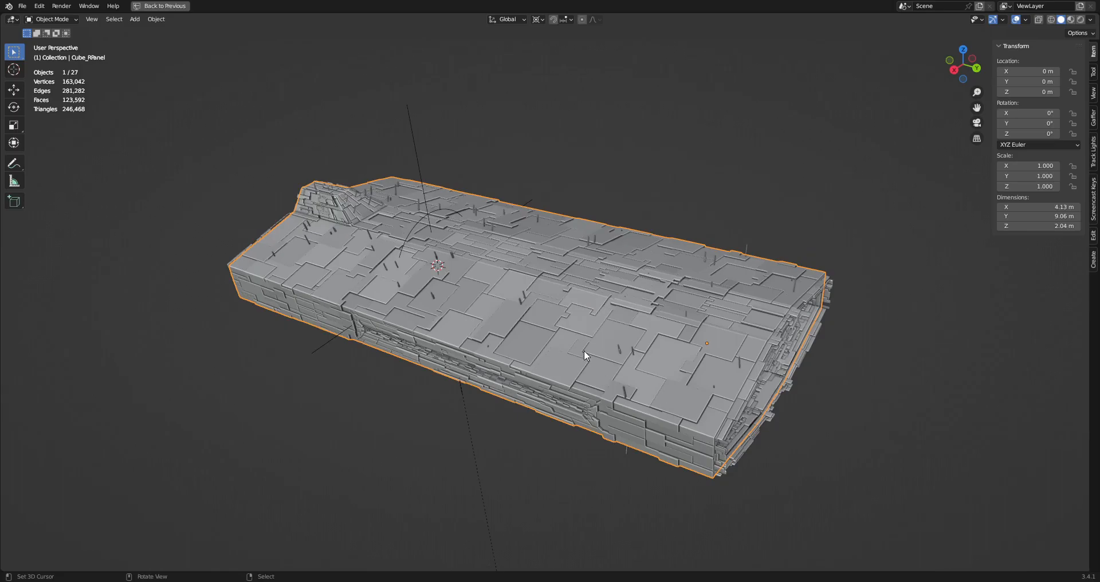
Preview the panelled spaceship in Rendered shading through the camera and return to Solid shading.
mouse_move(579, 353)
middle_mouse_down()
mouse_move(562, 336)
mouse_move(578, 338)
middle_mouse_up()
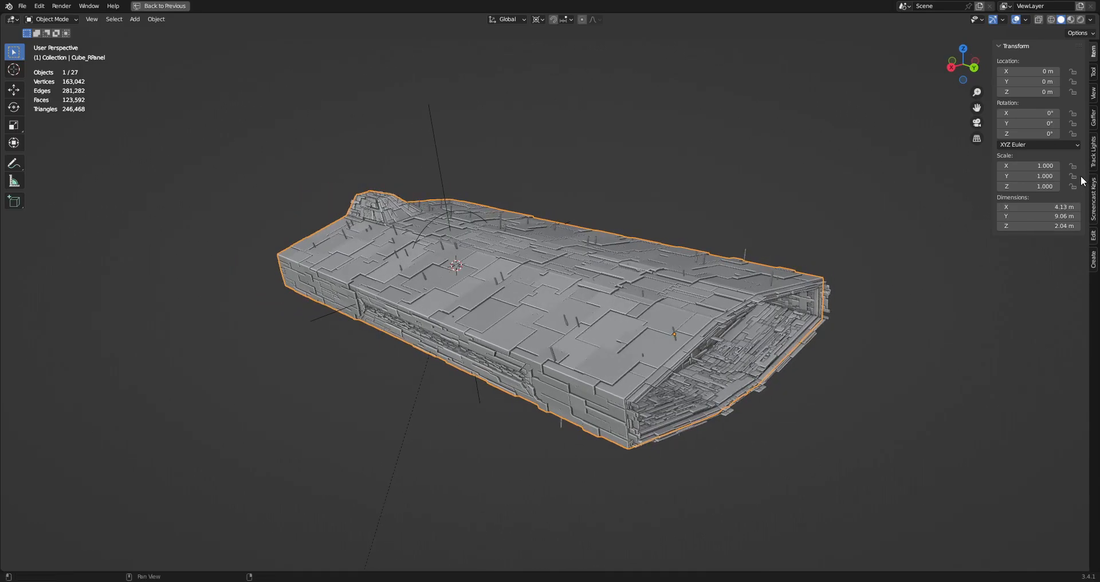
mouse_move(527, 292)
middle_mouse_down()
mouse_move(560, 270)
mouse_move(577, 187)
mouse_move(526, 349)
mouse_move(356, 364)
mouse_move(546, 298)
middle_mouse_up()
scroll(545, 295, "up", 2)
key("z")
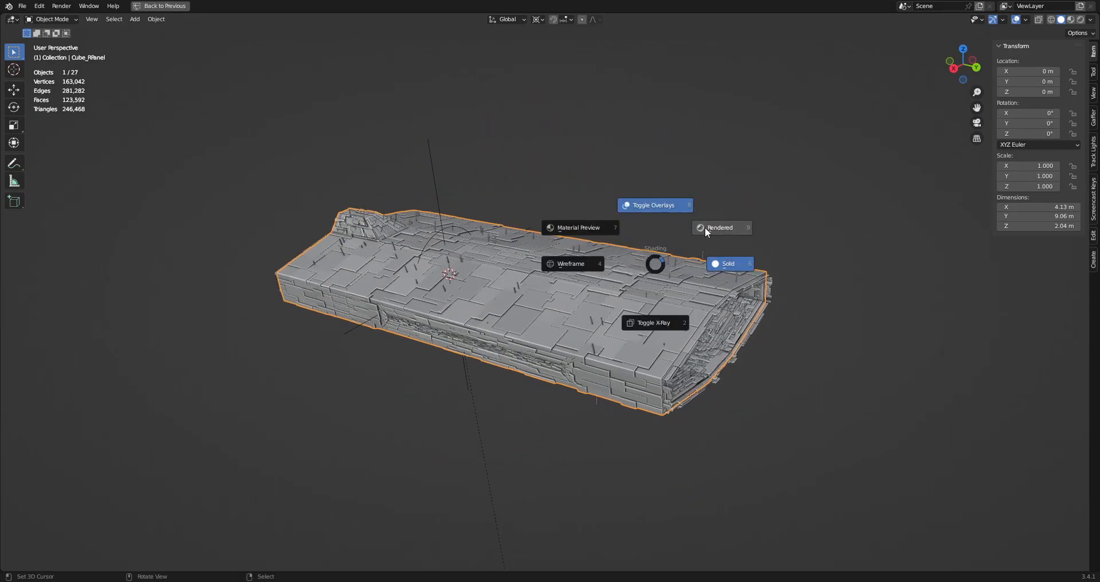
left_click(708, 229)
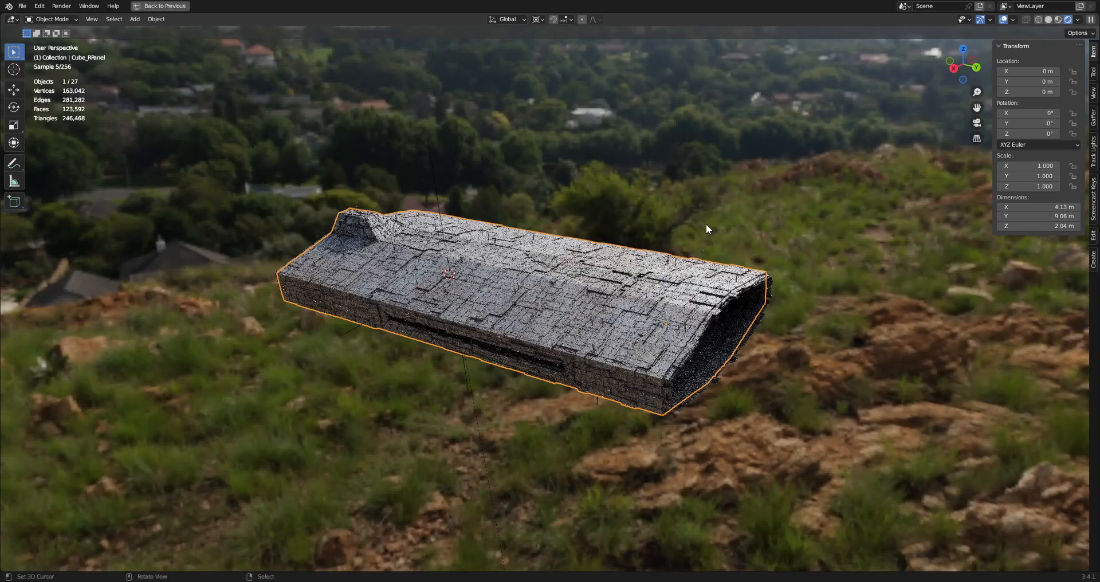
middle_click_drag(710, 331, 693, 300)
key("KP_0")
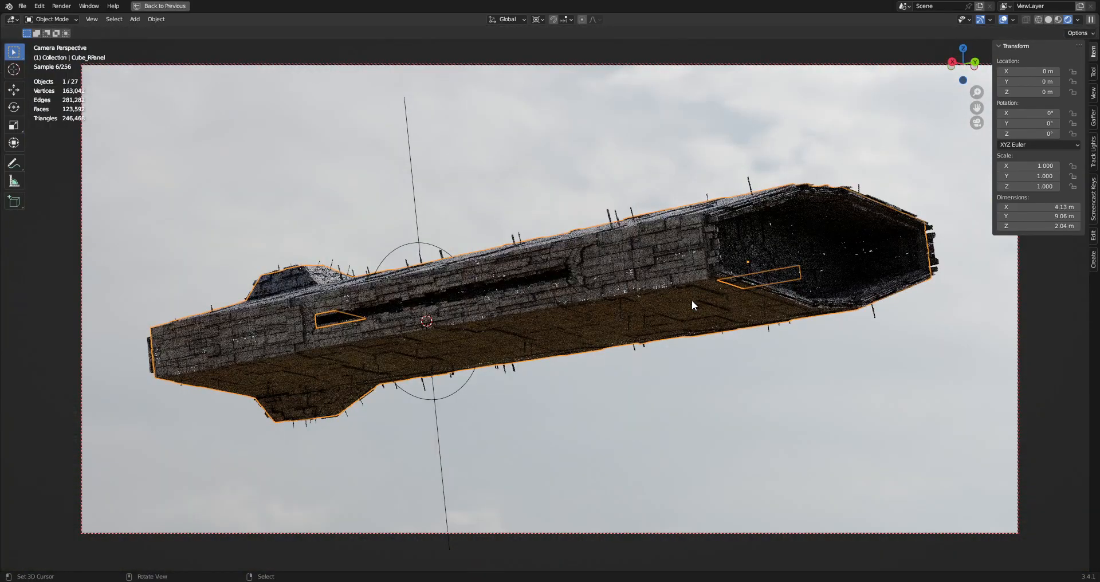
key("z")
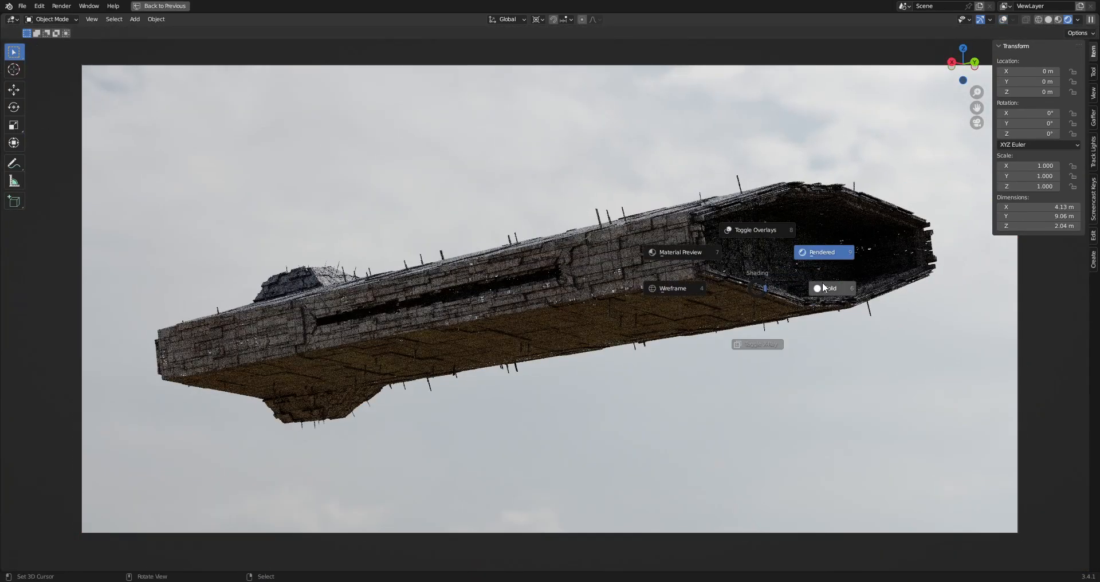
left_click(820, 282)
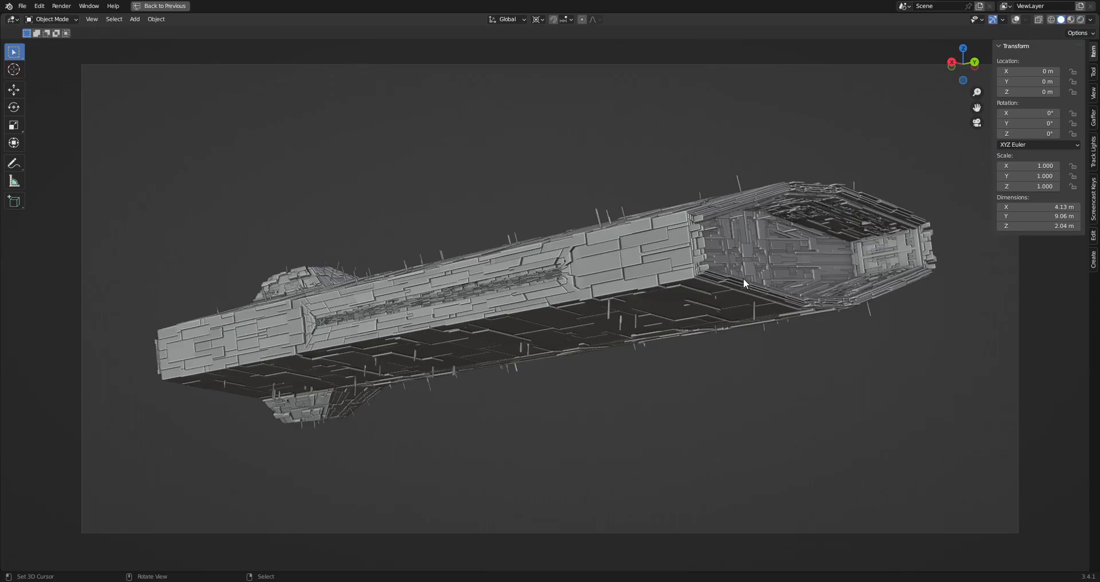
Leave the camera view, select the base mesh Cube beneath the ship's panels and copy it.
key("KP_0")
scroll(742, 280, "up", 4)
middle_click_drag(662, 212, 532, 290)
left_click(487, 305, "alt")
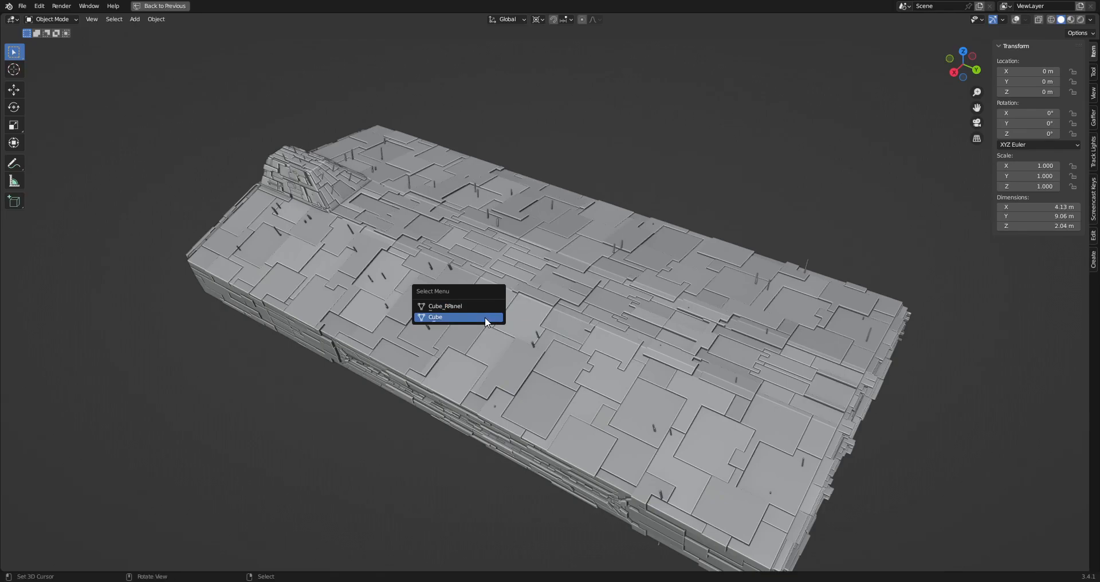
left_click(486, 319)
scroll(500, 308, "down", 2)
key("g")
right_click(675, 204)
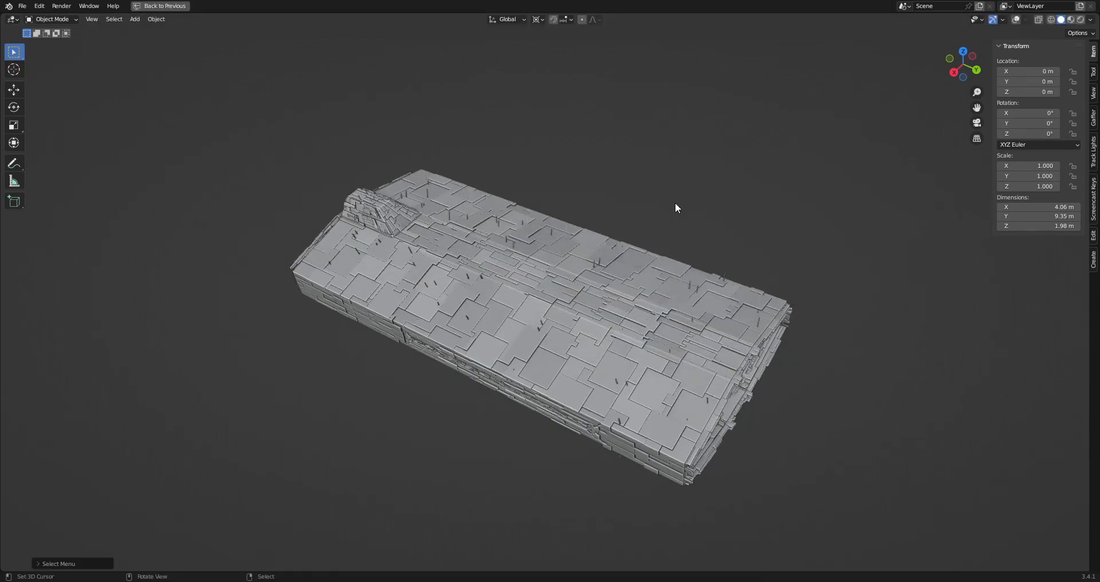
key("ctrl+c")
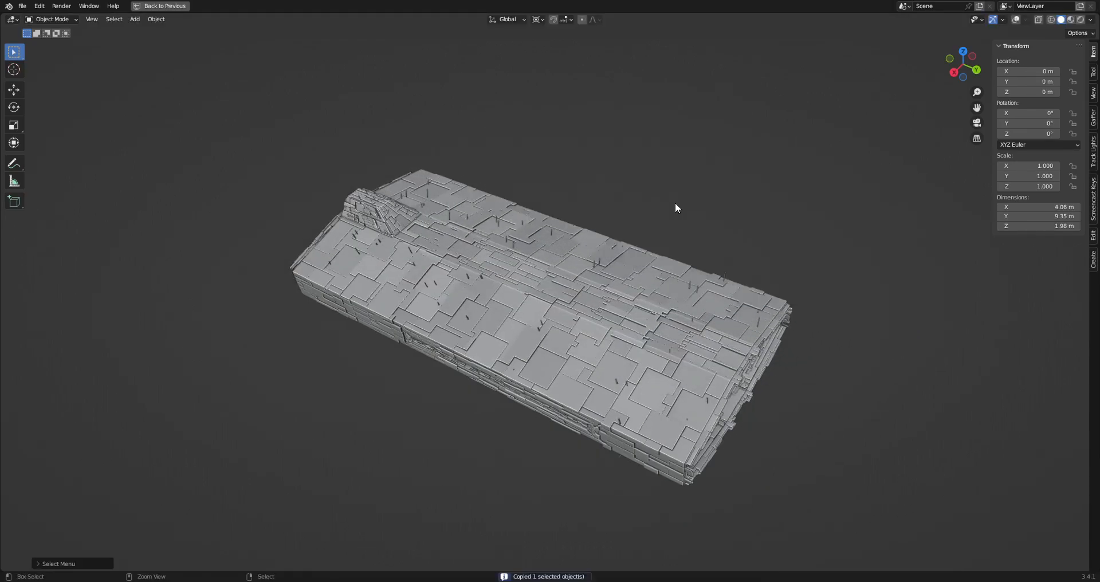
Create a new file without saving the changes to ship5.blend.
key("ctrl+n")
left_click(610, 257)
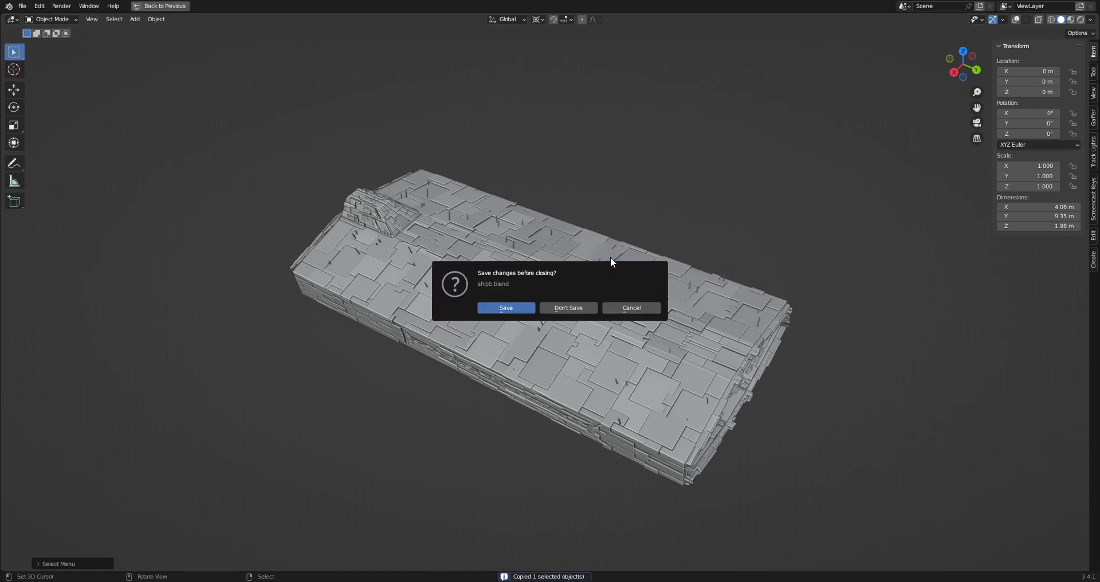
left_click(588, 305)
Turn on the Screencast Keys display, hide the sidebar and maximize the 3D viewport.
key("n")
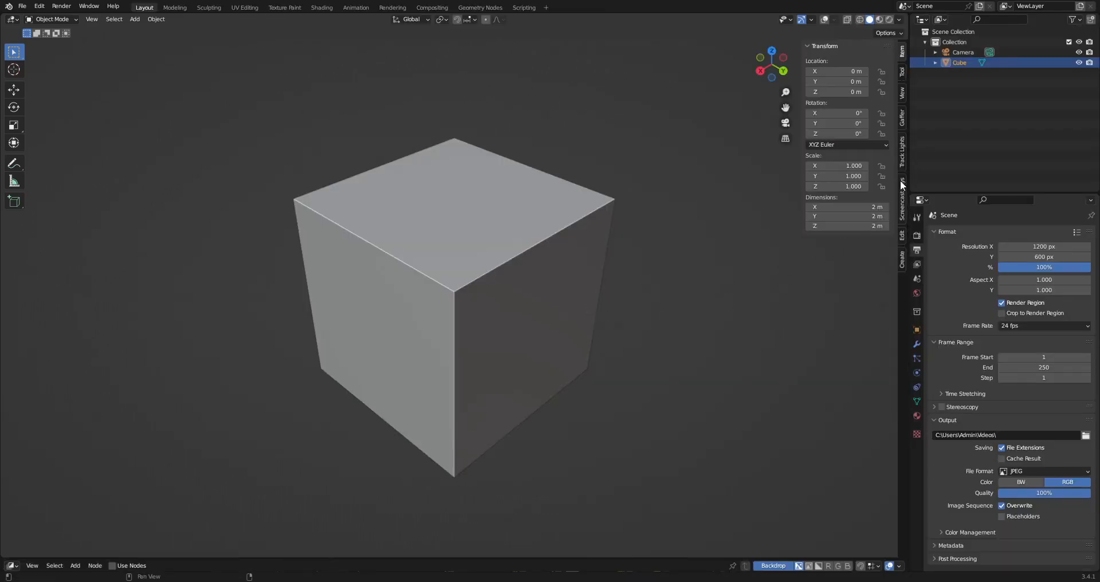
left_click(907, 193)
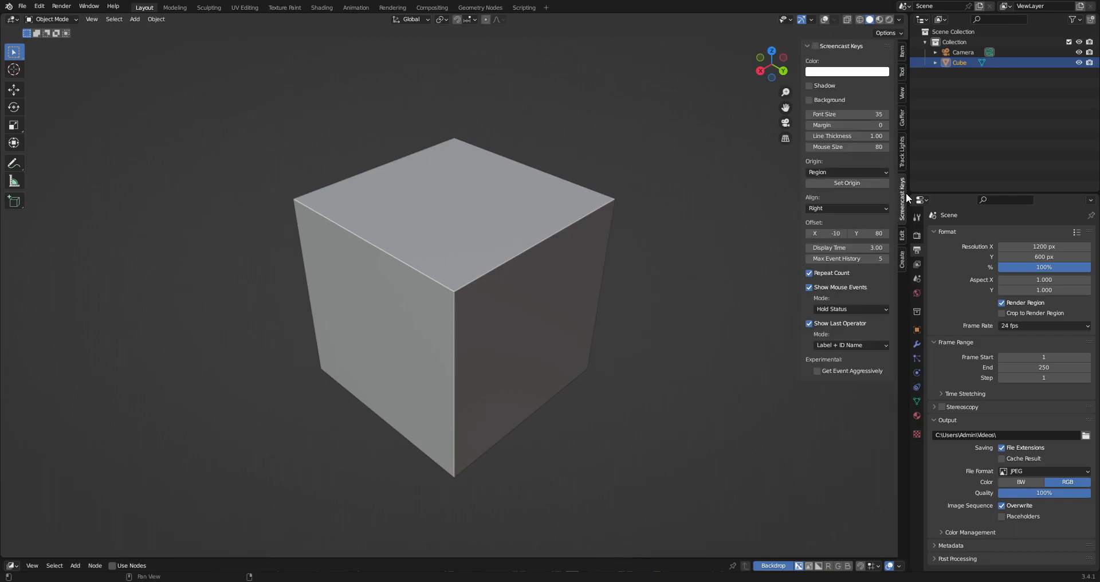
left_click(570, 232)
key("n")
key("ctrl+space")
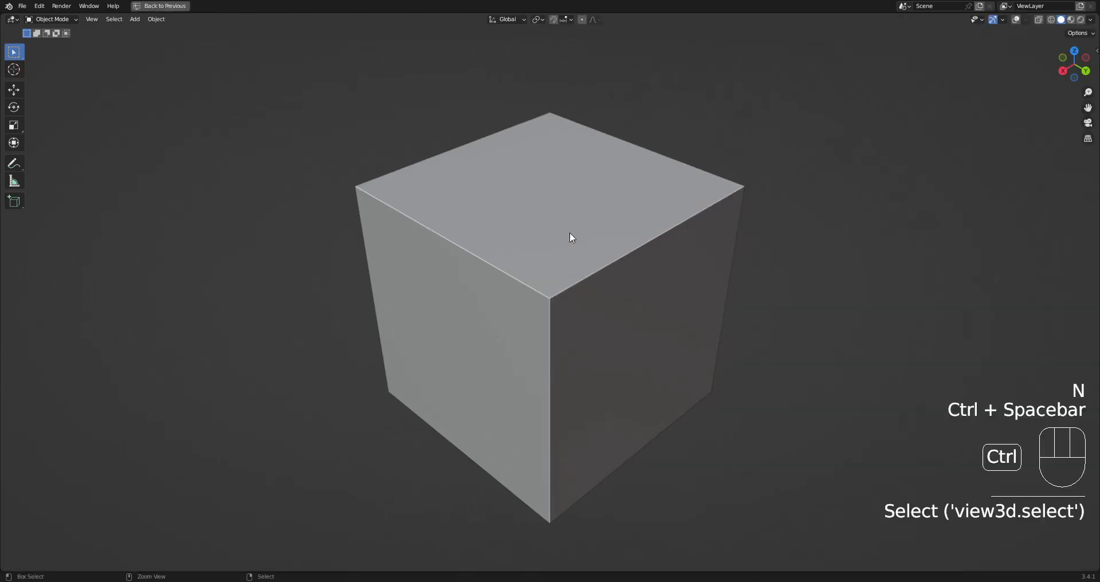
Delete the default cube and paste the copied ship base mesh into the scene.
key("x")
left_click(569, 232)
key("ctrl+v")
scroll(569, 229, "down", 5)
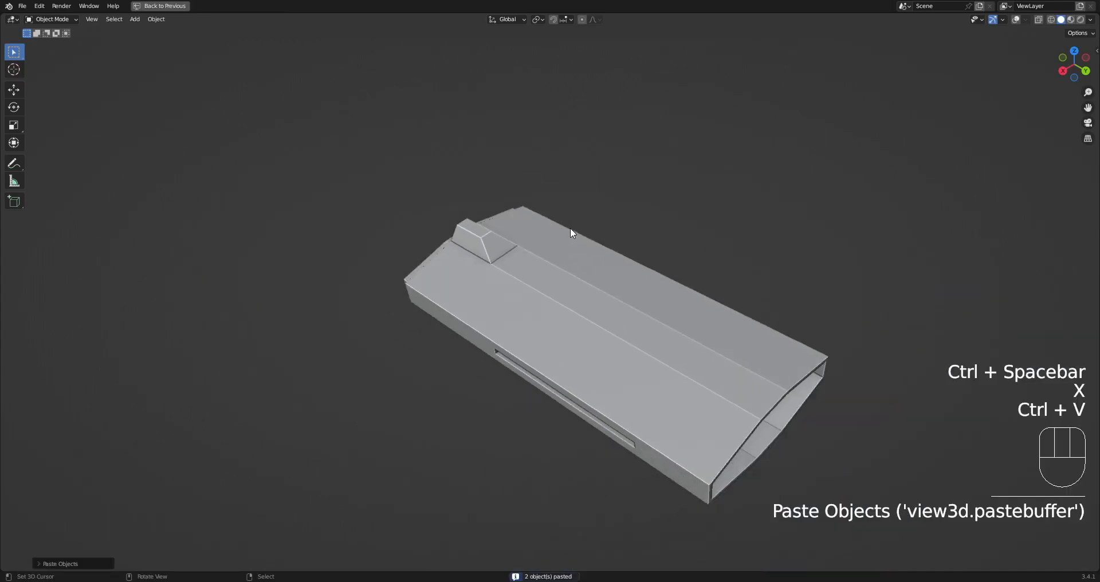
scroll(622, 288, "down", 3)
middle_click_drag(622, 287, 568, 280, "alt")
left_click(569, 283)
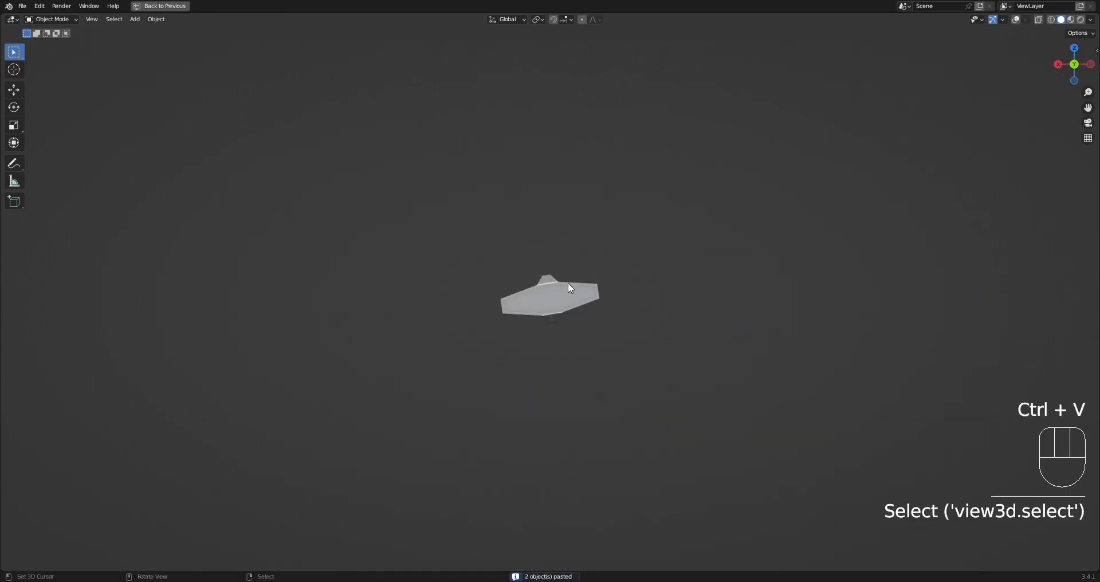
Examine the pasted ship's transform values and its hull shape from the back and the side.
key("n")
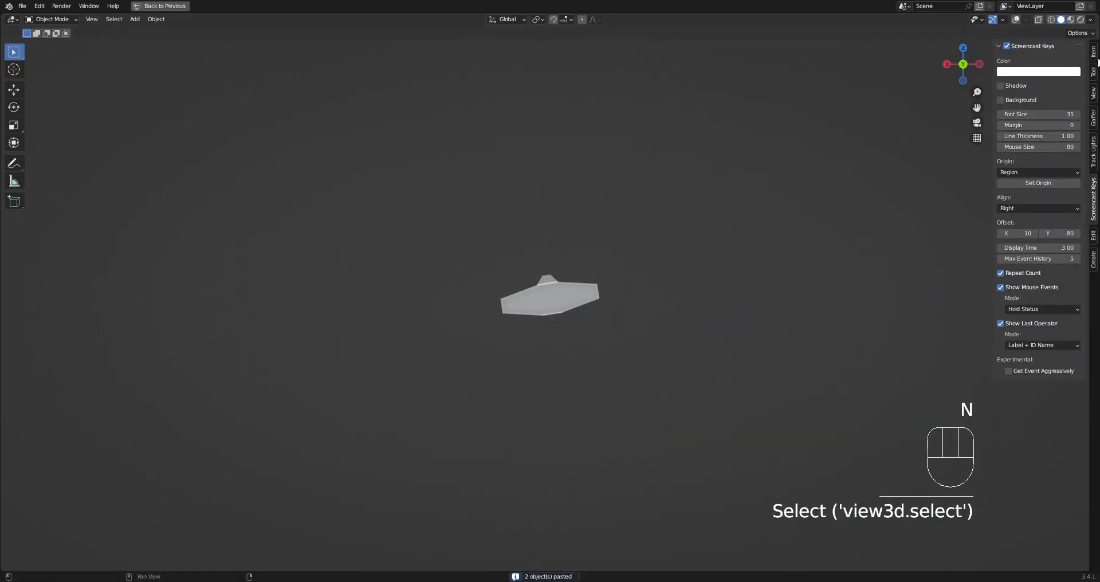
left_click(1094, 53)
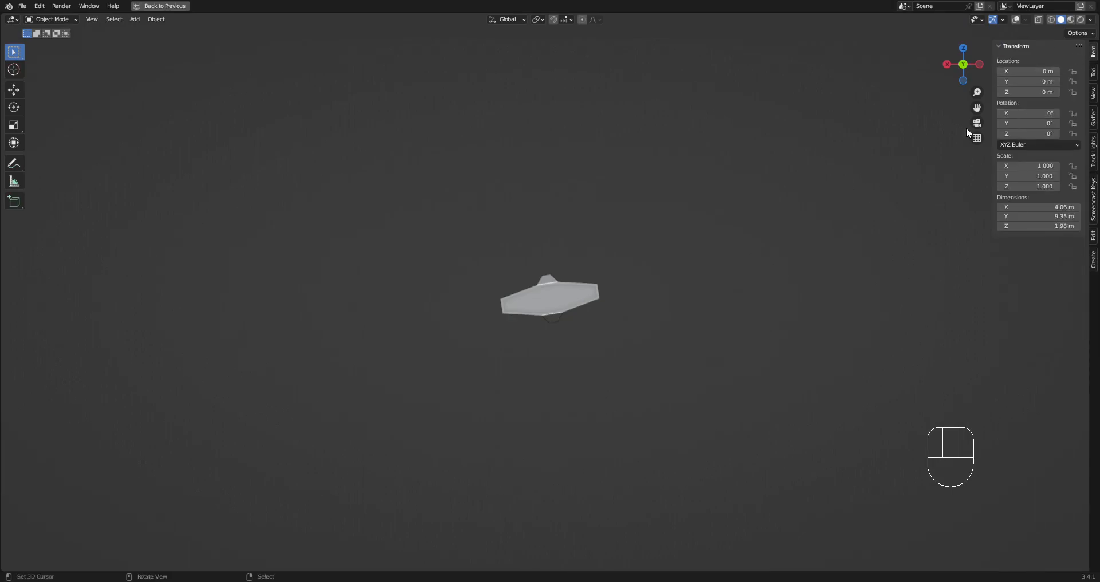
scroll(659, 196, "up", 5)
left_click(604, 262)
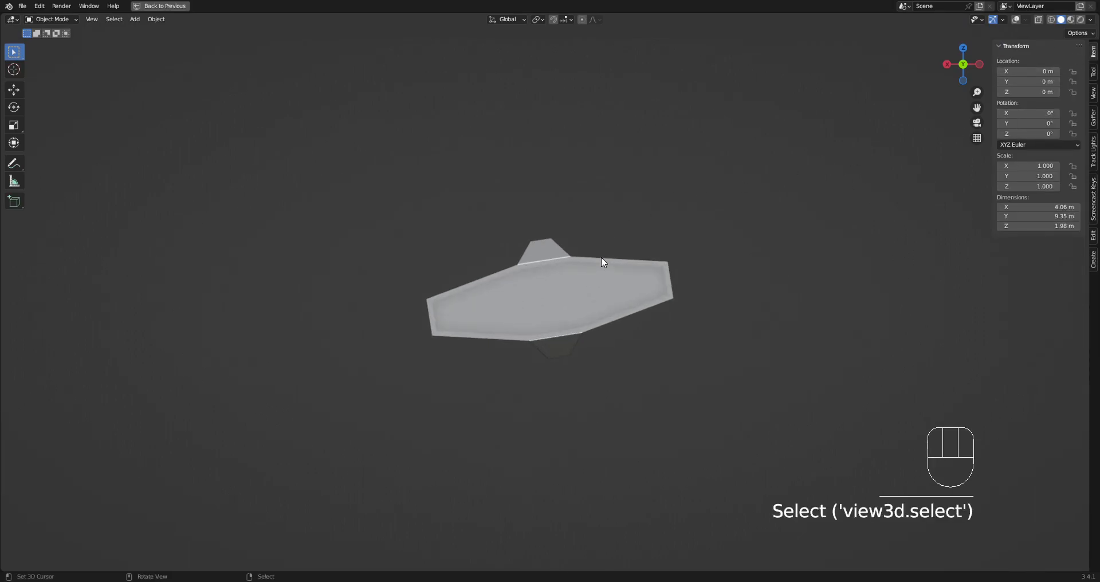
middle_click_drag(604, 262, 672, 282)
scroll(672, 282, "up", 4)
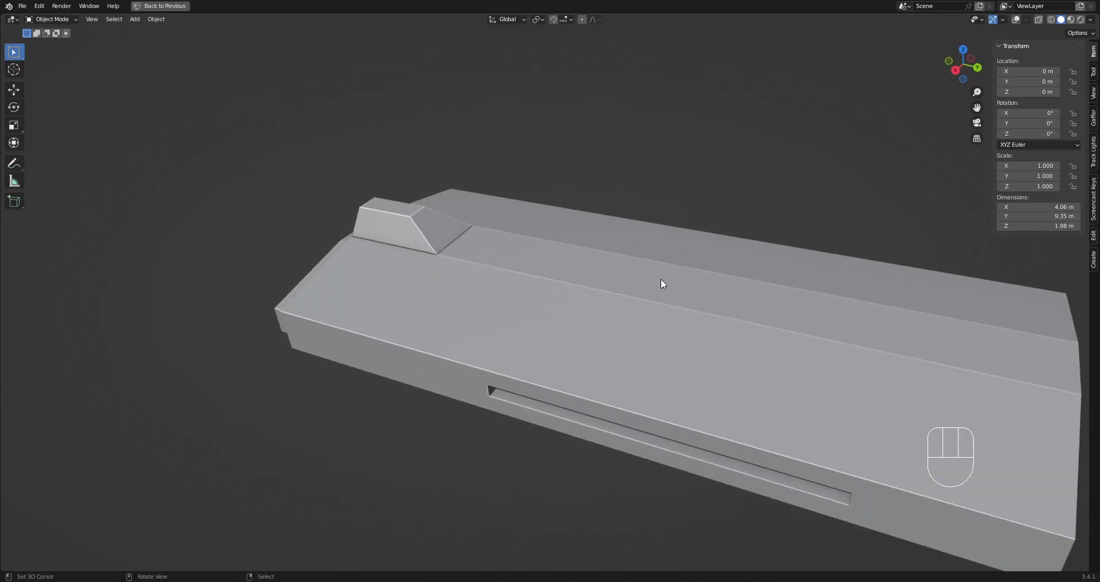
Reopen the recent file ship5.blend without saving the current scene.
key("ctrl+shift+o")
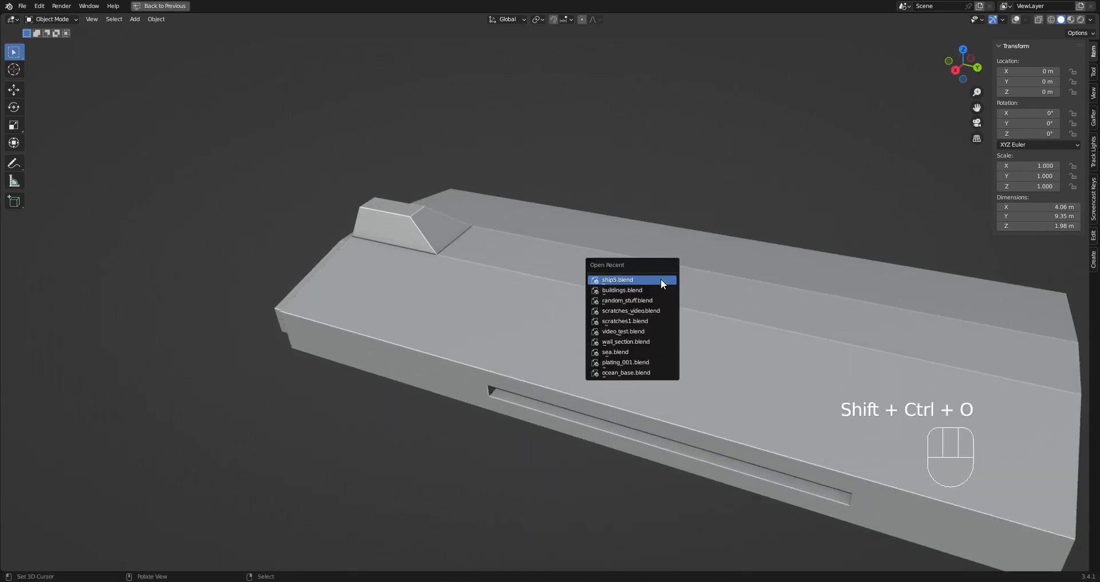
left_click(661, 280)
left_click(579, 308)
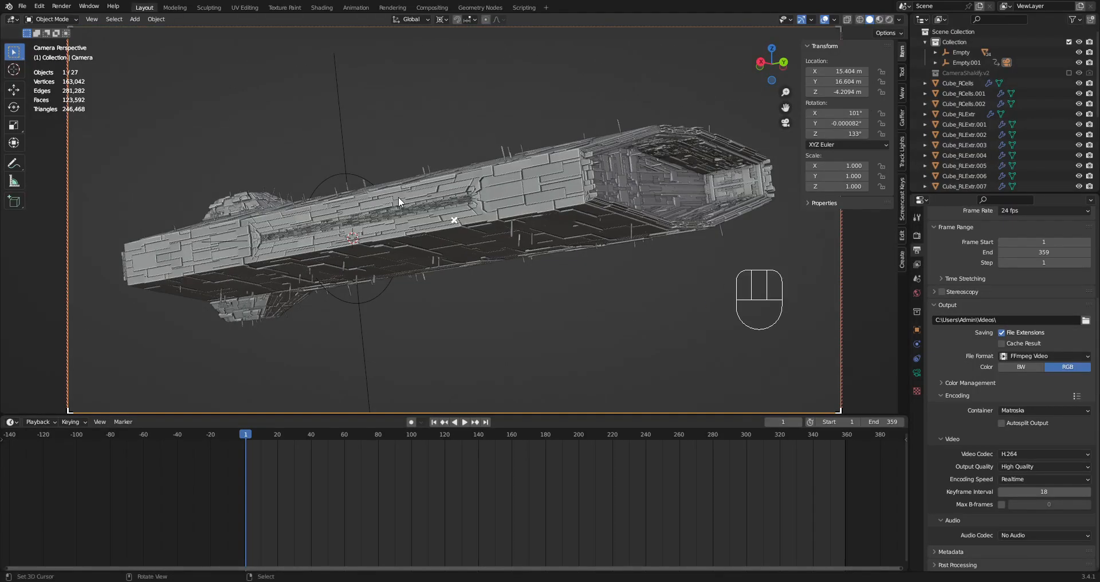
Select the ship's base mesh Cube beneath the panels, clear its parent and copy it.
key("KP_0")
left_click(511, 192, "alt")
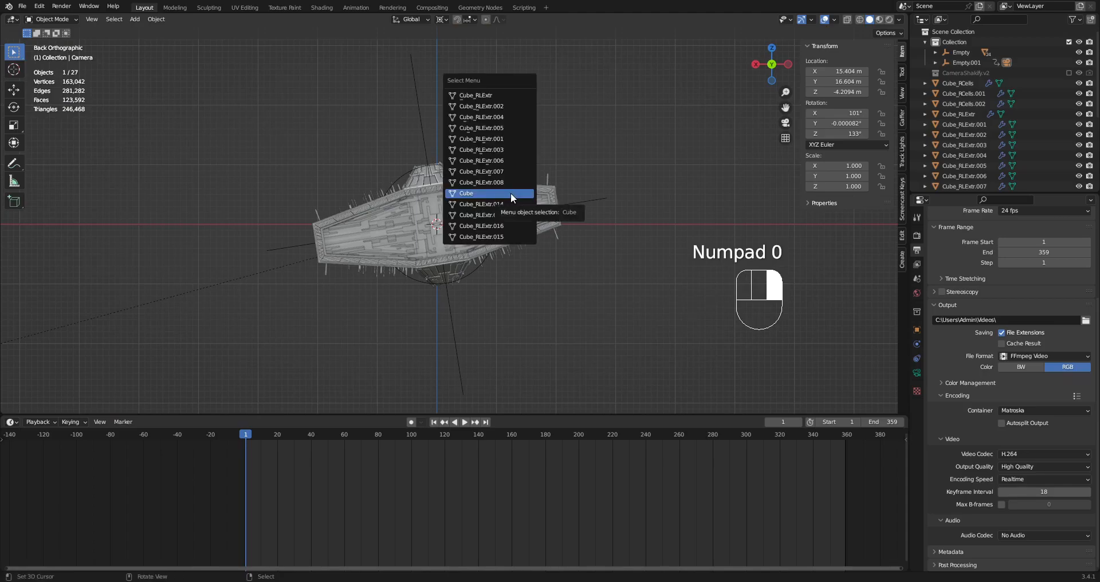
left_click(510, 192)
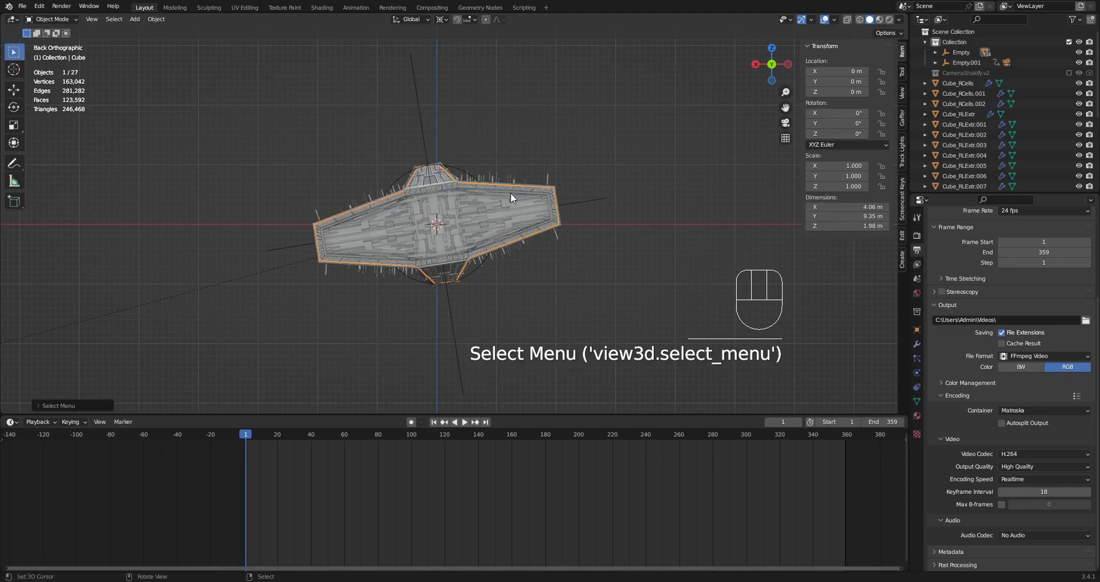
key("alt+p")
left_click(511, 193)
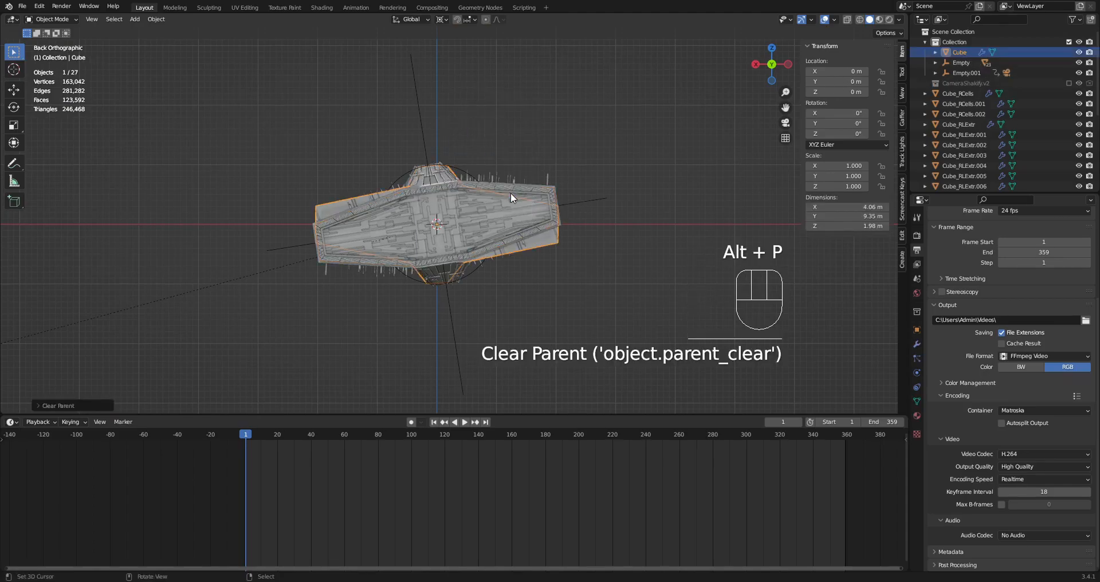
middle_click_drag(511, 192, 582, 217)
key("ctrl+c")
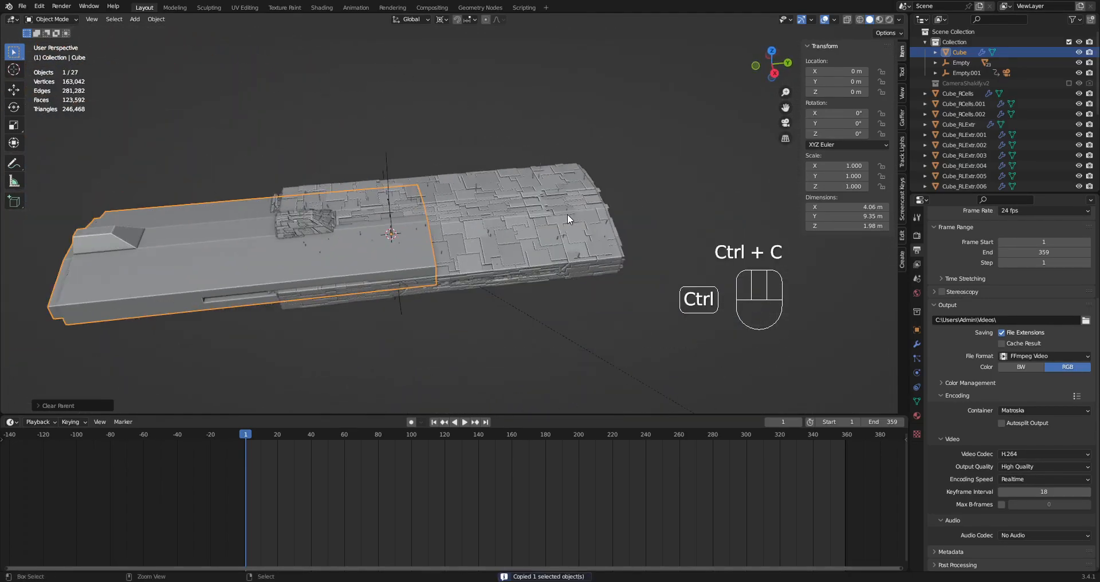
Create a new file without saving and replace its default cube with the copied hull mesh.
key("ctrl+n")
left_click(587, 308)
left_click(576, 299)
key("x")
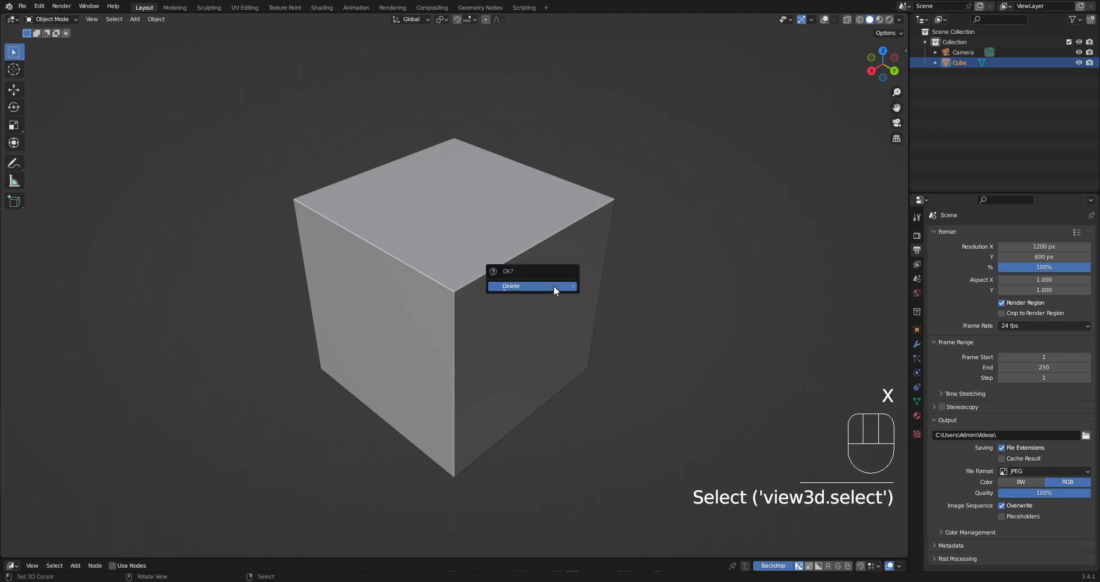
left_click(553, 285)
key("ctrl+v")
scroll(551, 275, "down", 3)
middle_click_drag(549, 263, 667, 267, "shift")
Maximize the viewport with overlays on and, in Edit Mode, delete the side slot's recessed faces using one selection growth.
key("ctrl+space")
key("Tab")
key("shift+alt+z")
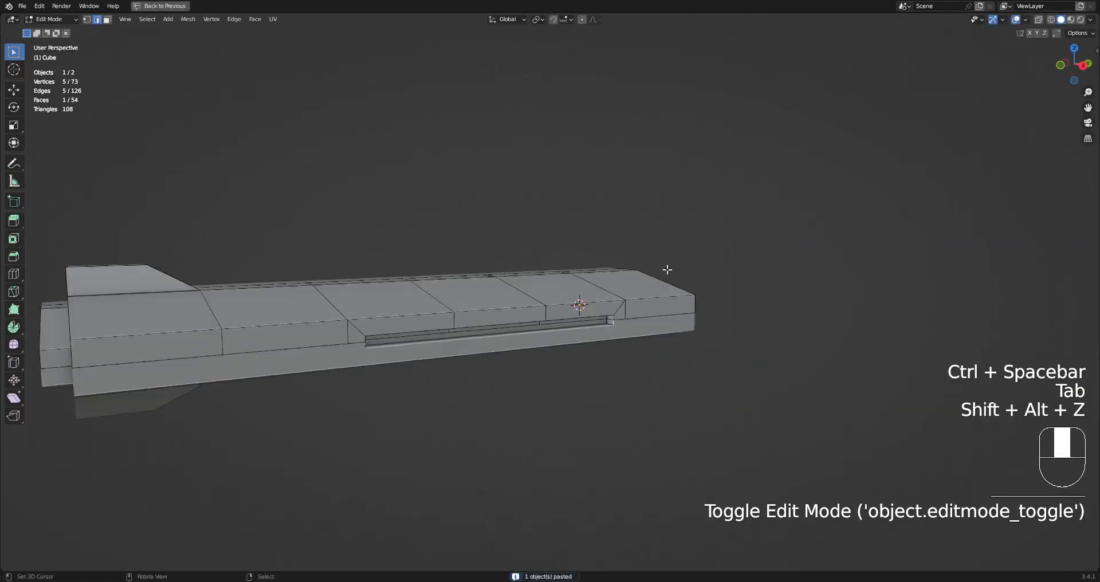
scroll(667, 267, "up", 5)
key("3")
left_click(639, 298)
left_click(476, 306, "shift")
middle_click_drag(477, 306, 258, 281)
middle_click_drag(258, 281, 326, 277, "shift")
right_click(223, 248, "shift")
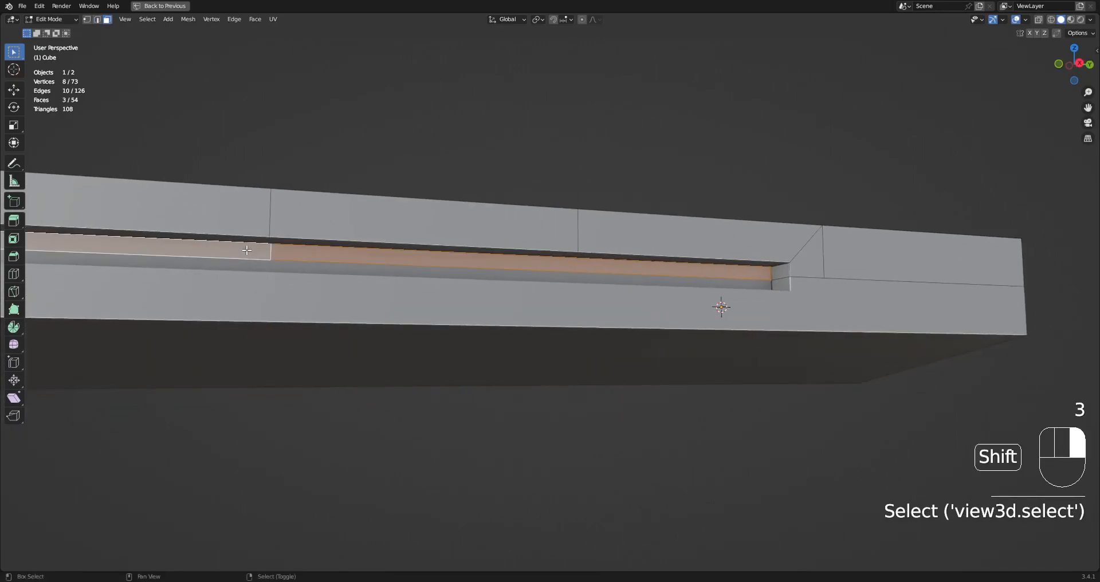
key("ctrl+KP_Add")
key("x")
left_click(384, 253)
middle_click_drag(384, 252, 759, 259)
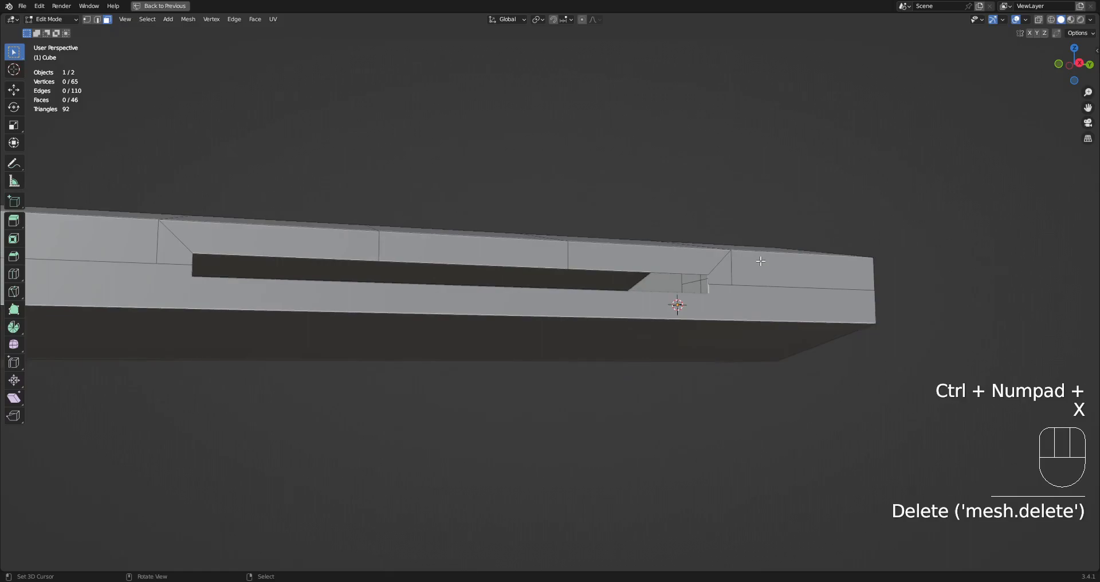
Undo the last face deletion, grow the selection one more time and delete the selected slot faces.
key("ctrl+z")
key("ctrl+KP_Add")
key("x")
left_click(759, 261)
Fill the opening left by the slot in the hull's side with new faces and return to Object Mode.
key("1")
key("f")
right_click(573, 246)
key("f")
middle_click_drag(434, 275, 419, 304)
right_click(366, 299)
key("f")
key("Tab")
scroll(366, 300, "down", 5)
middle_click_drag(765, 267, 689, 285)
scroll(688, 283, "up", 2)
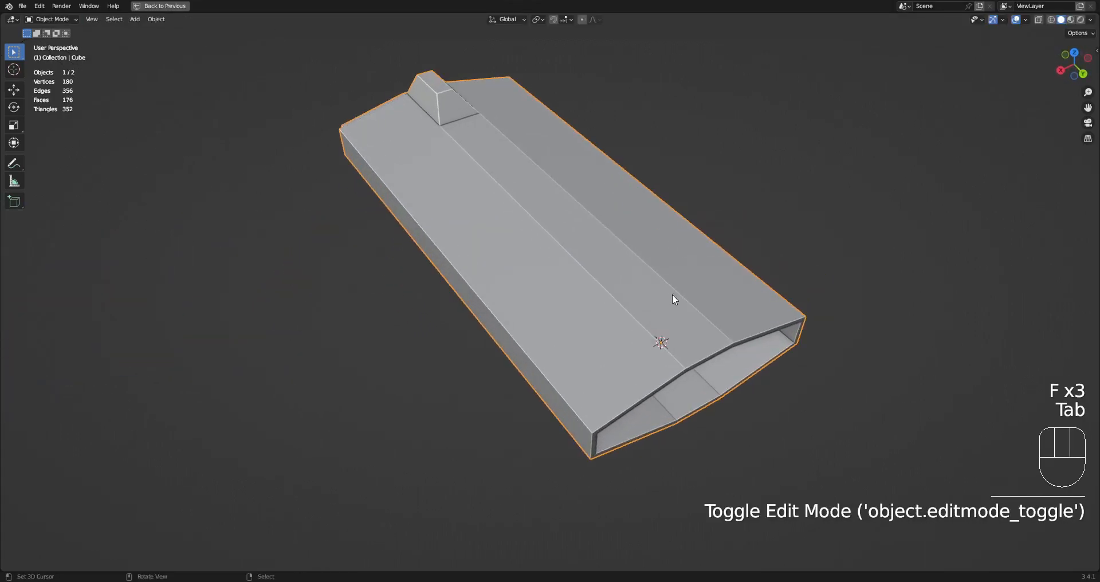
Select the hull's top faces in front of and beside the raised tower in Edit Mode, and return to Object Mode.
key("Tab")
scroll(676, 299, "up", 1)
key("3")
left_click(462, 128)
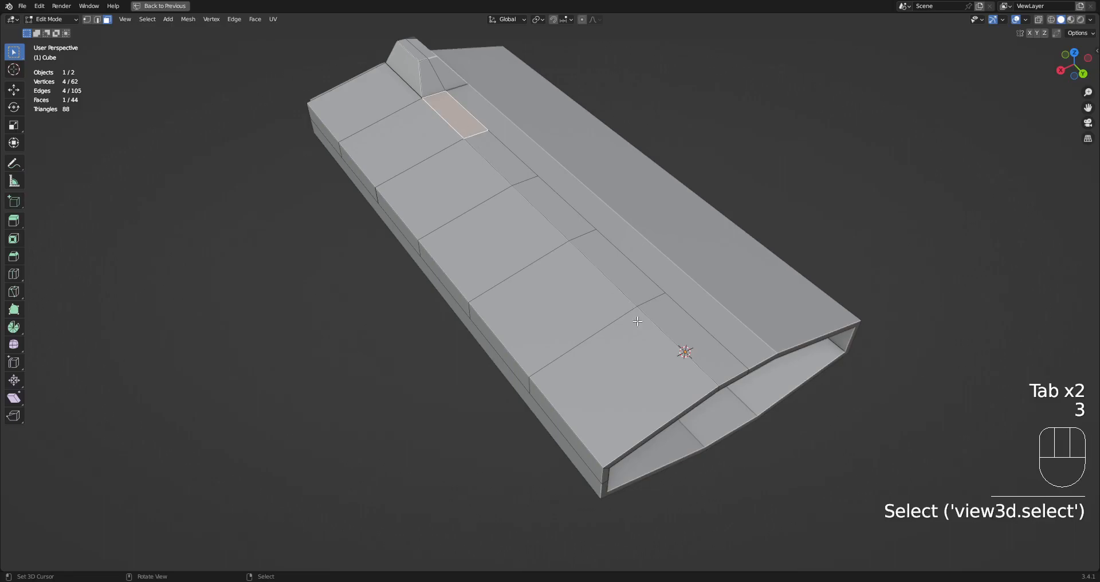
left_click(645, 315, "ctrl")
left_click(630, 321, "shift")
left_click(369, 75, "ctrl")
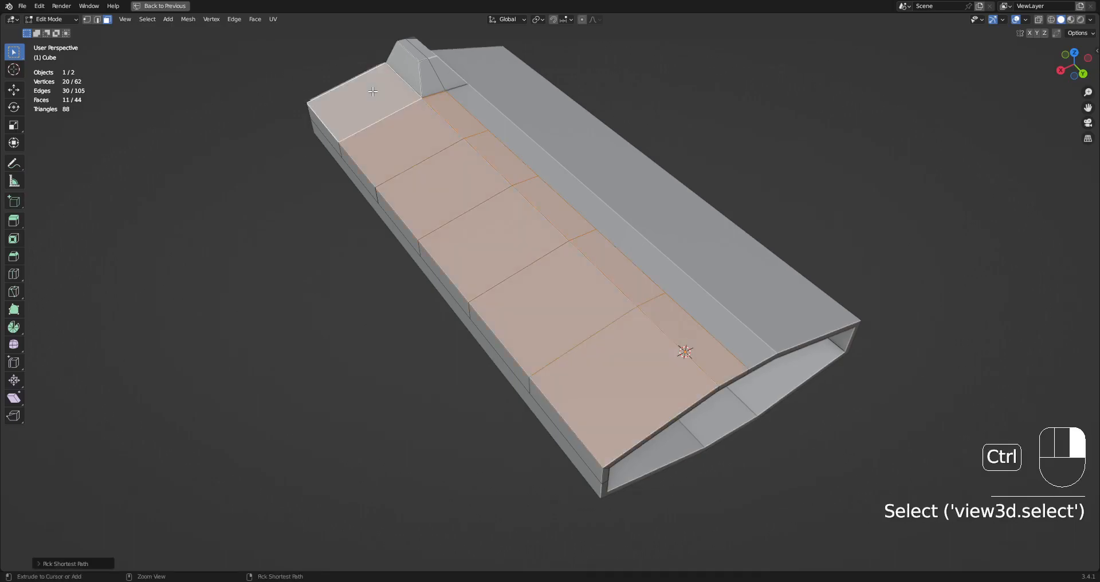
scroll(516, 258, "down", 3)
middle_click_drag(515, 258, 653, 319)
left_click(594, 349, "shift")
key("Tab")
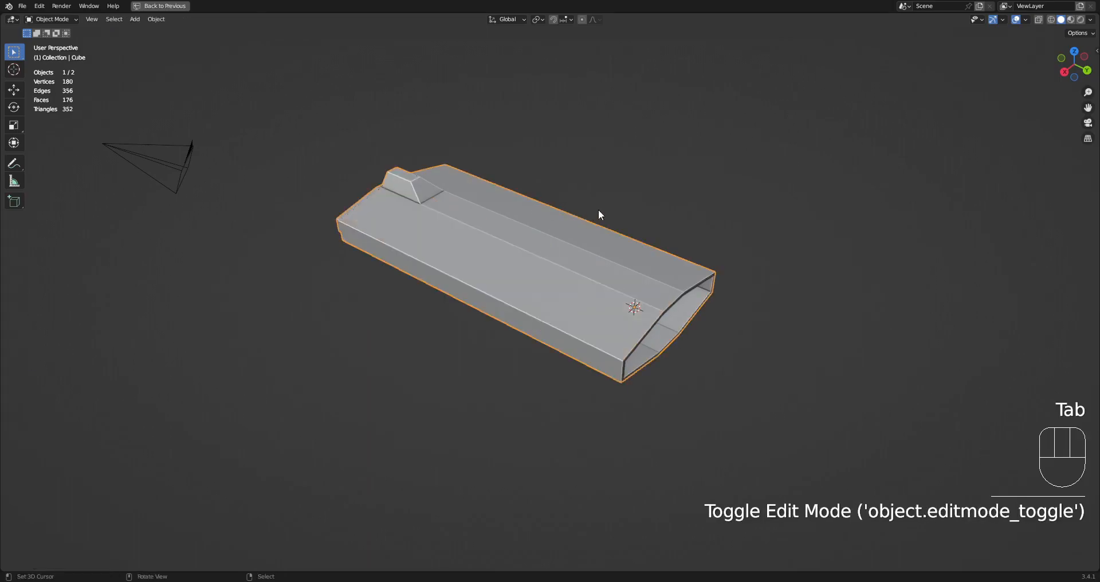
Try Random Panels on the hull with the Radial solver and 7 subdivision cuts.
key("shift+q")
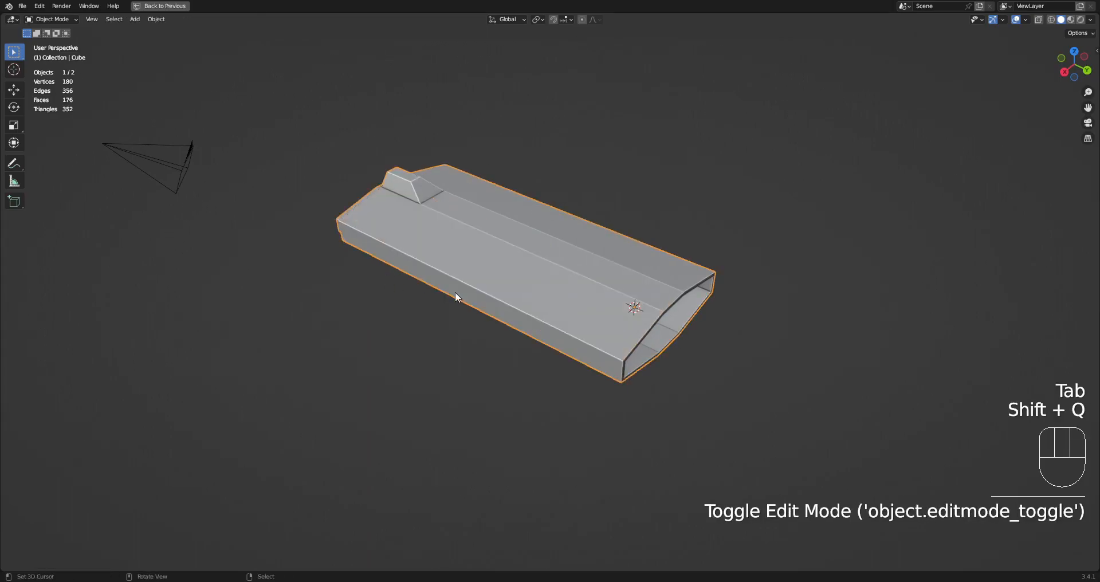
scroll(418, 289, "up", 3)
key("shift+q")
left_click(772, 110)
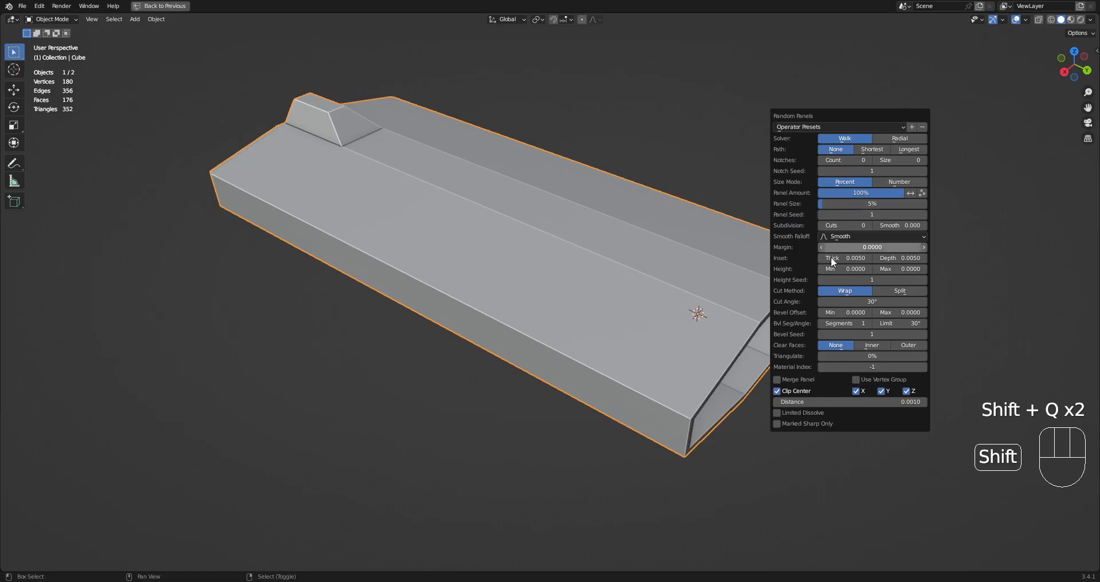
scroll(843, 225, "up", 3, "ctrl")
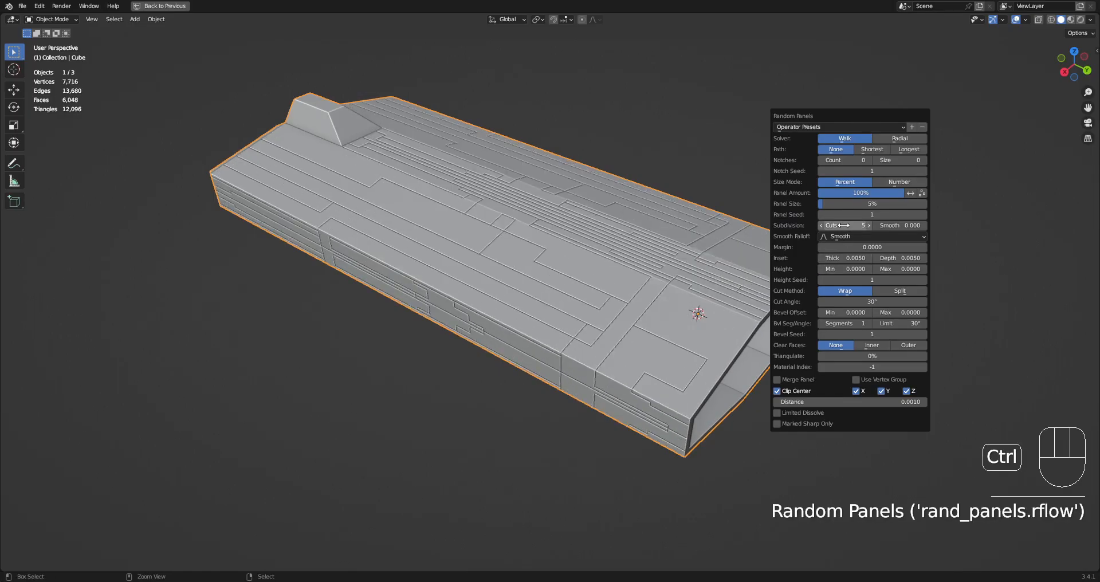
left_click(889, 138)
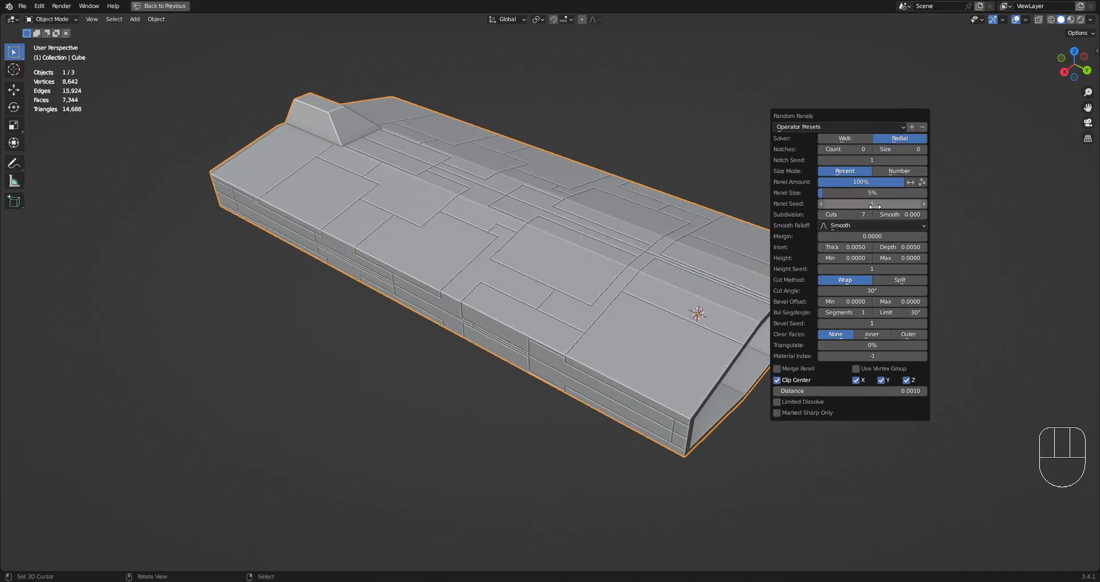
Try a Clip Center distance of 0.0063 and a panel size of 16% for the panels, and undo the Random Panels operation.
left_click_drag(884, 391, 914, 391, "shift")
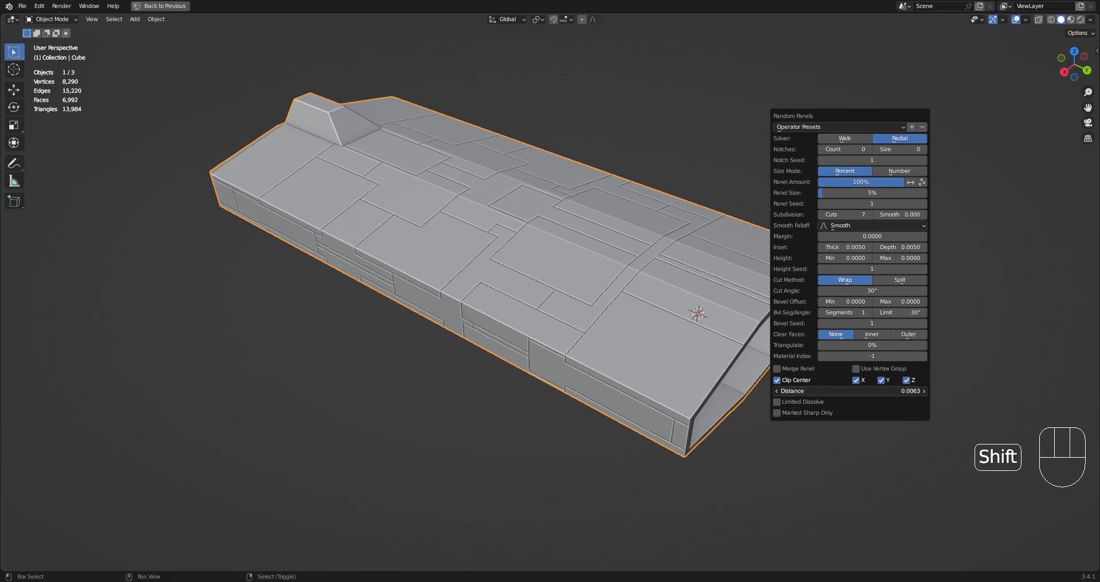
left_click_drag(842, 192, 860, 193)
middle_click_drag(626, 249, 628, 314)
key("ctrl+z")
Select three adjacent top faces toward the hull's open end in Edit Mode.
key("Tab")
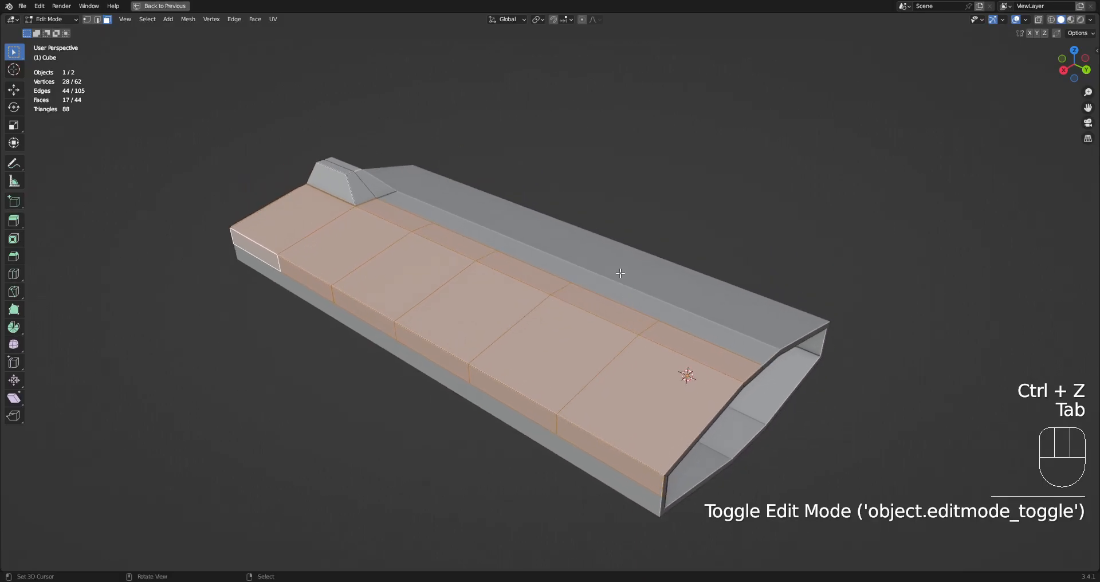
key("Tab")
key("shift+q")
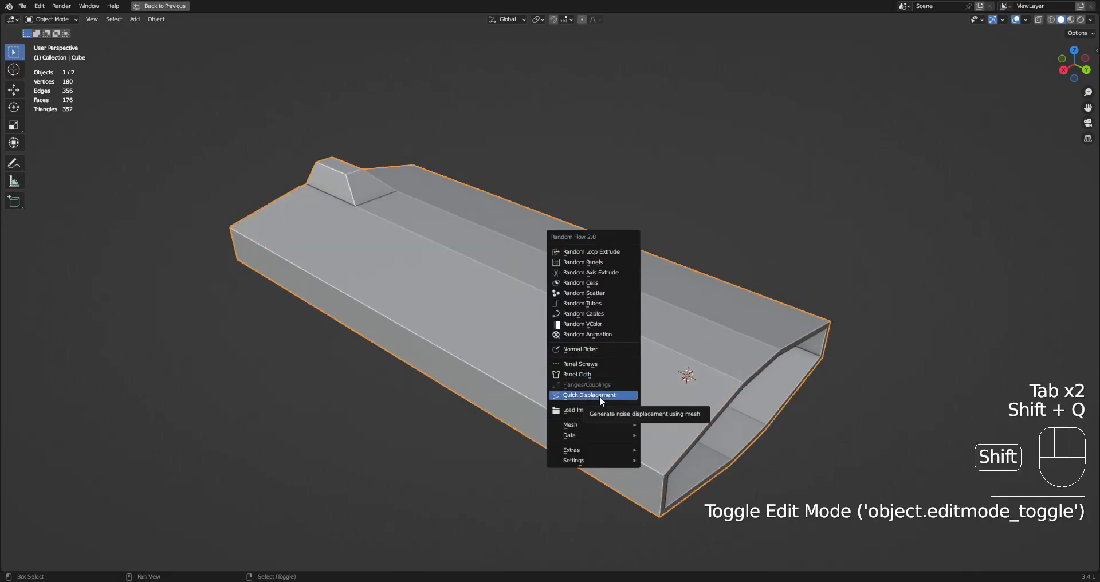
key("Tab")
left_click(490, 304)
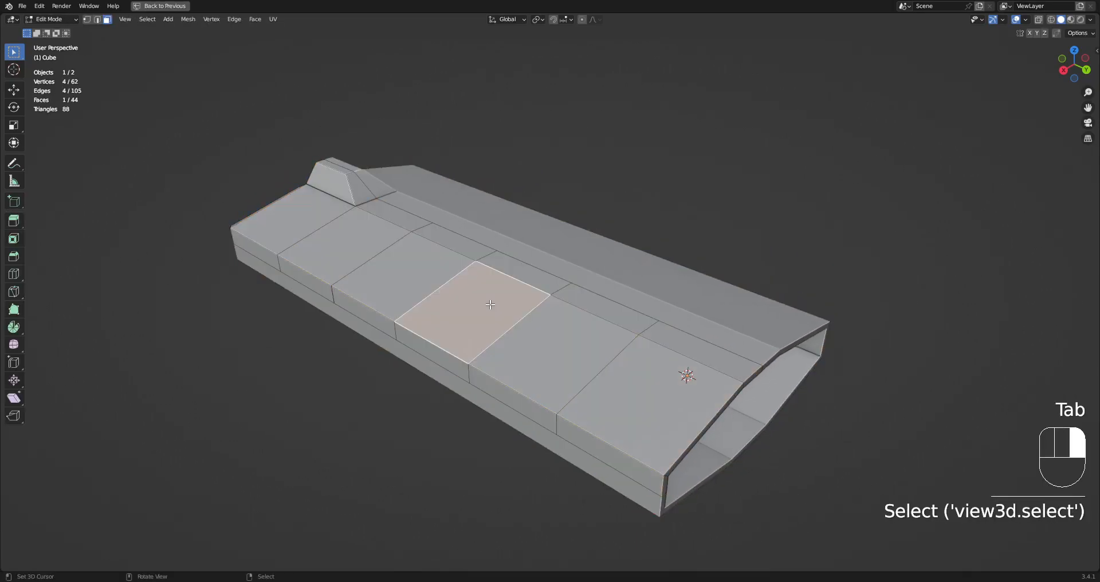
left_click(553, 353, "shift")
left_click(647, 401, "shift")
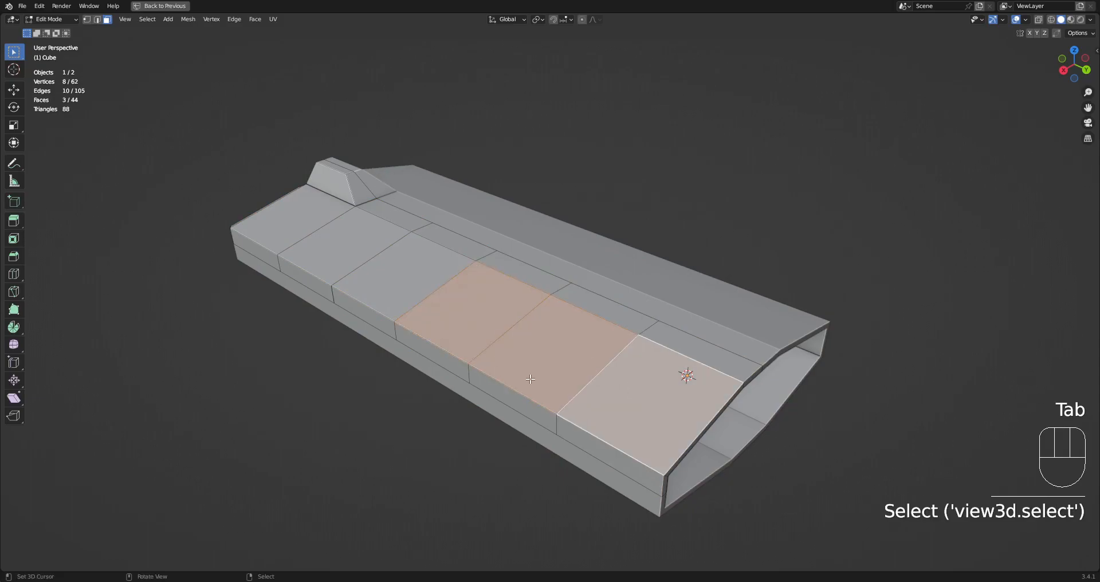
Select the hull's top faces, ridge strip and upper side row as continuous face paths, and return to Object Mode.
middle_click_drag(356, 298, 497, 332)
scroll(543, 327, "up", 4)
key("3")
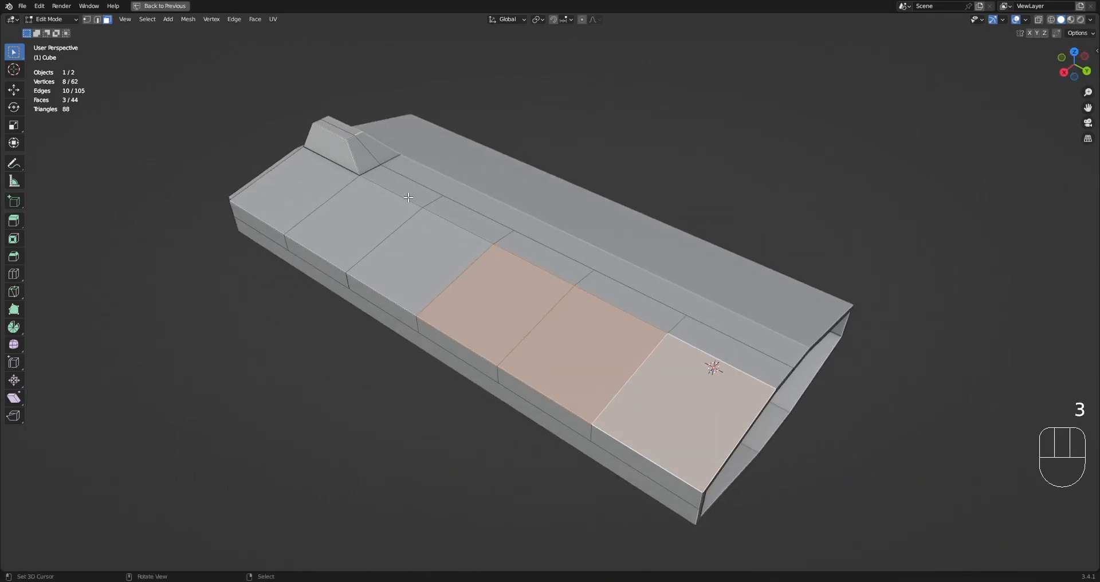
right_click(404, 188)
right_click(727, 350, "ctrl")
right_click(696, 387, "shift")
right_click(288, 177, "ctrl")
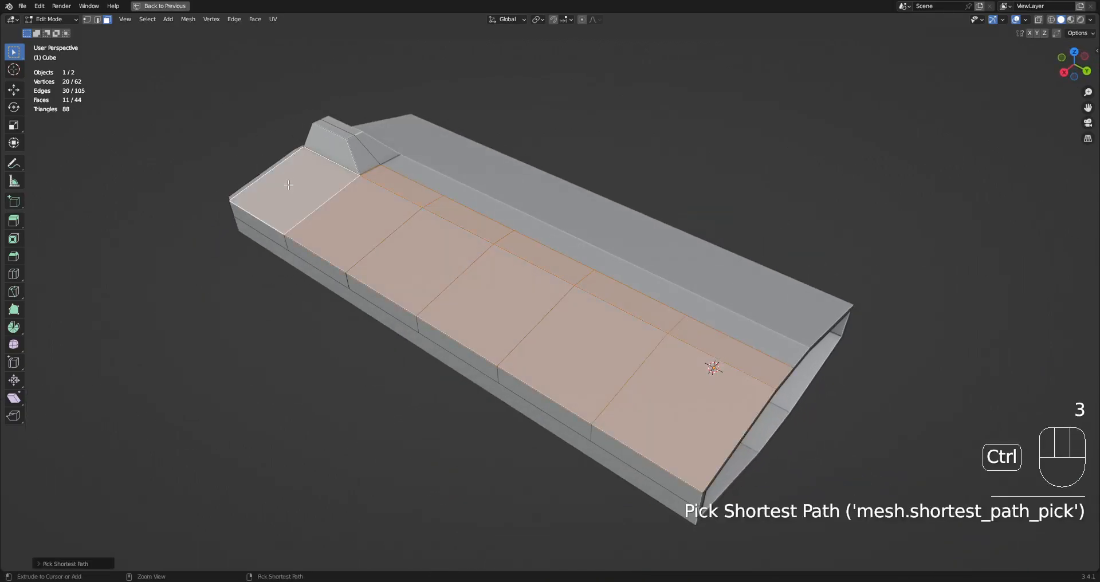
right_click(281, 240, "shift")
right_click(623, 462, "ctrl")
middle_click_drag(679, 404, 624, 271)
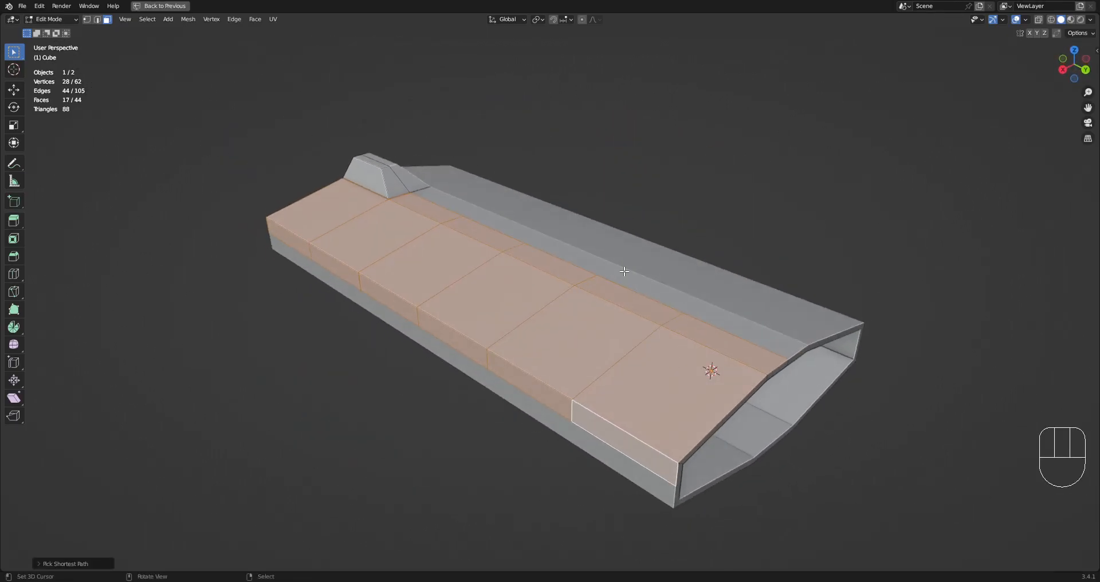
key("Tab")
Run Random Panels on the hull with the Radial solver and 16% panel size, and clear the outer faces.
key("shift+q")
left_click(705, 240)
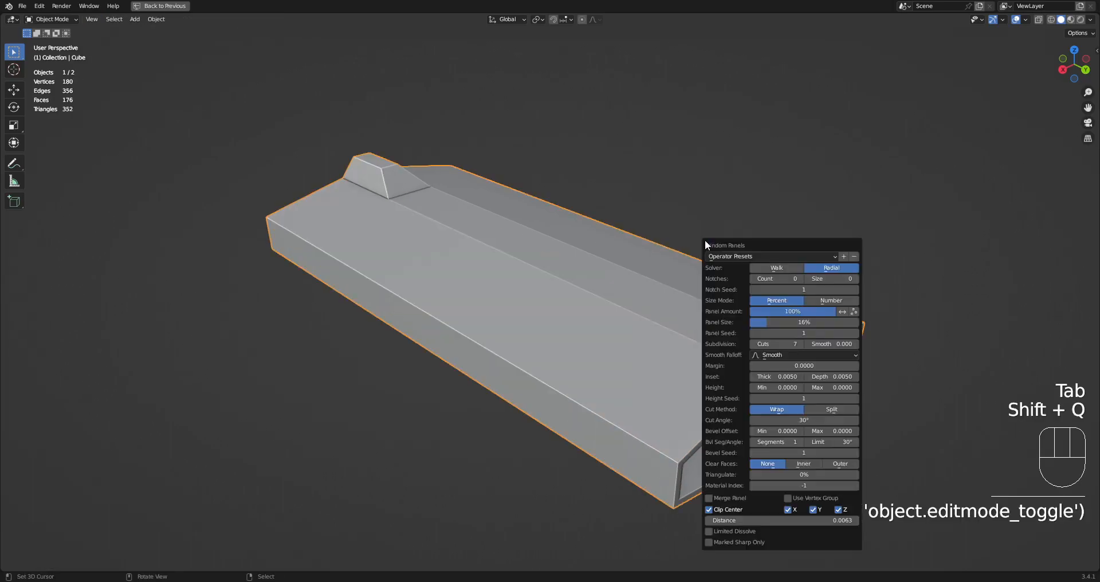
left_click(833, 267)
middle_click_drag(545, 287, 738, 319)
key("F9")
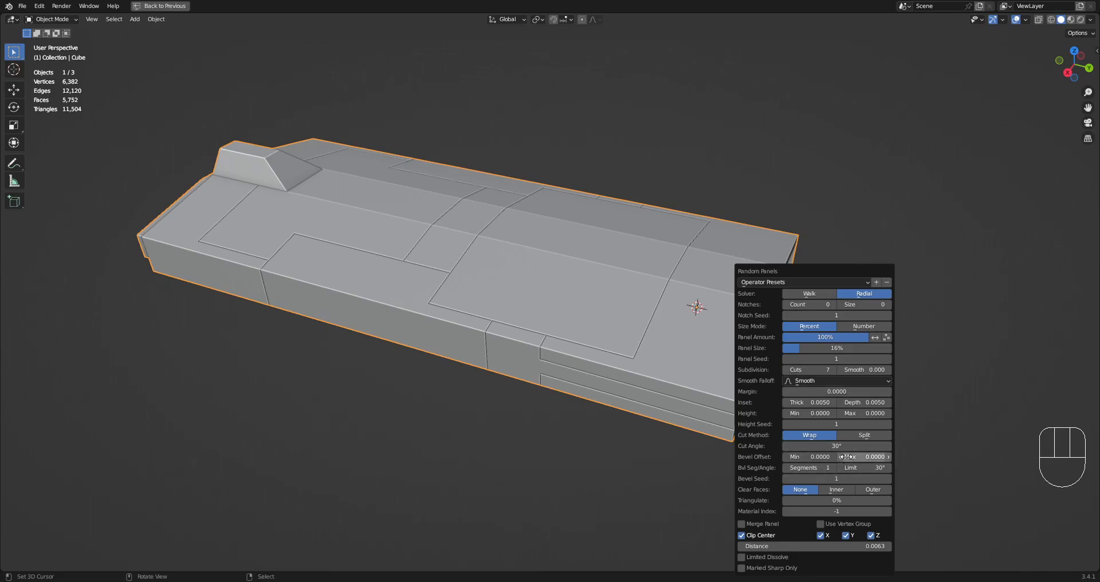
left_click(865, 491)
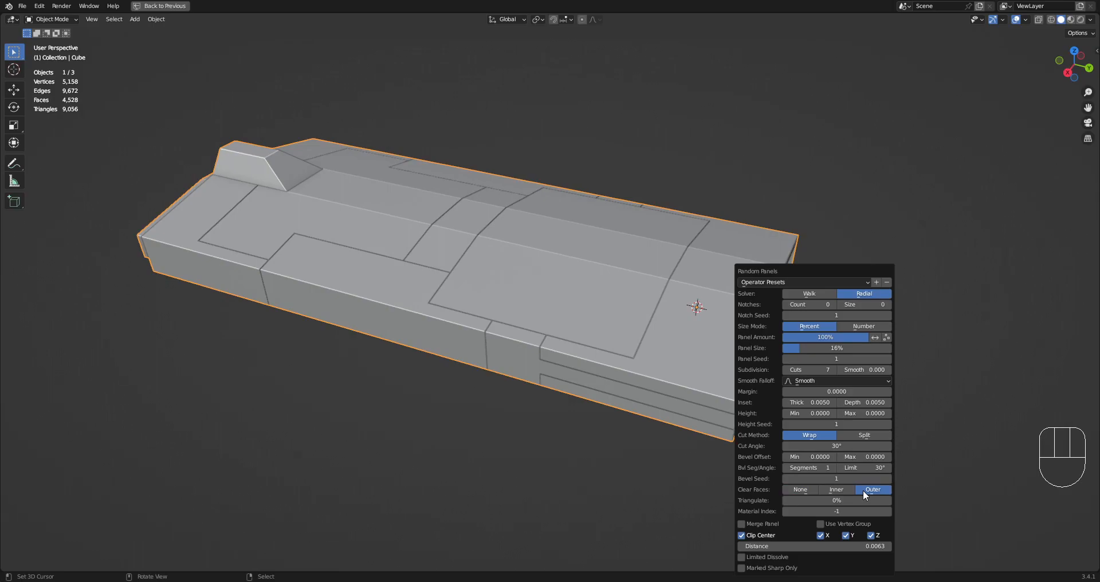
Examine individual faces of the generated panel object in Edit Mode and delete that object.
left_click(562, 302)
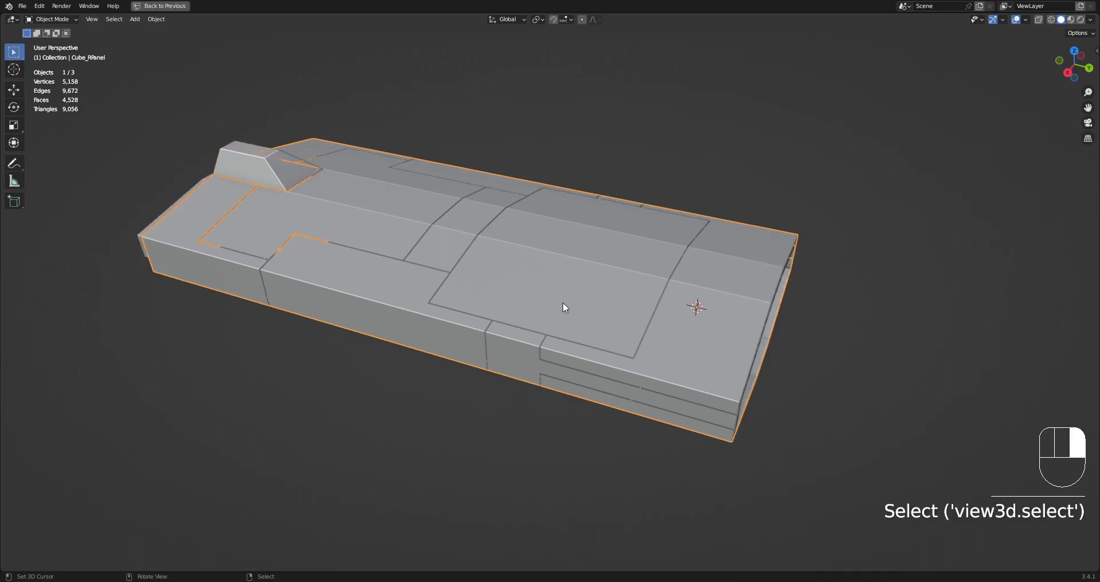
key("Tab")
key("alt+a")
left_click(561, 304)
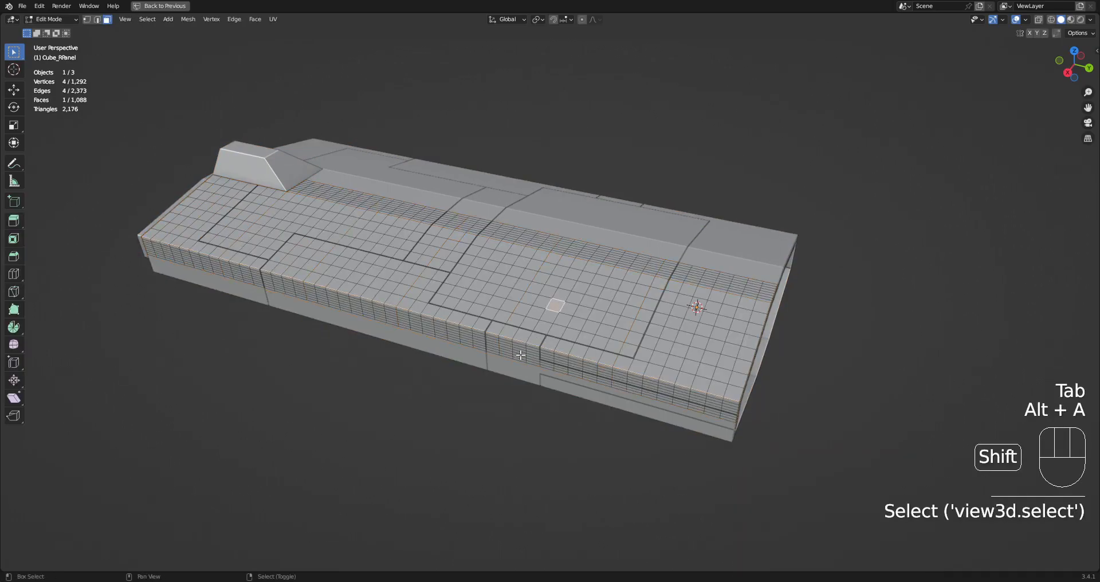
right_click(569, 310, "shift")
right_click(526, 348)
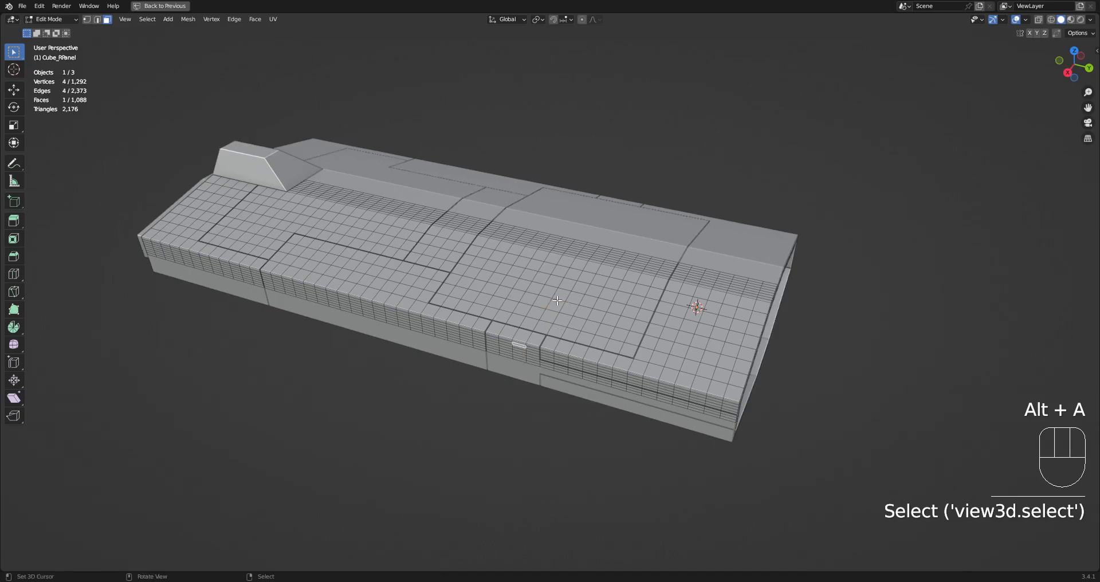
right_click(557, 305)
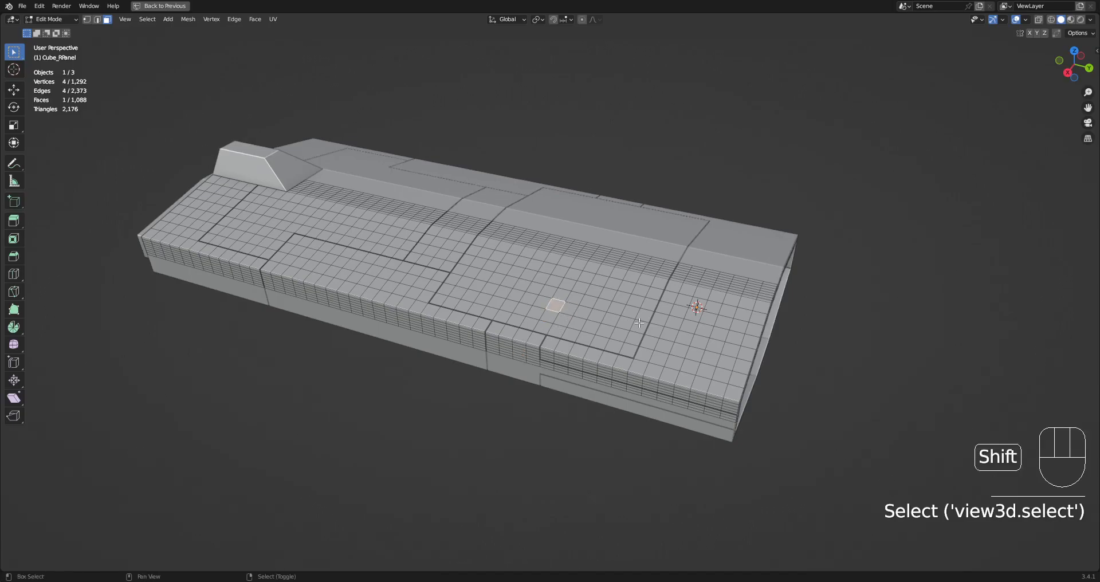
key("Tab")
key("x")
Extract the hull's selected faces into a separate object with Random Flow's Extract Faces and check its mesh in Edit Mode.
right_click(506, 307)
key("shift+q")
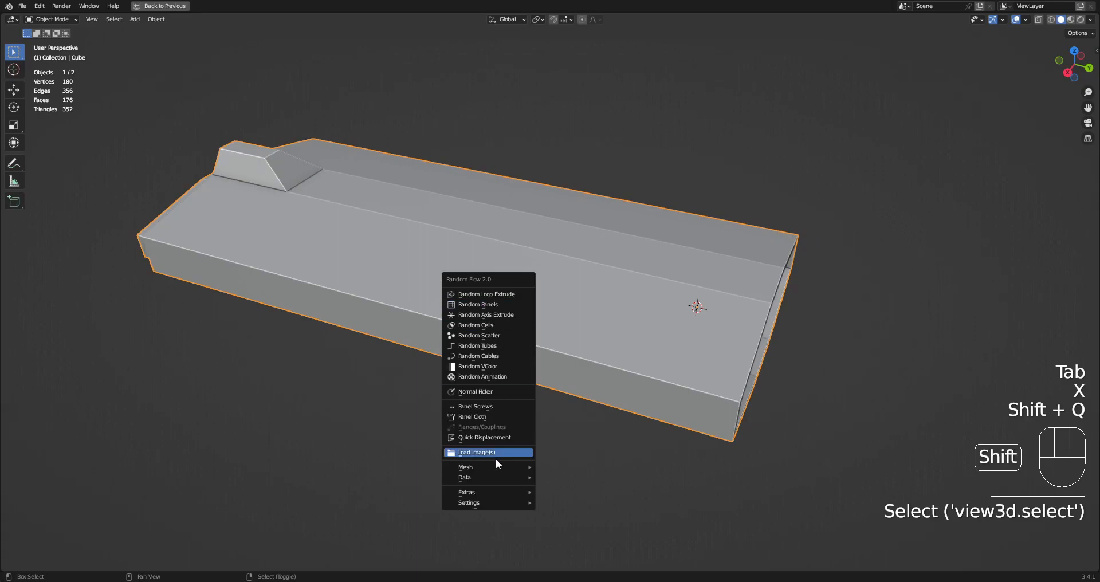
mouse_move(496, 466)
left_click(563, 491)
mouse_move(645, 379)
left_mouse_down()
mouse_move(646, 338)
mouse_move(489, 282)
mouse_move(662, 228)
mouse_move(358, 205)
mouse_move(301, 282)
mouse_move(224, 273)
mouse_move(618, 389)
mouse_move(382, 324)
left_mouse_up()
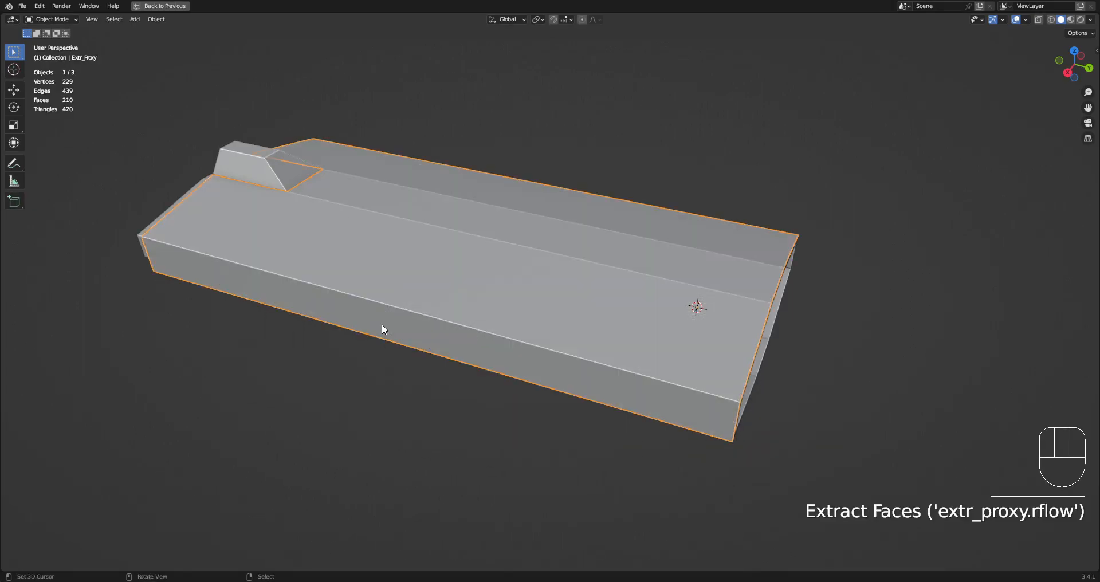
key("Tab")
key("Tab")
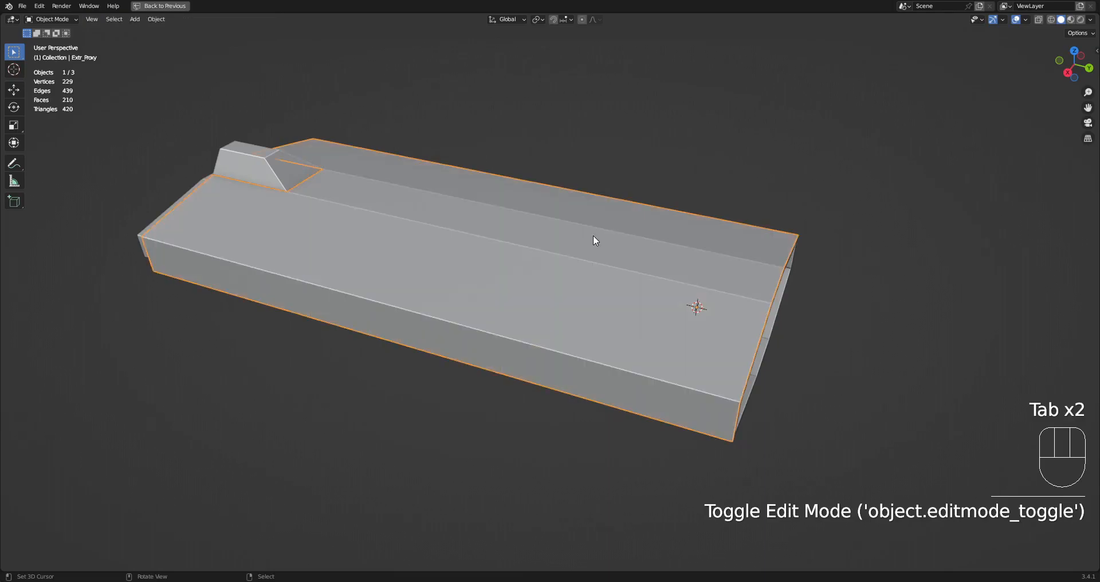
Mirror the extracted face object with Auto Mirror and check its mesh in Edit Mode.
key("ctrl+shift+x")
left_click(569, 296)
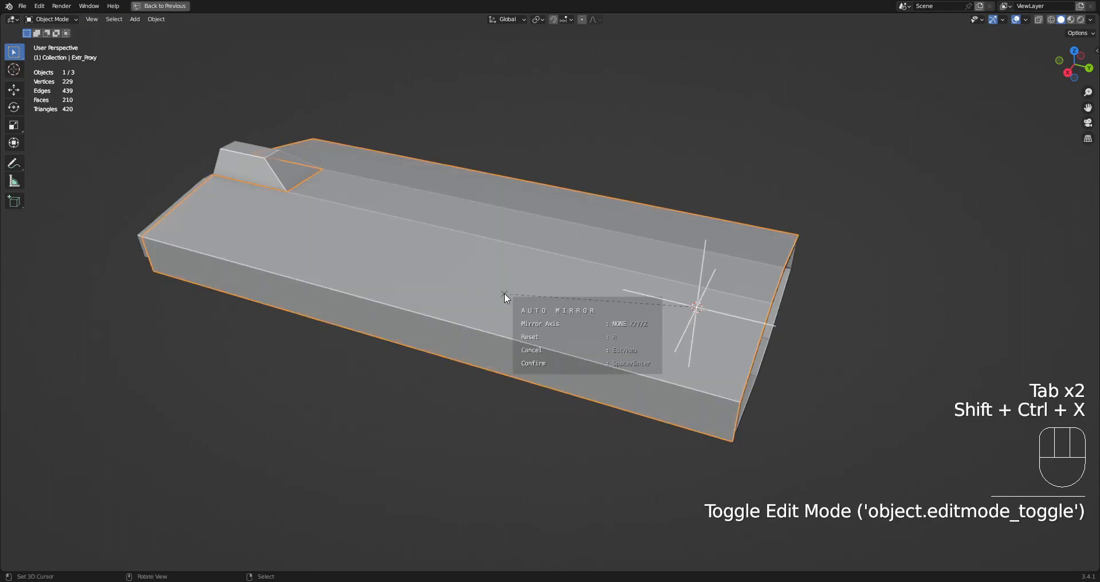
left_click(503, 291)
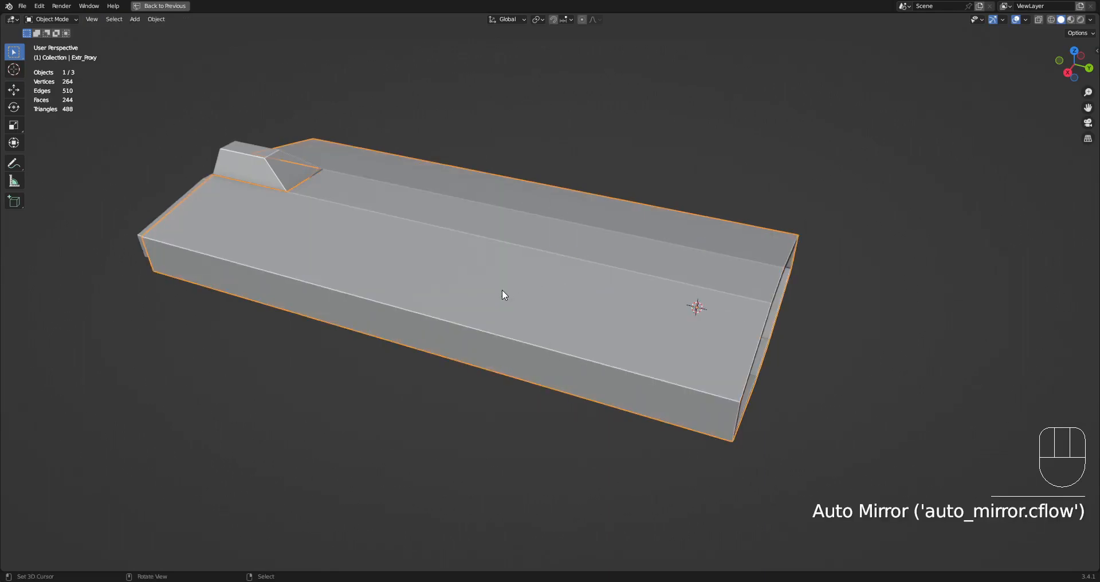
key("Tab")
middle_click_drag(560, 281, 559, 246)
key("Tab")
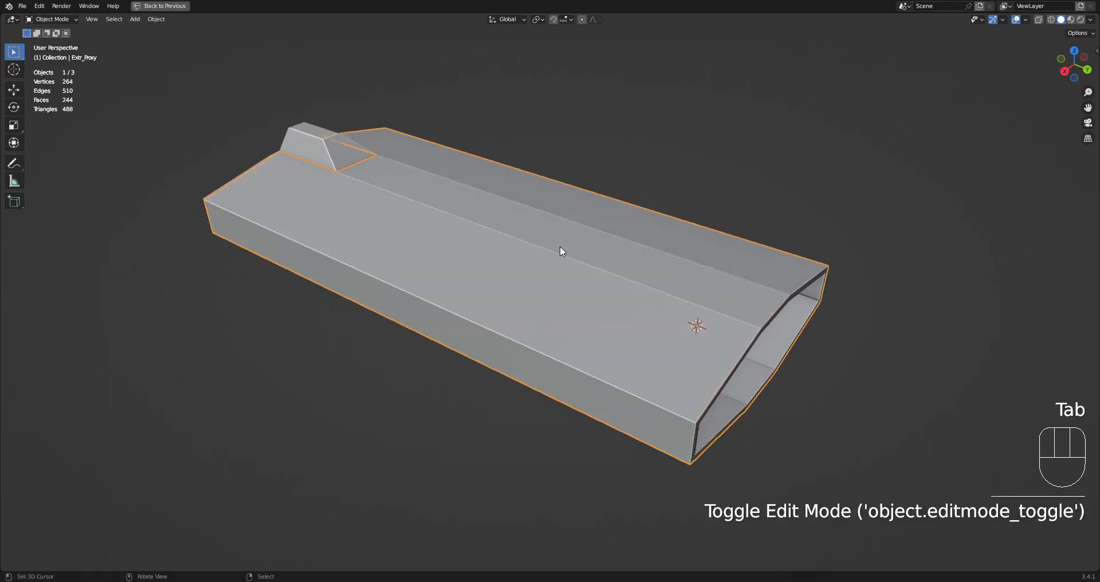
key("ctrl+shift+x")
left_click(400, 272)
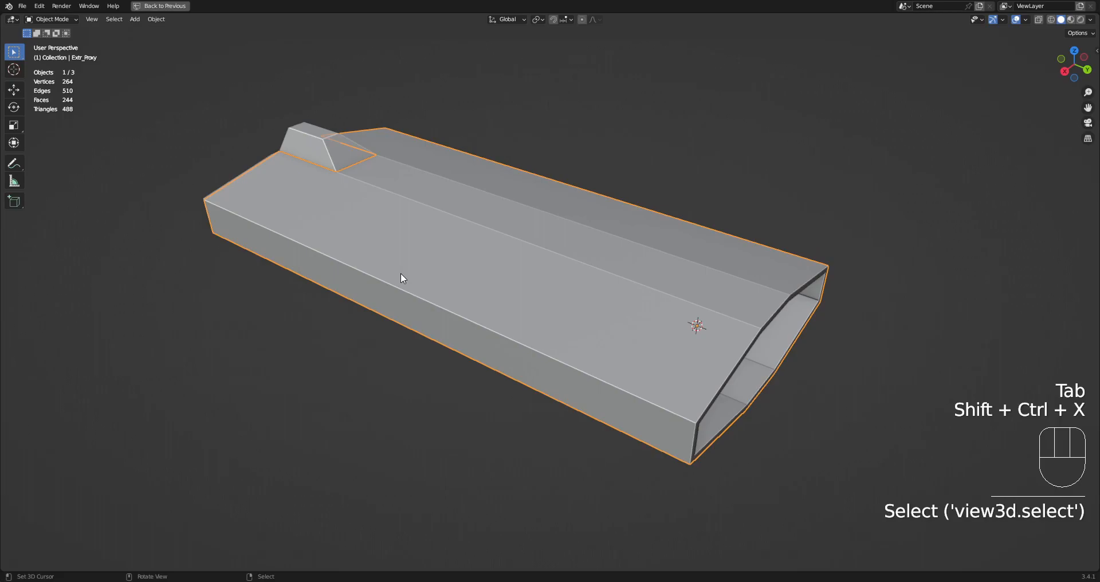
Select all faces of the extracted object in Edit Mode and turn the enlarged compositor area into a UV Editor.
key("Tab")
key("3")
left_click(267, 212)
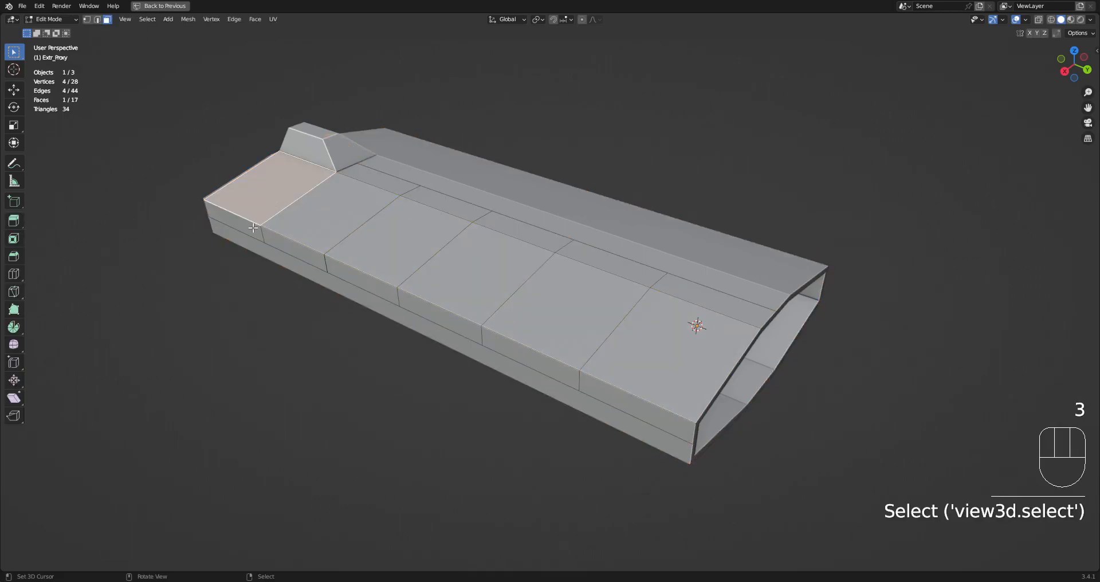
key("a")
key("ctrl+space")
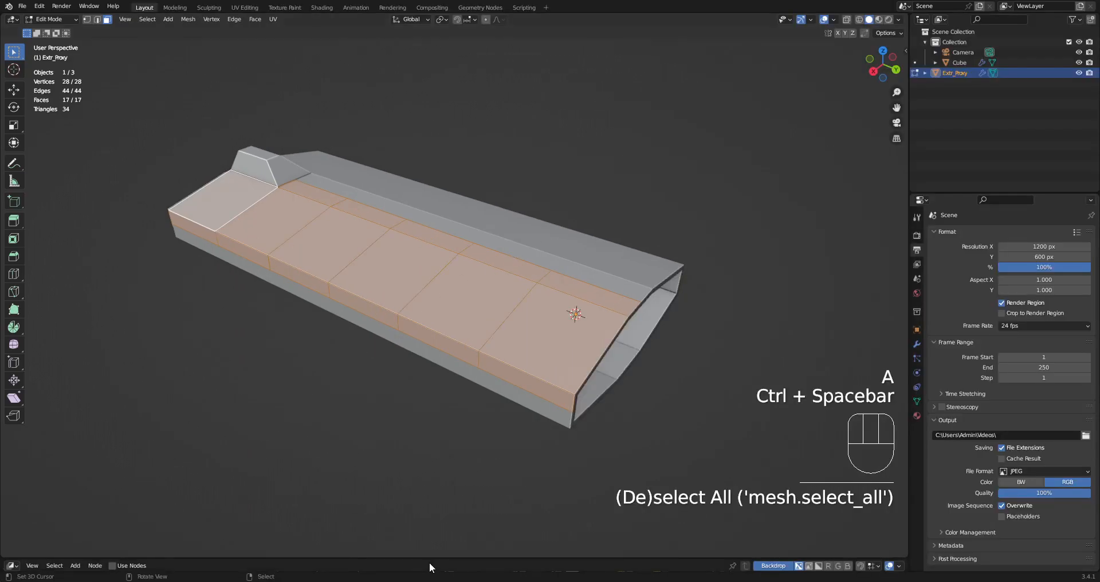
left_click_drag(429, 558, 435, 401)
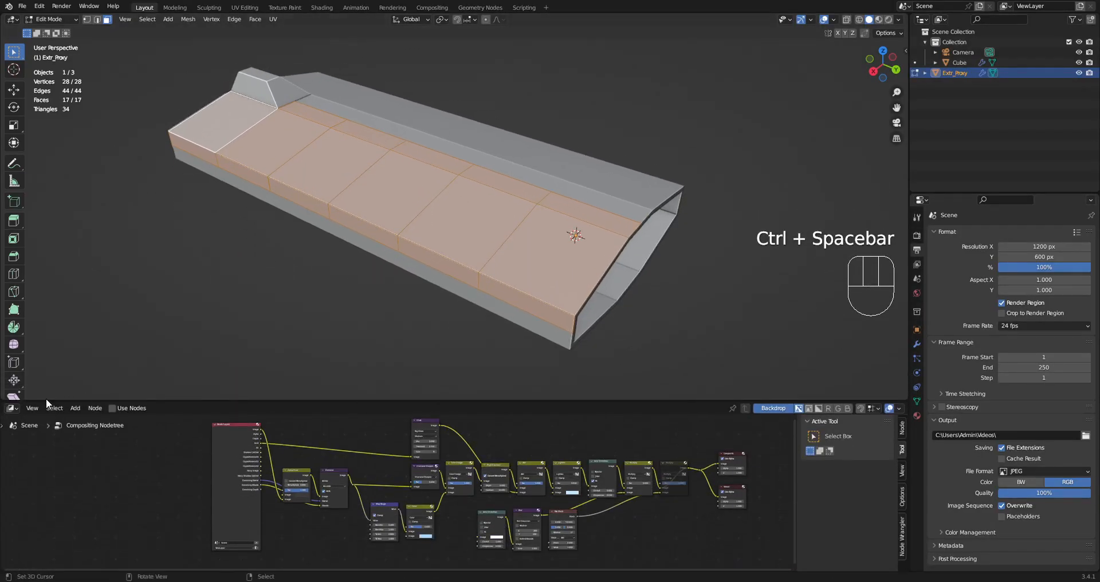
left_click(17, 409)
left_click(28, 460)
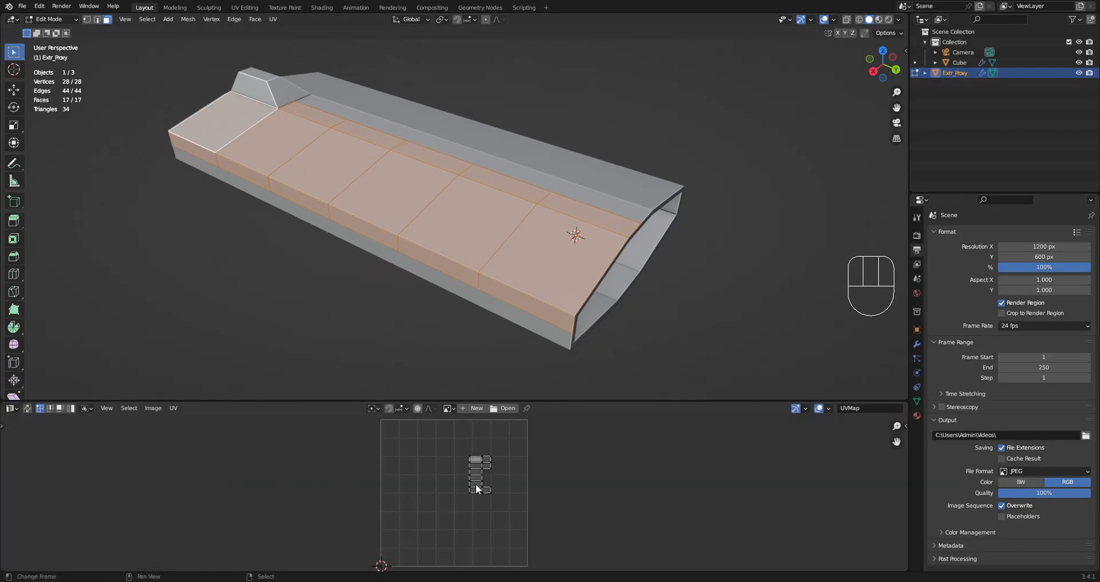
Unwrap the selected faces and return to Object Mode with the 3D viewport maximized.
key("u")
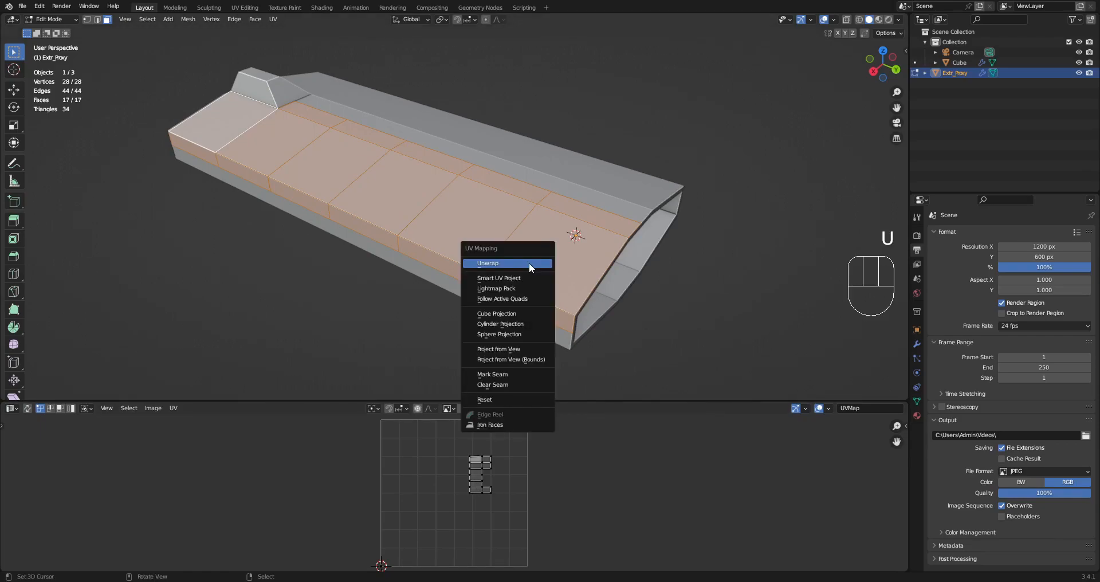
left_click(528, 261)
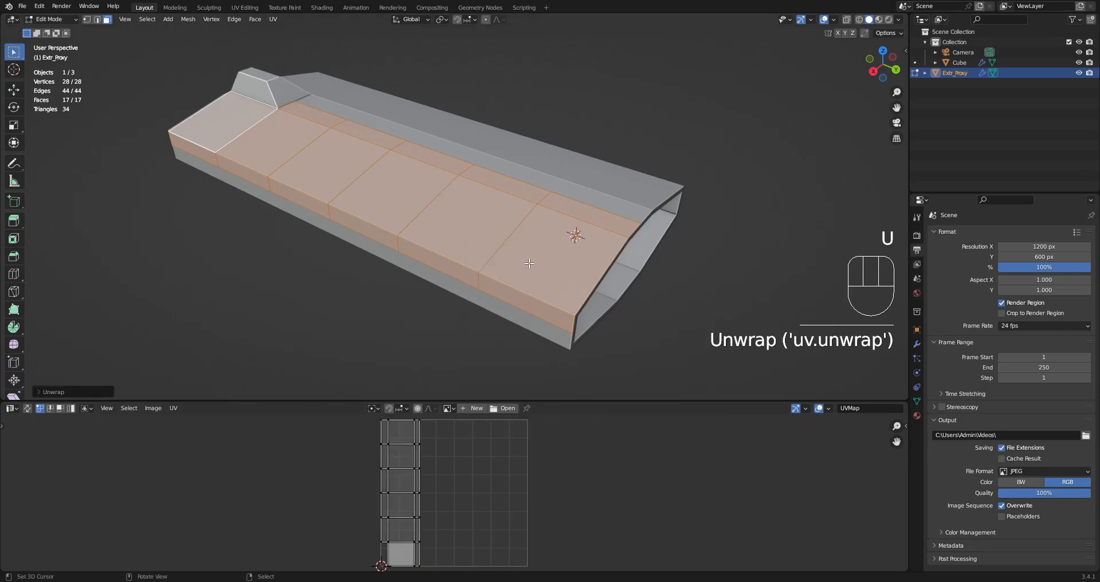
key("ctrl+space")
key("Tab")
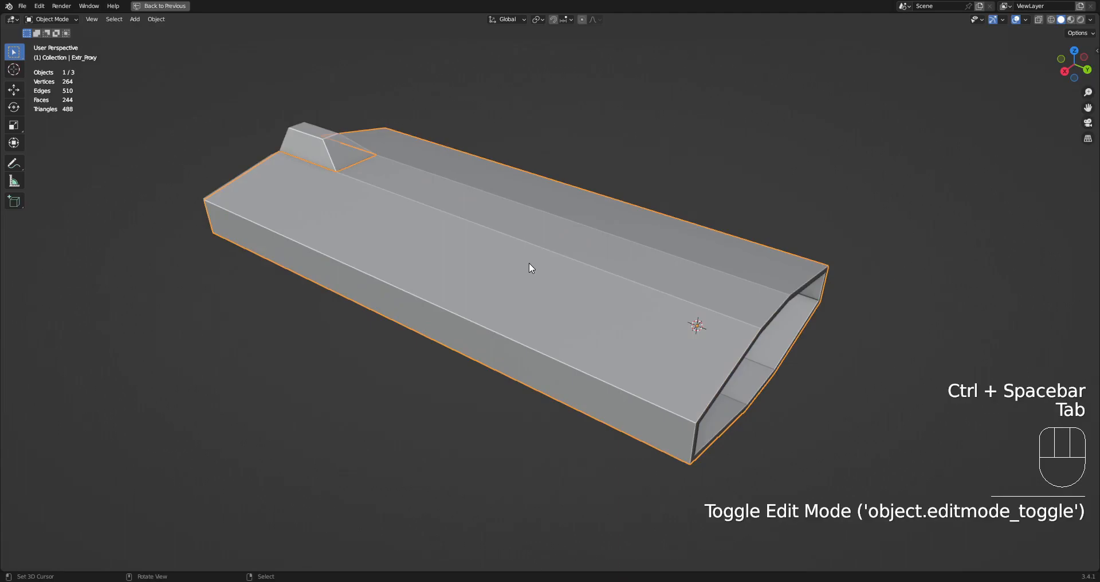
Inspect the extracted hull faces around the cockpit block and call Random Flow's Load Image(s) command.
middle_click_drag(528, 263, 484, 305)
scroll(528, 290, "up", 4)
scroll(527, 291, "up", 2)
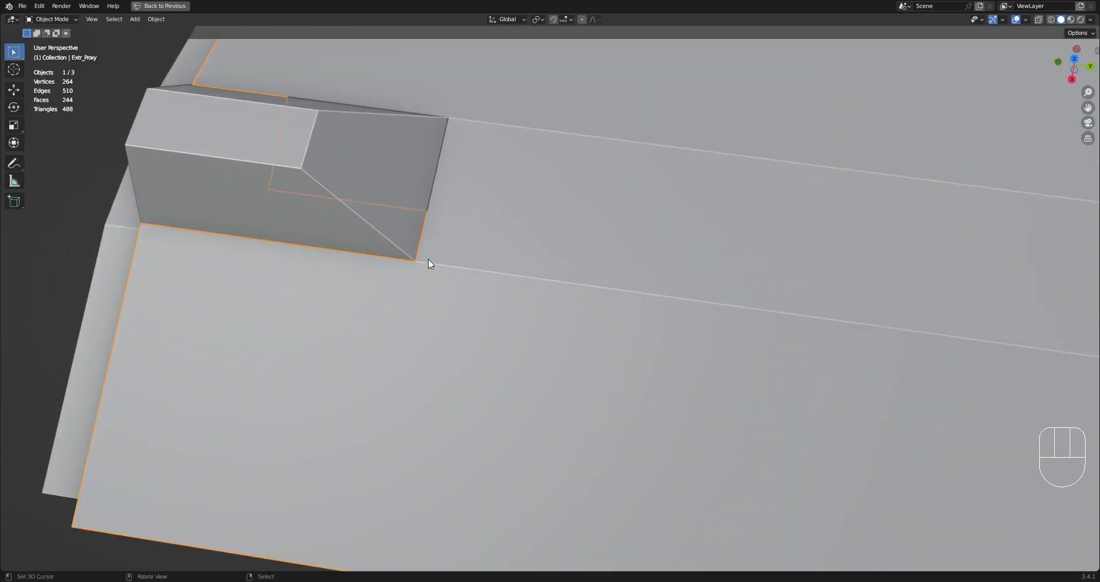
scroll(416, 260, "down", 6)
middle_click_drag(799, 365, 704, 315)
scroll(771, 331, "down", 3)
scroll(704, 314, "up", 3)
key("shift+q")
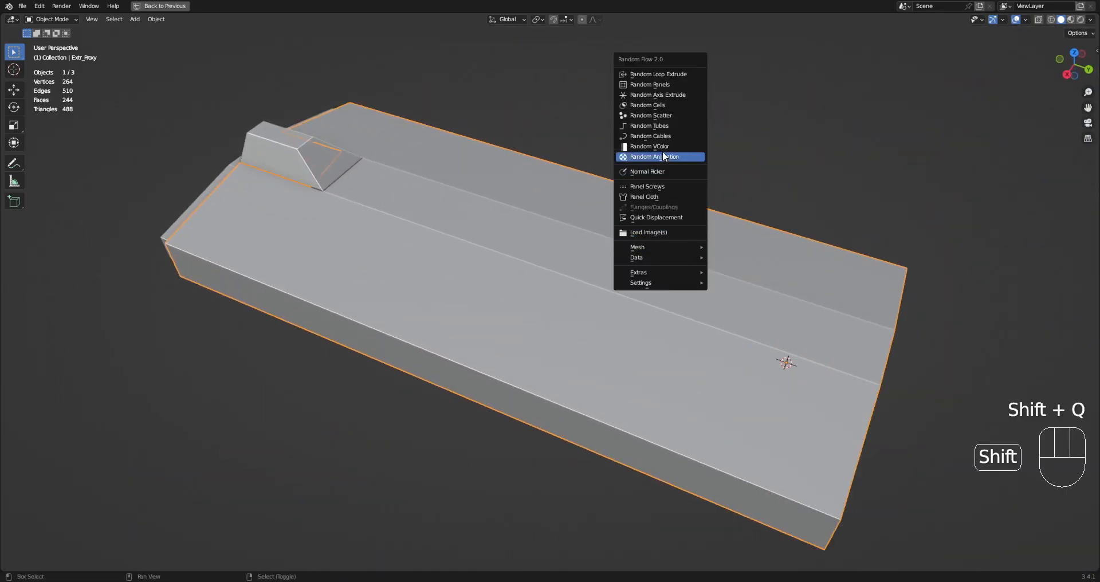
left_click(673, 233)
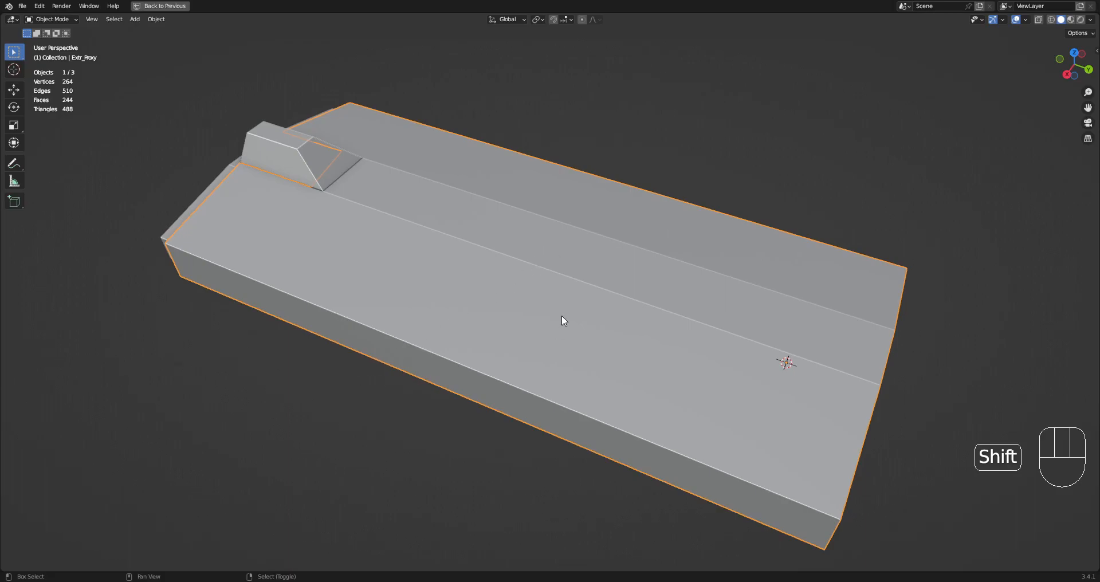
key("shift+q")
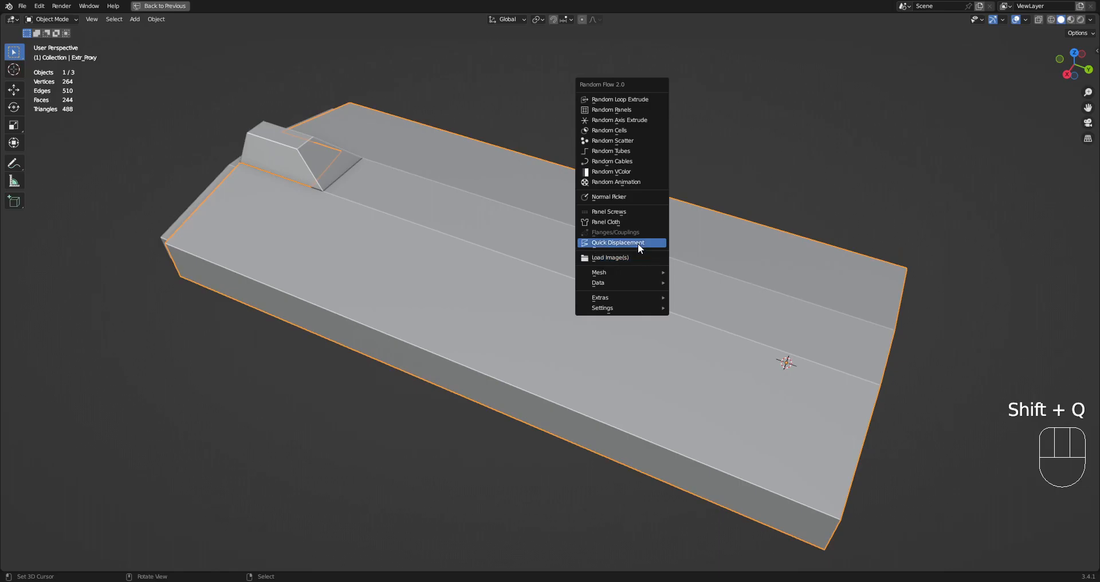
left_click(638, 243)
left_click(728, 218)
left_click(728, 219)
left_click(728, 208)
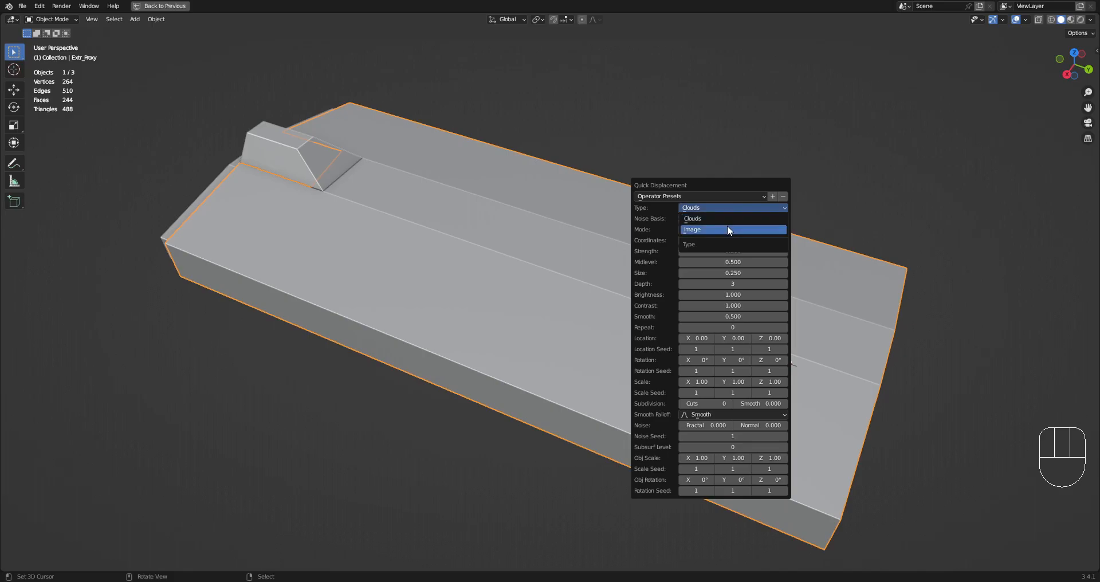
left_click(728, 226)
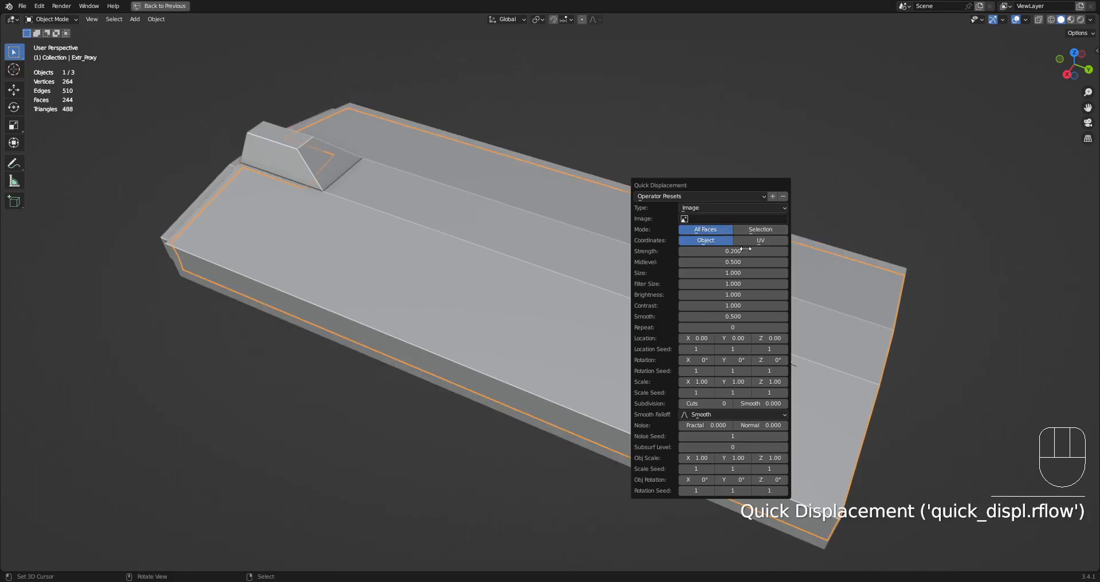
left_click(747, 218)
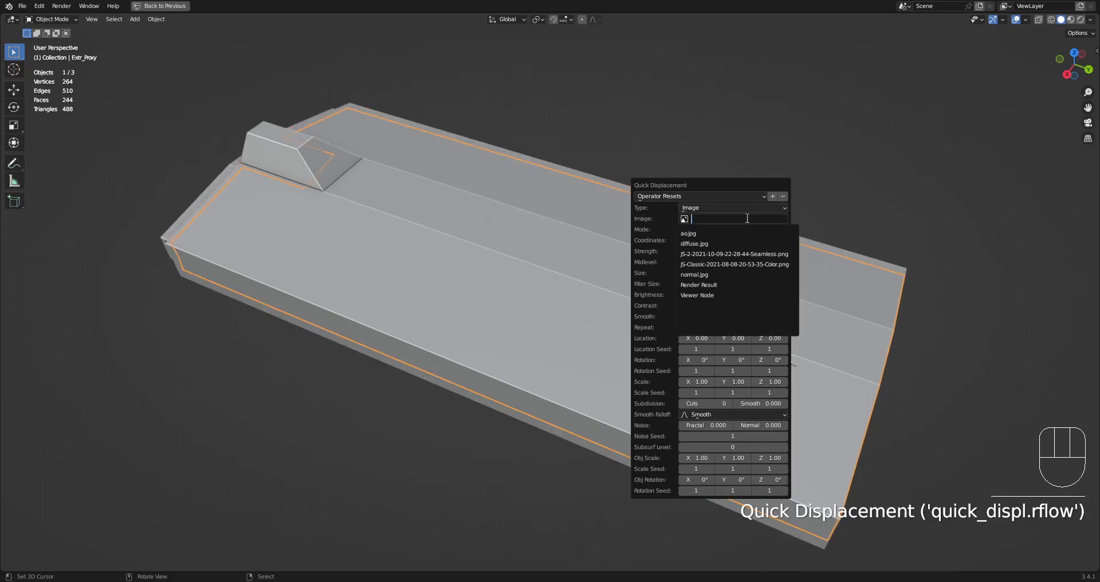
left_click(730, 254)
Set the displacement's coordinates to UV and its subdivision to 32 cuts.
scroll(710, 402, "up", 20, "ctrl")
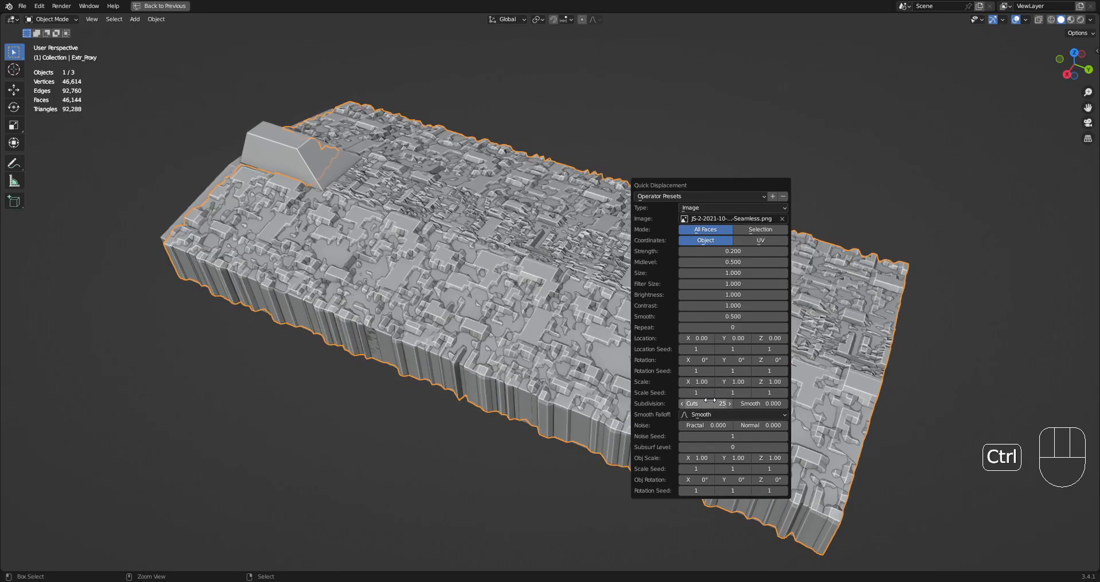
scroll(710, 400, "up", 4, "ctrl")
scroll(710, 400, "down", 1, "ctrl")
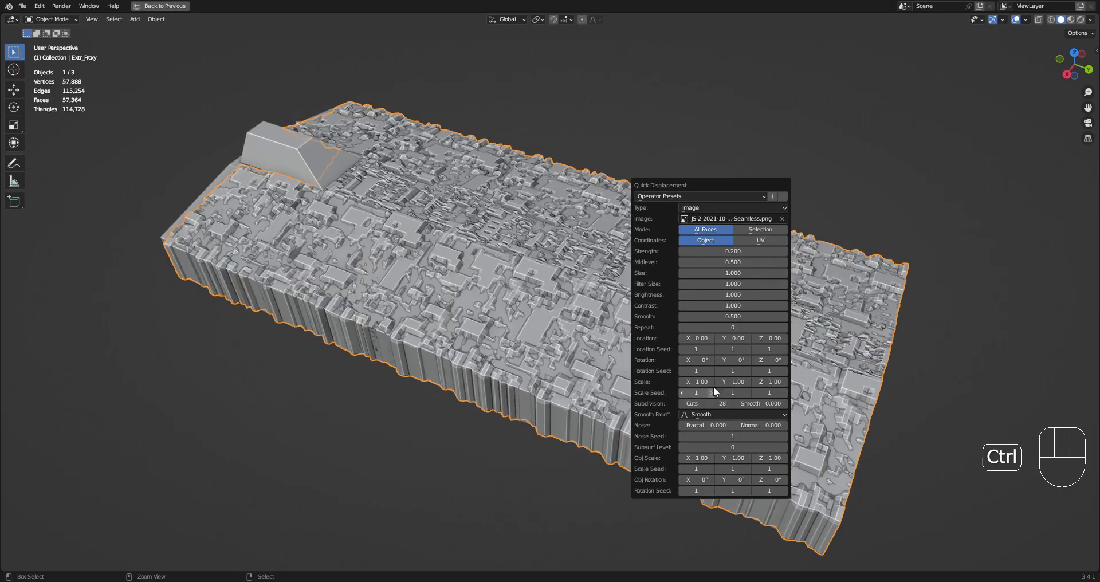
left_click(746, 243)
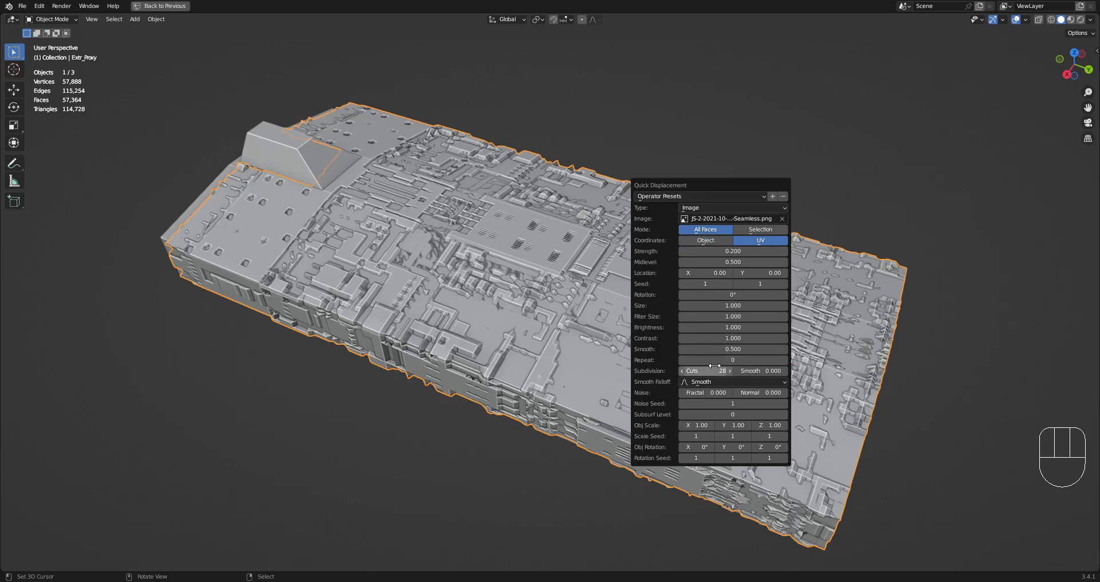
scroll(714, 371, "up", 1, "ctrl")
scroll(714, 371, "up", 3, "ctrl")
Reduce the displacement's strength to 0.079 and its midlevel to 0.374.
middle_click_drag(550, 373, 734, 342)
key("F9")
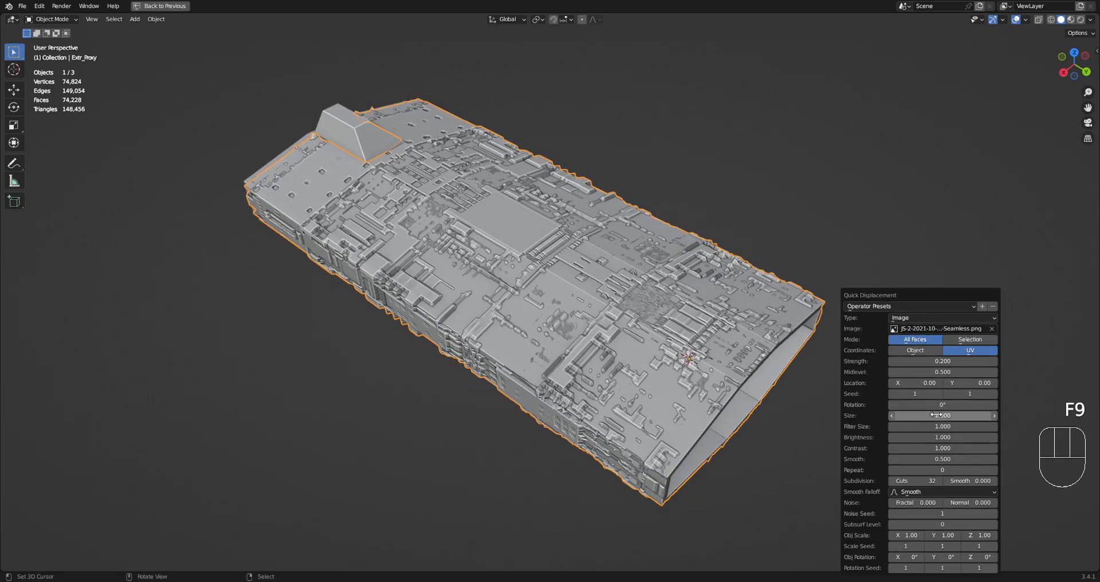
left_click_drag(951, 436, 983, 436)
right_click(983, 436)
left_click_drag(935, 369, 918, 372)
mouse_move(746, 388)
middle_mouse_down()
mouse_move(717, 335)
mouse_move(728, 390)
mouse_move(737, 385)
middle_mouse_up()
key("F9")
mouse_move(926, 361)
left_mouse_down()
mouse_move(898, 361)
mouse_move(975, 372)
mouse_move(929, 371)
left_mouse_up()
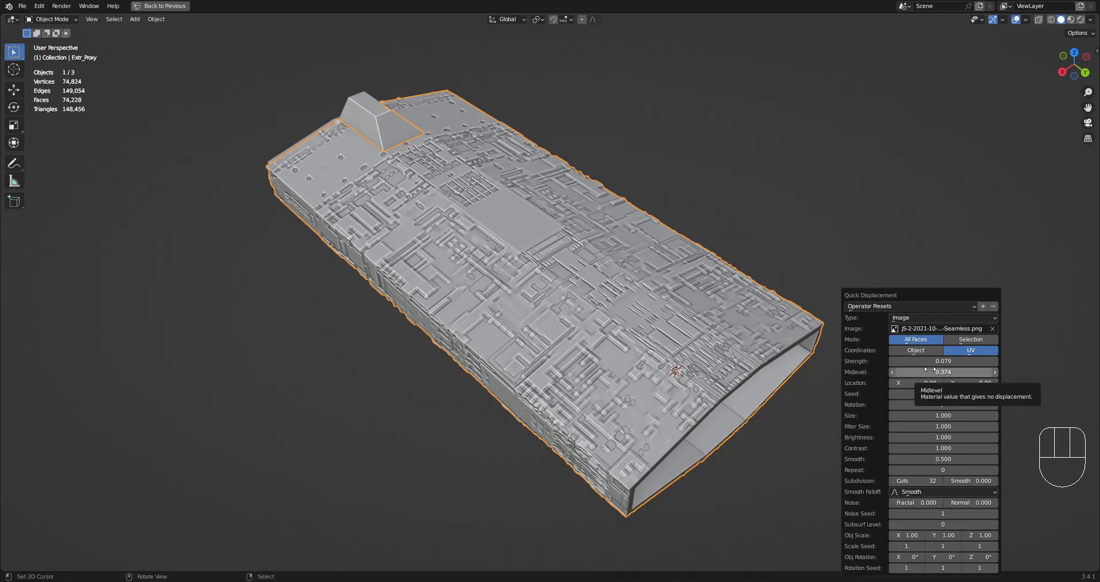
Raise the displacement's subdivision to 44 cuts and set its filter size to 10.
left_click_drag(903, 289, 851, 204)
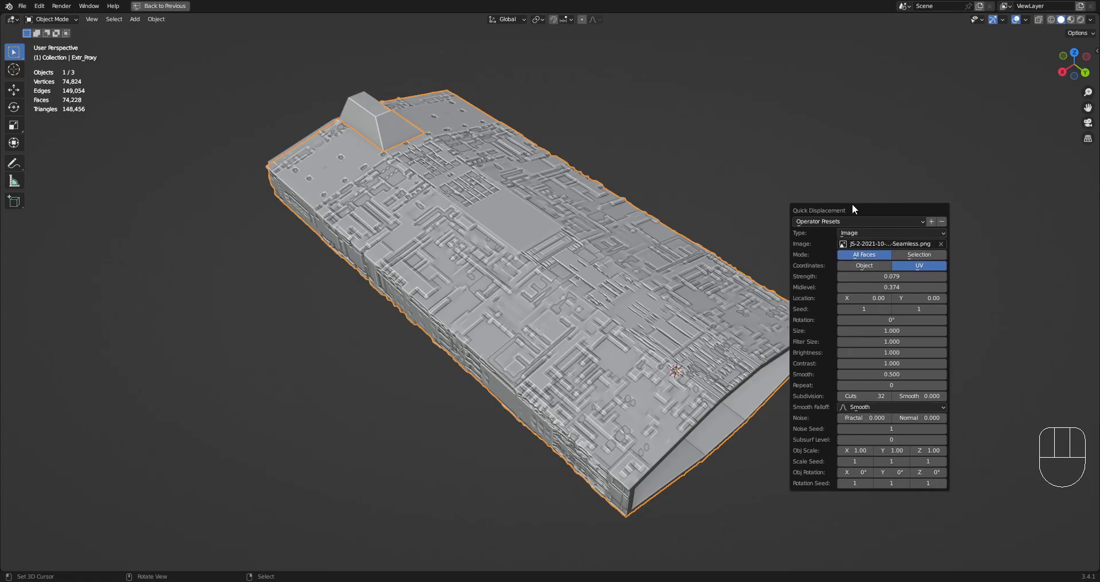
scroll(872, 396, "up", 5, "ctrl")
scroll(872, 395, "up", 7, "ctrl")
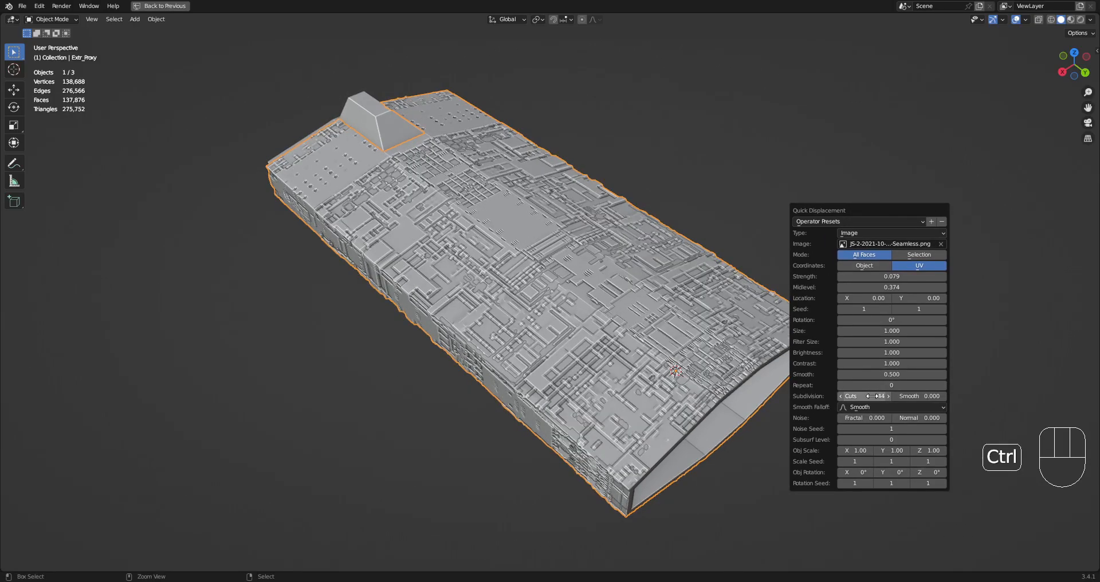
left_click(880, 342)
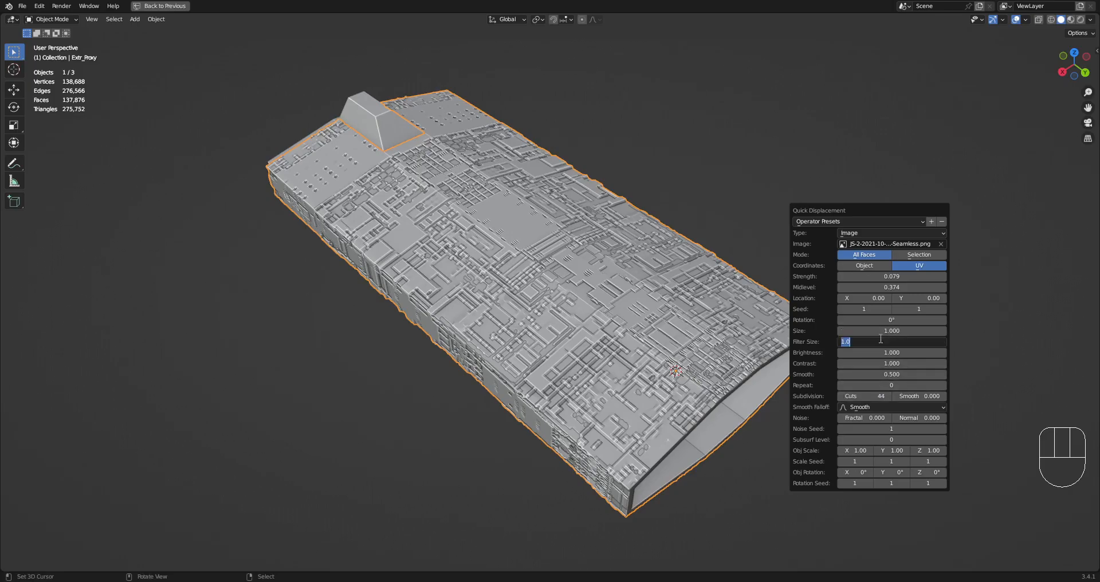
type("1")
key("Return")
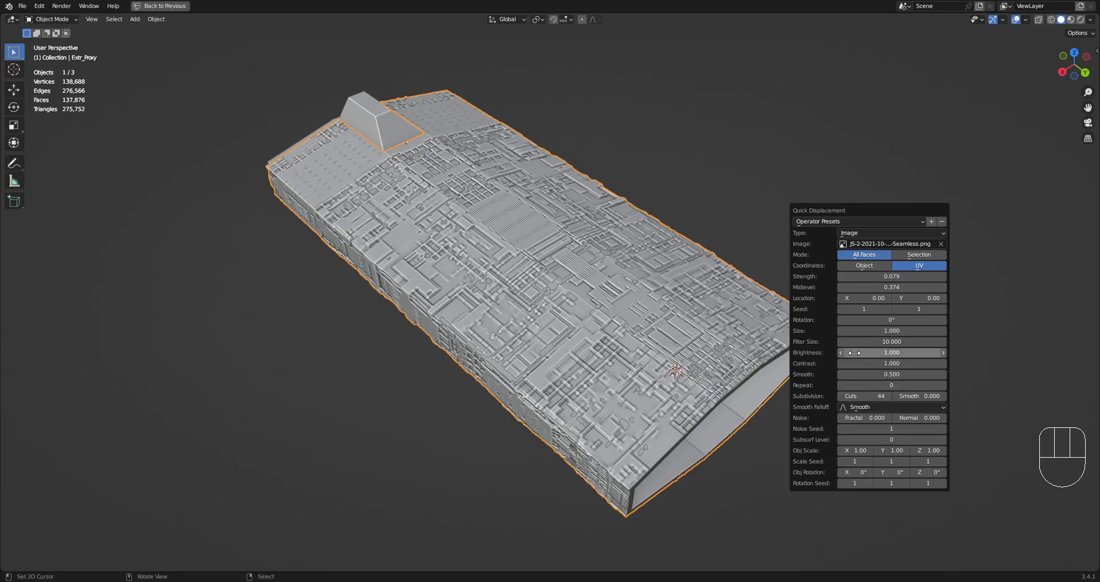
Hide the viewport overlays and set the displacement's subdivision to 70 cuts.
middle_click_drag(627, 249, 696, 338)
key("shift+alt+z")
scroll(672, 315, "up", 6)
scroll(672, 315, "down", 6)
key("F9")
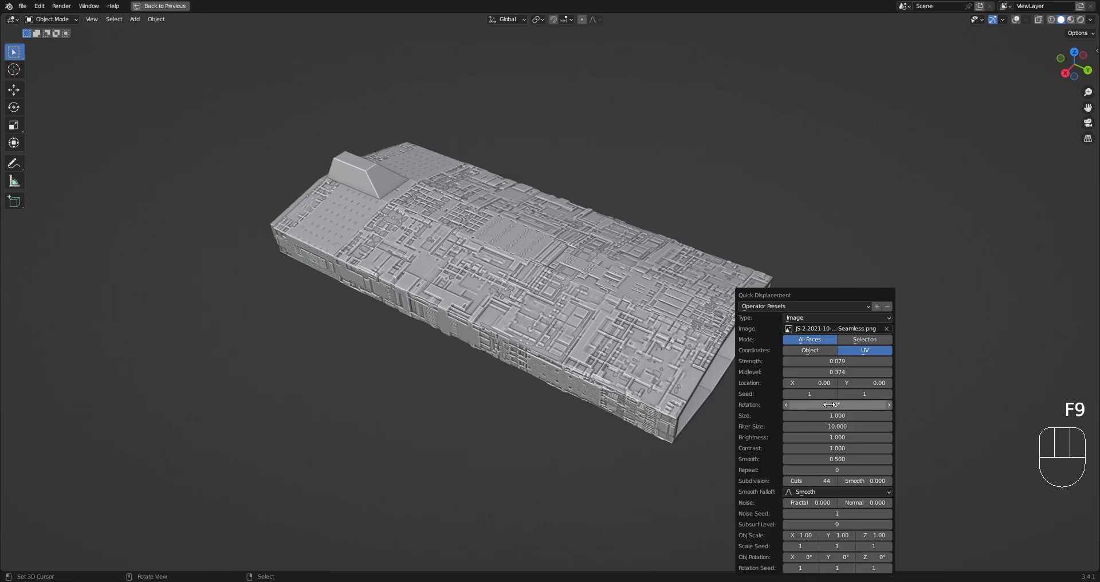
left_click(811, 481)
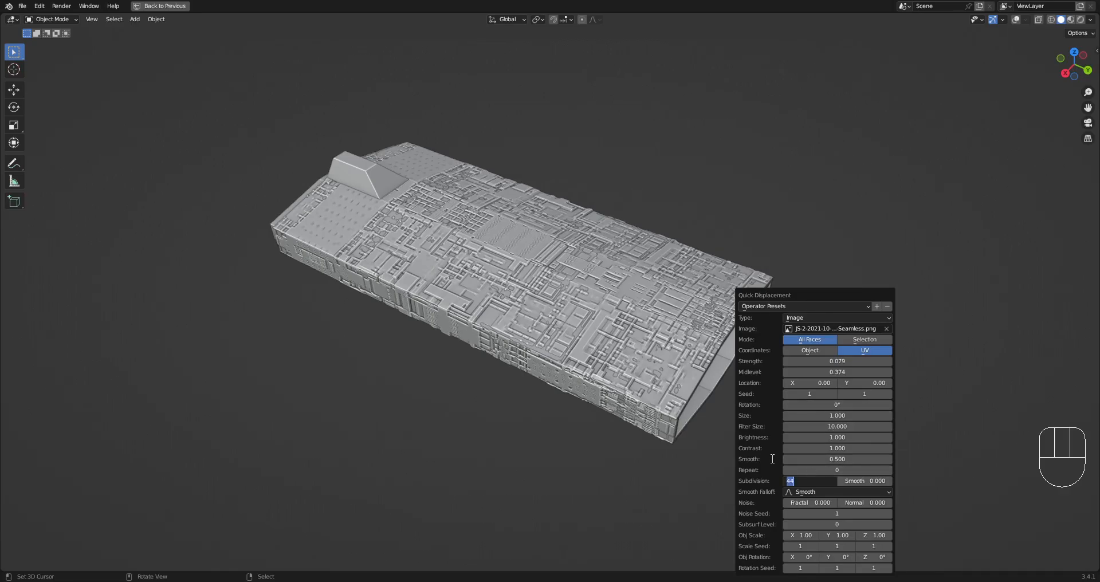
type("70")
key("Return")
scroll(624, 252, "up", 6)
scroll(624, 251, "down", 8)
Set the displacement's size to 2 and its strength to 0.05.
middle_click_drag(624, 251, 611, 209)
key("F9")
left_click(748, 349)
type("2")
key("Return")
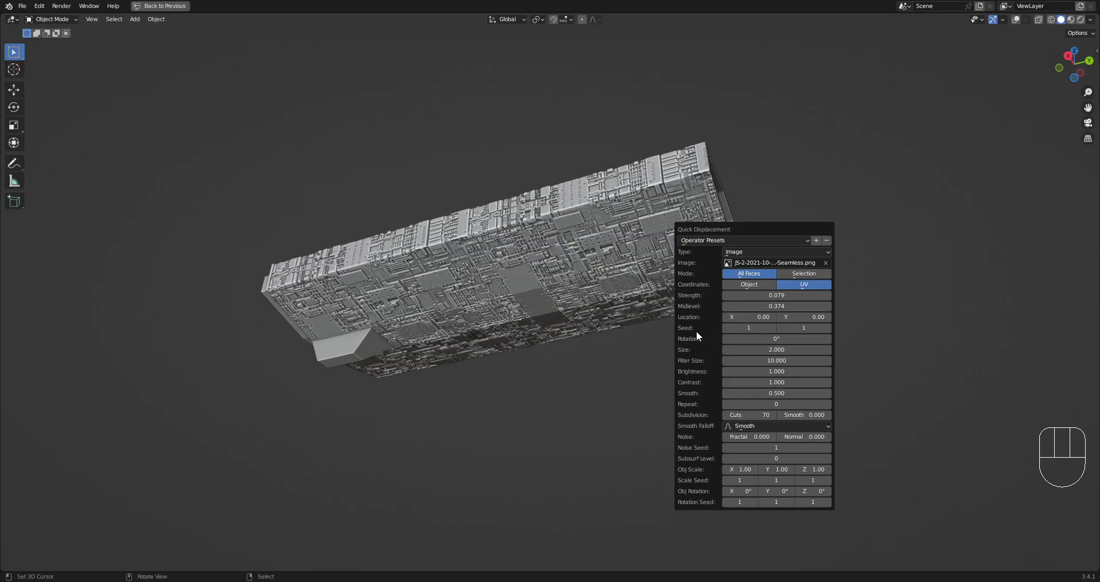
left_click(761, 295)
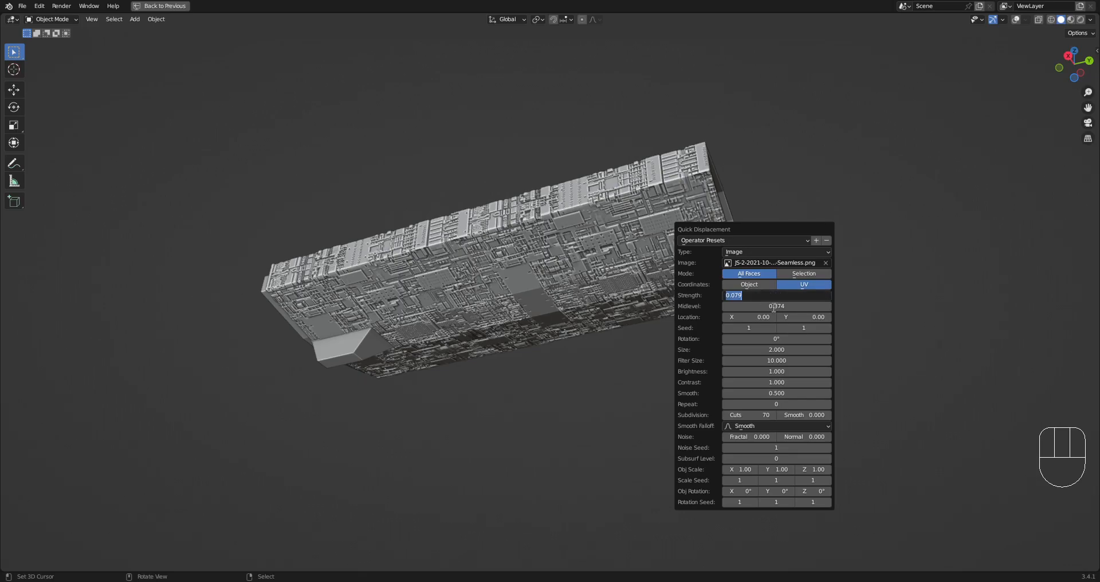
key("BackSpace")
type(".05")
key("Return")
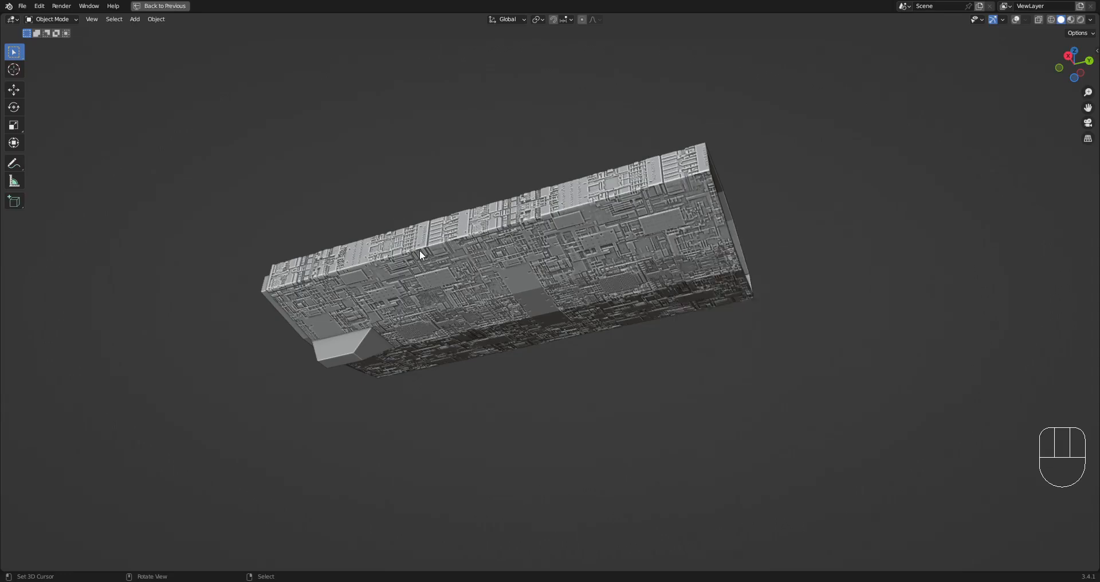
Check the dense panel detail on the hull and switch the displacement image to diffuse.jpg.
middle_click_drag(452, 250, 747, 193)
scroll(747, 180, "up", 5)
middle_click_drag(713, 159, 663, 294)
scroll(663, 295, "down", 3)
middle_click_drag(664, 294, 686, 309)
scroll(644, 266, "down", 2)
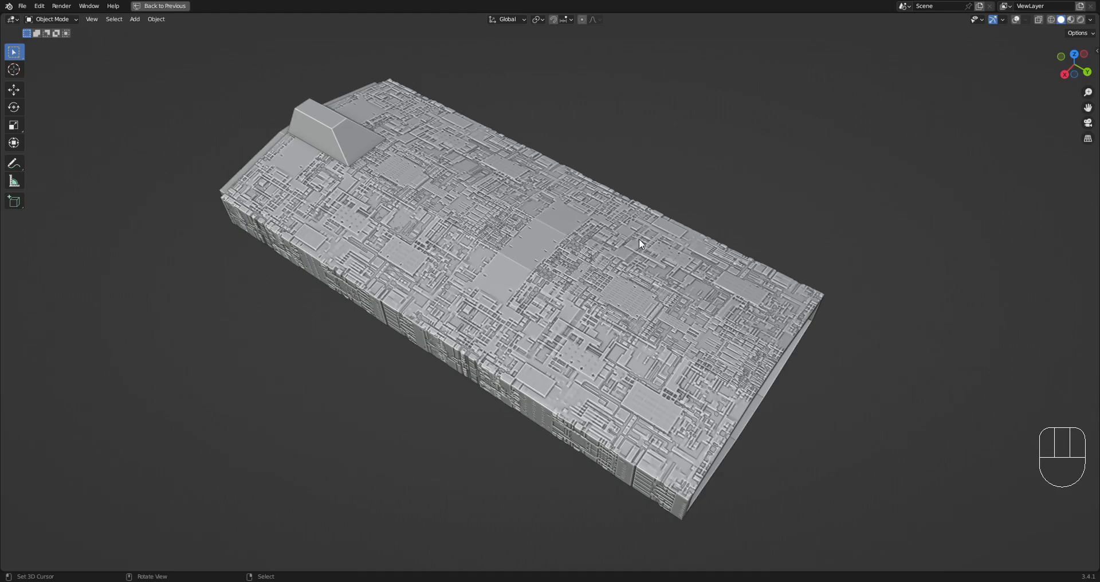
key("F9")
left_click(743, 273)
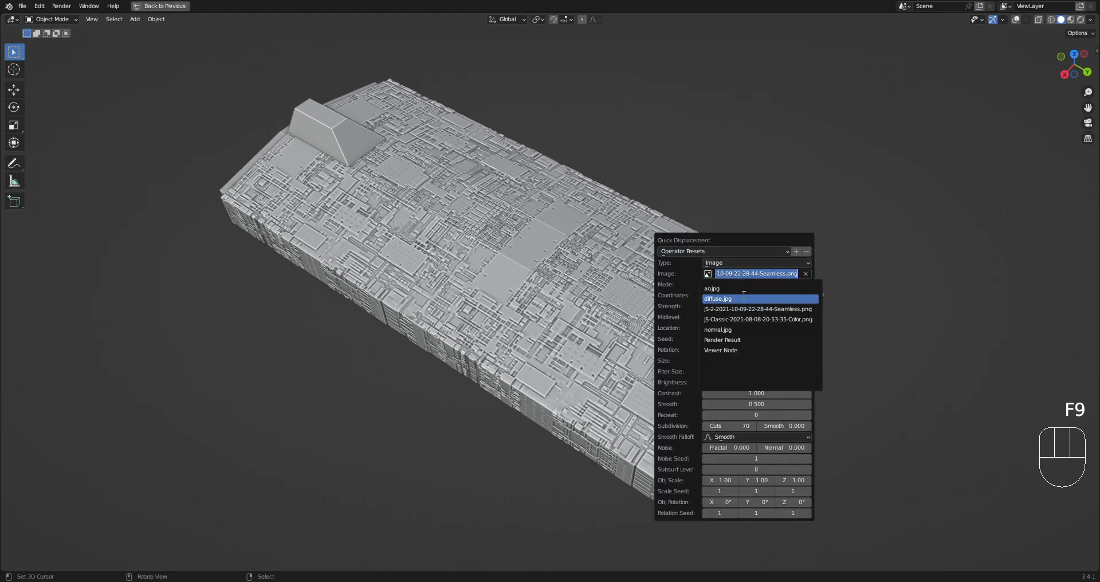
left_click(745, 295)
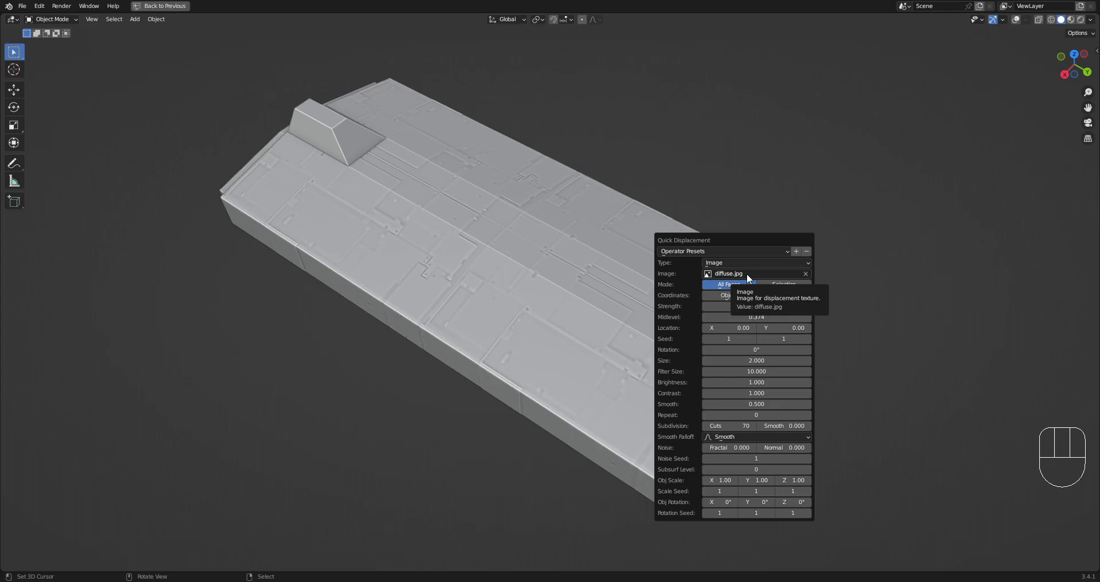
Set the displacement's filter size to 0.1 and its strength to 0.15.
middle_click_drag(605, 320, 710, 355)
key("F9")
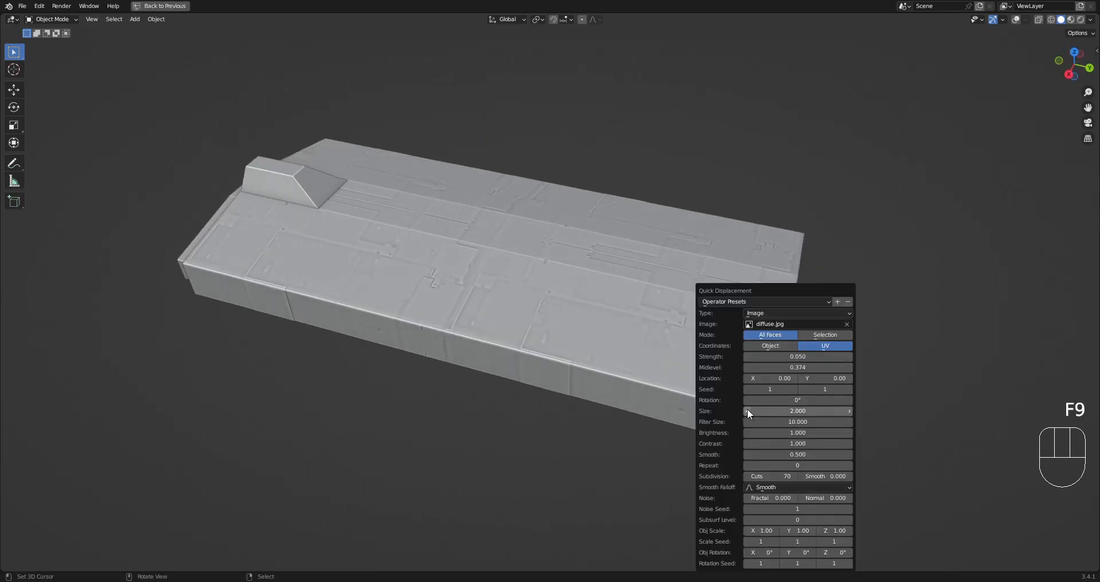
left_click(780, 422)
type("0.1")
key("Return")
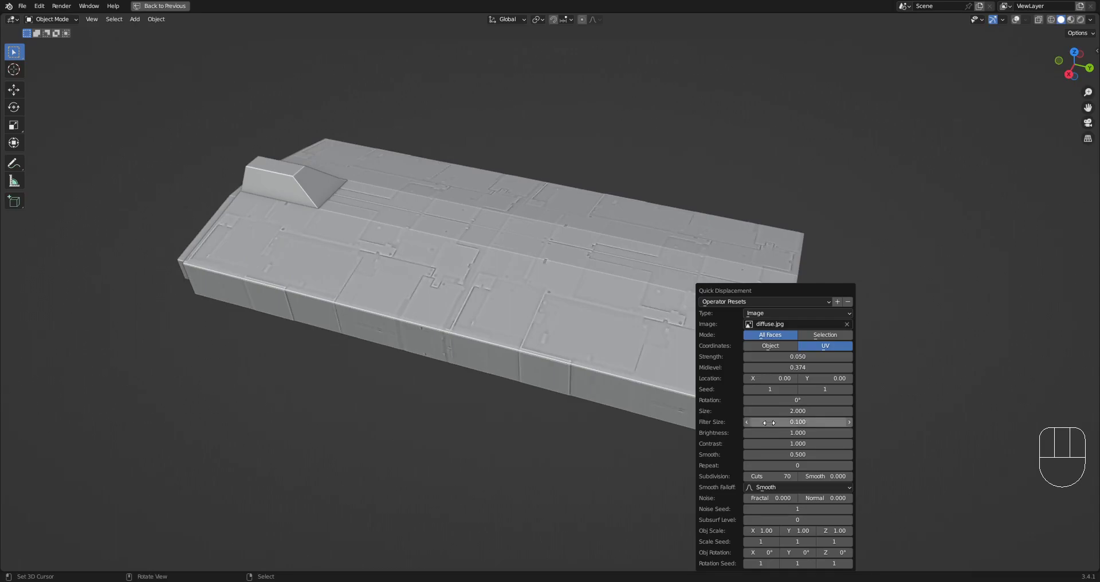
left_click(788, 359)
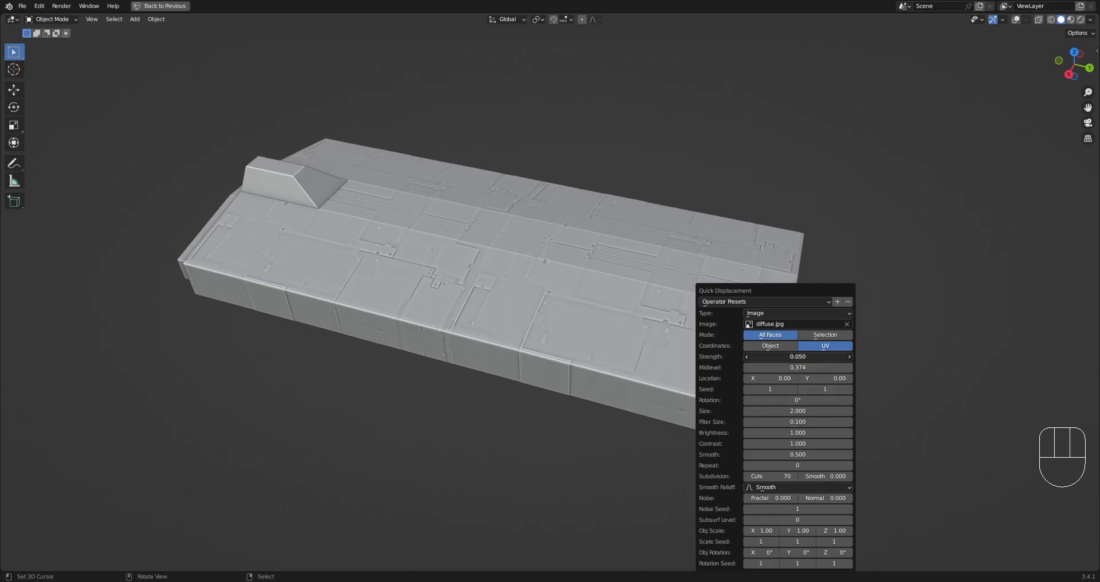
key("BackSpace")
type(".15")
key("Return")
Set the displacement's size to 4 and check the panel pattern on the hull's upper and side faces.
middle_click_drag(415, 378, 629, 253)
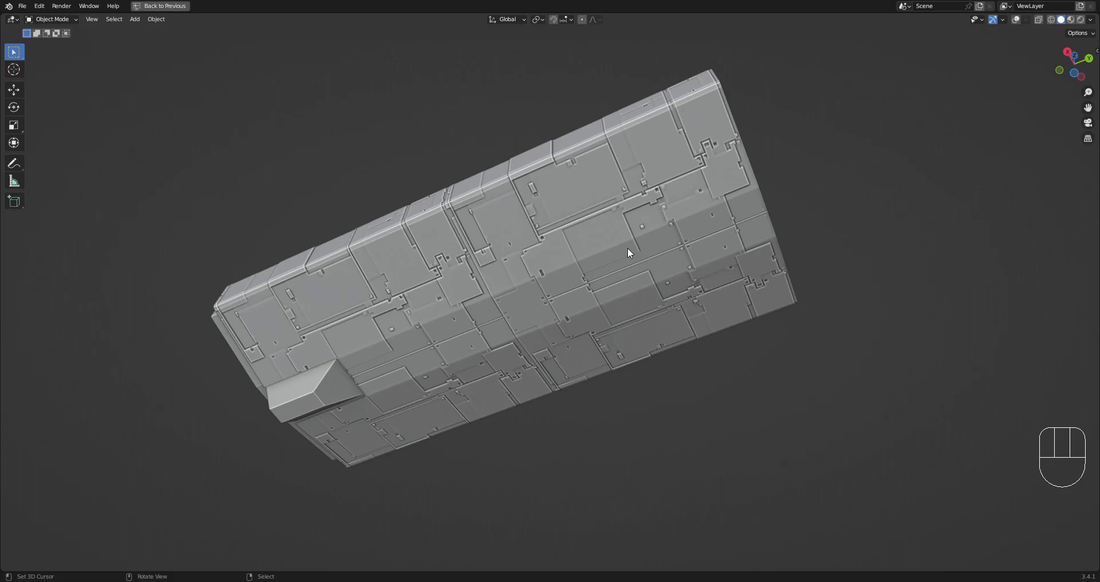
key("F9")
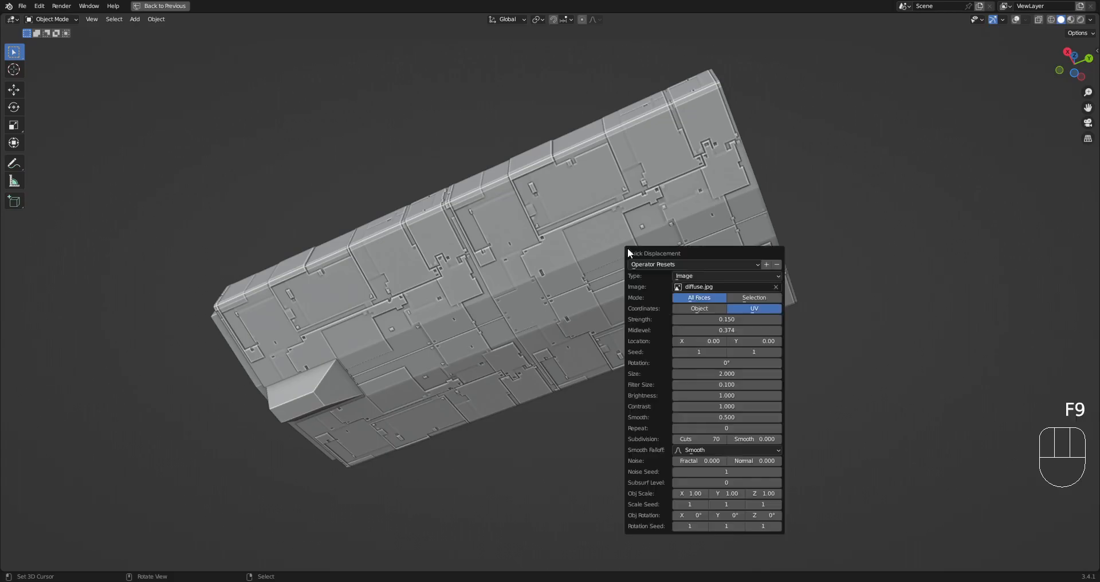
left_click(707, 374)
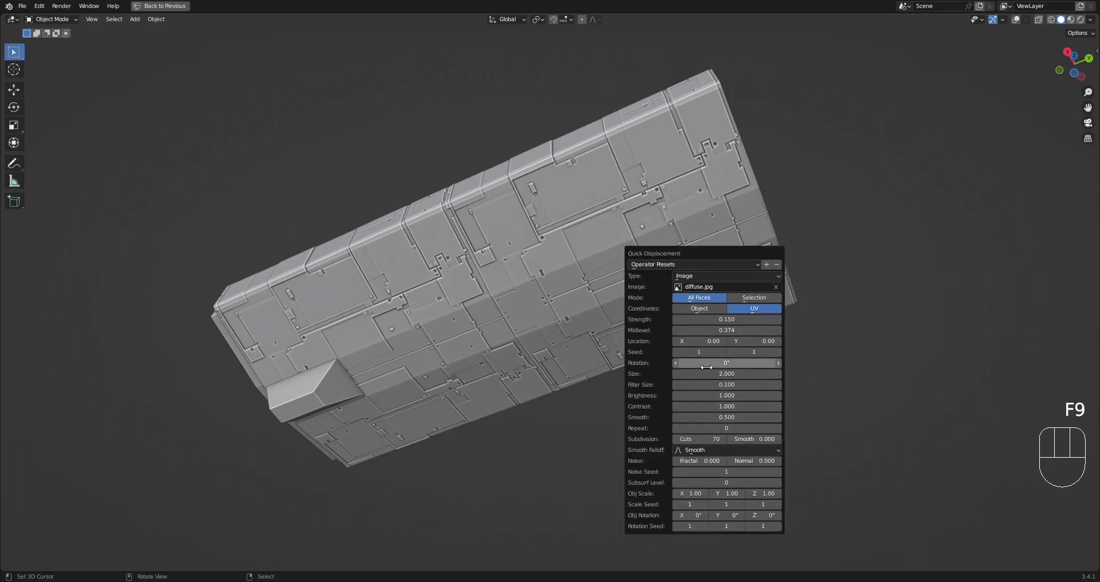
type("4")
key("Return")
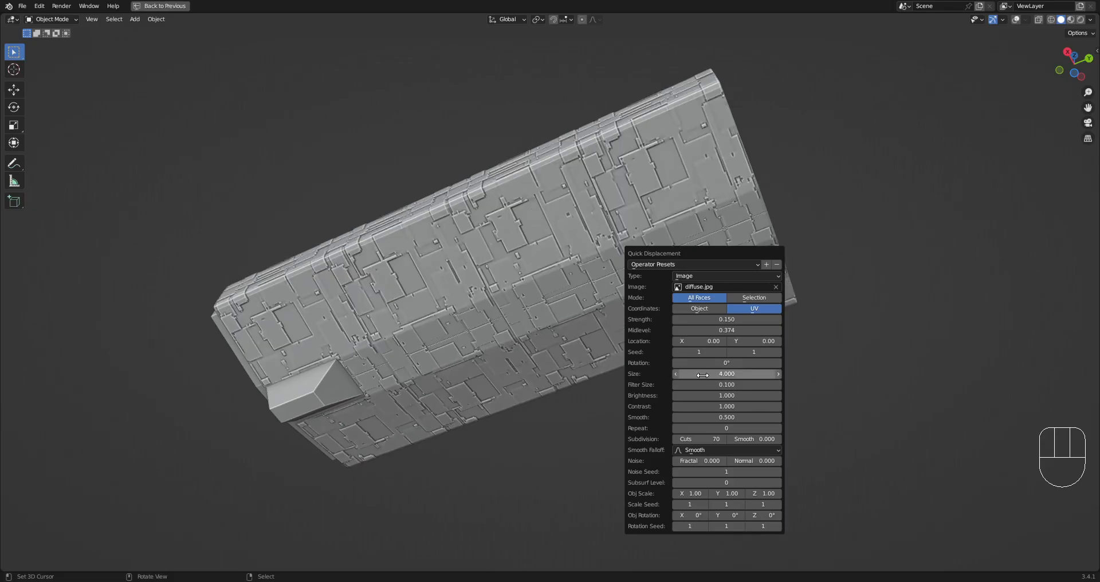
middle_click_drag(668, 246, 637, 293)
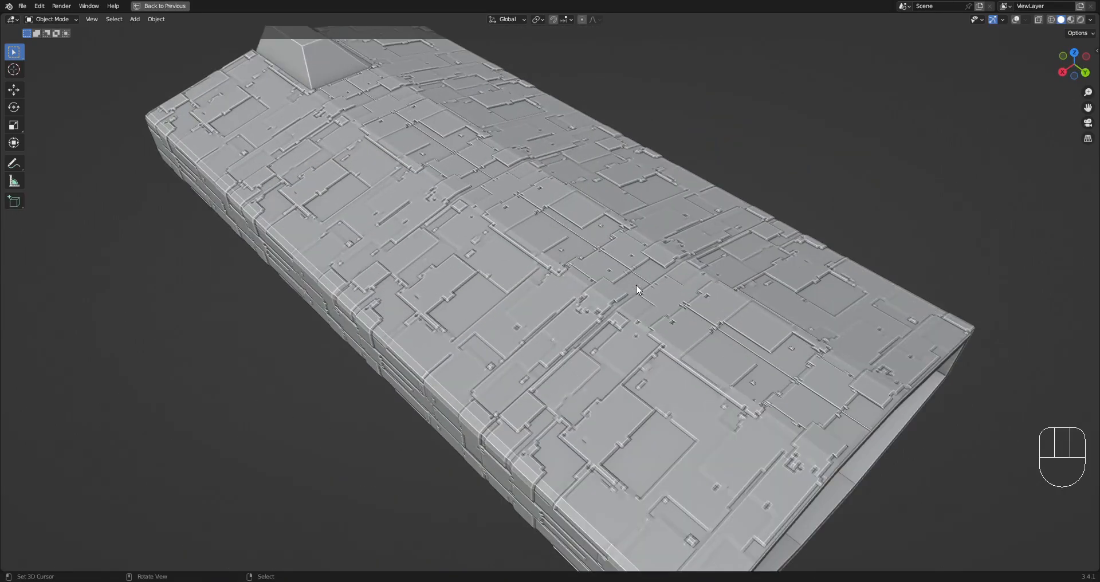
key("F9")
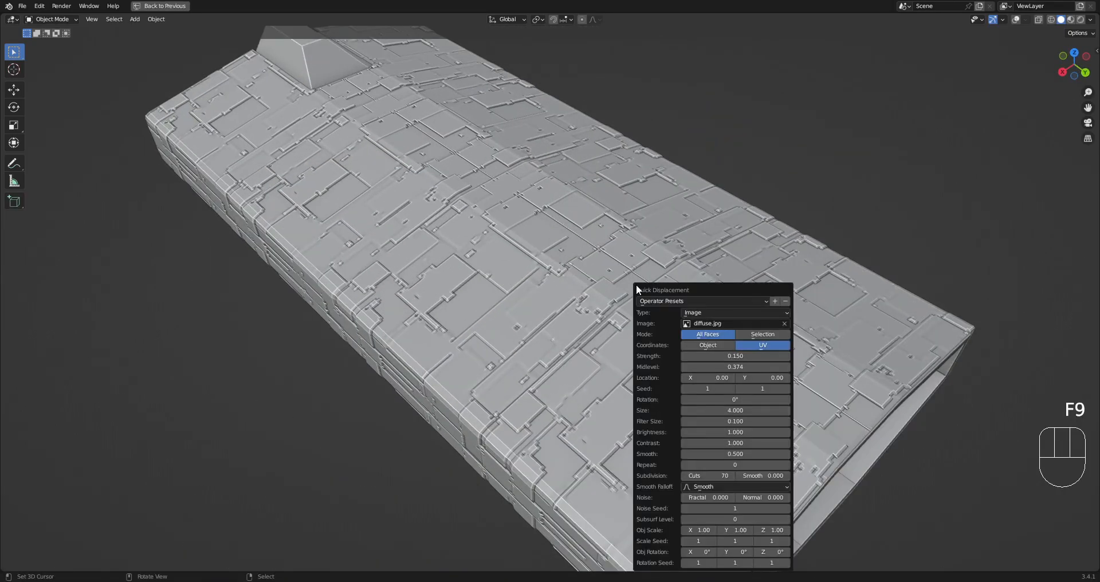
middle_click_drag(479, 325, 564, 202)
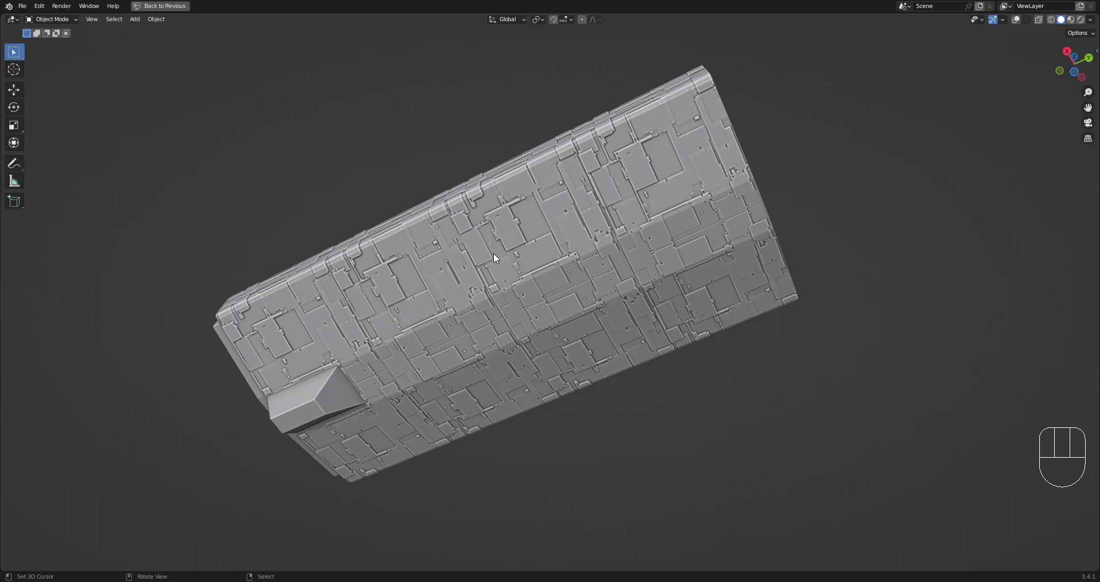
middle_click_drag(489, 253, 631, 229)
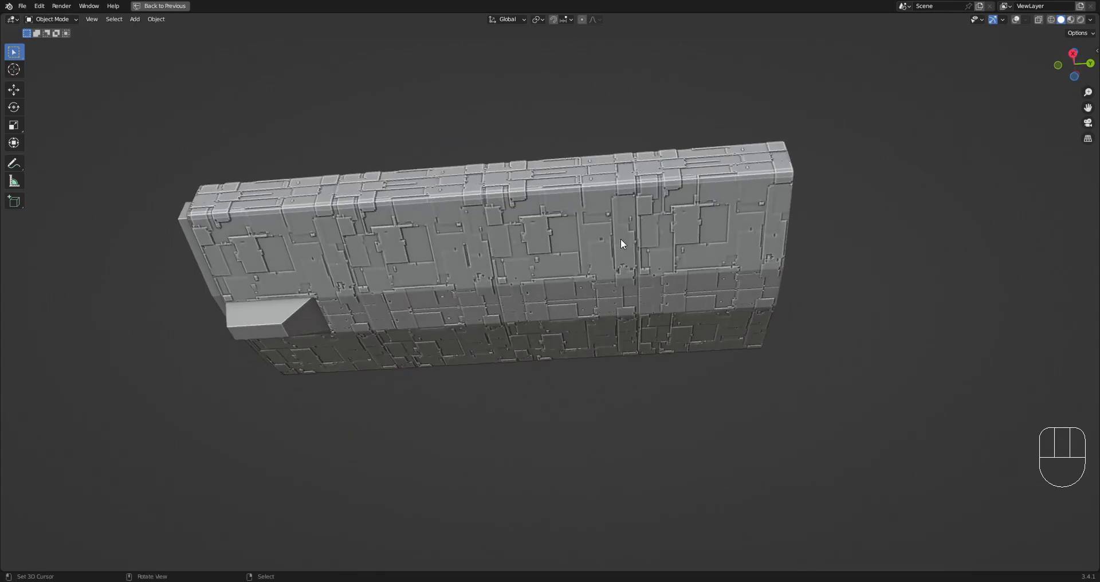
Display diffuse.jpg in the image editor and examine its full panel layout at maximized size.
key("ctrl+space")
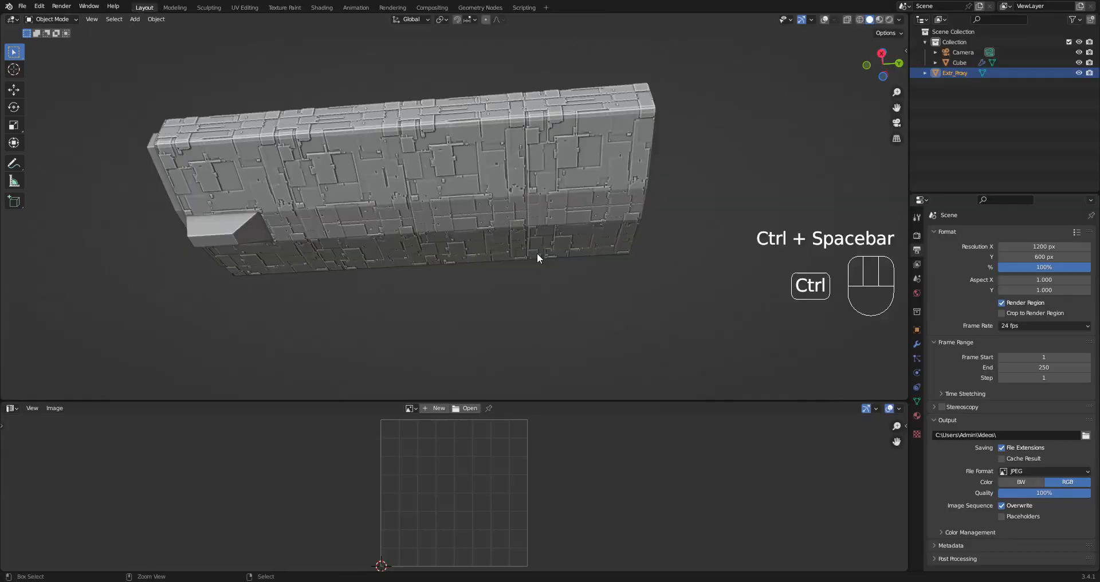
left_click(412, 408)
left_click(431, 436)
key("ctrl+space")
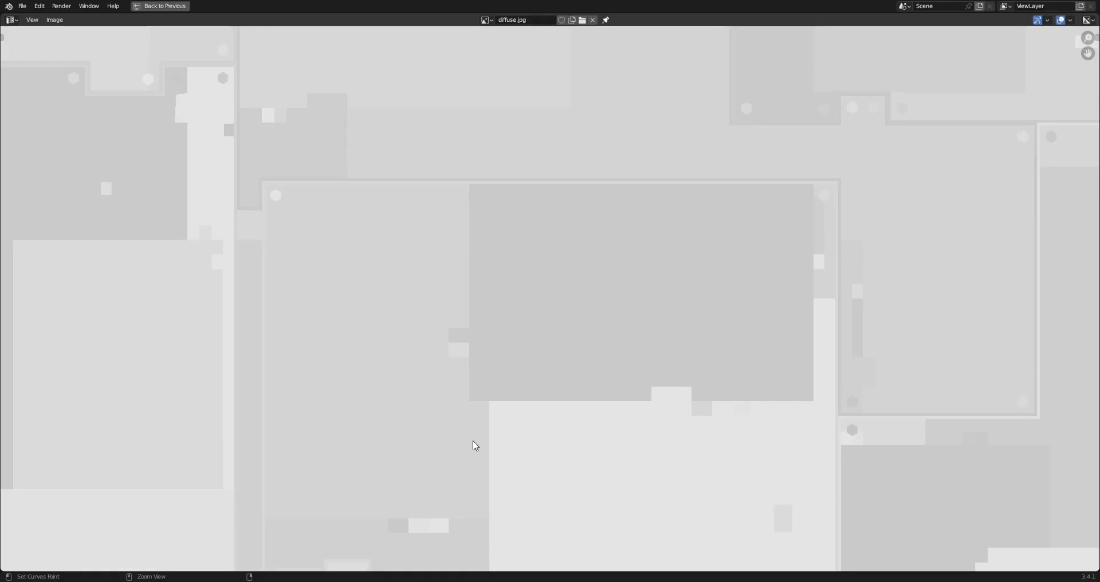
key("Home")
scroll(596, 346, "up", 4)
scroll(474, 197, "down", 1)
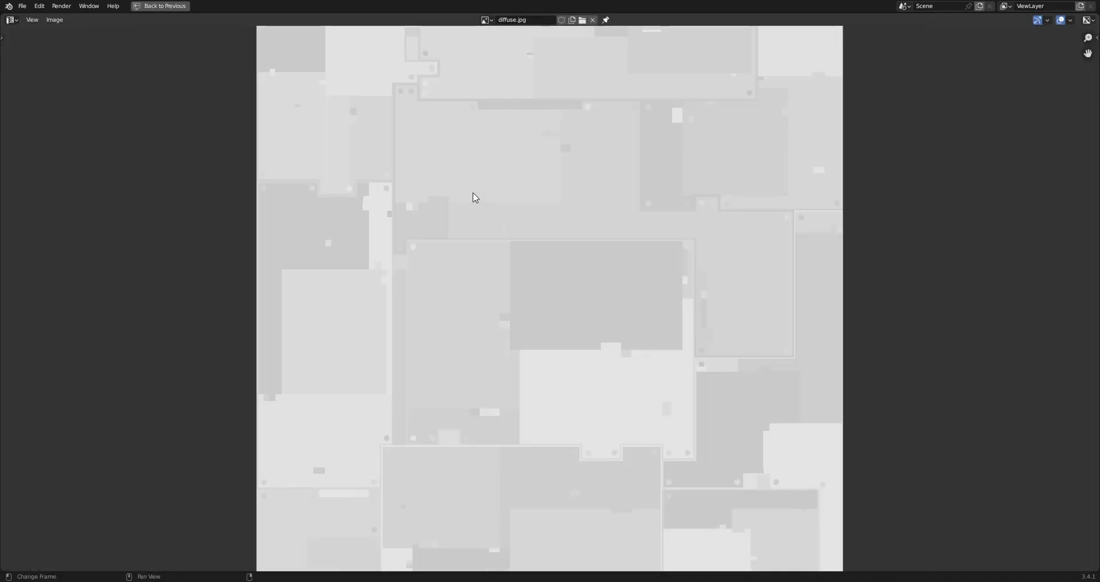
key("ctrl+space")
Display ao.jpg in the image editor and compare its panel outlines with the displaced hull.
left_click(391, 408)
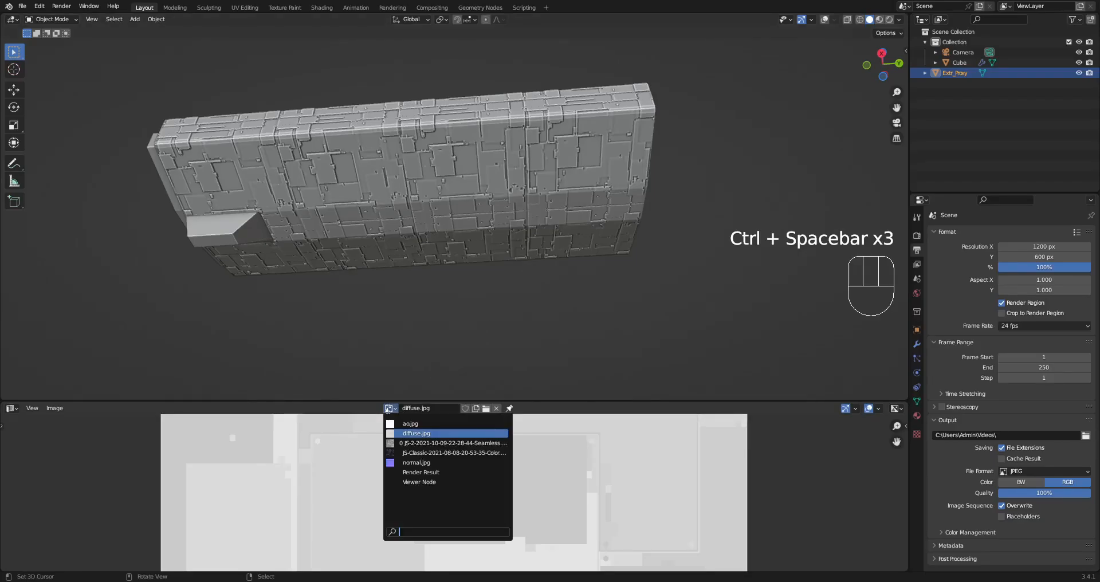
left_click(470, 428)
key("ctrl+space")
scroll(543, 326, "down", 2)
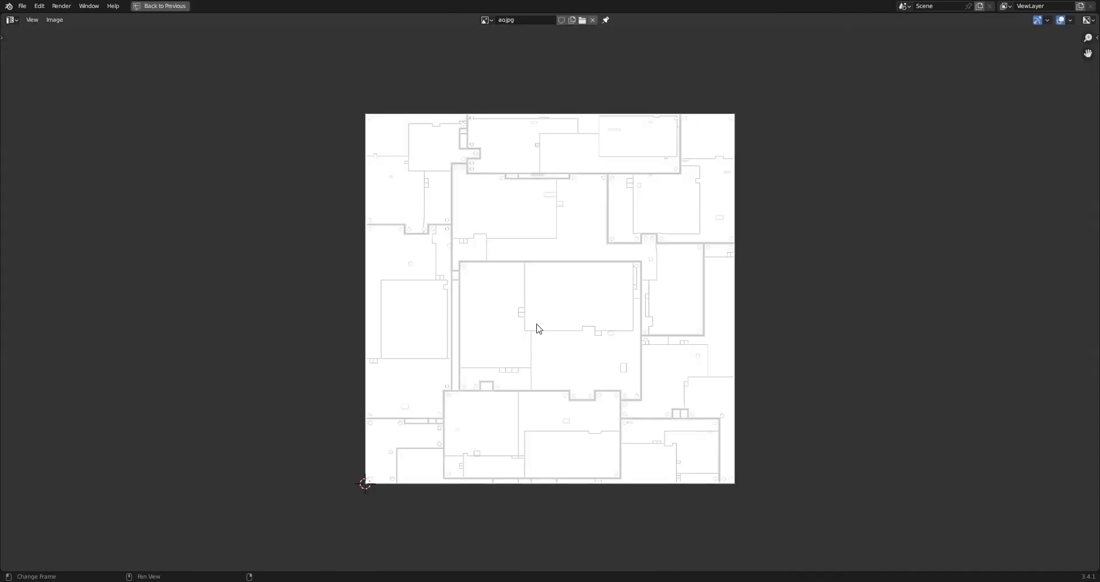
key("ctrl+space")
mouse_move(531, 312)
middle_mouse_down("alt")
mouse_move(551, 252)
mouse_move(530, 293)
middle_mouse_up("alt")
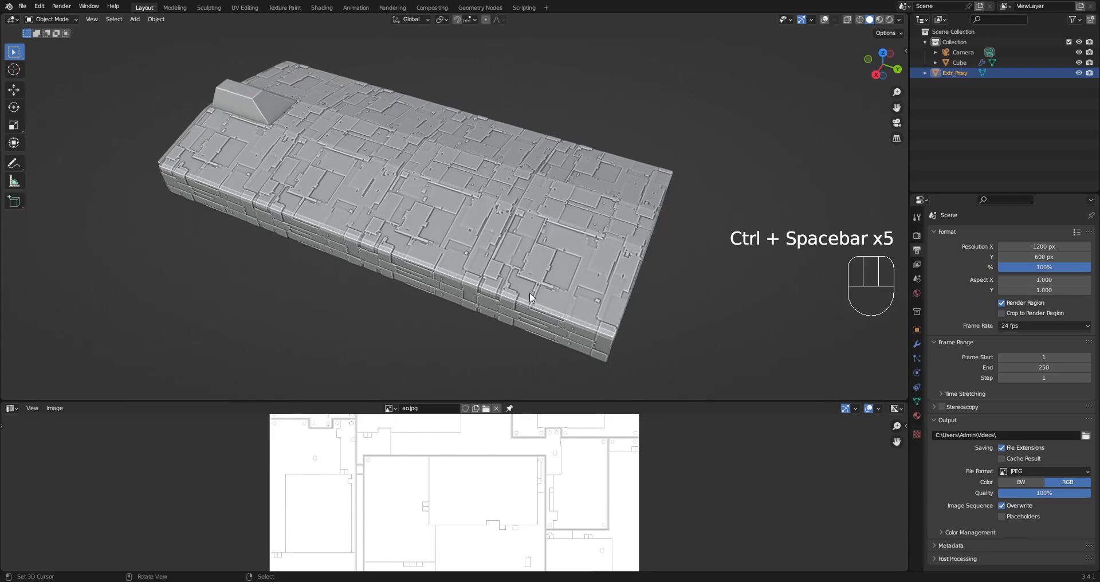
Try ao.jpg as the hull's displacement image and inspect the resulting surface detail.
key("shift+q")
left_click(547, 234)
key("F9")
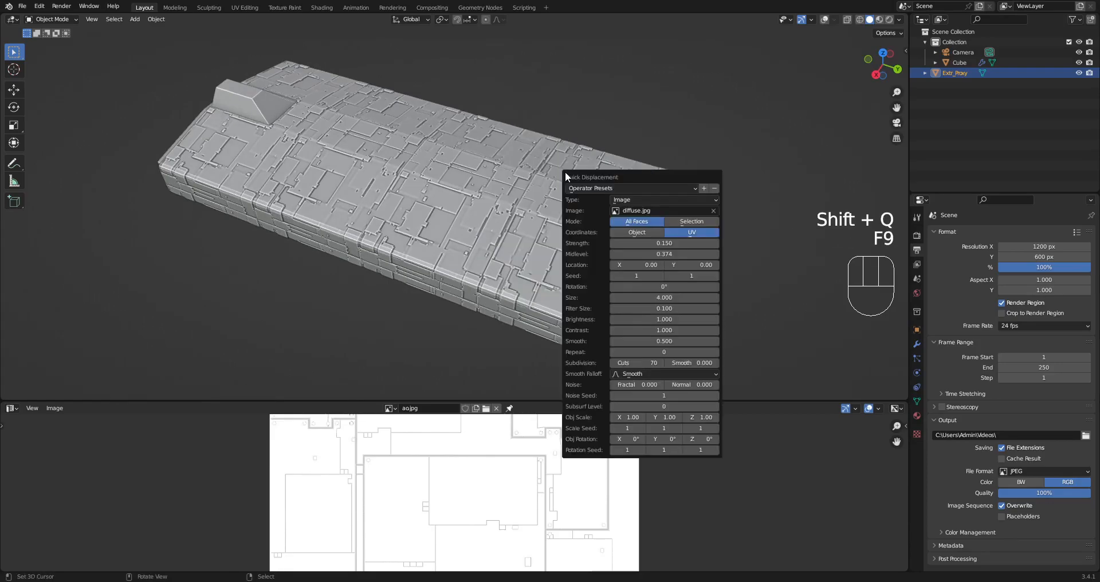
left_click(633, 212)
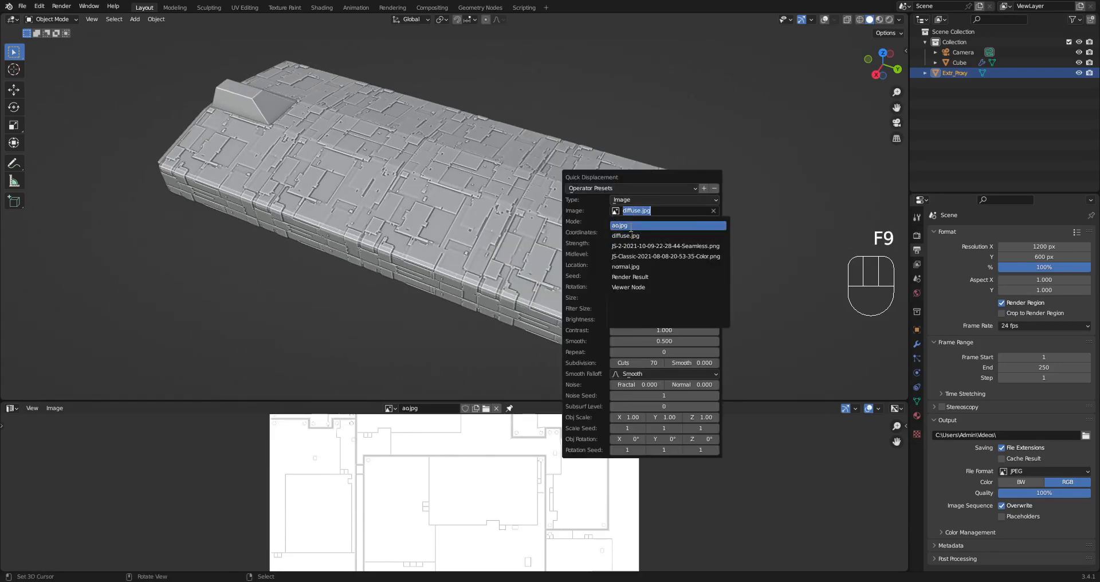
left_click(630, 226)
middle_click_drag(551, 249, 539, 355)
Switch the hull's displacement image back to diffuse.jpg.
key("F9")
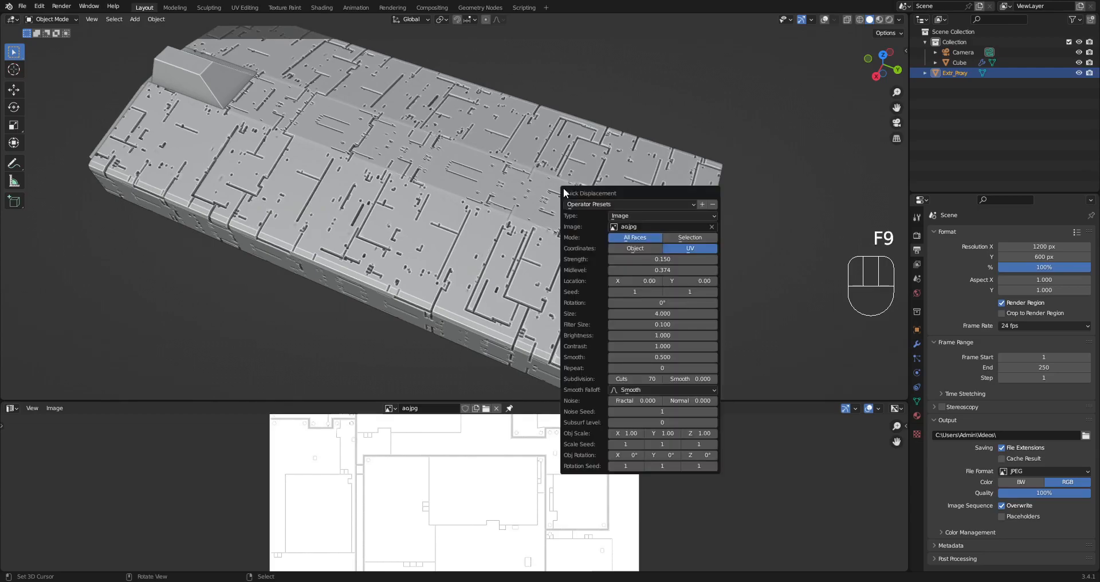
left_click(623, 226)
left_click(630, 249)
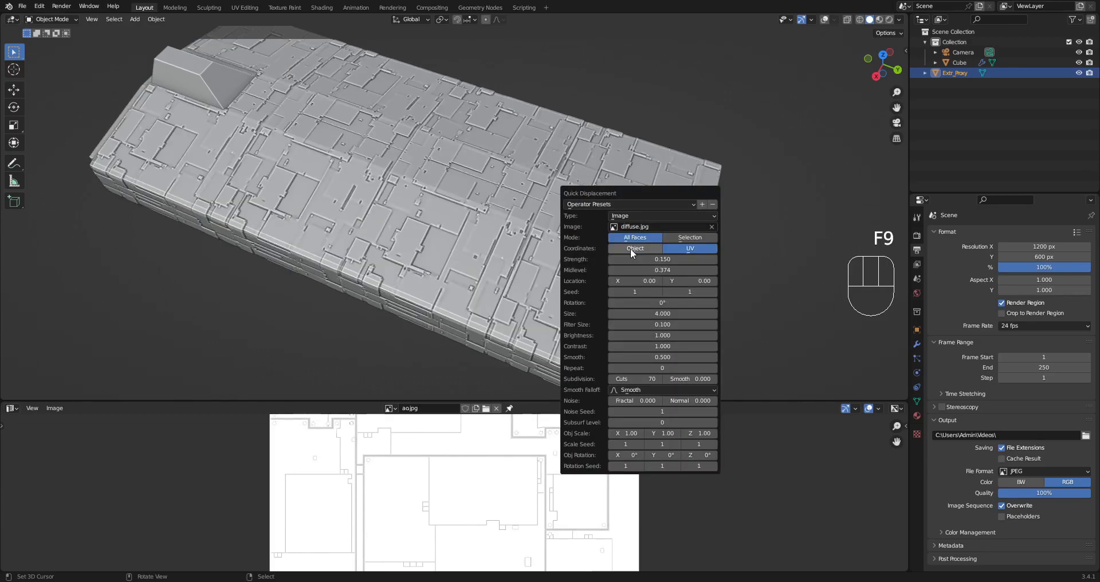
Display diffuse.jpg in the image editor again and examine how its light and dark panels relate to the hull relief.
left_click(389, 408)
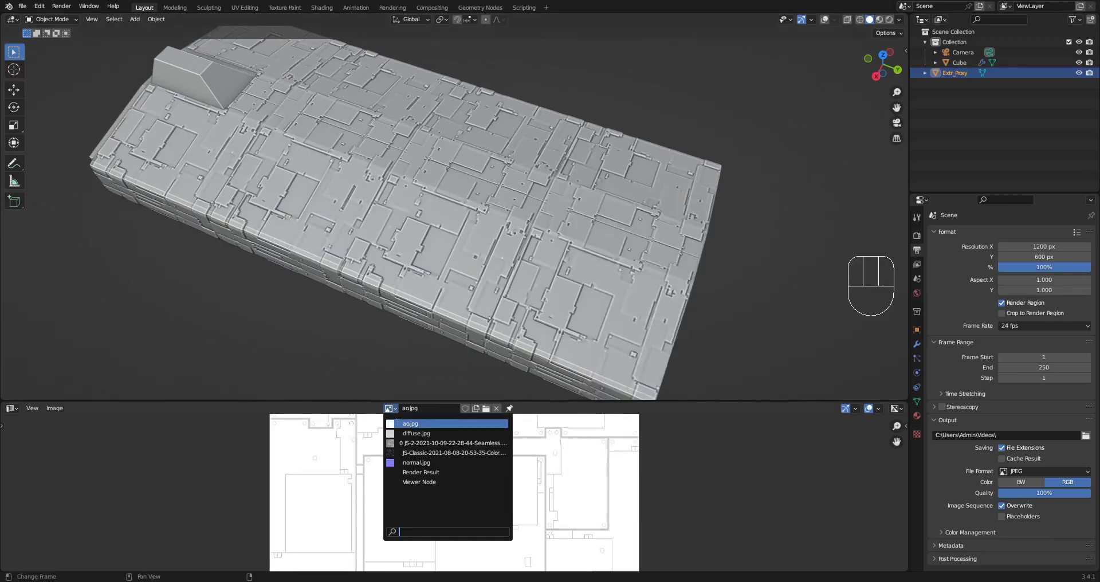
left_click(413, 434)
key("ctrl+space")
scroll(508, 222, "up", 3)
scroll(401, 208, "down", 2)
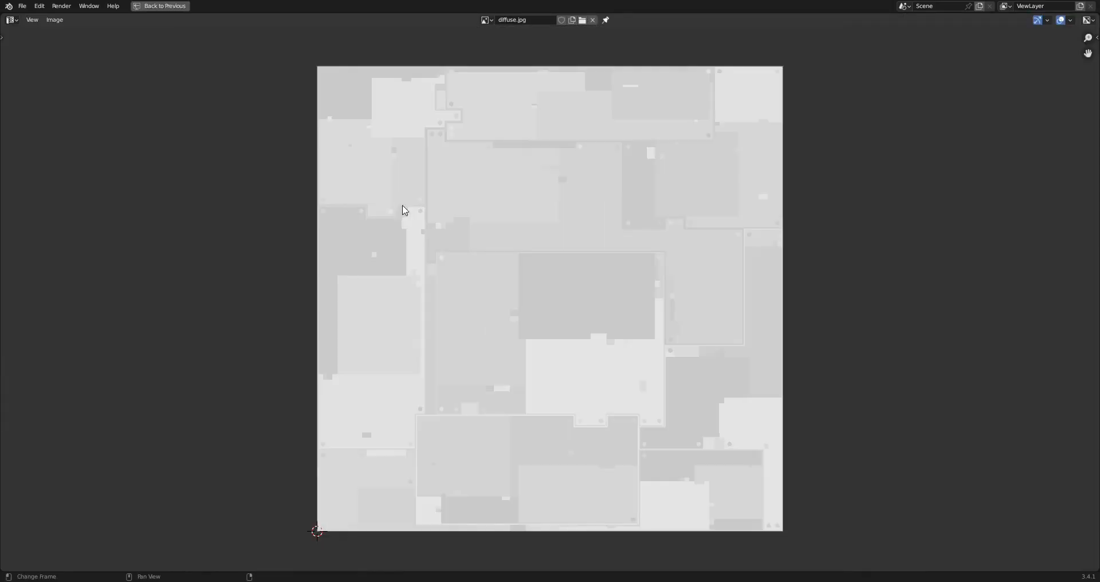
scroll(419, 217, "up", 1)
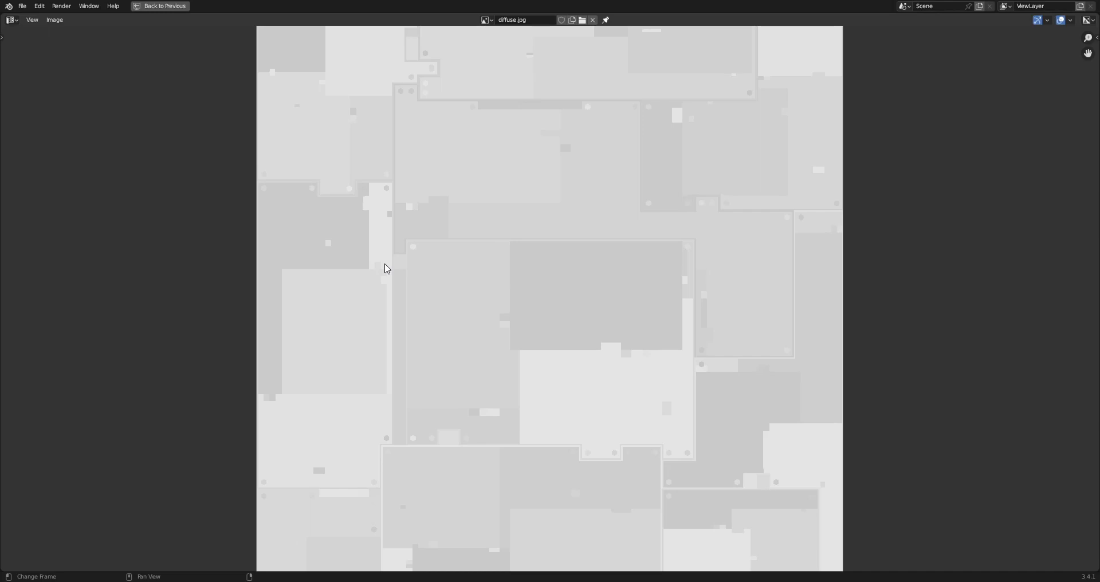
scroll(384, 269, "down", 1)
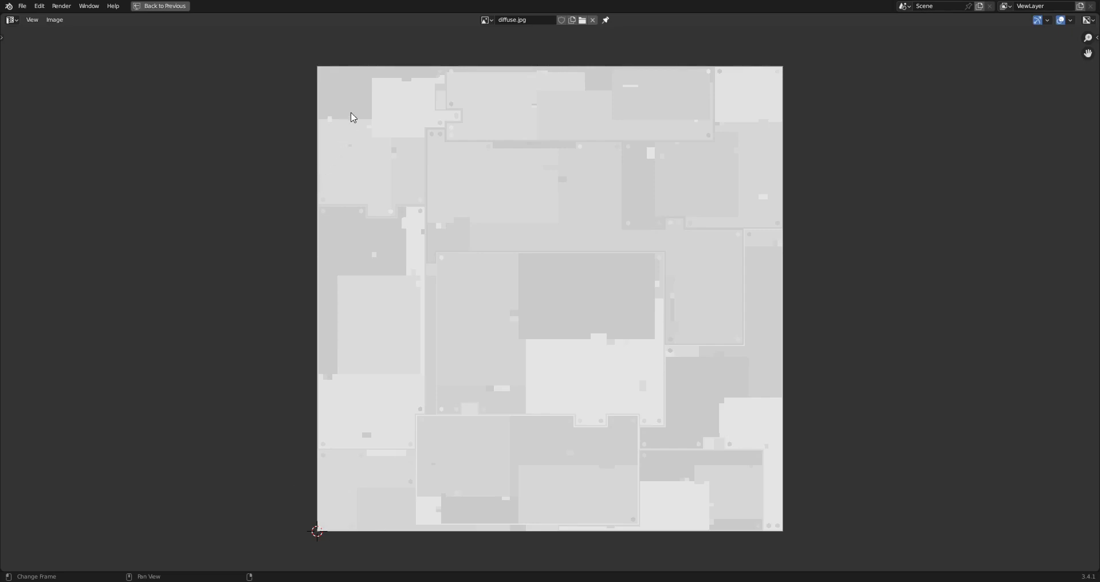
key("ctrl+space")
mouse_move(559, 250)
middle_mouse_down()
mouse_move(572, 194)
mouse_move(570, 254)
middle_mouse_up()
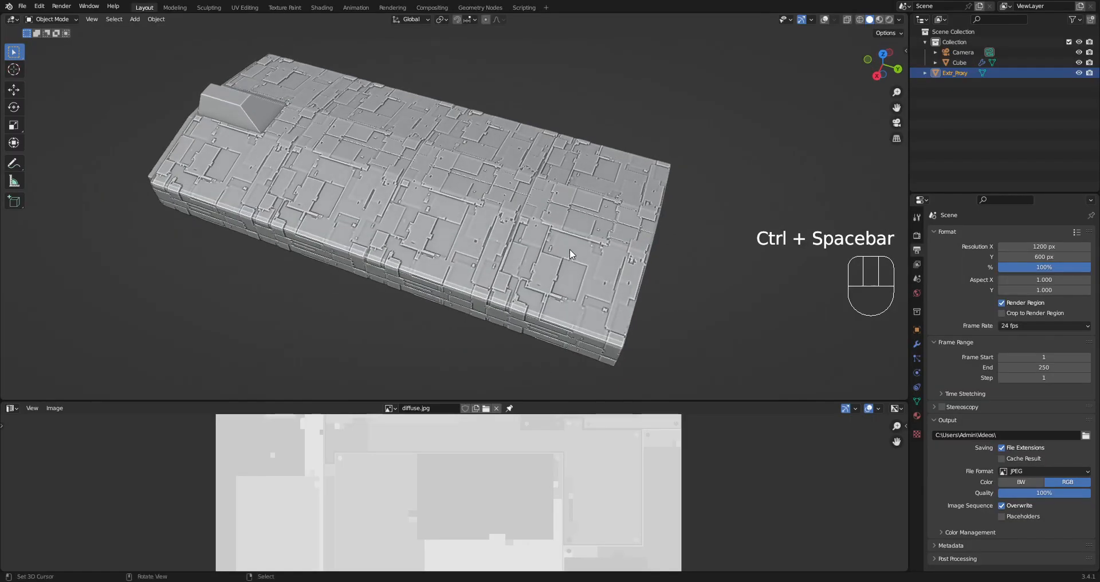
key("F9")
left_click(624, 200)
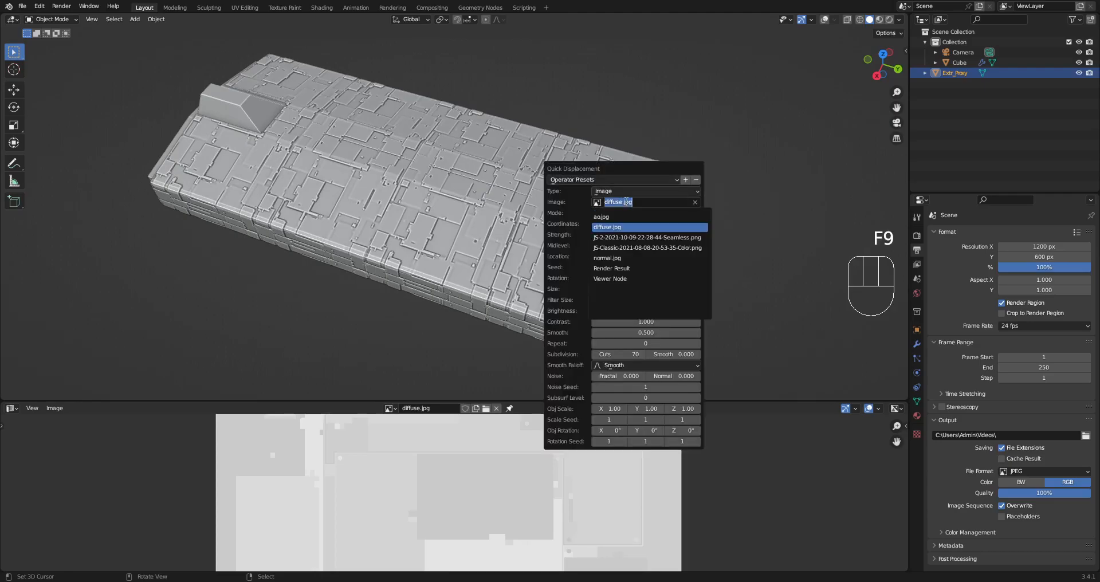
left_click(630, 247)
middle_click_drag(601, 227, 596, 275)
left_click(388, 409)
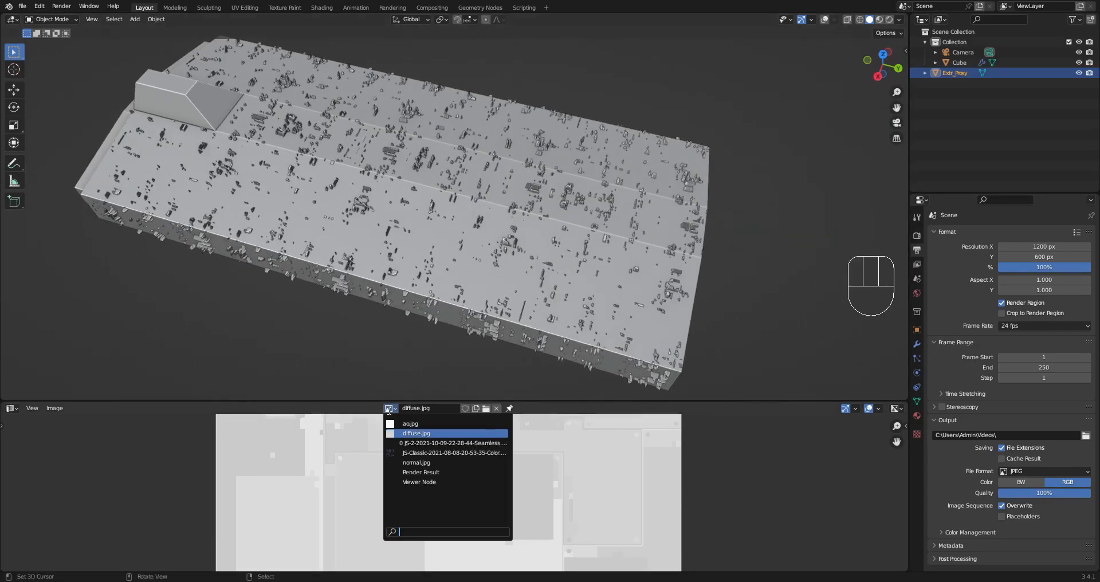
left_click(403, 453)
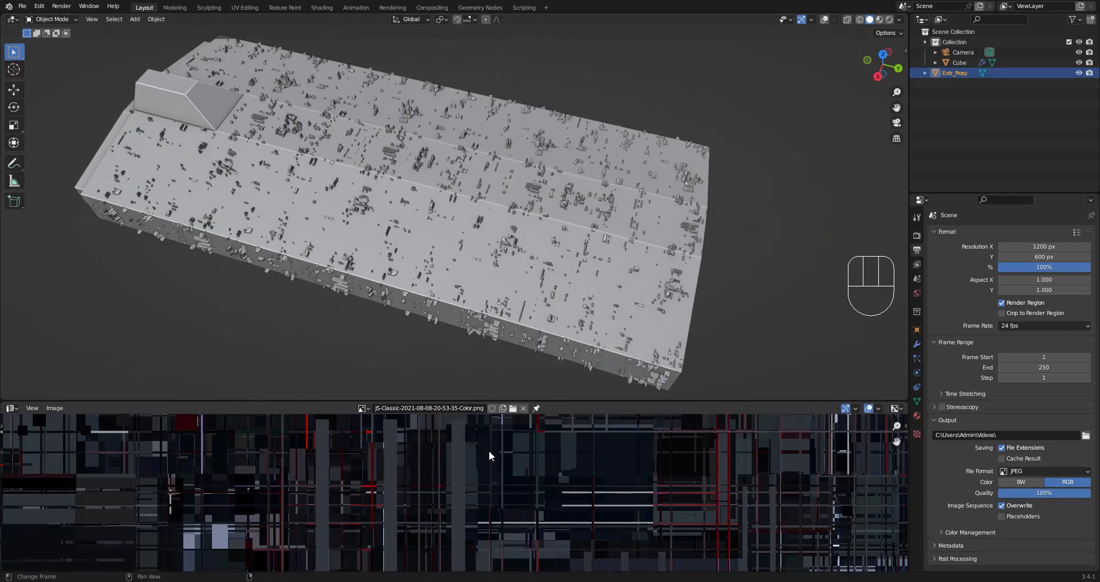
left_click(370, 410)
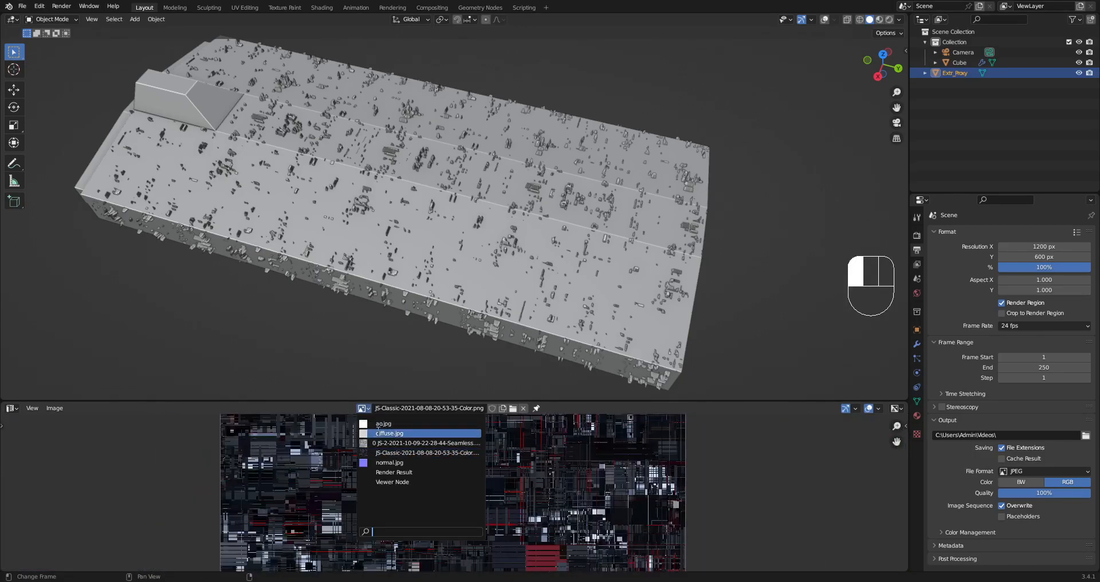
left_click(424, 443)
key("F9")
left_click(578, 256)
left_click(606, 293)
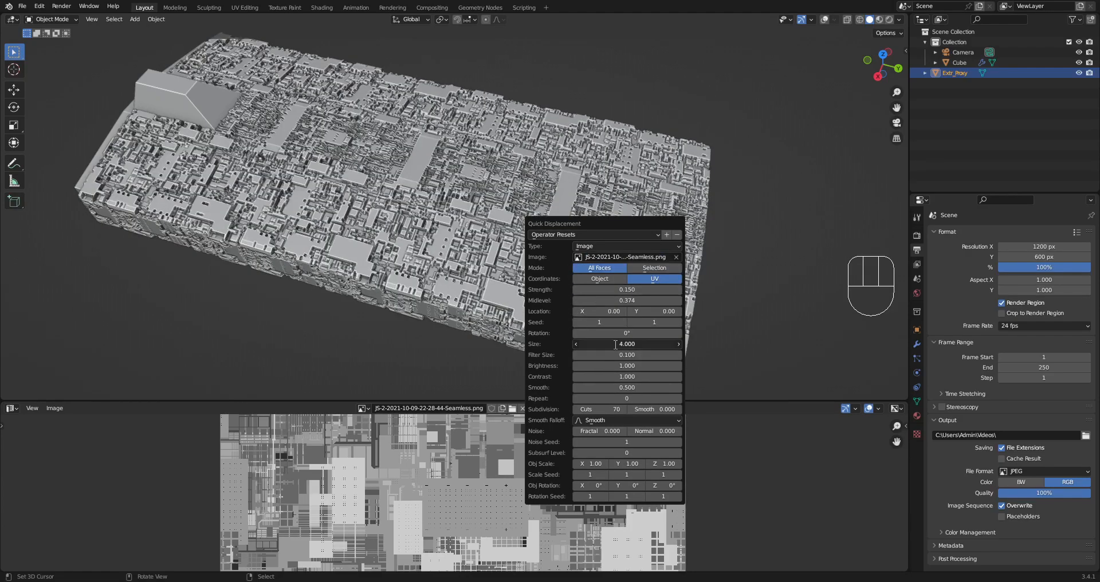
Set the displacement's size to 2 and try strengths of 0.05 and 0.04, keeping 0.04.
type("2")
key("Return")
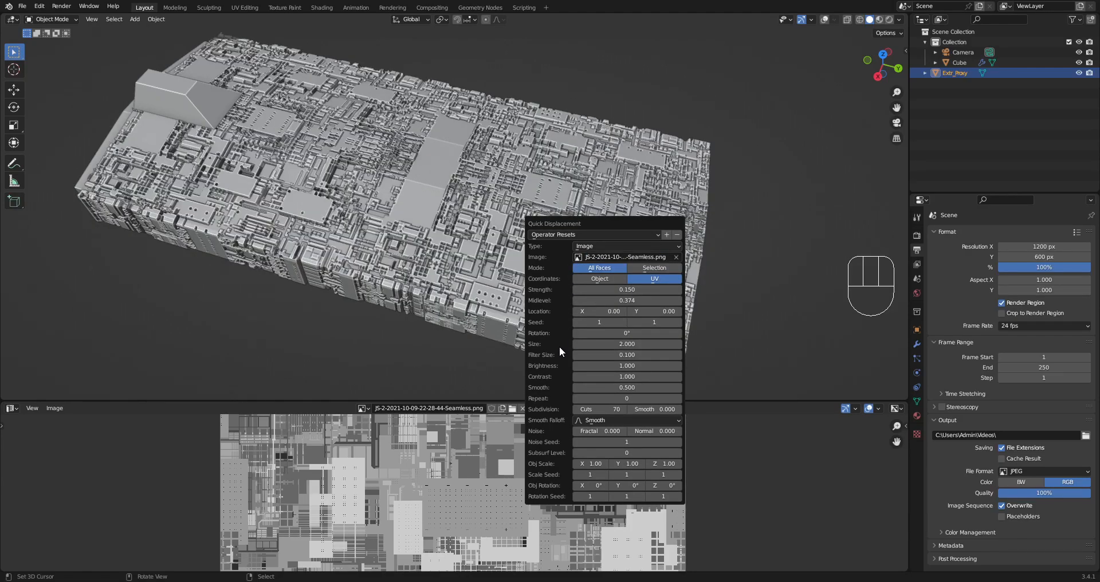
double_click(612, 291)
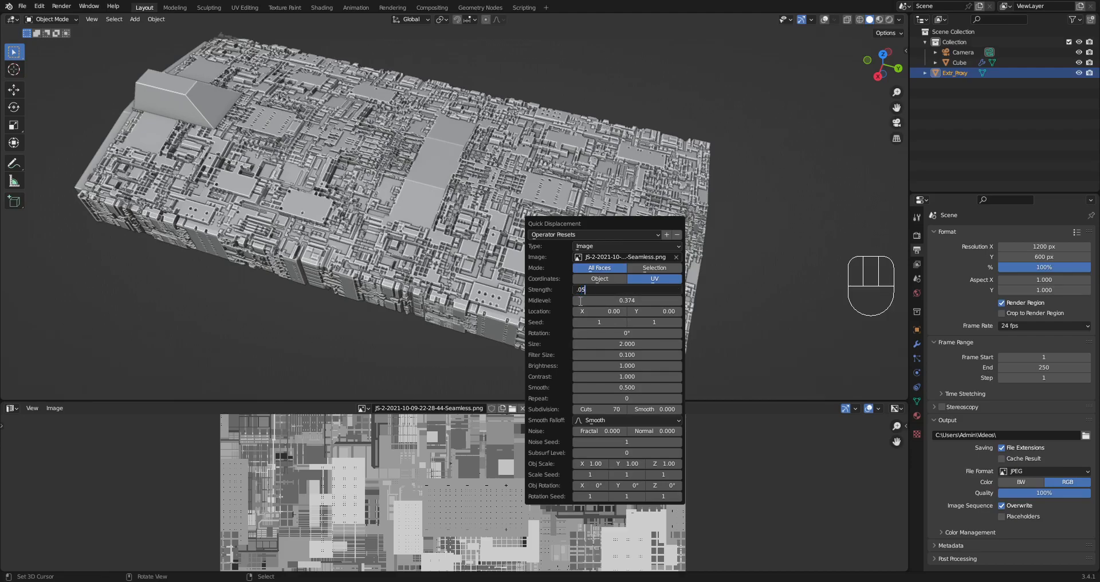
key("Return")
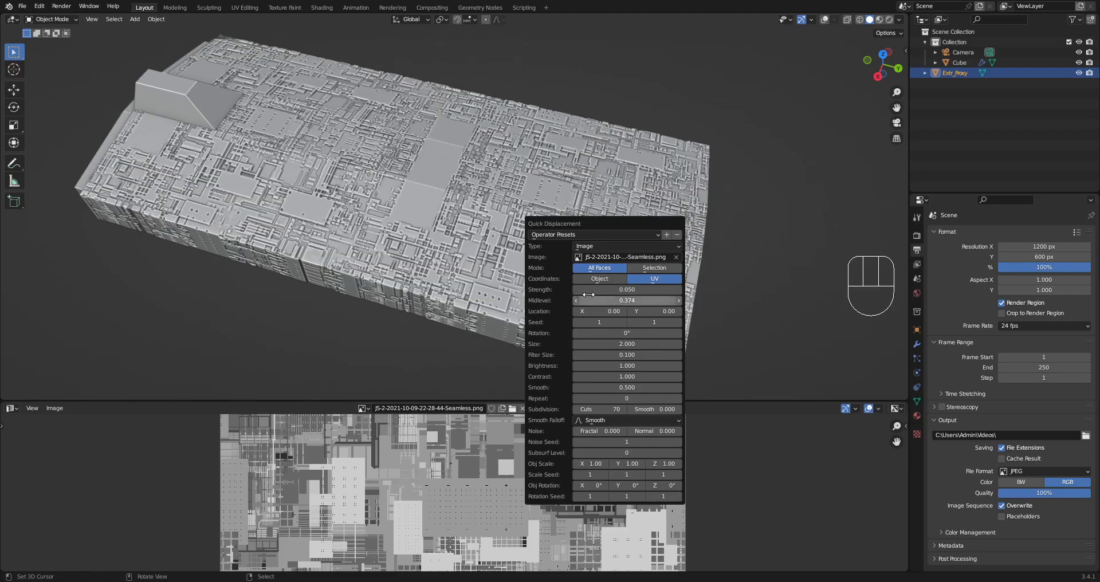
double_click(593, 291)
key("Return")
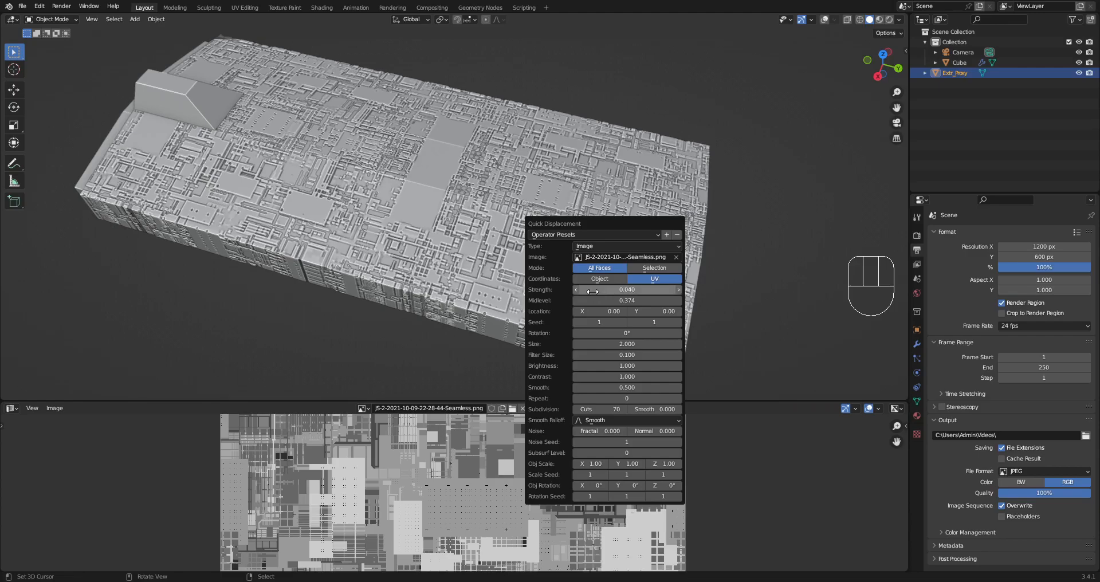
Check the displaced hull in a maximized view and set both displacement seed values to 3.
middle_click_drag(449, 225, 590, 157)
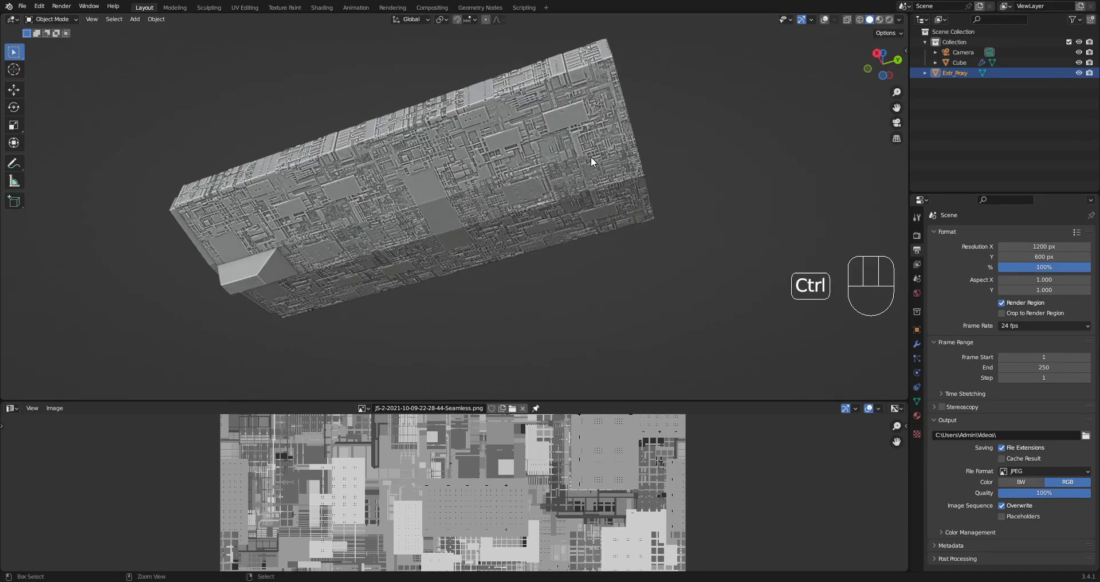
key("ctrl+space")
mouse_move(604, 192)
middle_mouse_down()
mouse_move(594, 239)
mouse_move(605, 220)
mouse_move(610, 249)
mouse_move(612, 204)
middle_mouse_up()
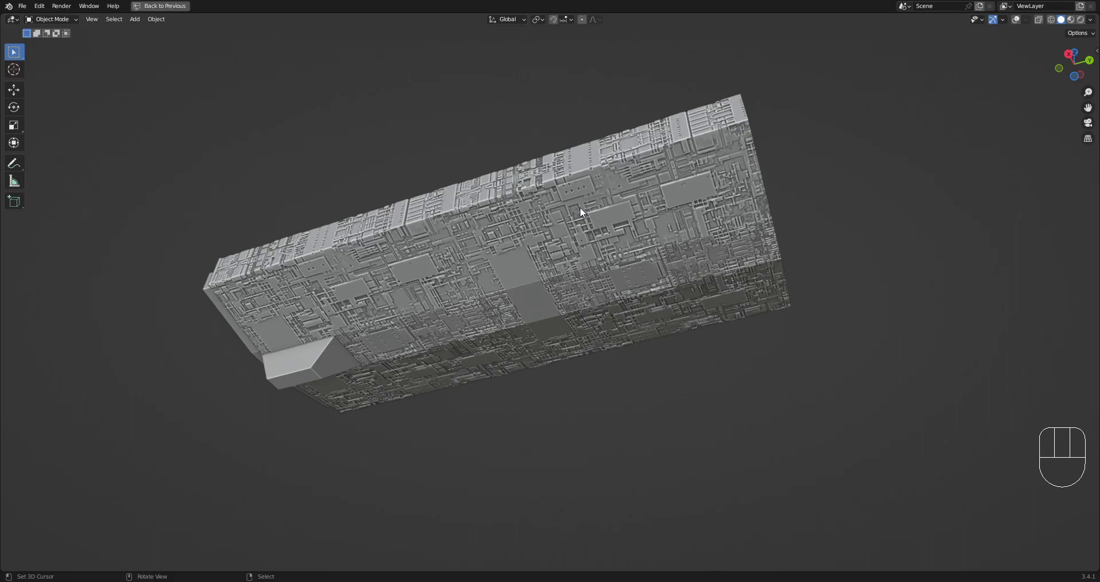
middle_click_drag(706, 184, 770, 284)
key("F9")
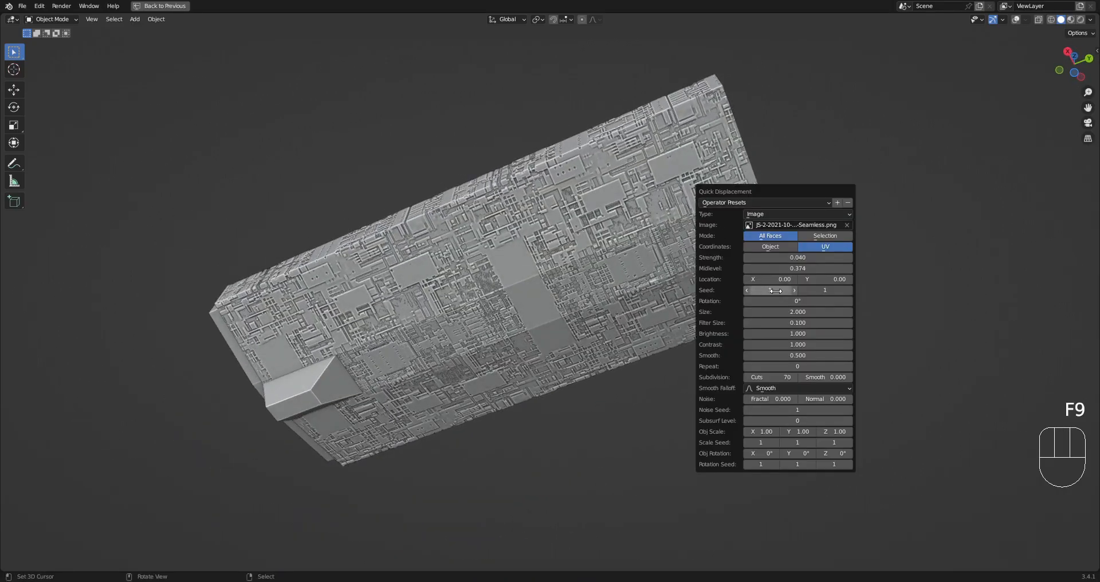
scroll(780, 290, "up", 1, "ctrl")
scroll(825, 289, "up", 1, "ctrl")
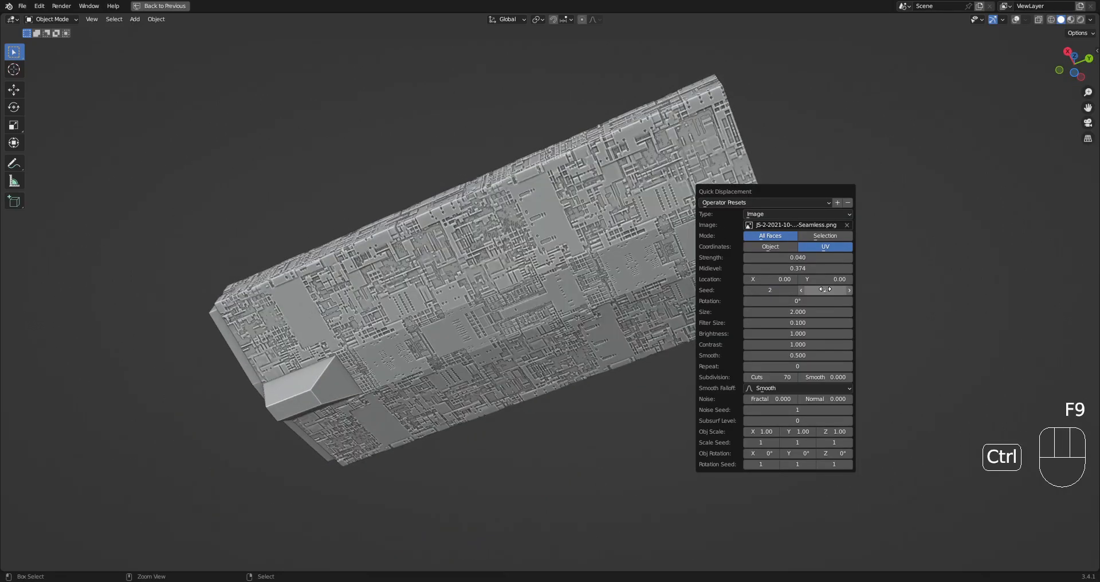
scroll(783, 290, "up", 1, "ctrl")
scroll(784, 291, "up", 1, "ctrl")
scroll(784, 290, "down", 1, "ctrl")
Try displacement sizes of 4 and 10 and check the pattern density on the hull.
left_click(786, 258)
left_click(797, 312)
left_click(796, 312)
type("4")
key("Return")
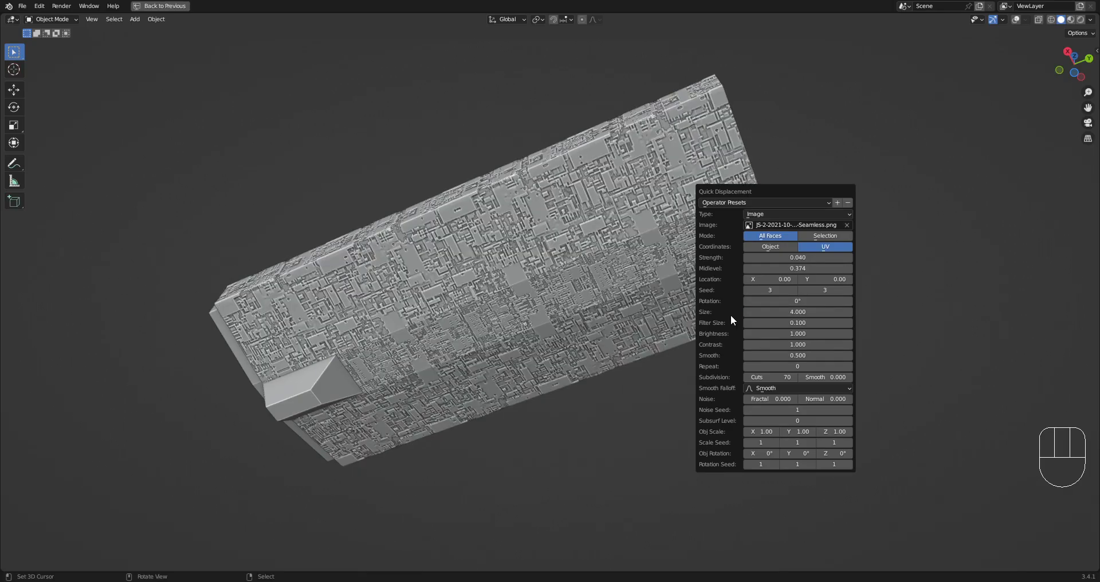
left_click(777, 310)
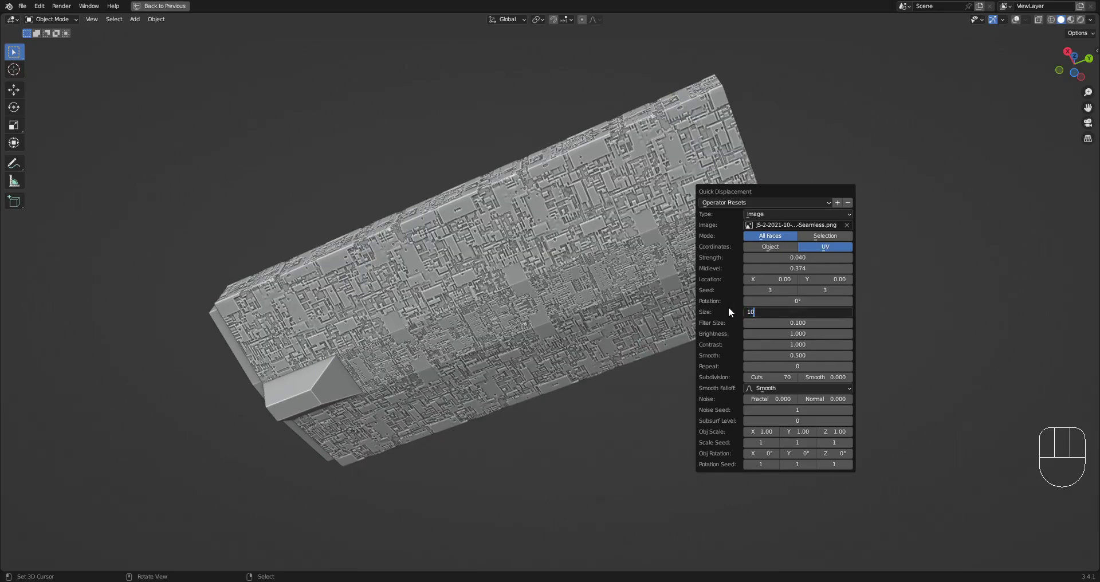
key("Return")
middle_click_drag(728, 307, 585, 214)
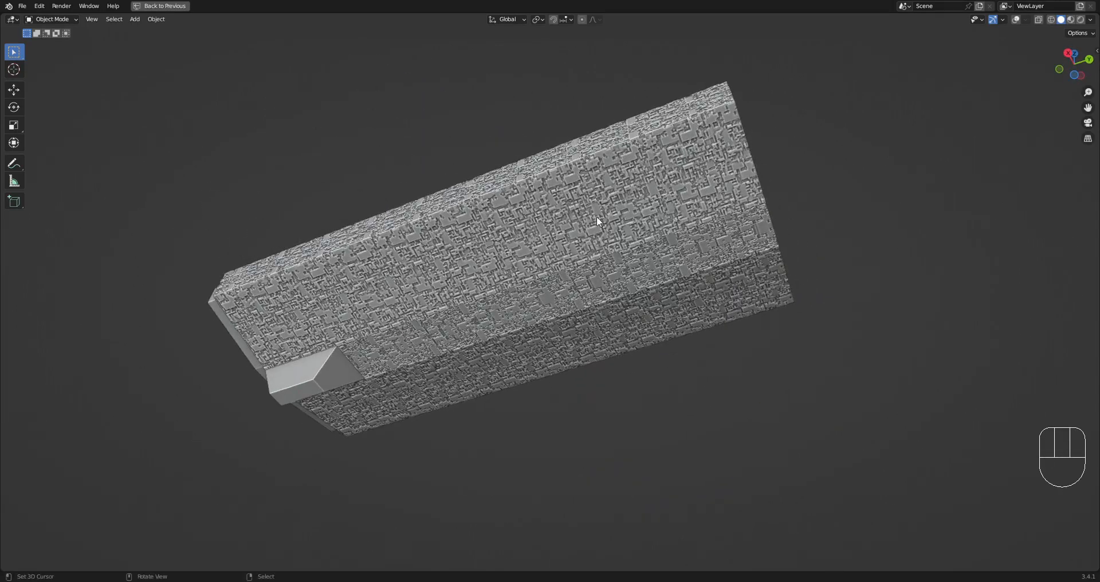
Set the displacement's size to 2 and rotate its texture to about 19.2°.
key("F9")
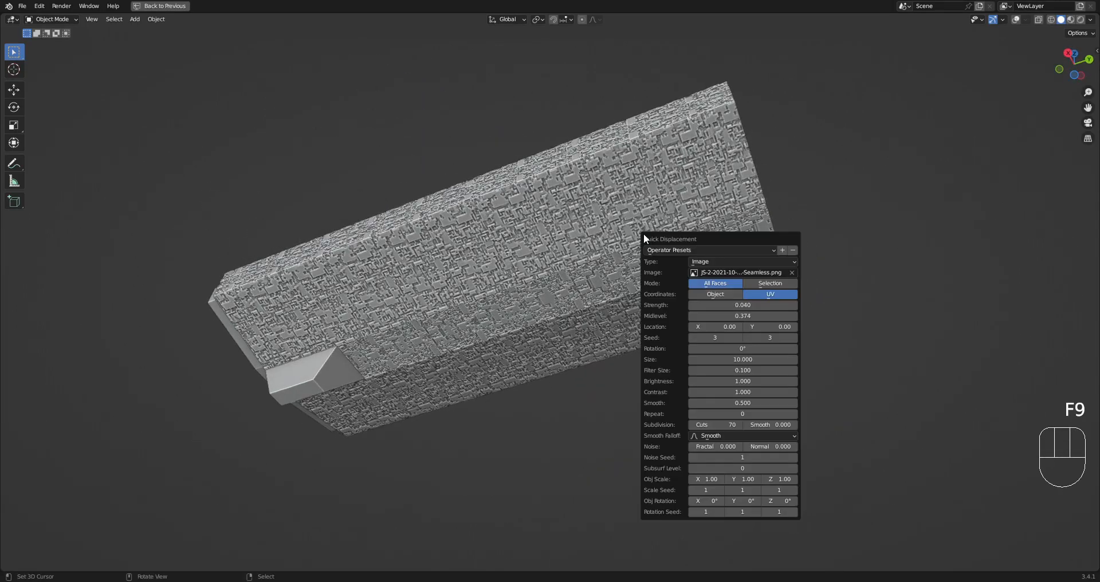
left_click(725, 357)
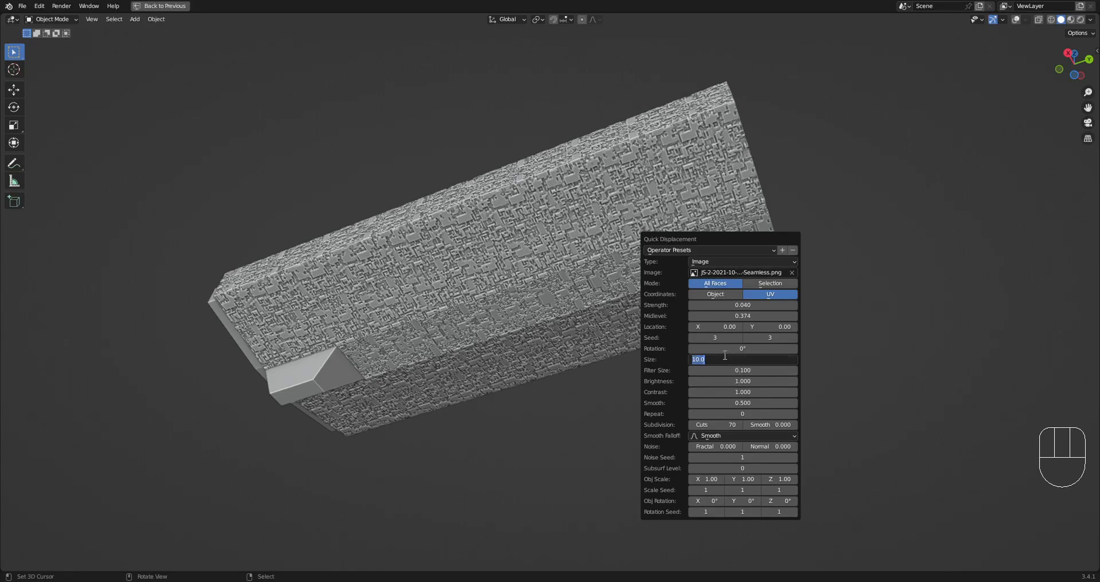
key("Return")
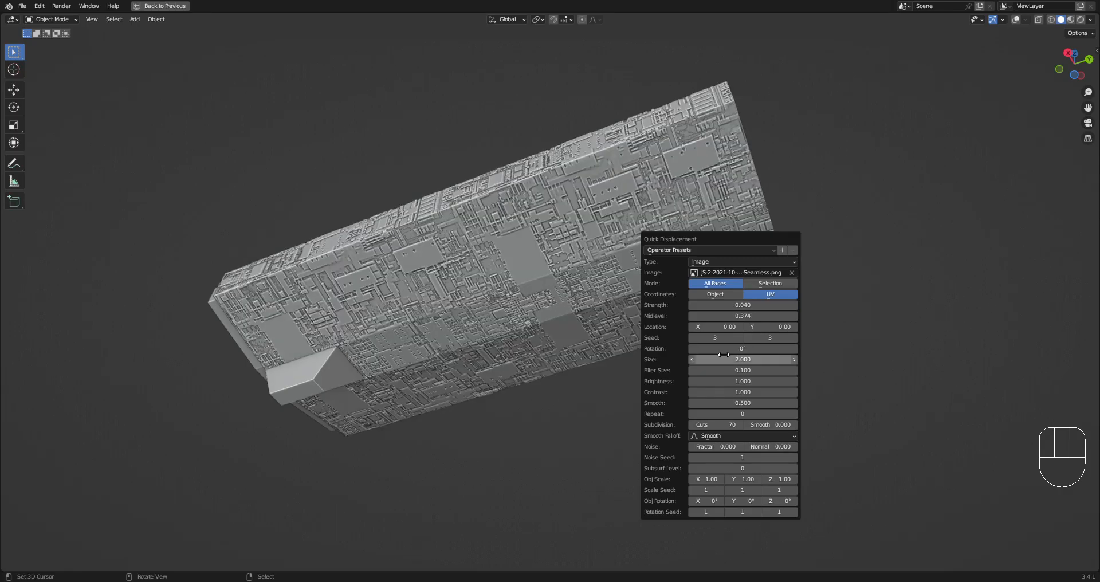
left_click_drag(723, 350, 740, 350)
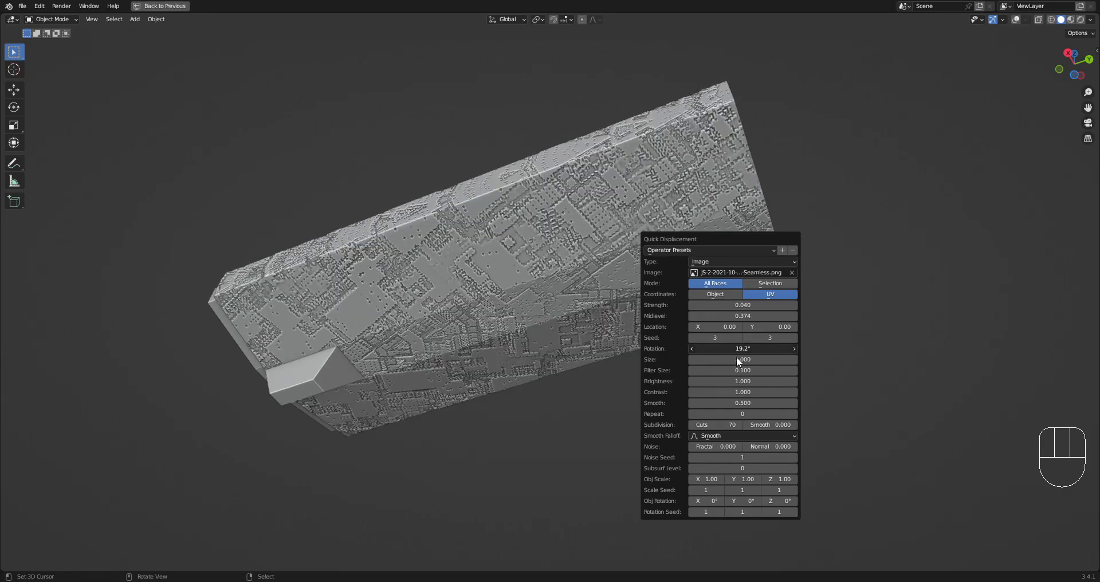
Cancel the texture rotation and set the displacement's filter size to 1.
key("Escape")
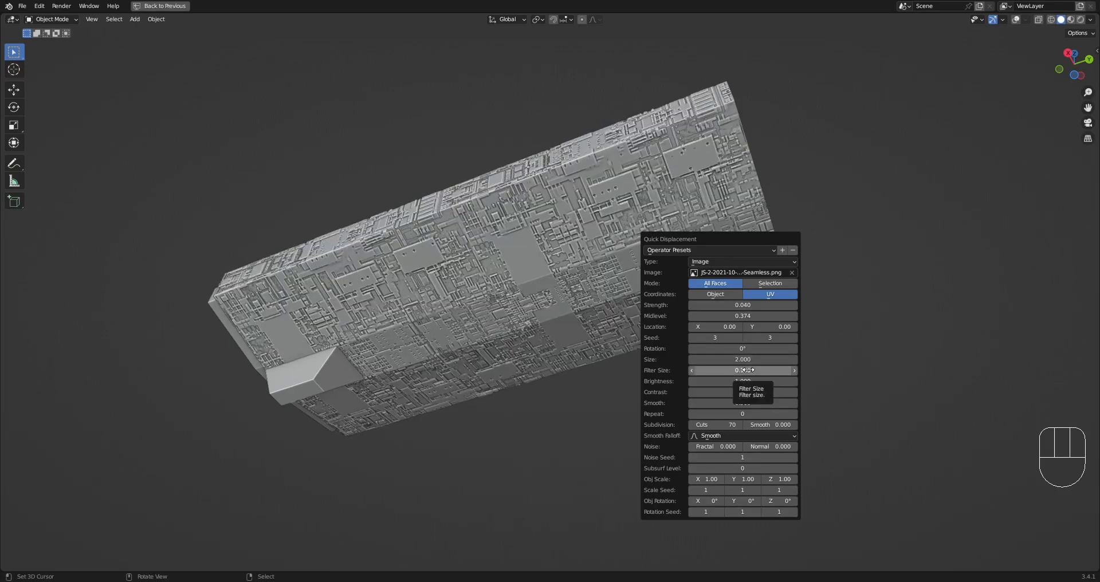
left_click(725, 370)
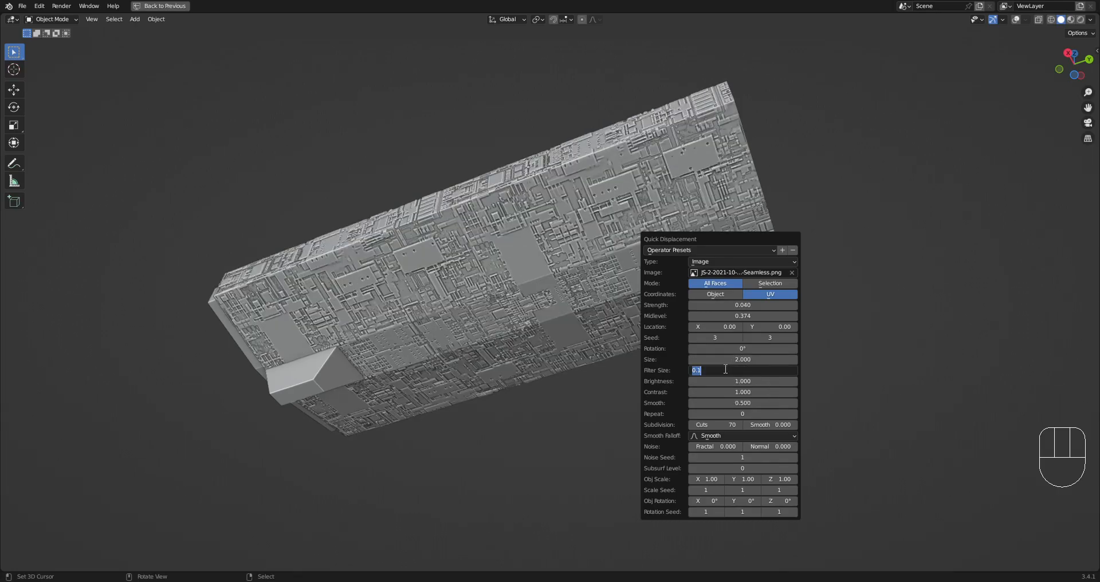
key("Return")
key("Return")
Turn the viewport overlays back on and select the original hull object beneath the displaced faces.
middle_click_drag(664, 357, 496, 254)
left_click(530, 285)
key("shift+alt+z")
key("Tab")
key("Tab")
key("alt+a")
right_click(365, 245)
middle_click_drag(366, 245, 570, 252, "shift")
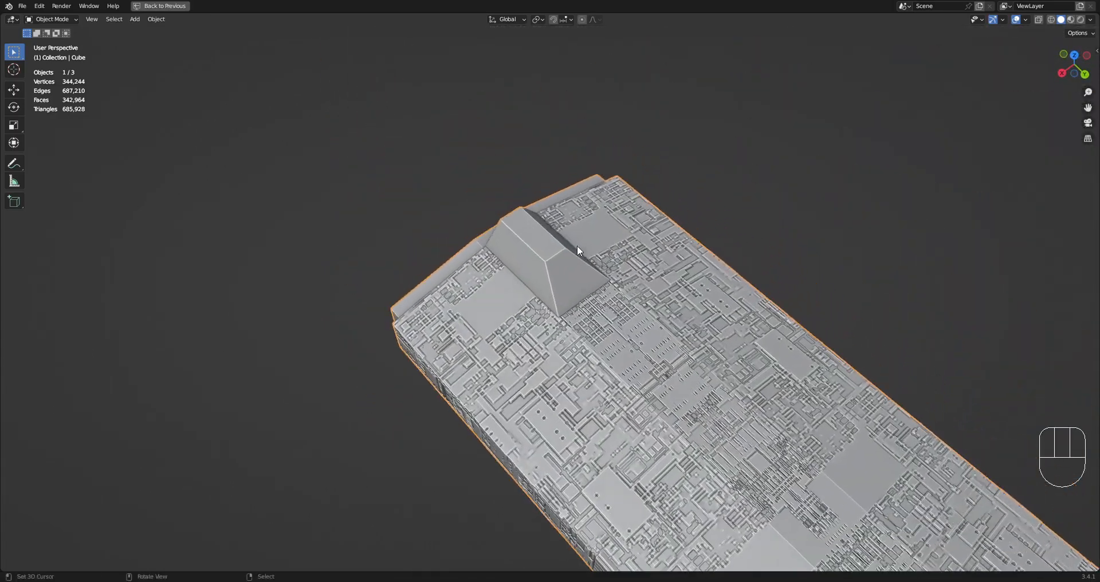
Extract the faces of the raised block at the hull's end with Random Flow's Extract Faces.
key("shift+q")
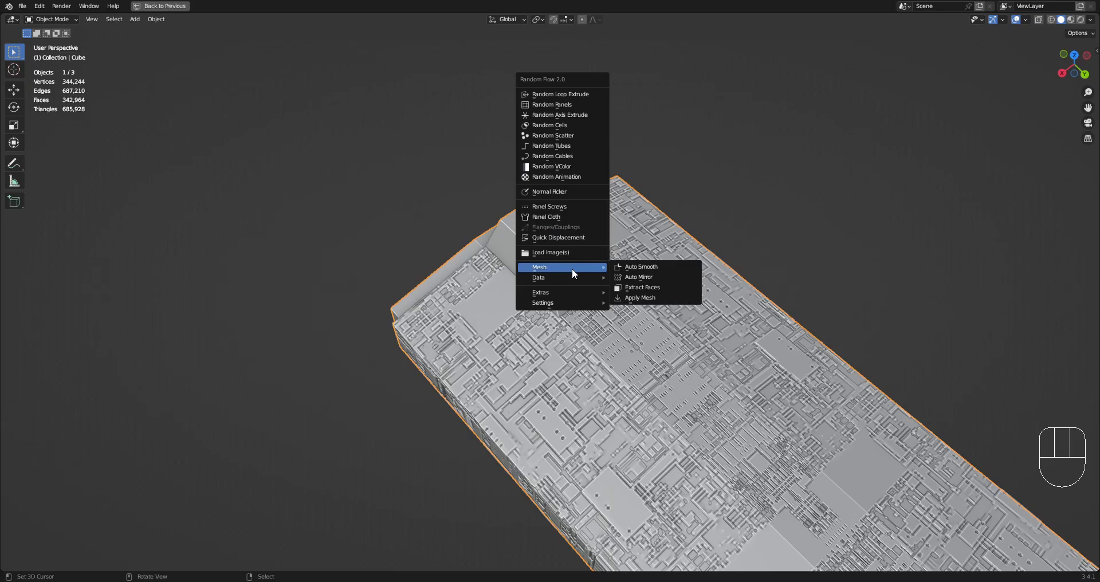
mouse_move(562, 271)
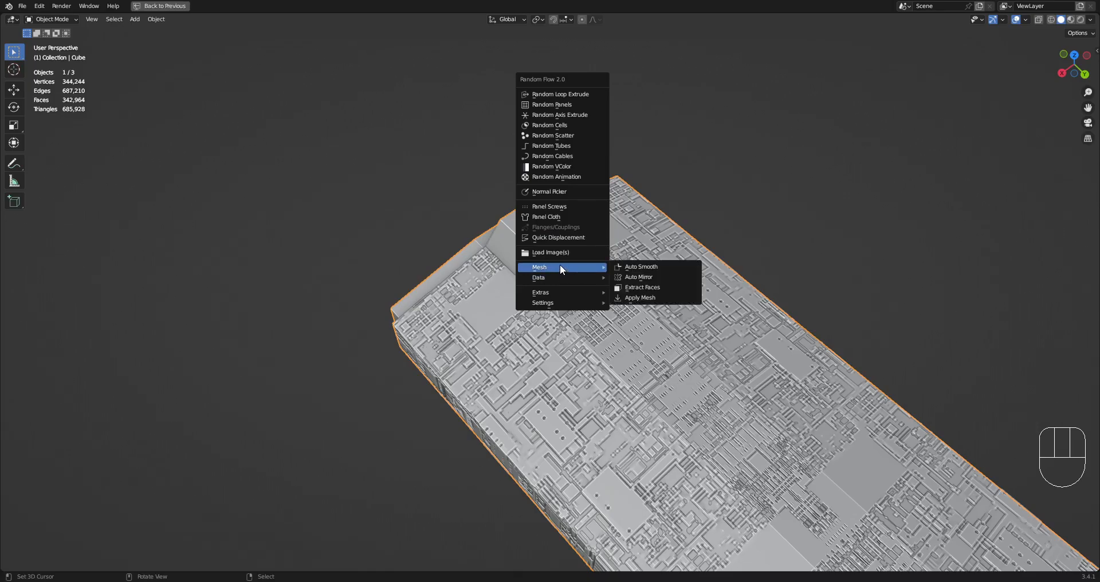
left_click(619, 287)
mouse_move(538, 259)
left_mouse_down()
mouse_move(573, 280)
mouse_move(535, 238)
left_mouse_up()
middle_click_drag(553, 238, 467, 223)
left_click_drag(572, 267, 552, 264)
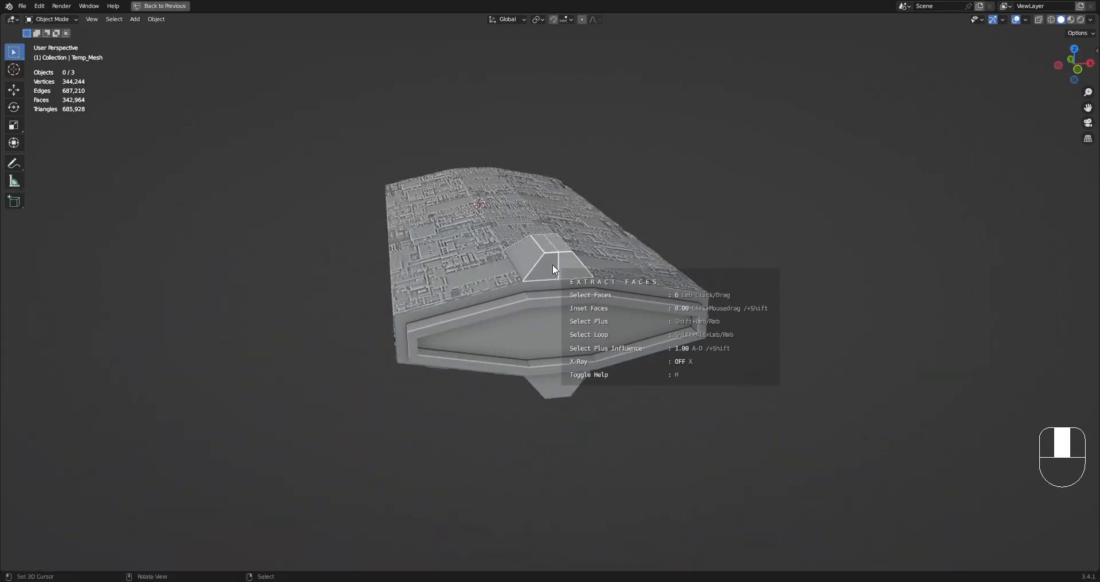
key("space")
Mirror the extracted block faces across the hull's centre with Auto Mirror.
middle_click_drag(710, 243, 580, 248)
key("shift+ctrl+x")
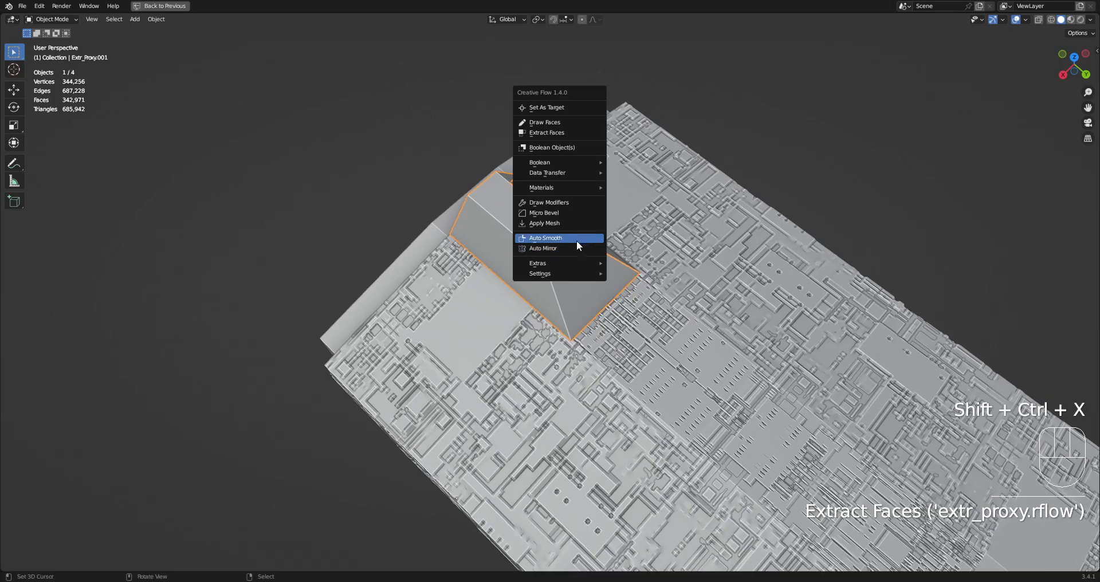
left_click(565, 252)
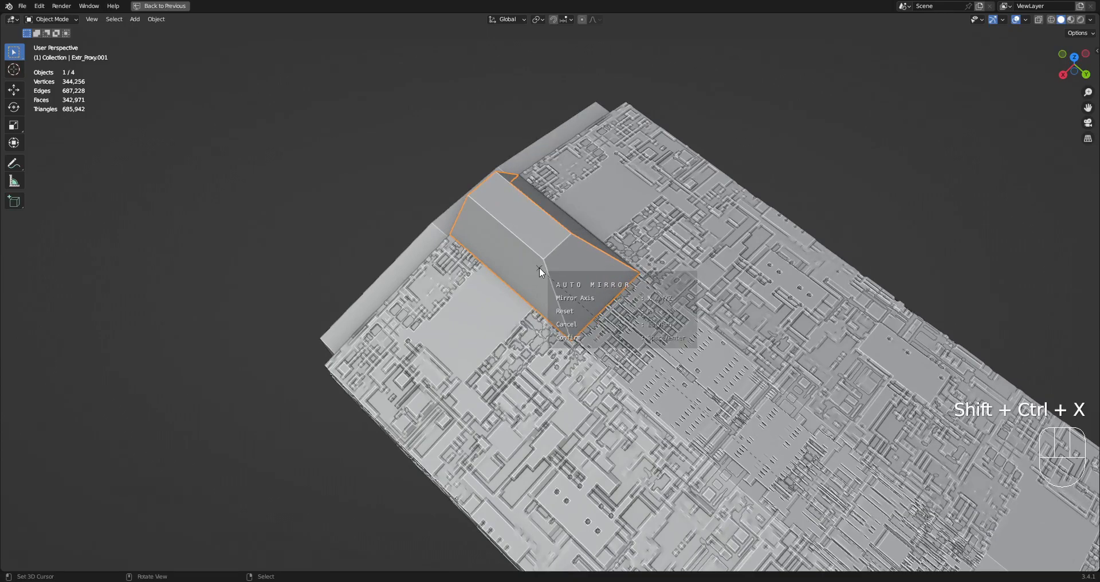
scroll(744, 281, "down", 5)
key("space")
Add two loop cuts to the extracted block, one in each direction.
key("Tab")
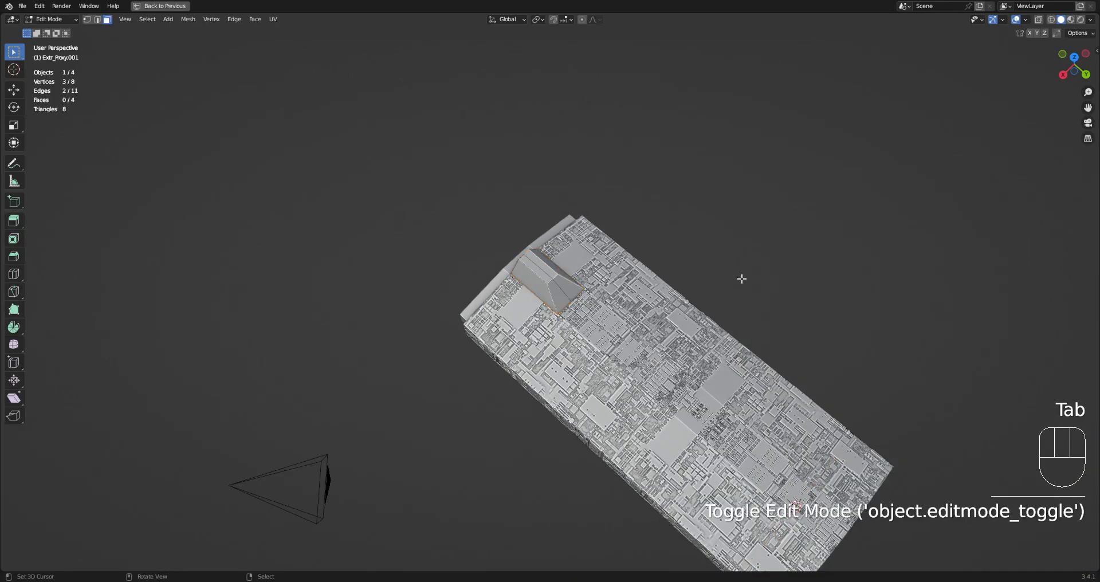
scroll(676, 290, "up", 4)
key("a")
key("ctrl+r")
left_click(553, 241)
key("ctrl+r")
left_click(568, 294)
Unwrap all faces of the extracted block and check the result in the UV editor.
key("a")
key("u")
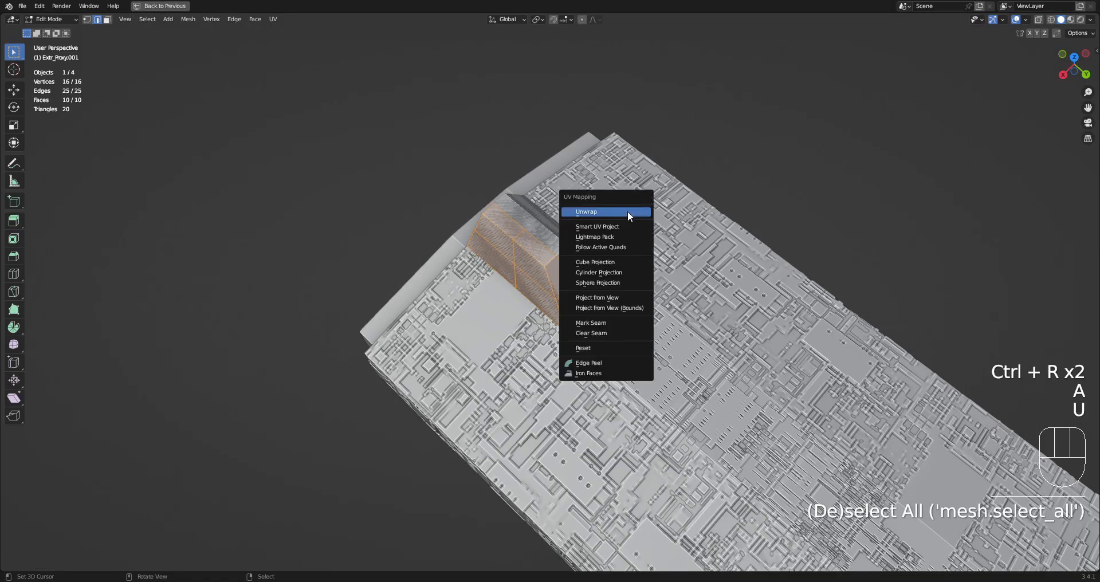
left_click(628, 212)
key("ctrl+space")
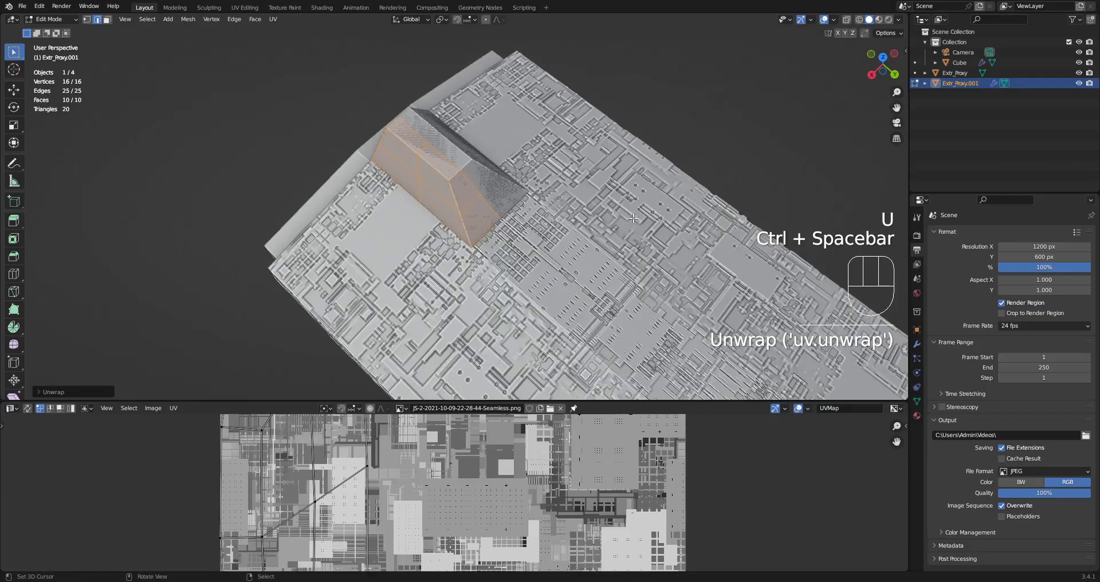
key("ctrl+space")
key("Tab")
scroll(633, 215, "down", 2)
middle_click_drag(655, 272, 669, 236)
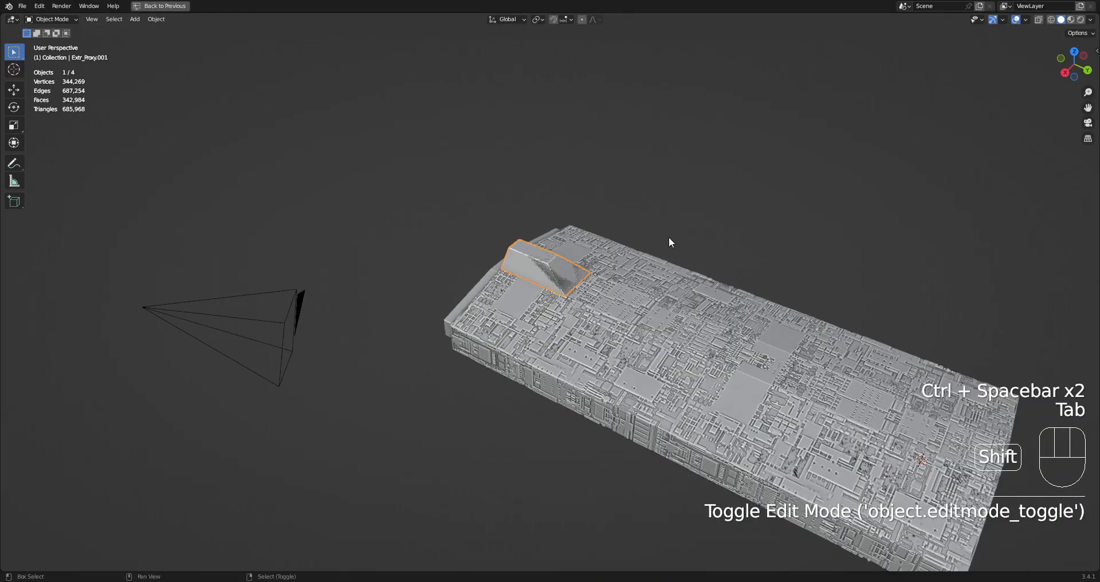
key("shift+q")
left_click(663, 210)
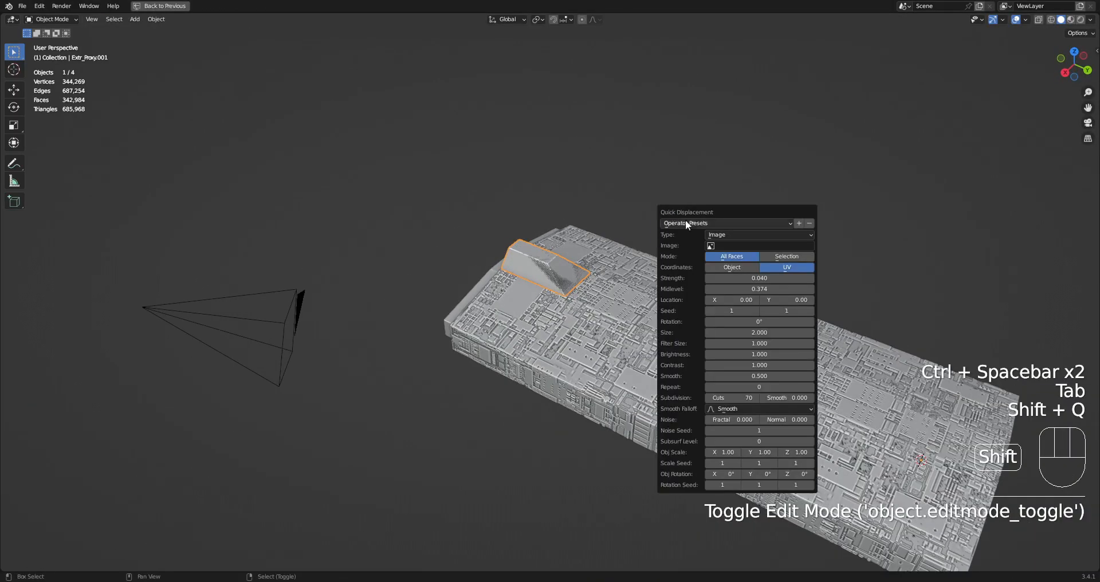
left_click(741, 246)
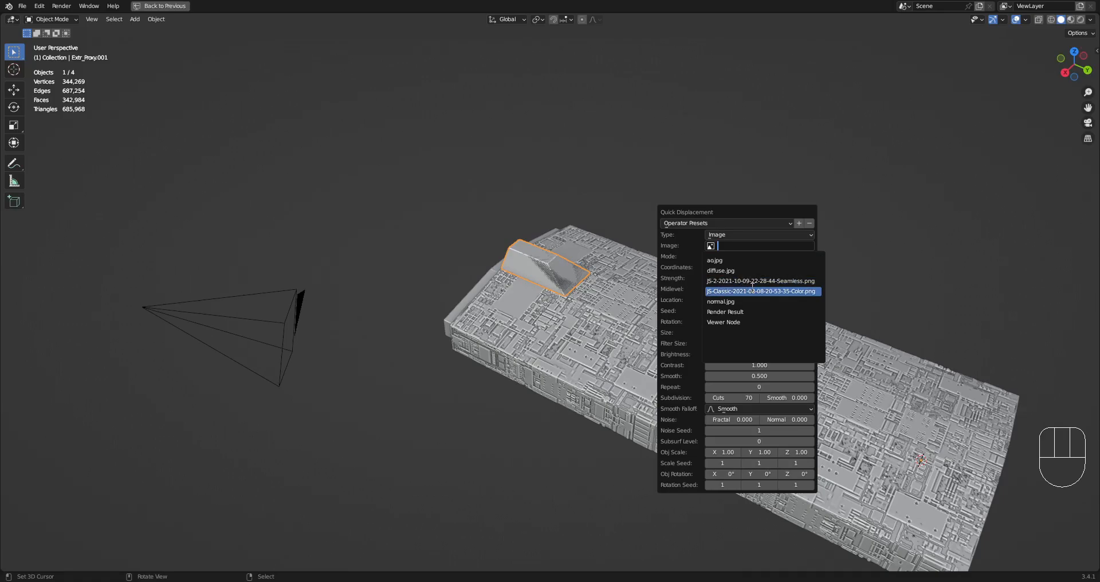
left_click(751, 281)
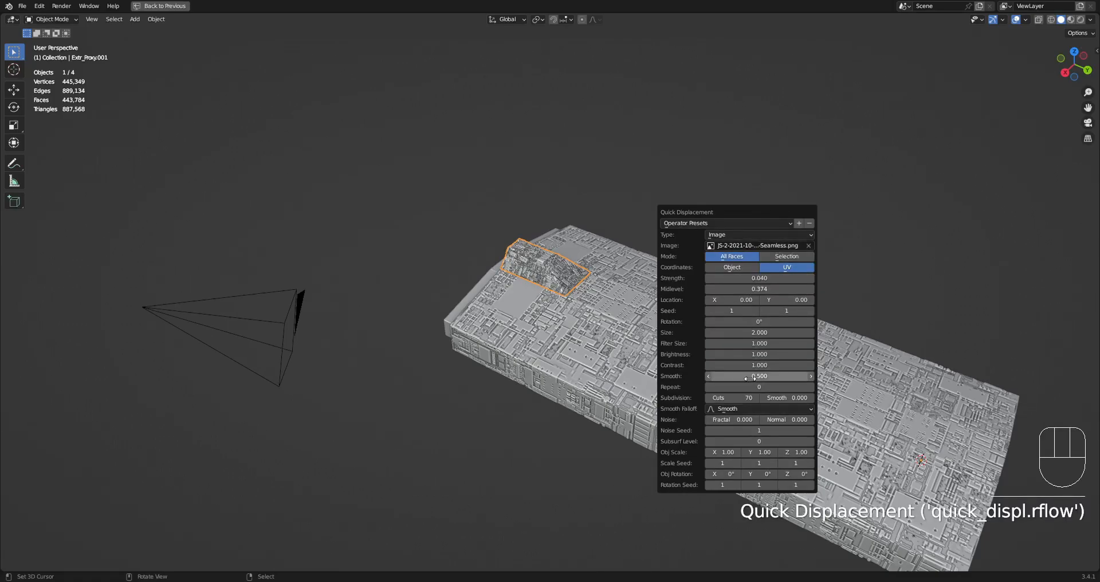
Try a displacement size of about 0.262 on the block and switch the image to diffuse.jpg.
scroll(635, 307, "up", 5)
middle_click_drag(638, 295, 662, 273)
key("F9")
left_click(801, 416)
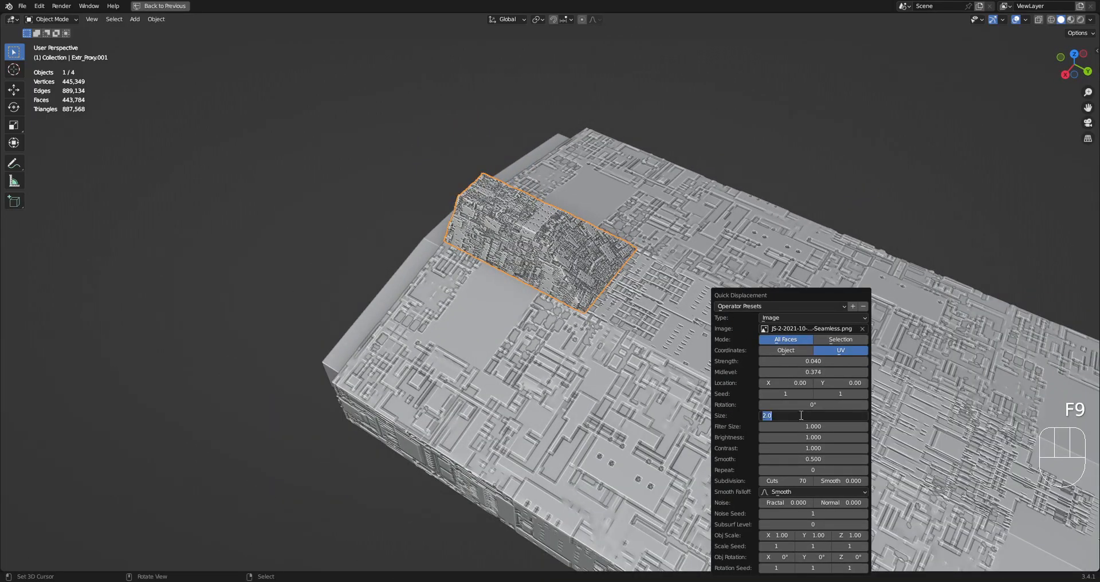
key("Return")
left_click_drag(799, 416, 742, 417)
left_click(764, 328)
left_click(816, 352)
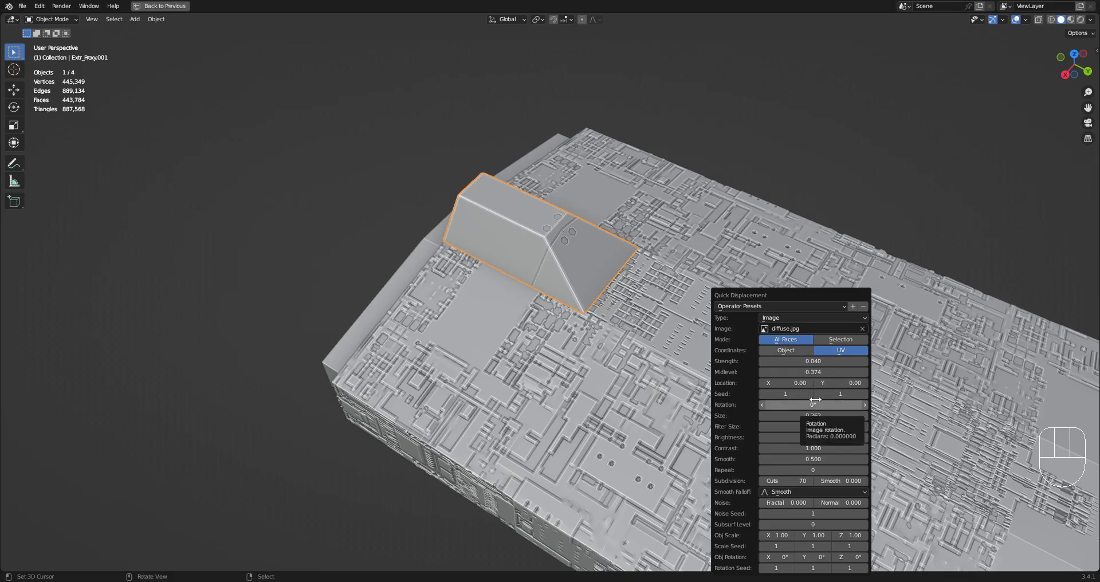
Try displacement sizes of 2 and 1 on the block and undo the displacement.
left_click(568, 247)
key("F9")
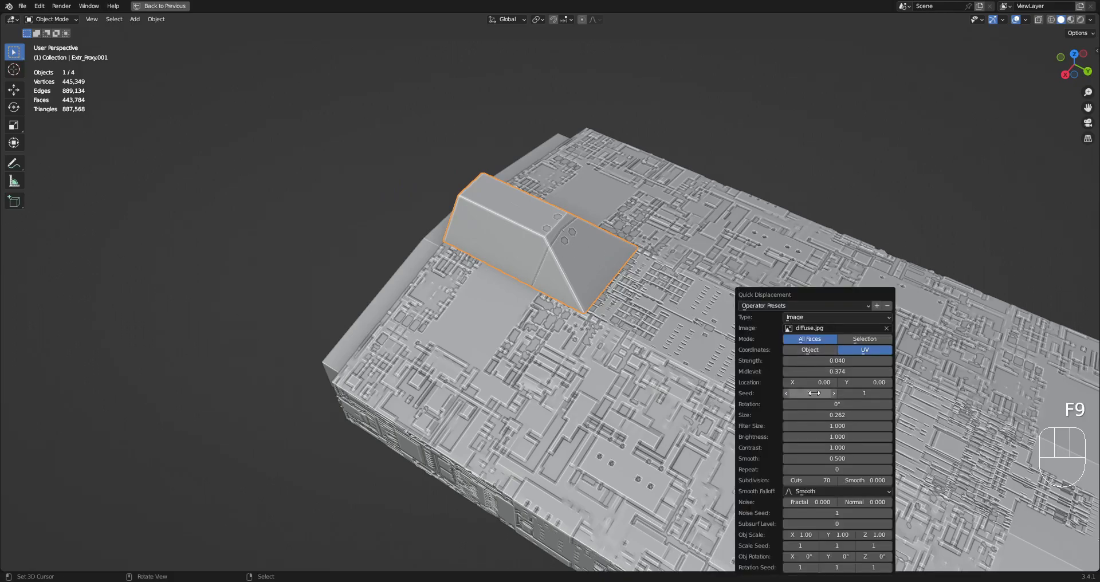
left_click(832, 416)
type("2")
key("Return")
left_click(805, 416)
type("1")
key("Return")
scroll(502, 467, "down", 3)
key("ctrl+z")
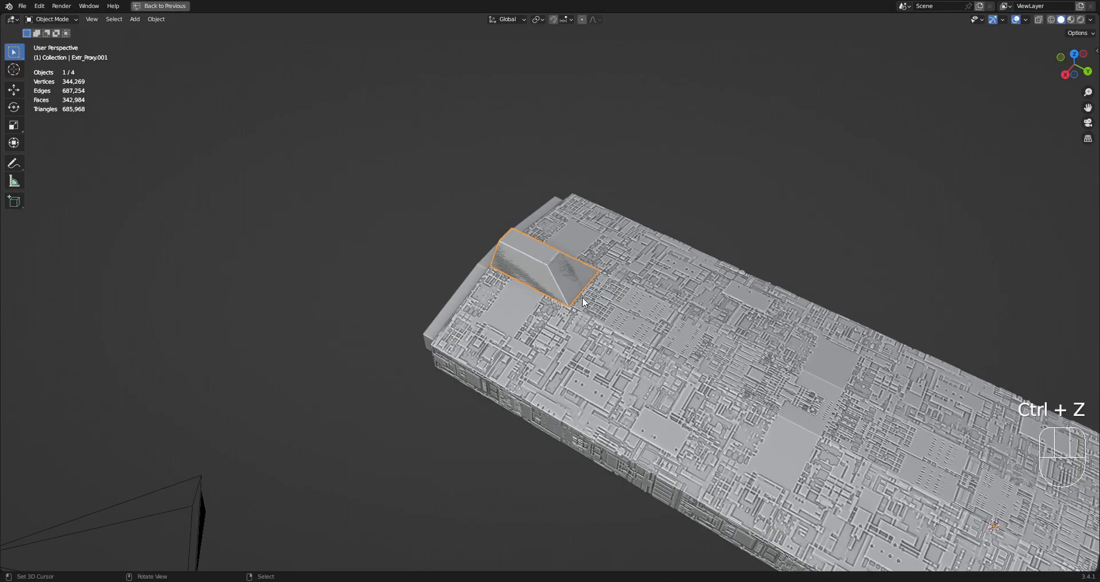
Straighten the block's complete UV layout into a regular grid with TexTools Rectify.
key("Tab")
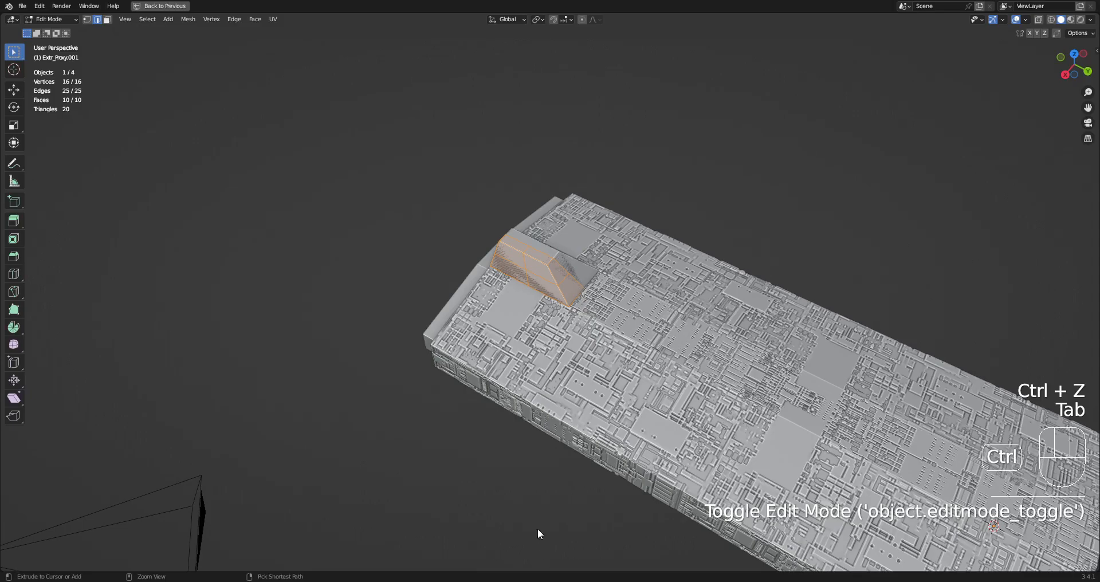
key("ctrl+space")
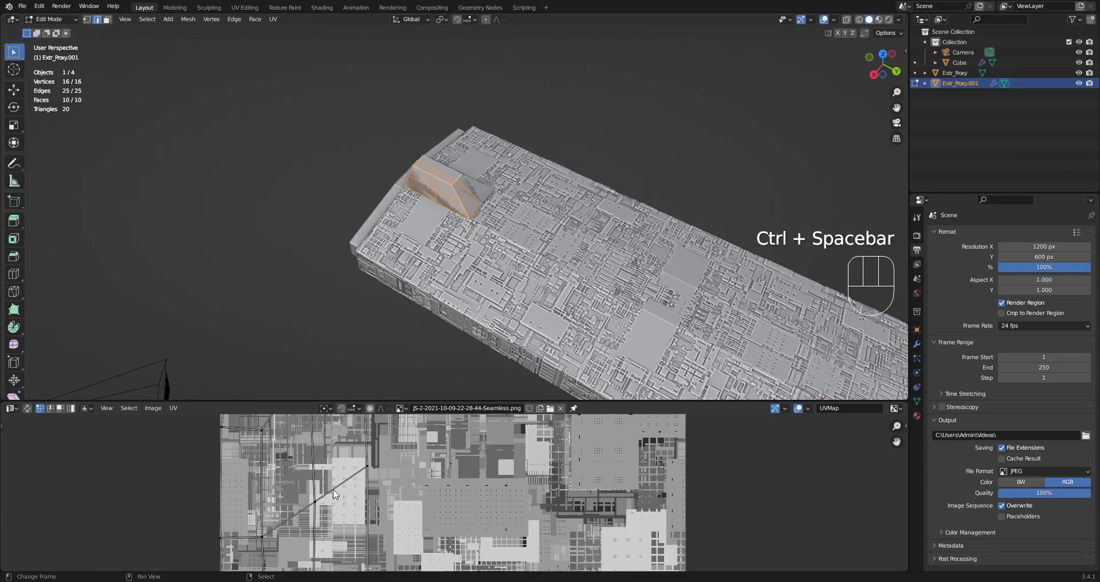
key("a")
scroll(505, 500, "up", 3, "ctrl")
key("ctrl+space")
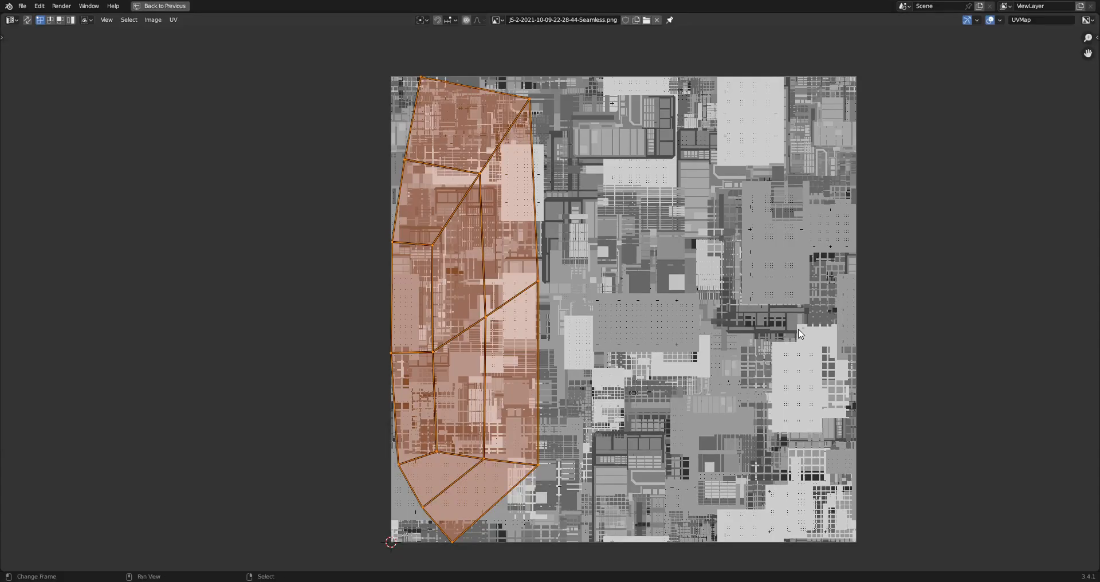
key("n")
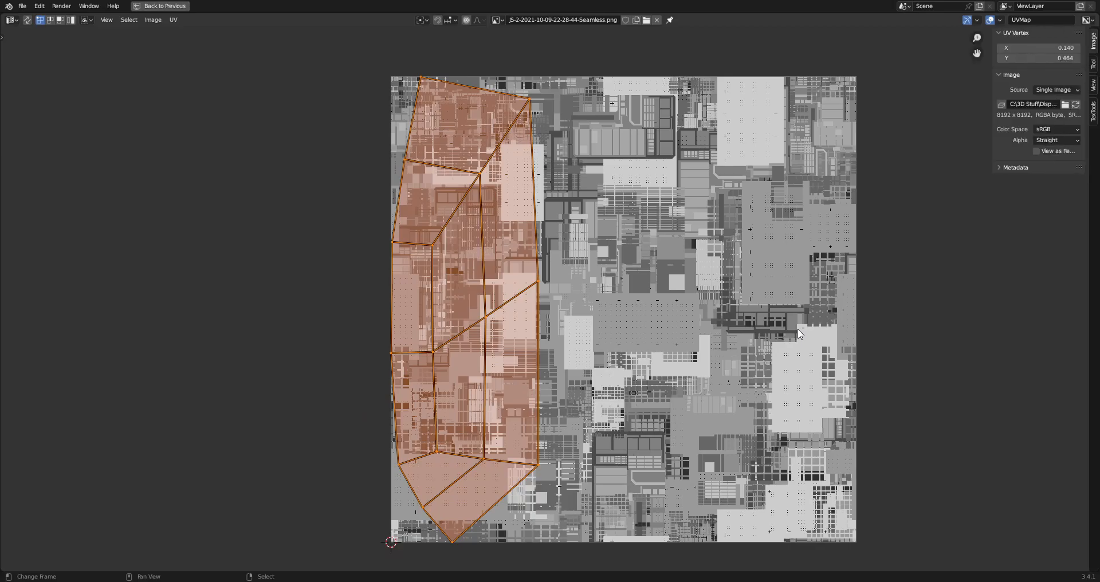
left_click(1093, 112)
left_click(1020, 142)
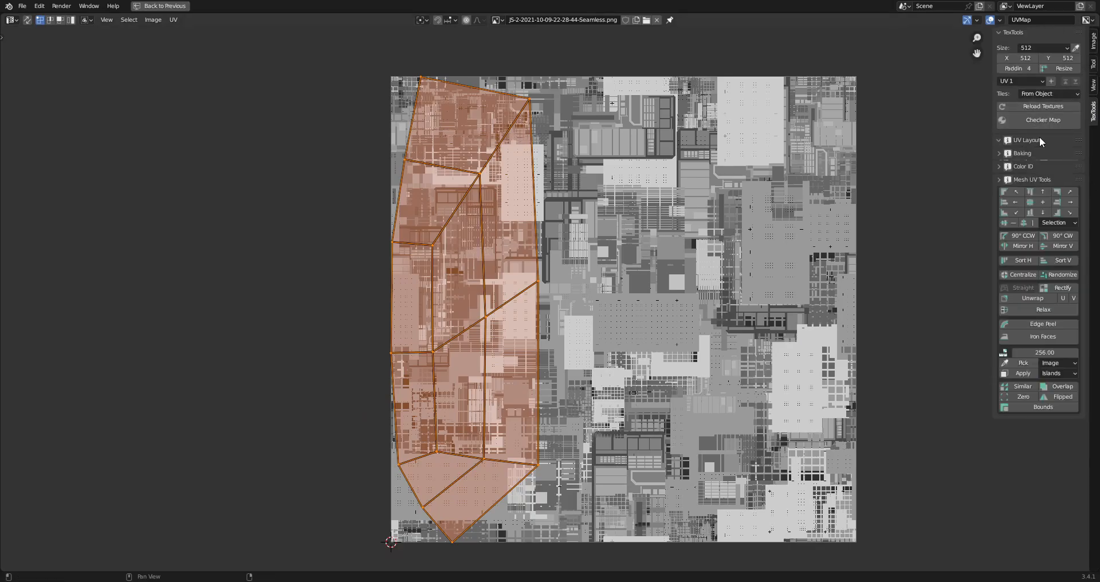
left_click(1059, 288)
key("ctrl+space")
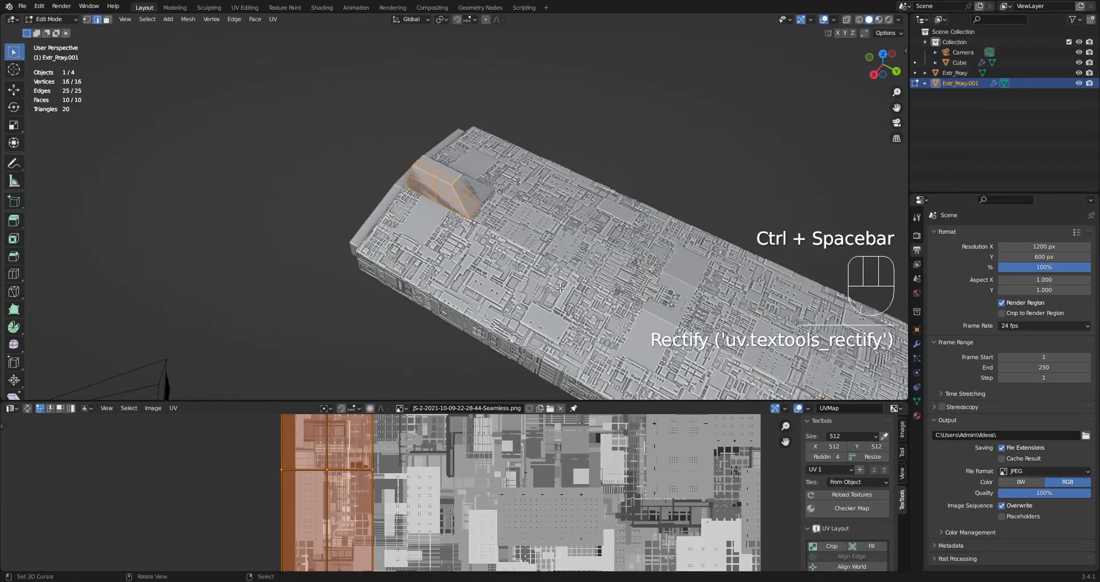
key("Tab")
key("ctrl+space")
scroll(620, 205, "up", 2)
key("shift+q")
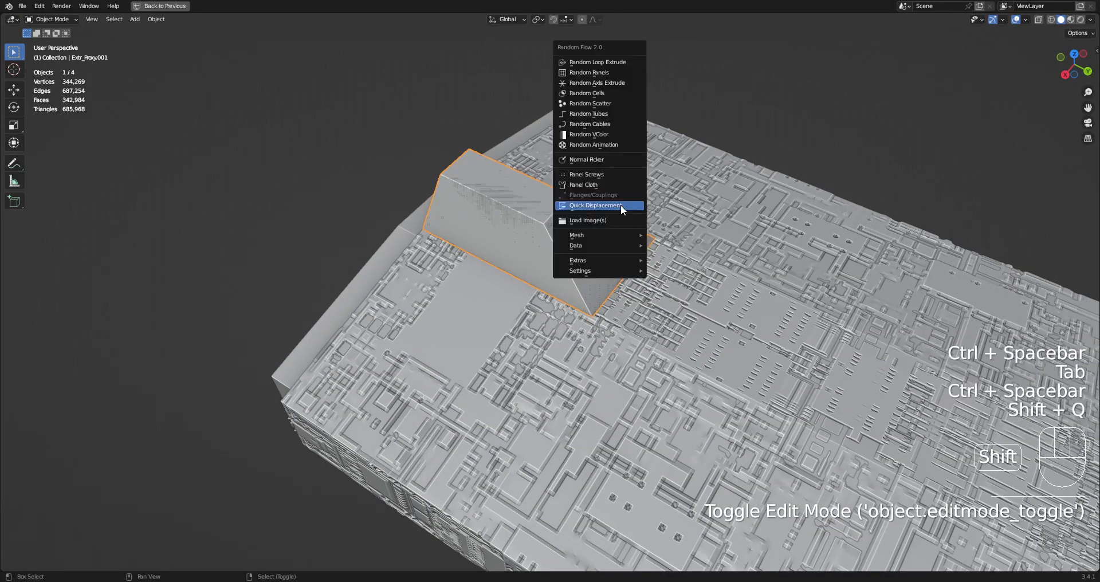
left_click(621, 205)
left_click(717, 243)
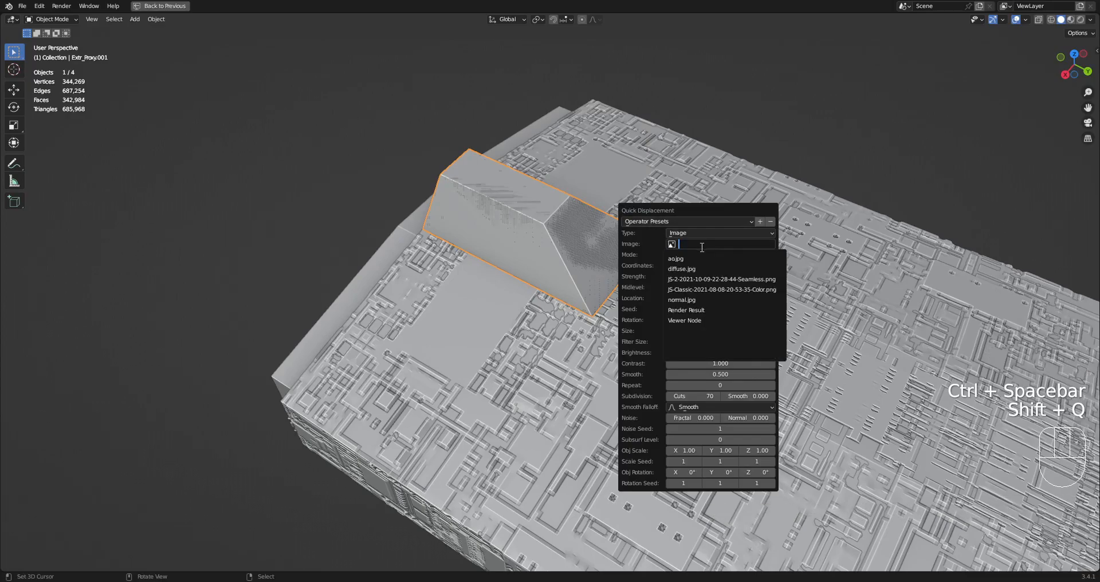
left_click(711, 280)
Try size 0.5 for the block's displacement, raise its strength to about 0.166 and reduce its size to about 0.228.
middle_click_drag(689, 288, 671, 312)
key("F9")
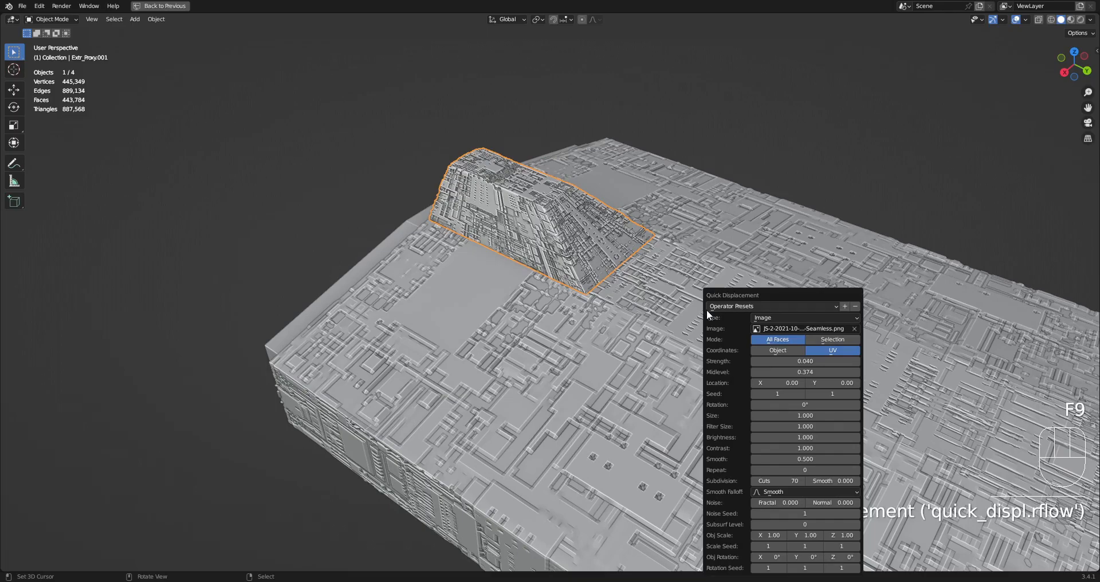
left_click(762, 416)
type("0.5")
key("Return")
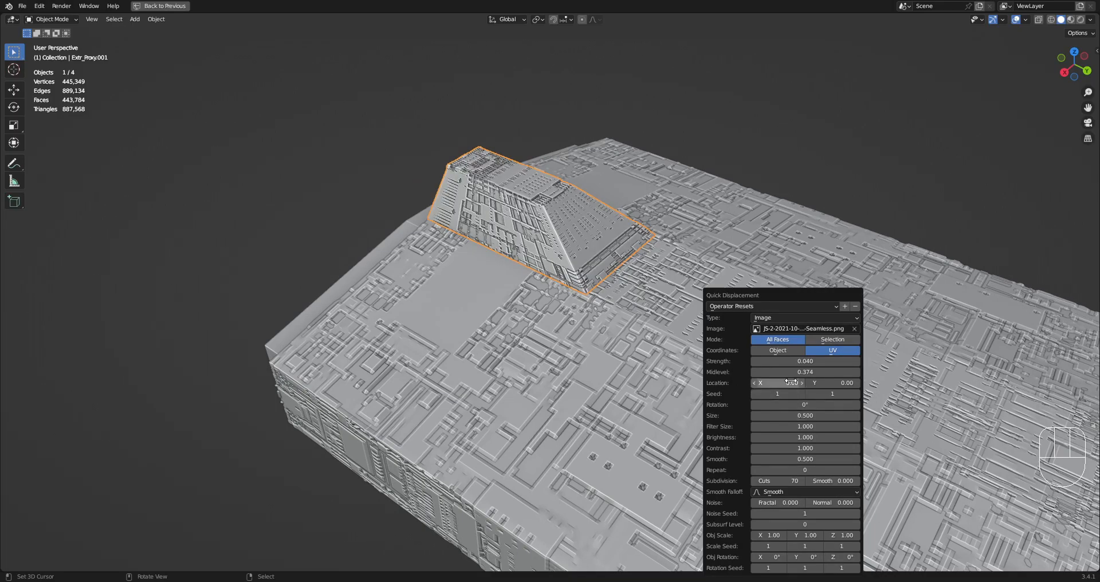
left_click_drag(805, 361, 815, 361)
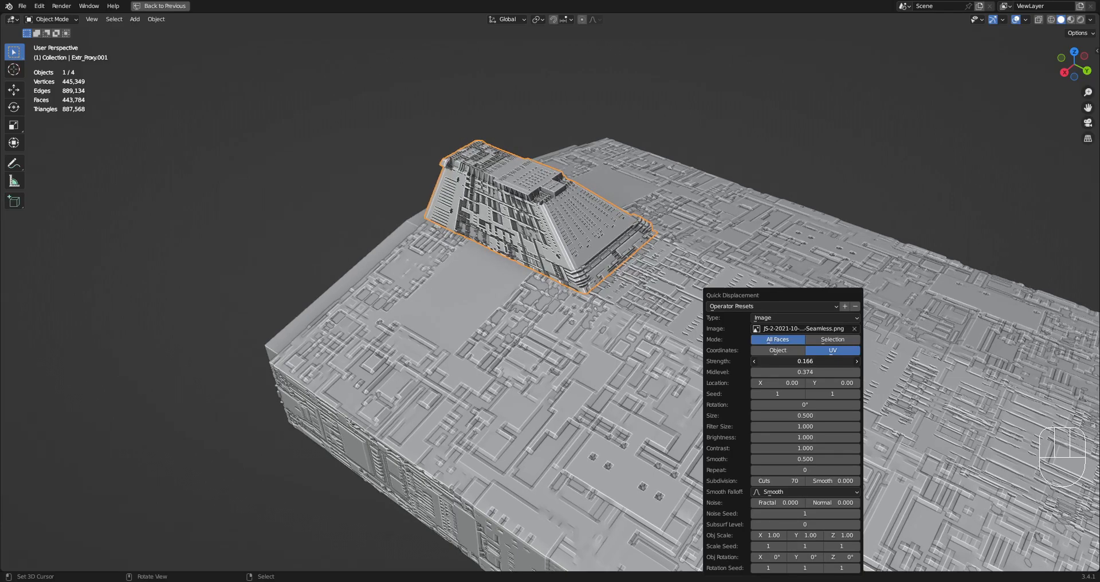
mouse_move(805, 415)
left_mouse_down()
mouse_move(788, 415)
mouse_move(805, 416)
left_mouse_up()
Set the block displacement's seed values to 2 and 8.
scroll(786, 395, "up", 1, "ctrl")
scroll(829, 396, "up", 3, "ctrl")
scroll(829, 395, "up", 4, "ctrl")
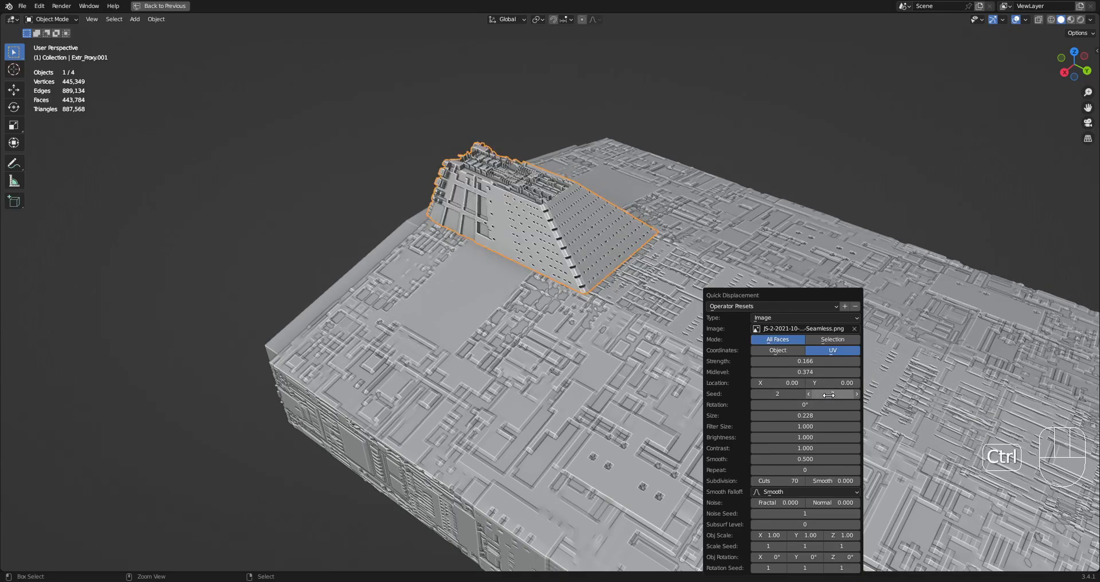
Check the block from another angle, try 10 for the displacement's second seed value and set it to 9.
middle_click_drag(514, 332, 785, 307)
key("F9")
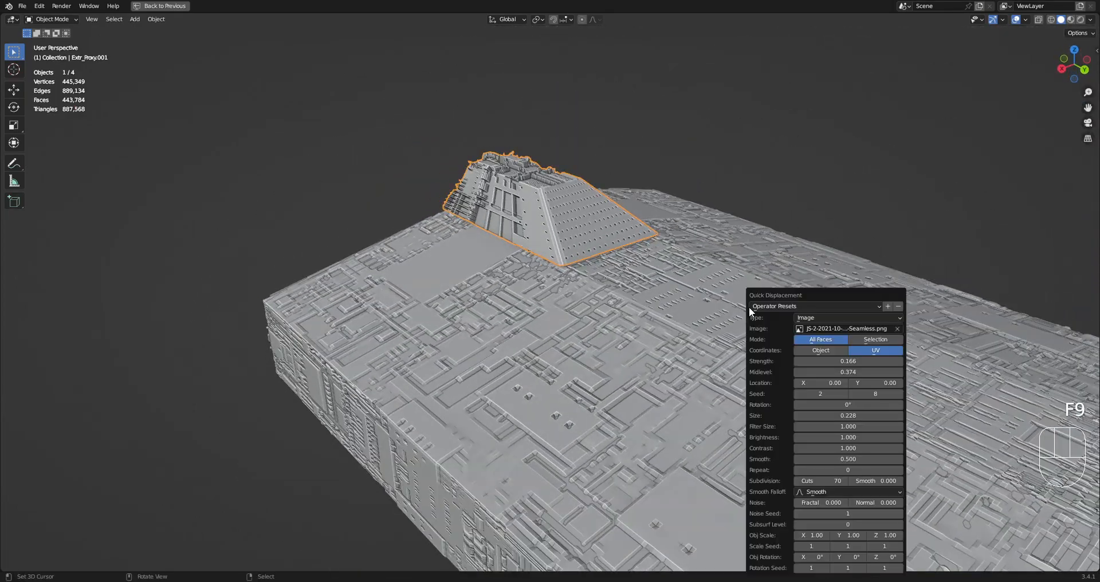
left_click_drag(836, 419, 829, 418)
scroll(867, 389, "up", 1, "ctrl")
scroll(866, 389, "up", 1, "ctrl")
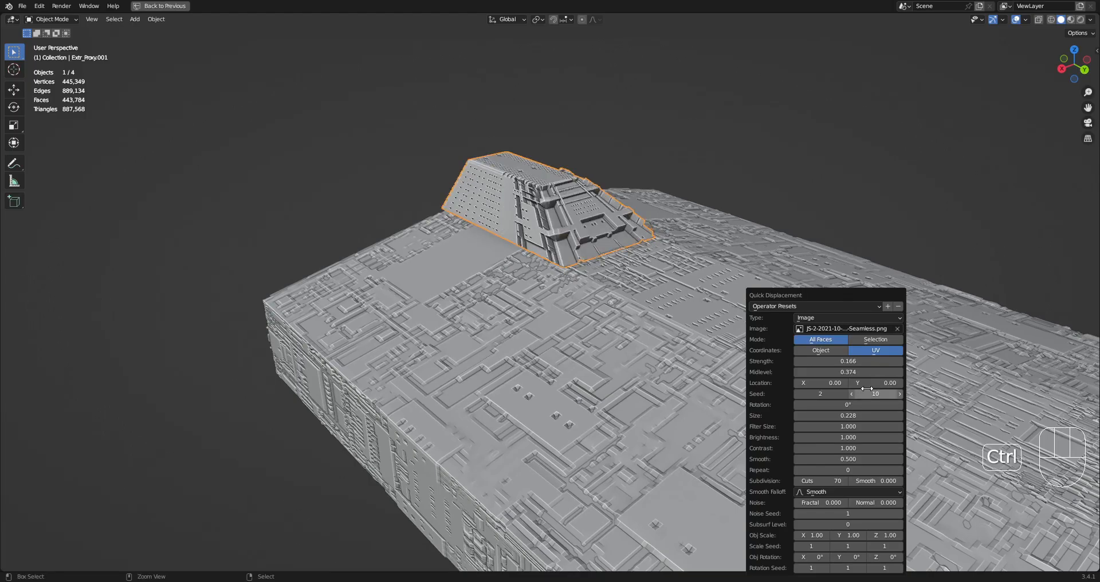
scroll(867, 389, "down", 1, "ctrl")
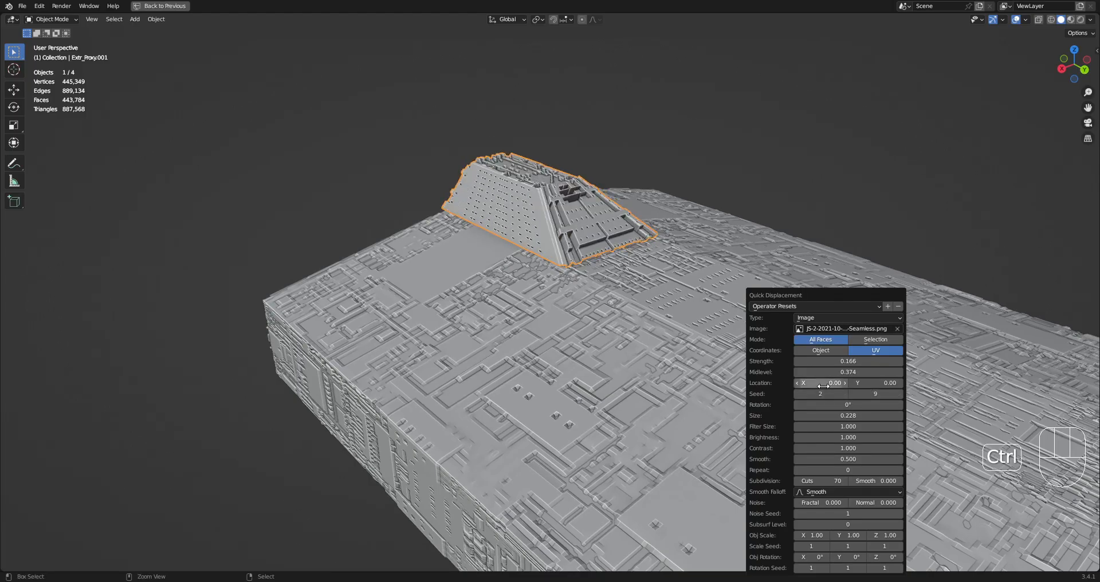
Set the first seed value of the block's displacement to 22 and adjust its second seed value.
scroll(823, 385, "up", 1, "ctrl")
scroll(821, 395, "up", 1, "ctrl")
scroll(824, 385, "down", 1, "ctrl")
scroll(823, 395, "up", 4, "ctrl")
scroll(823, 394, "up", 2, "ctrl")
scroll(823, 394, "up", 3, "ctrl")
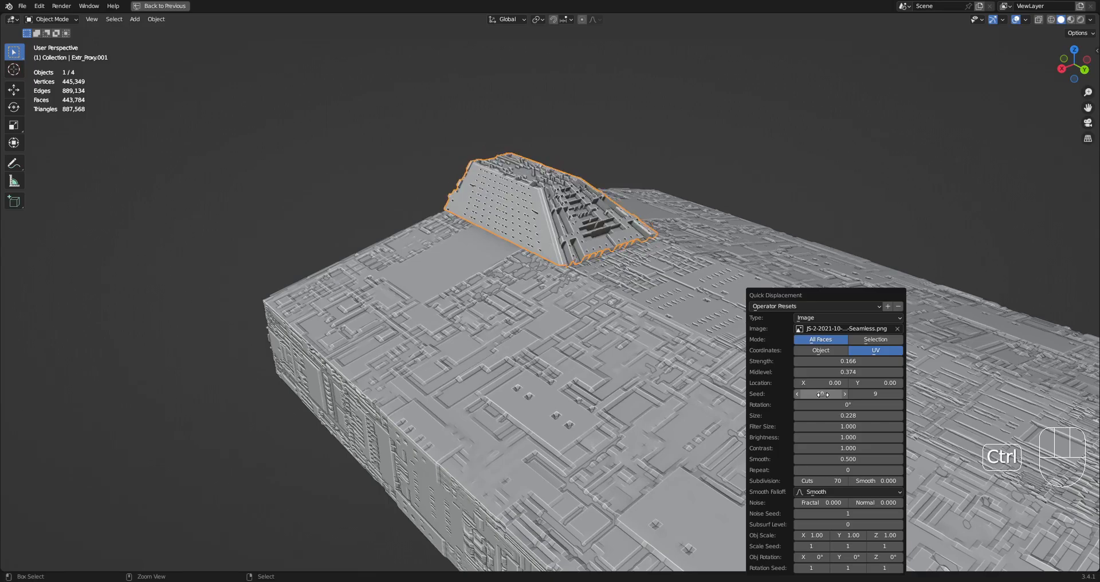
scroll(823, 394, "up", 3, "ctrl")
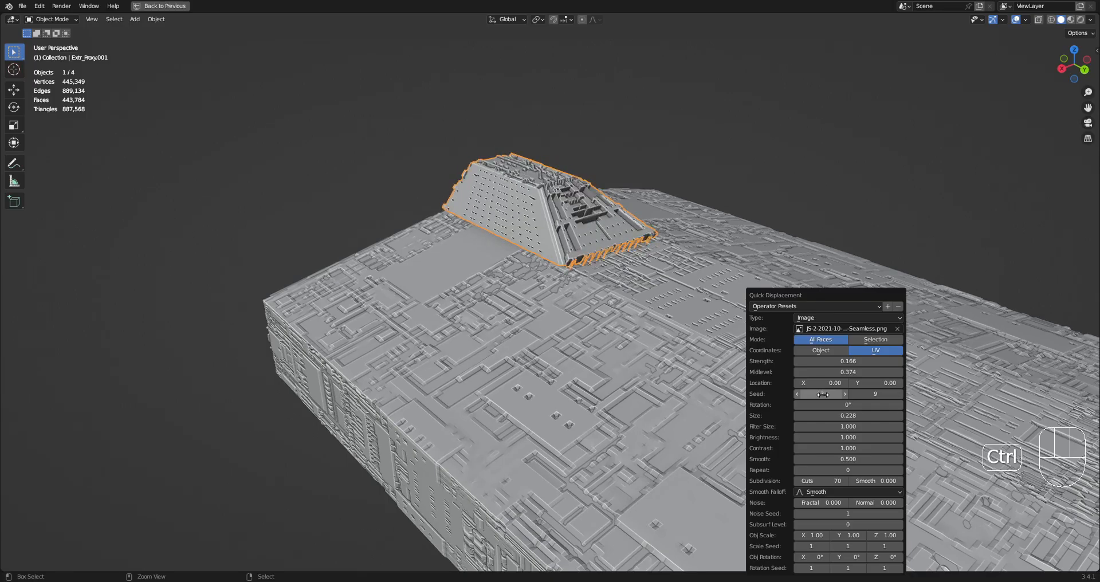
scroll(875, 392, "up", 3, "ctrl")
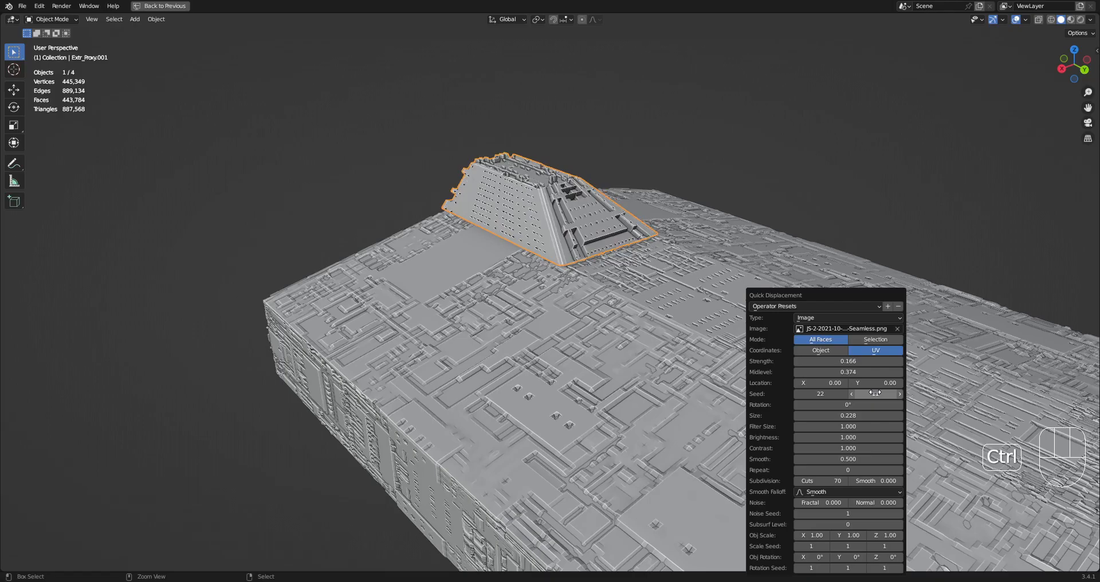
scroll(875, 392, "up", 2, "ctrl")
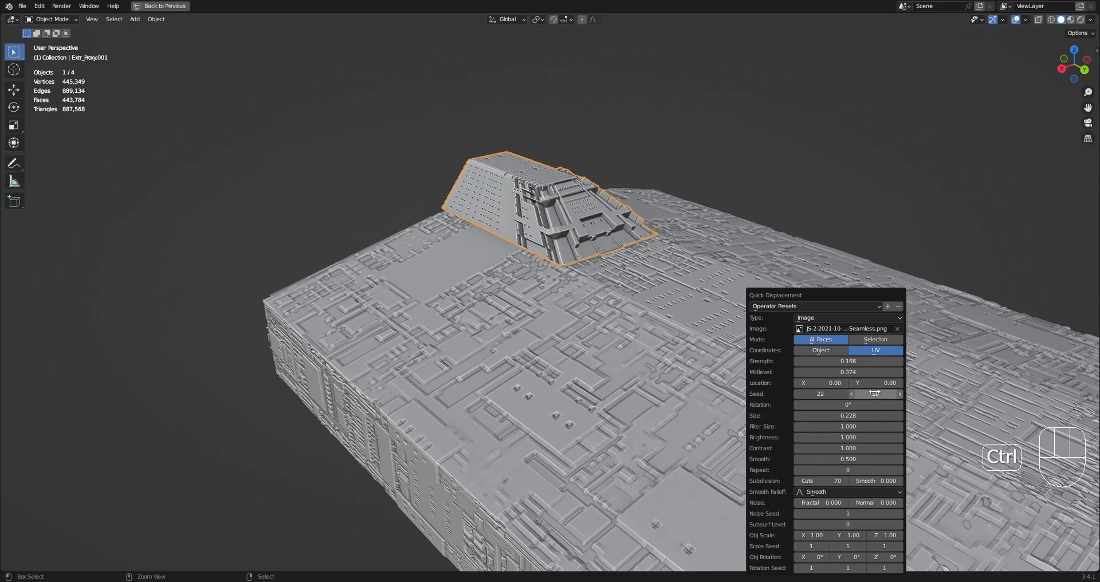
Mirror the displaced block with Auto Mirror, picking the detailed half as the side to keep.
scroll(687, 307, "down", 5)
middle_click_drag(725, 298, 664, 303)
key("shift+alt+z")
left_click(583, 265)
key("shift+alt+z")
scroll(579, 230, "up", 3)
key("ctrl+shift+x")
left_click(572, 229)
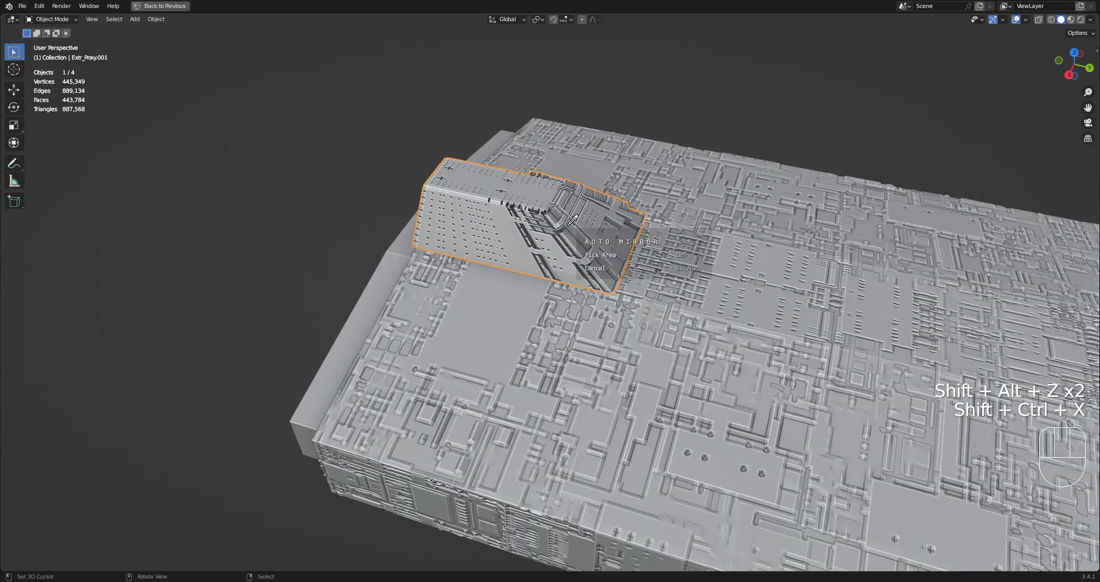
left_click(565, 247)
Clear the block's selection and select the main hull object, viewed from its open rear end.
middle_click_drag(565, 247, 590, 285)
key("alt+a")
key("Tab")
key("alt+a")
key("Tab")
right_click(585, 279)
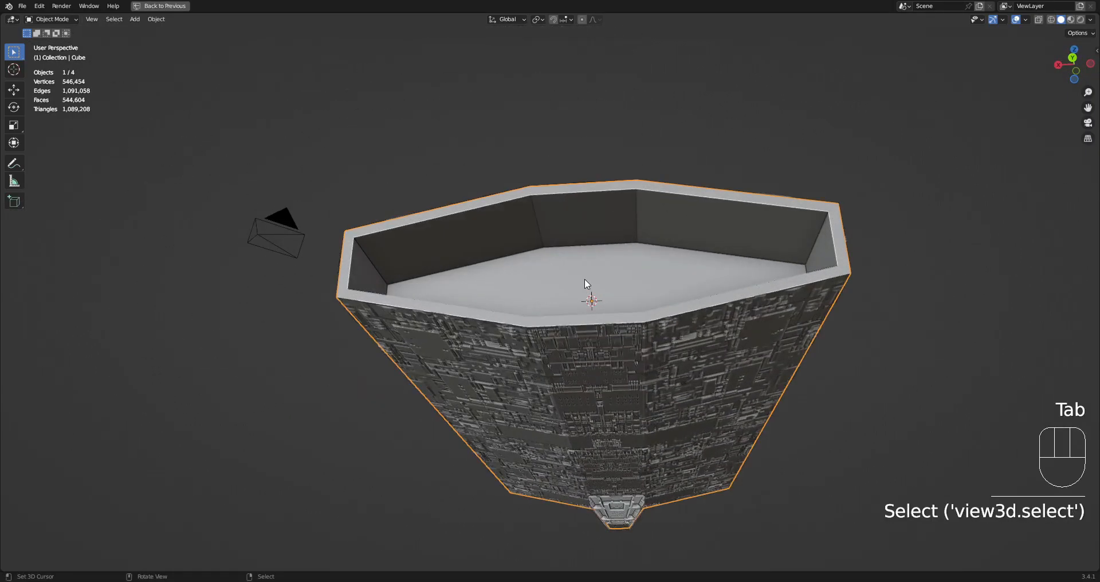
key("g")
right_click(500, 254)
Extract the inner wall faces and rim faces of the hull's rear opening with Extract Faces.
key("shift+ctrl+x")
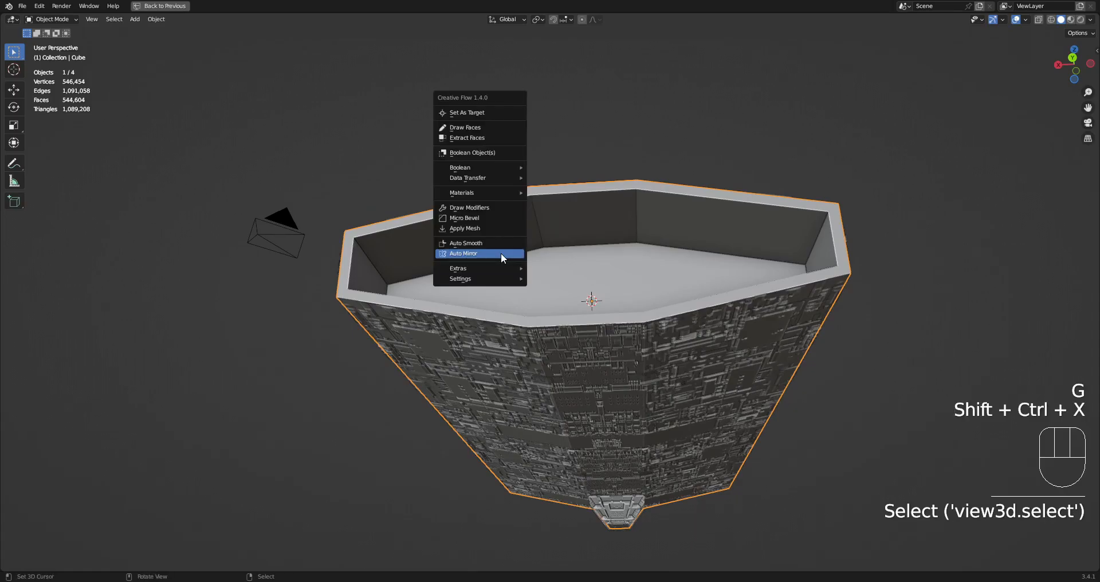
key("shift+q")
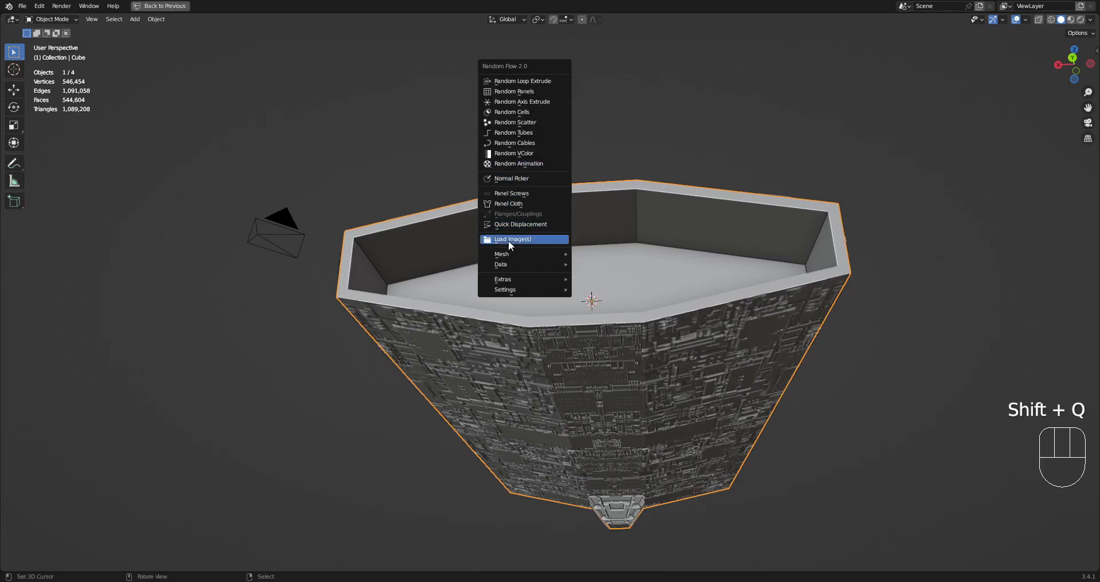
mouse_move(510, 255)
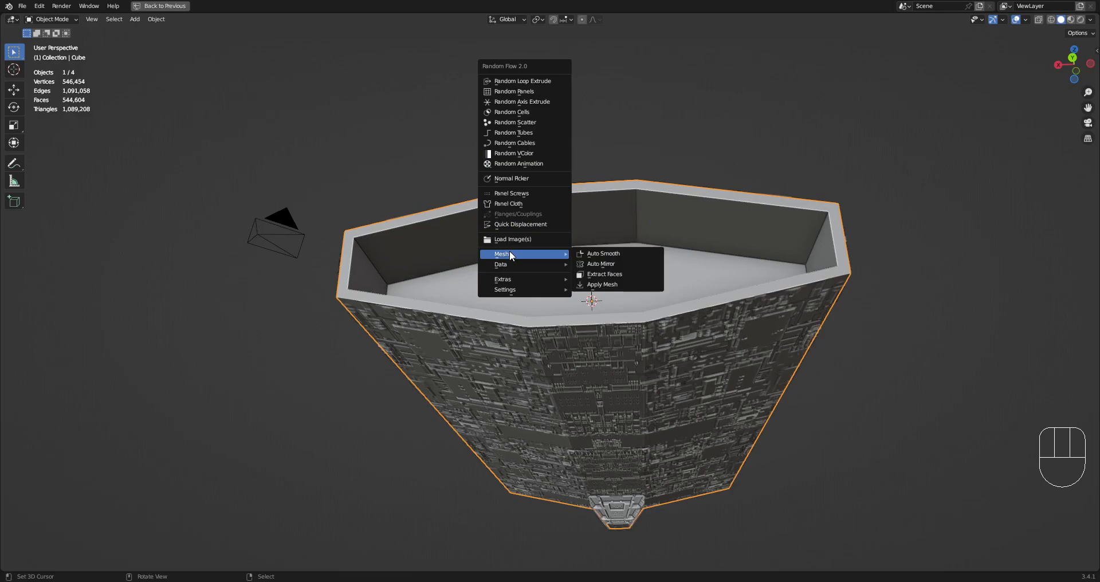
left_click(586, 274)
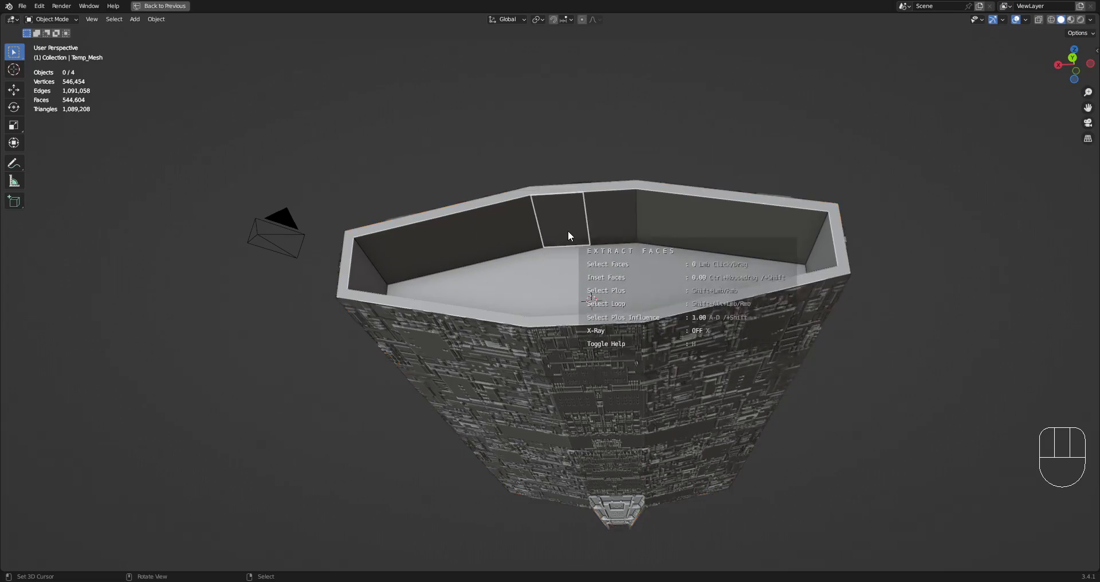
left_click(566, 228, "shift")
middle_click_drag(434, 277, 374, 310)
left_click(419, 356, "shift")
left_click(541, 394)
left_click(559, 402)
middle_click_drag(529, 386, 525, 270)
left_click(509, 249, "shift")
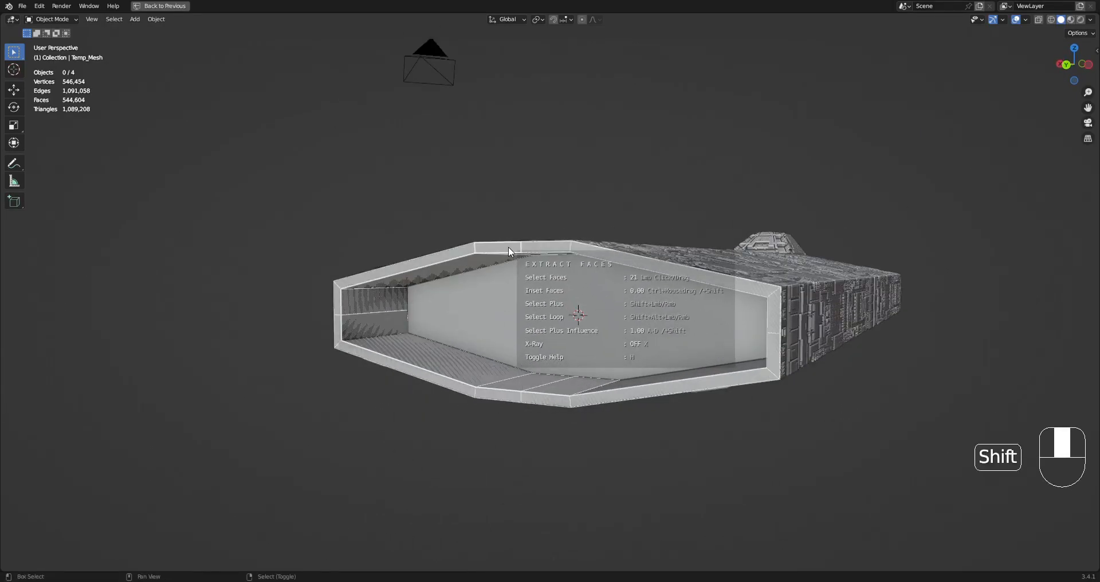
key("space")
Apply Auto Mirror to the extracted rear-opening faces.
key("ctrl+shift+x")
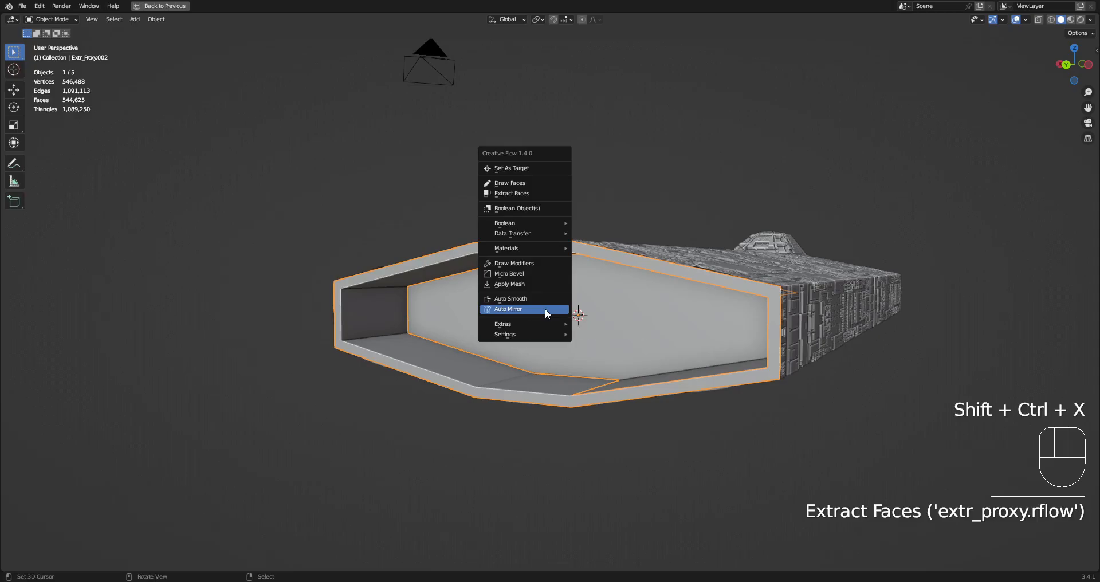
left_click(546, 310)
left_click(406, 347)
key("space")
Enter Edit Mode and mark a seam on the middle edge of the extracted inner side wall.
key("Tab")
key("a")
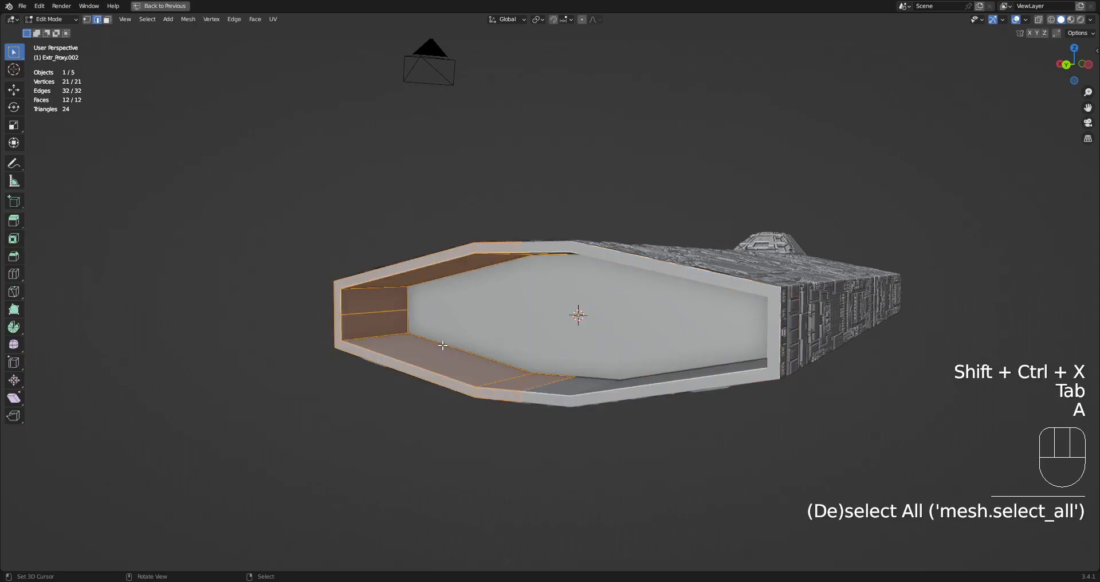
key("2")
right_click(381, 313)
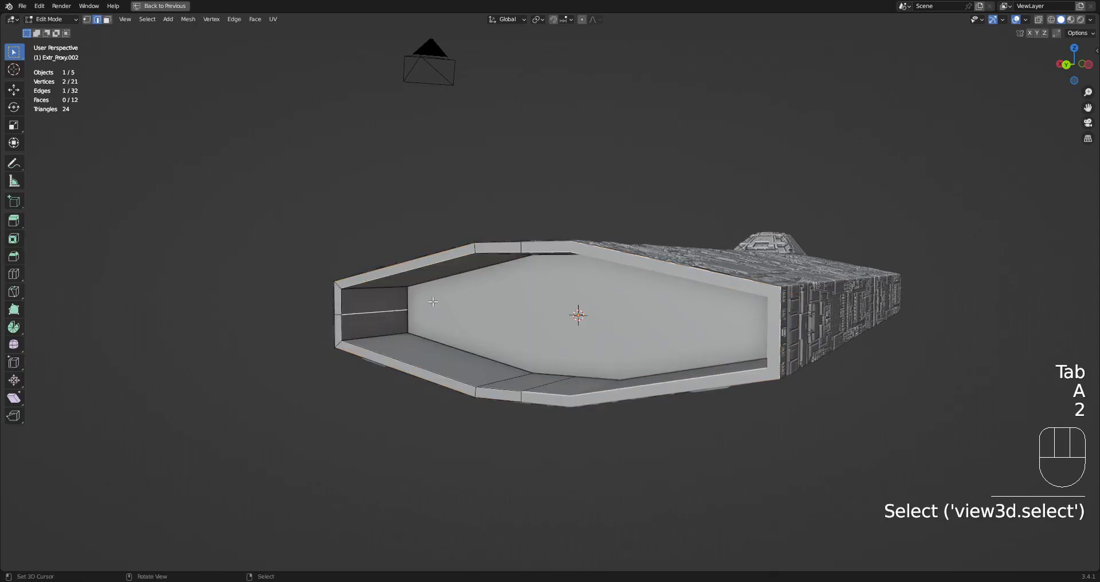
key("ctrl+e")
left_click(454, 308)
key("a")
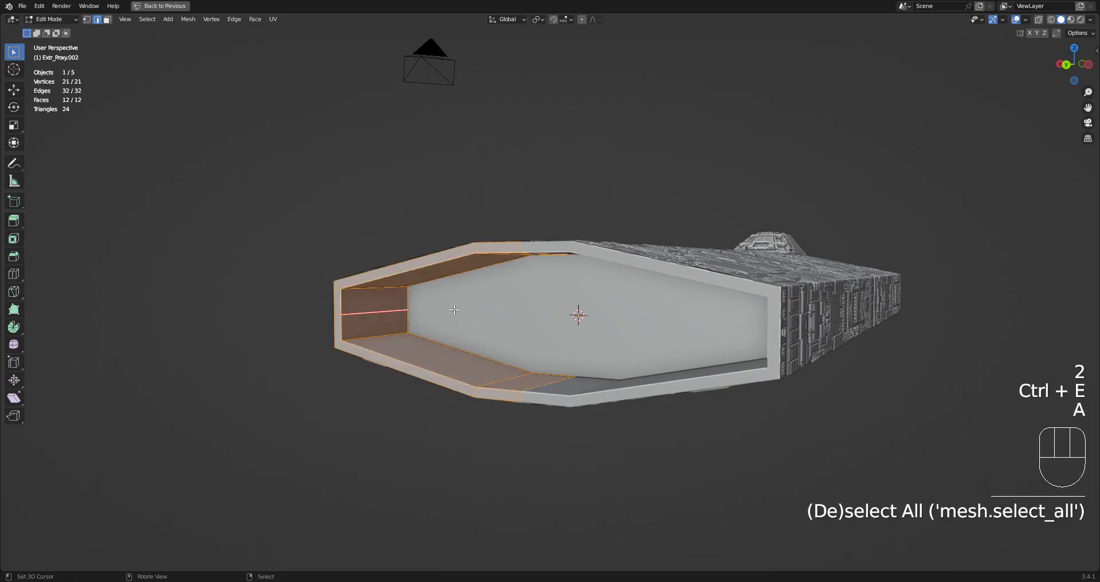
Mark the adjoining middle edge of the side rim as a seam and unwrap all the extracted faces.
middle_click_drag(366, 310, 407, 312)
key("2")
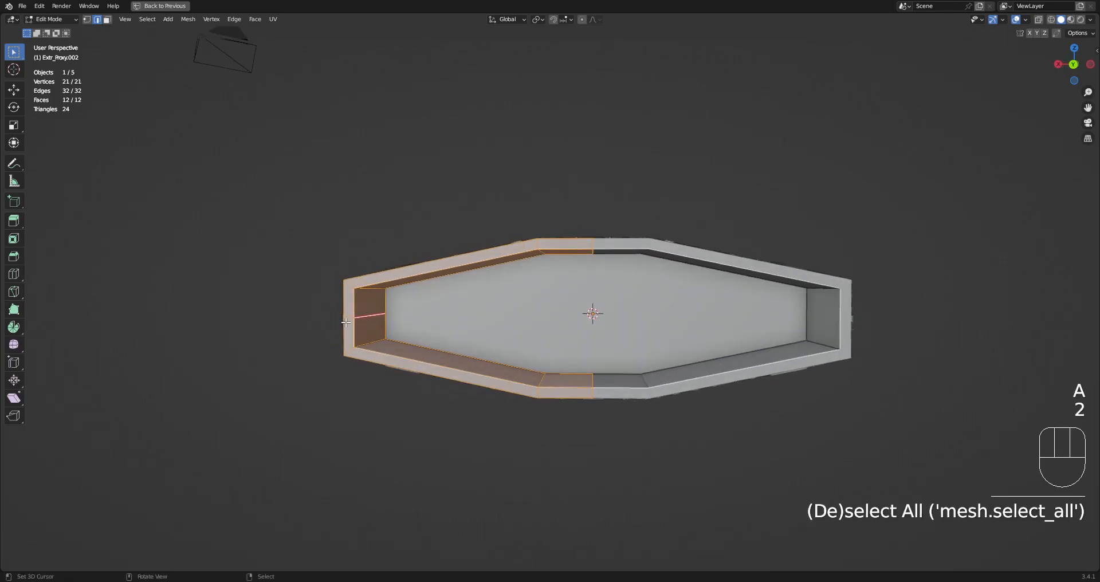
right_click(349, 317)
key("ctrl+e")
left_click(481, 303)
key("a")
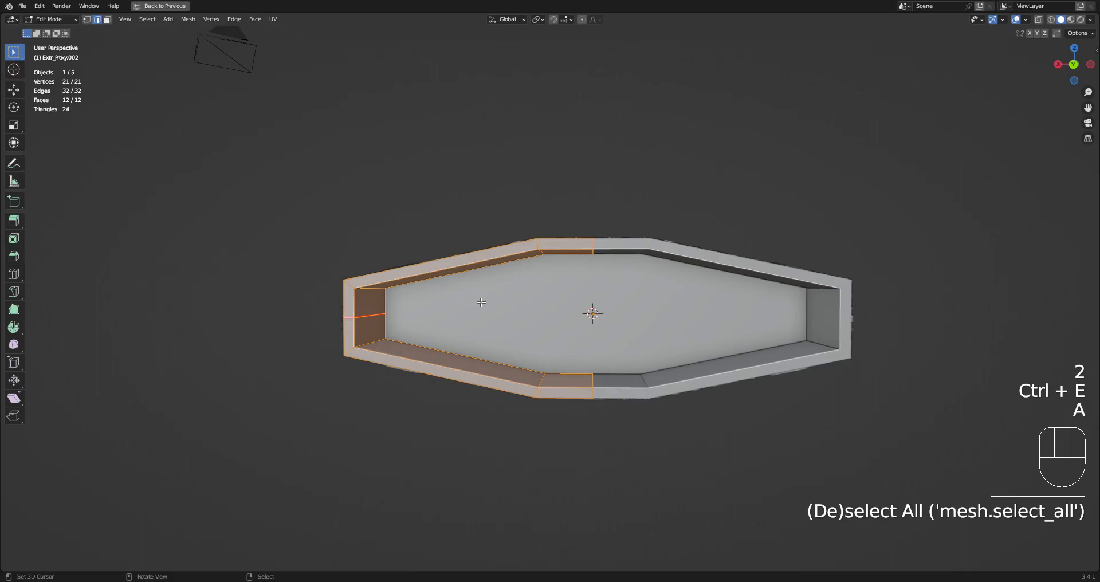
key("u")
left_click(481, 302)
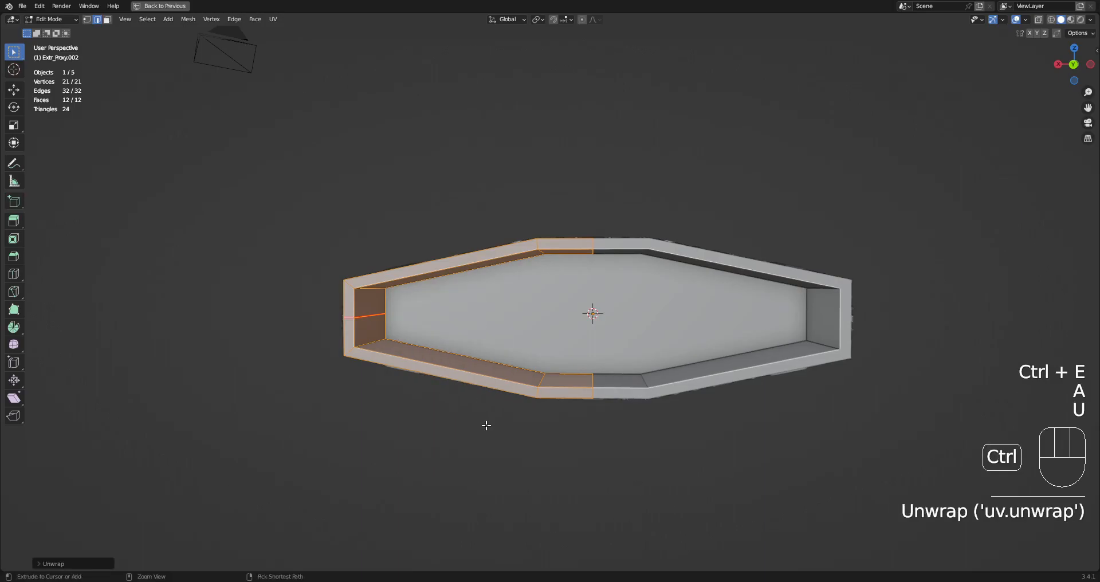
Rectify all UV islands of the extracted rear faces with TexTools in the UV editor.
key("ctrl+space")
key("ctrl+space")
key("a")
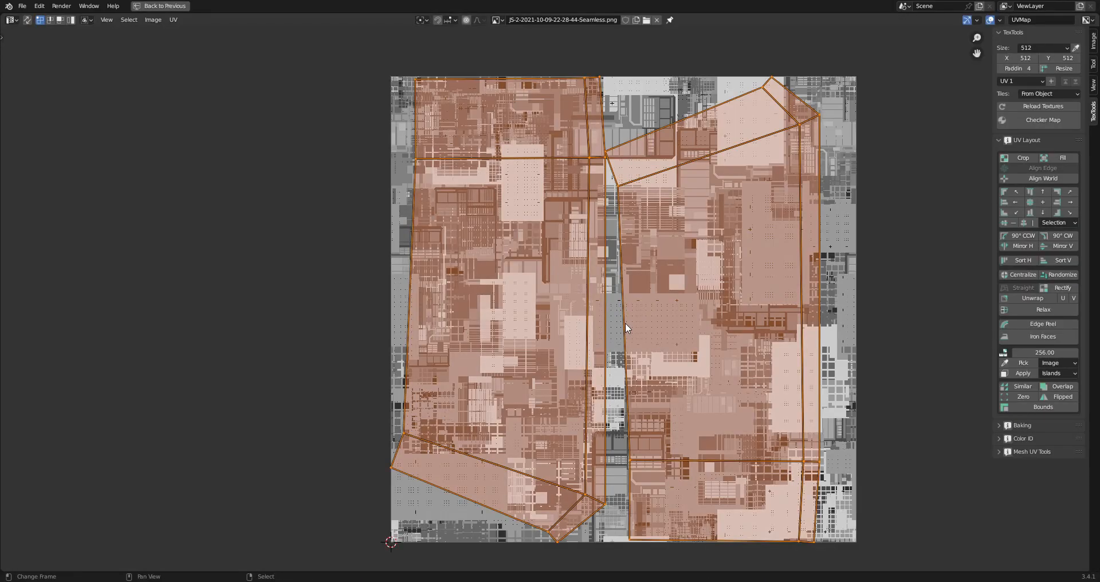
left_click(1063, 288)
scroll(705, 249, "down", 3)
key("ctrl+space")
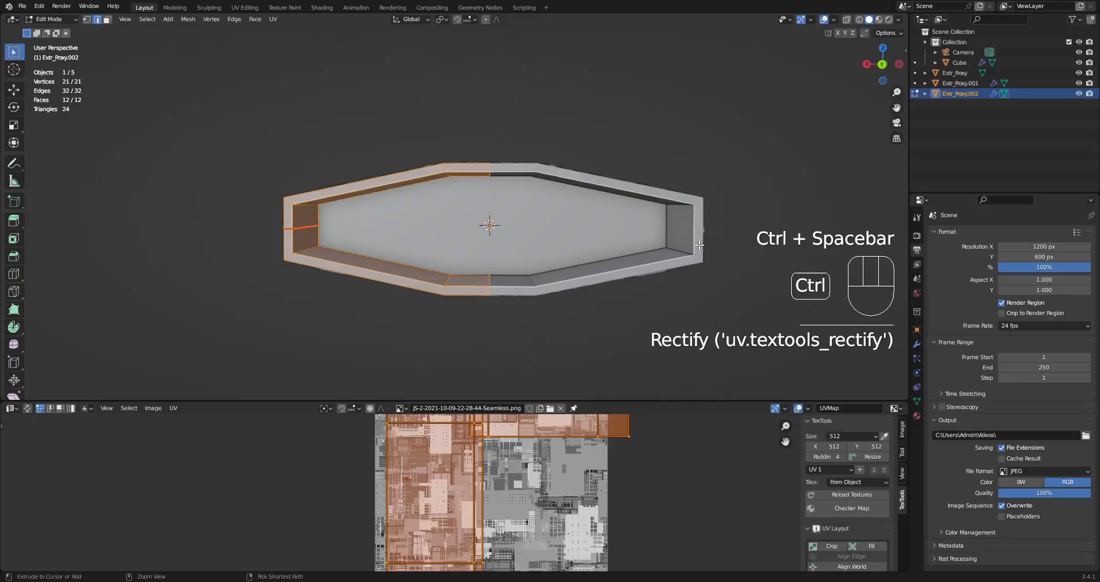
Return the extracted rear faces to Object Mode and save the file.
key("Tab")
middle_click_drag(544, 226, 594, 257)
key("ctrl+space")
middle_click_drag(732, 309, 634, 218, "shift")
key("shift+q")
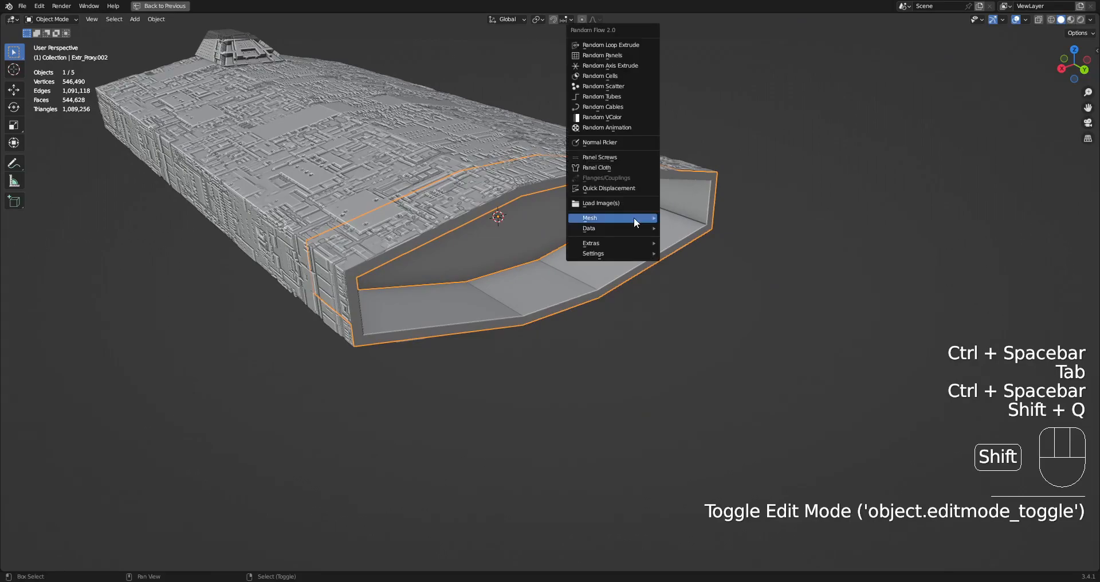
key("Escape")
key("ctrl+s")
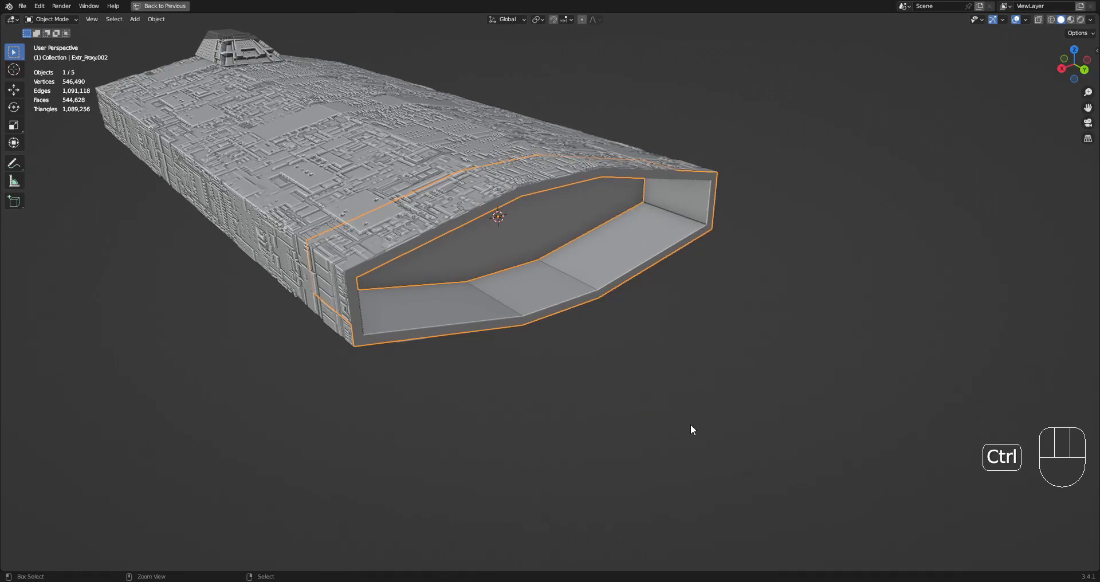
key("shift+q")
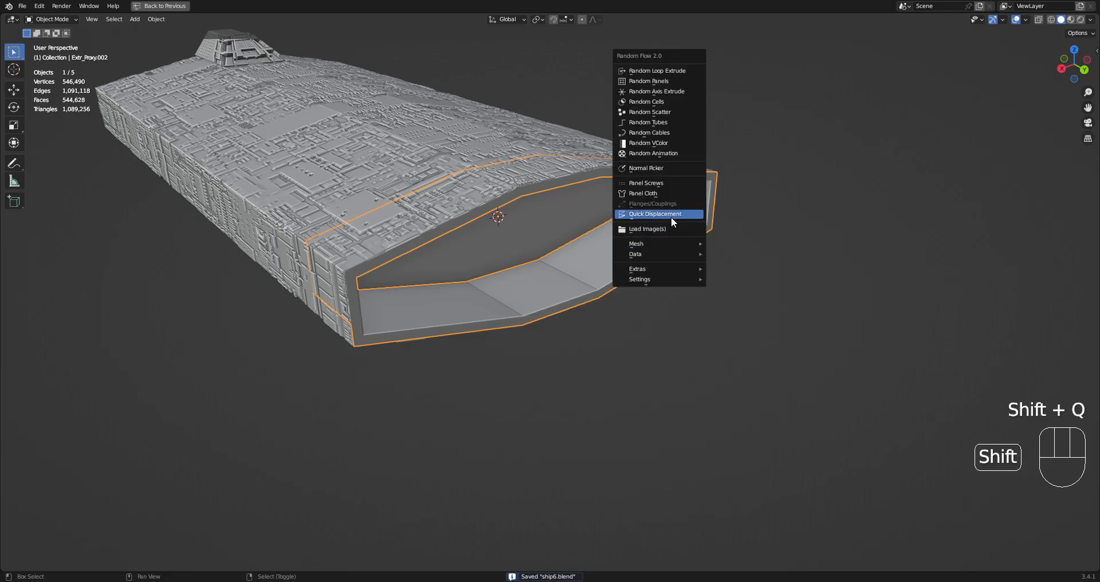
left_click(671, 217)
left_click(752, 257)
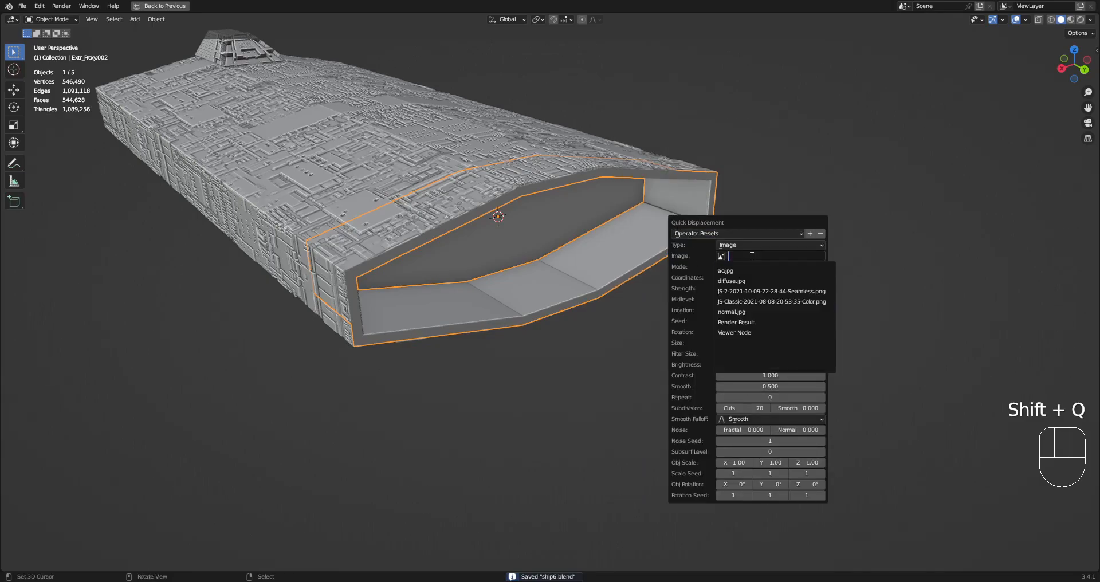
left_click(756, 291)
key("shift+alt+z")
mouse_move(652, 324)
middle_mouse_down()
mouse_move(670, 285)
mouse_move(678, 328)
mouse_move(669, 315)
middle_mouse_up()
key("F9")
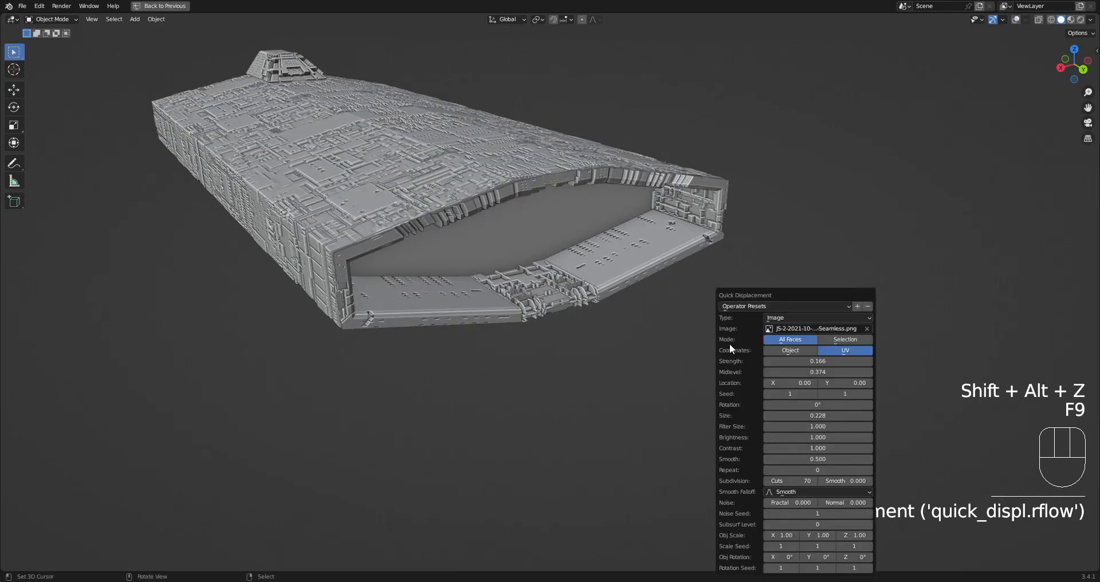
Try different subdivision cut counts, including 68, for the rear displacement and restore it to 70.
scroll(797, 482, "down", 3, "ctrl")
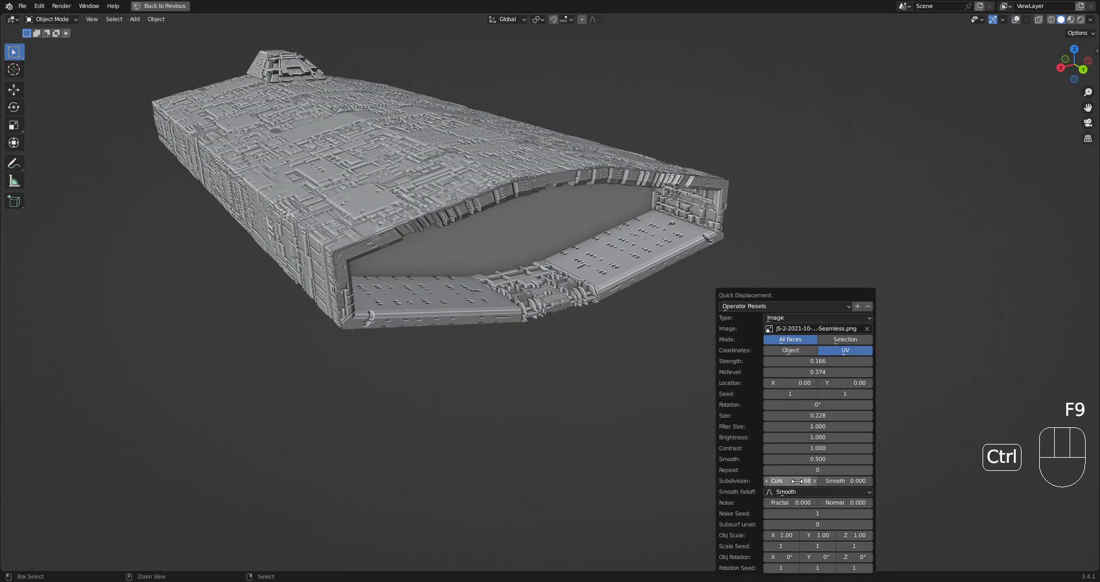
scroll(796, 481, "up", 3, "ctrl")
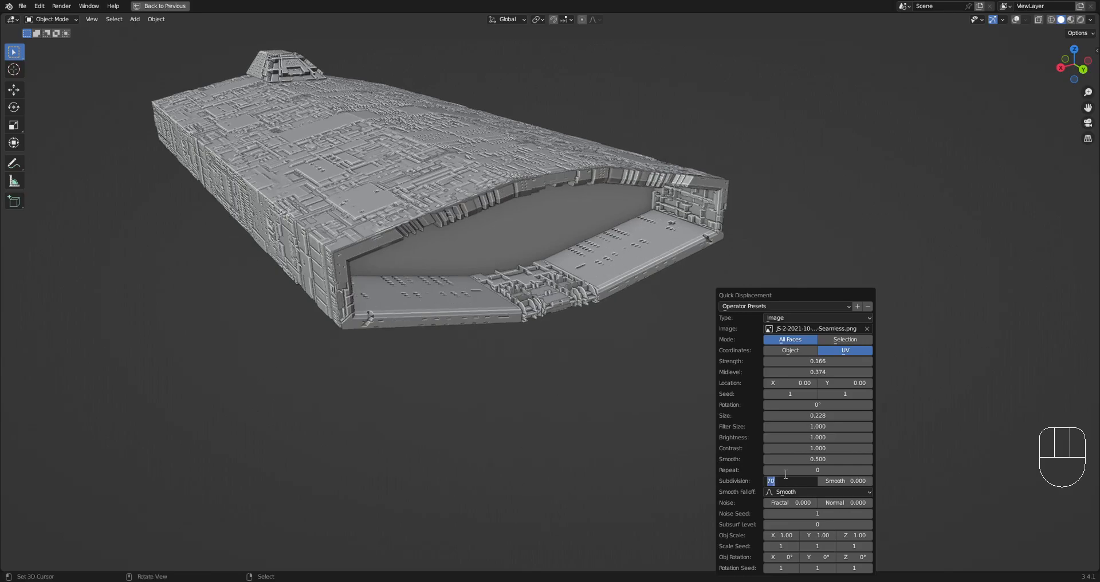
key("Return")
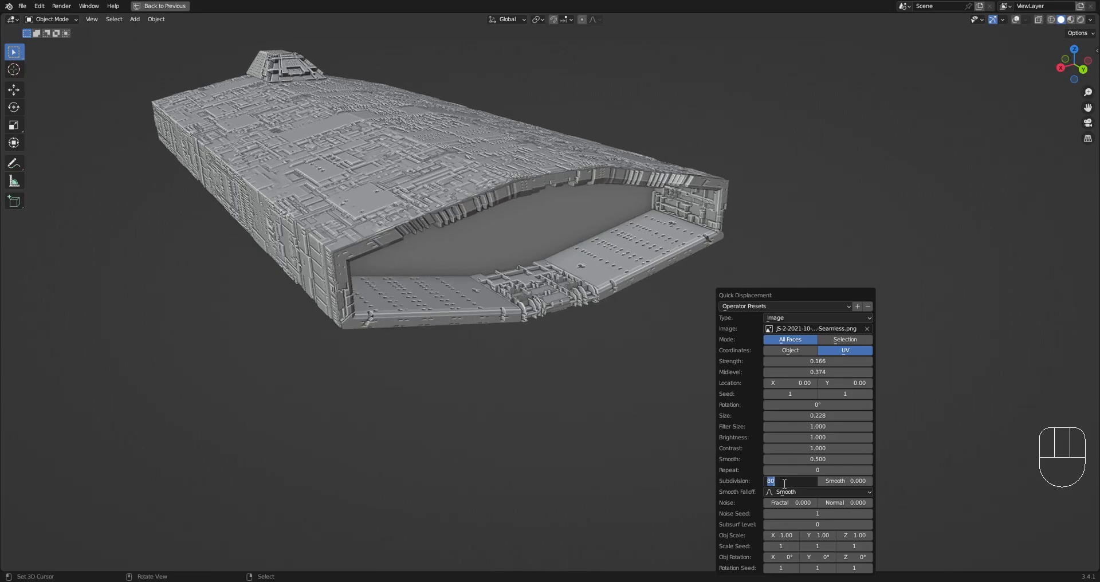
key("Return")
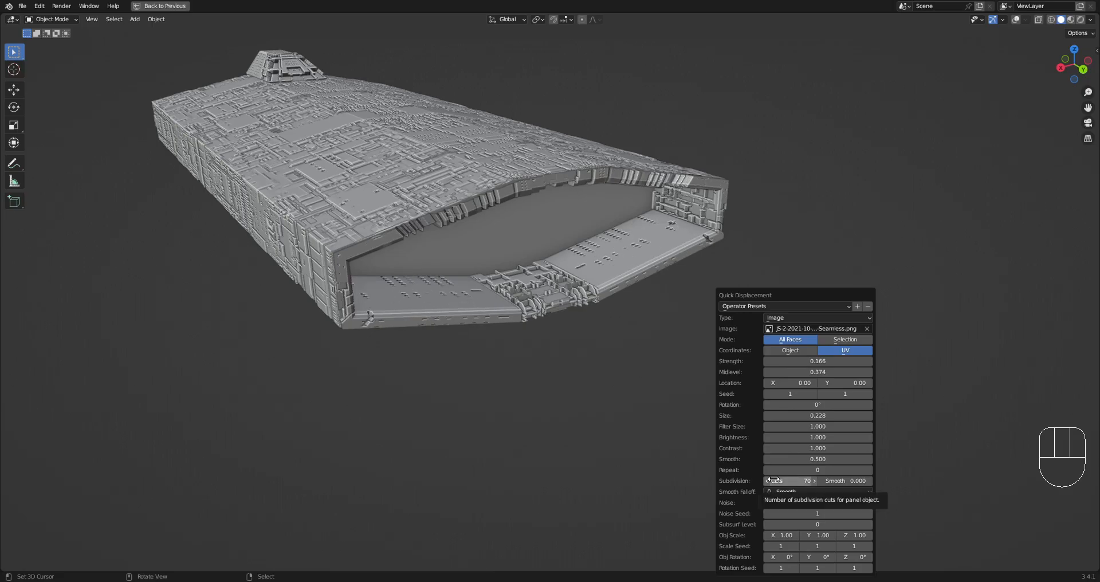
Examine the displaced rear opening and the whole ship from several angles.
middle_click_drag(774, 480, 690, 384)
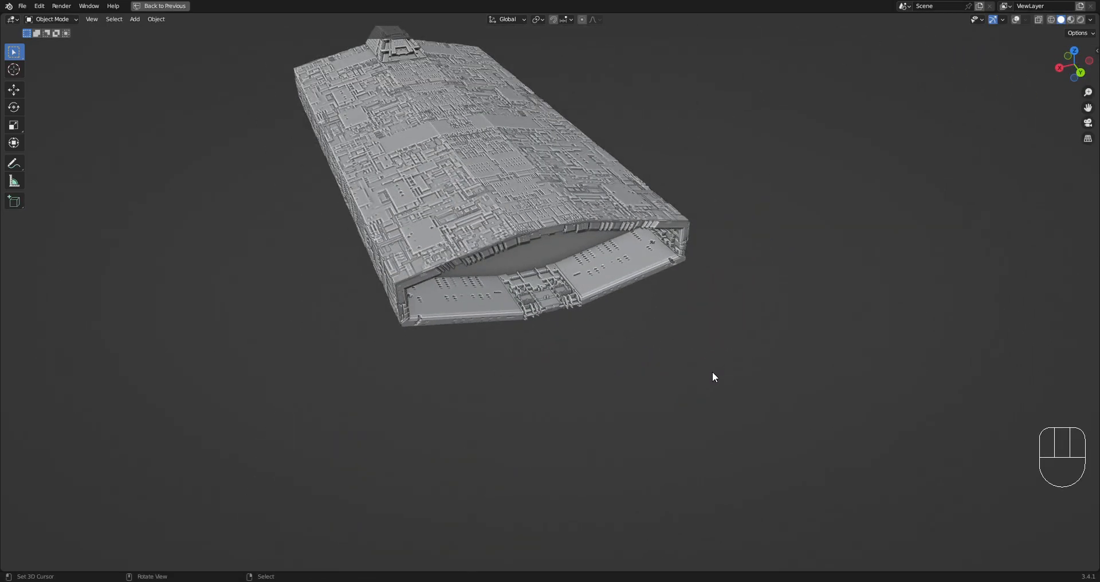
middle_click_drag(655, 353, 666, 362)
middle_click_drag(481, 207, 676, 275)
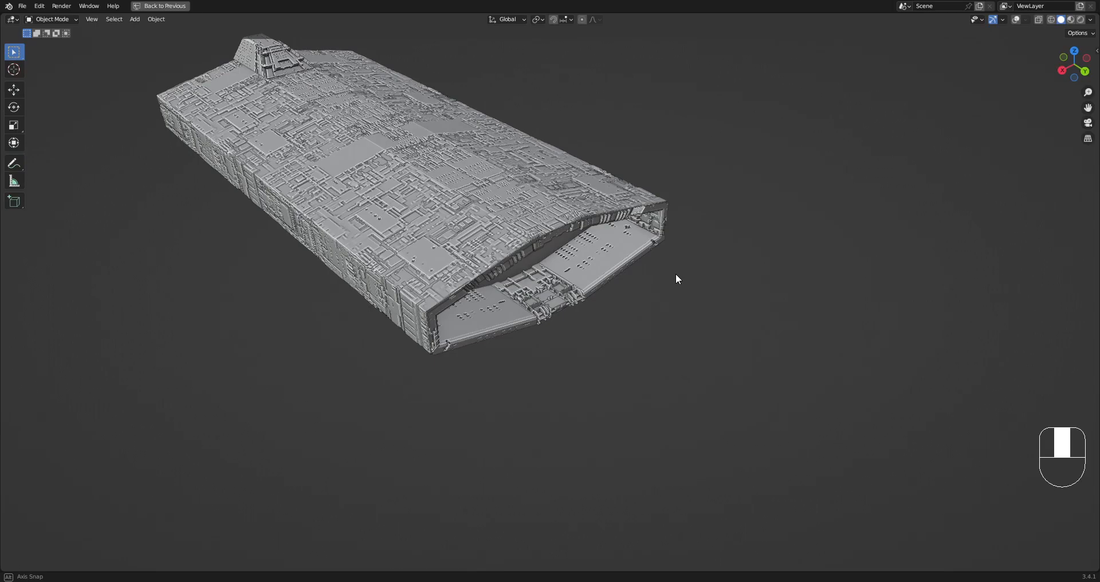
key("F9")
middle_click_drag(659, 296, 724, 276)
key("F9")
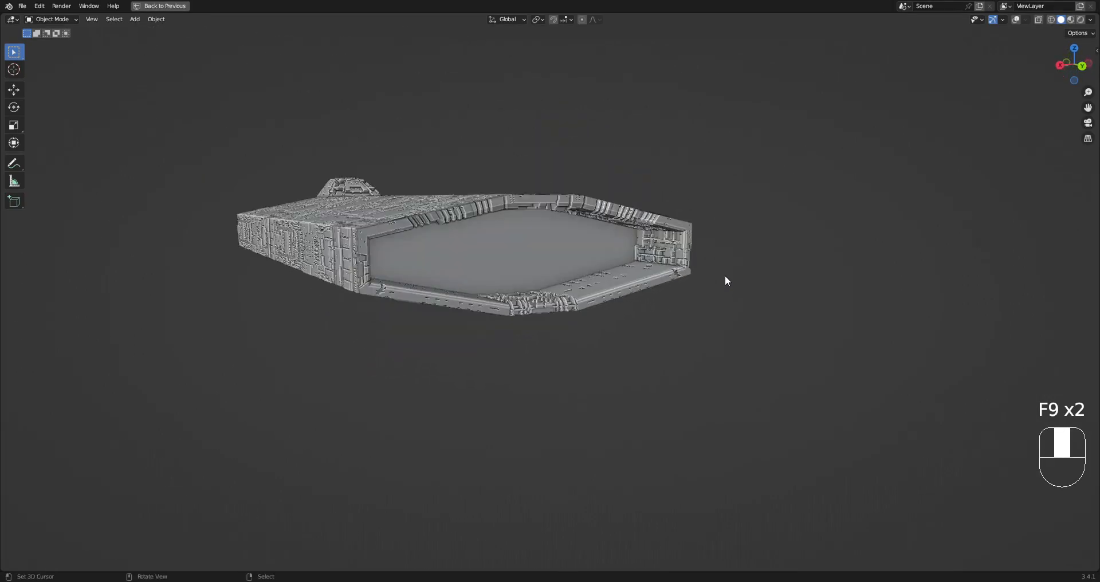
Adjust the last Quick Displacement's settings to vary the panel detail around the hull opening's inner walls.
key("F9")
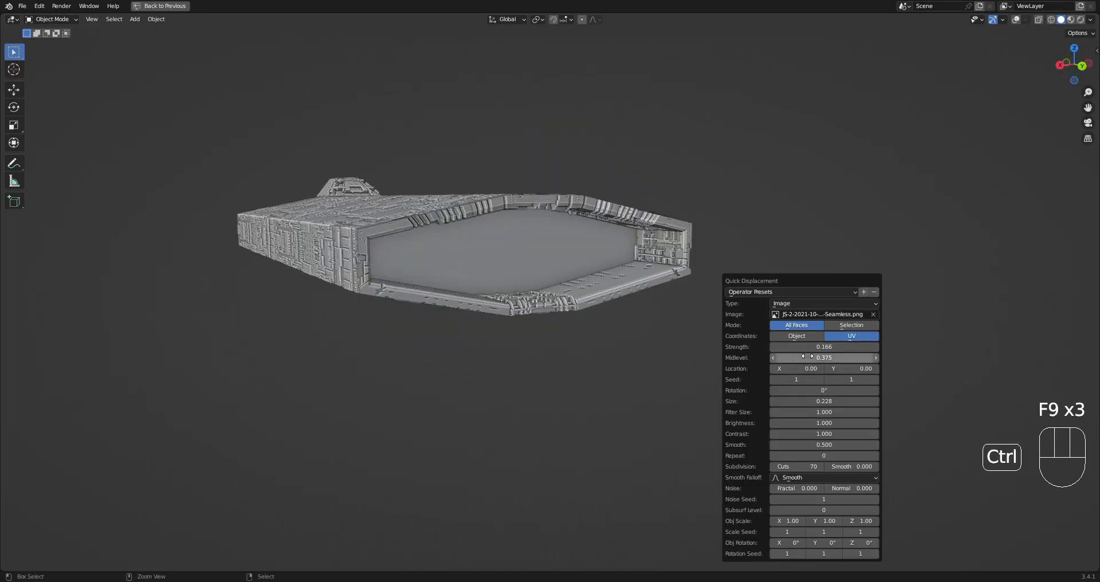
scroll(811, 378, "up", 2, "ctrl")
middle_click_drag(673, 302, 569, 310)
Select the four mesh faces of the flat back wall inside the hull opening.
key("Tab")
key("shift+alt+z")
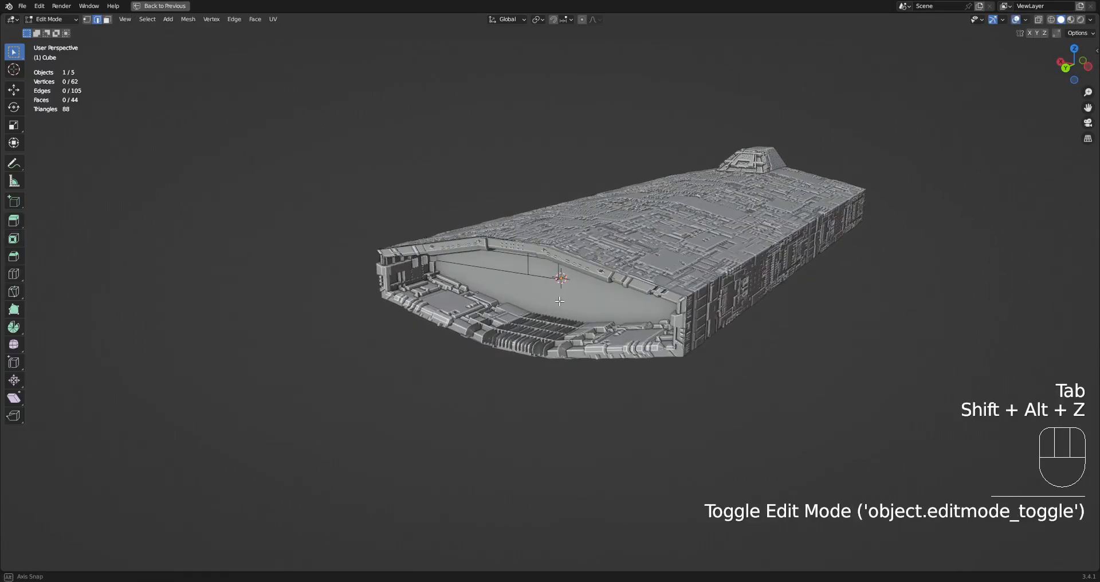
key("alt+a")
key("3")
left_click(527, 275)
right_click(487, 273, "shift")
right_click(488, 289, "shift")
right_click(526, 290, "shift")
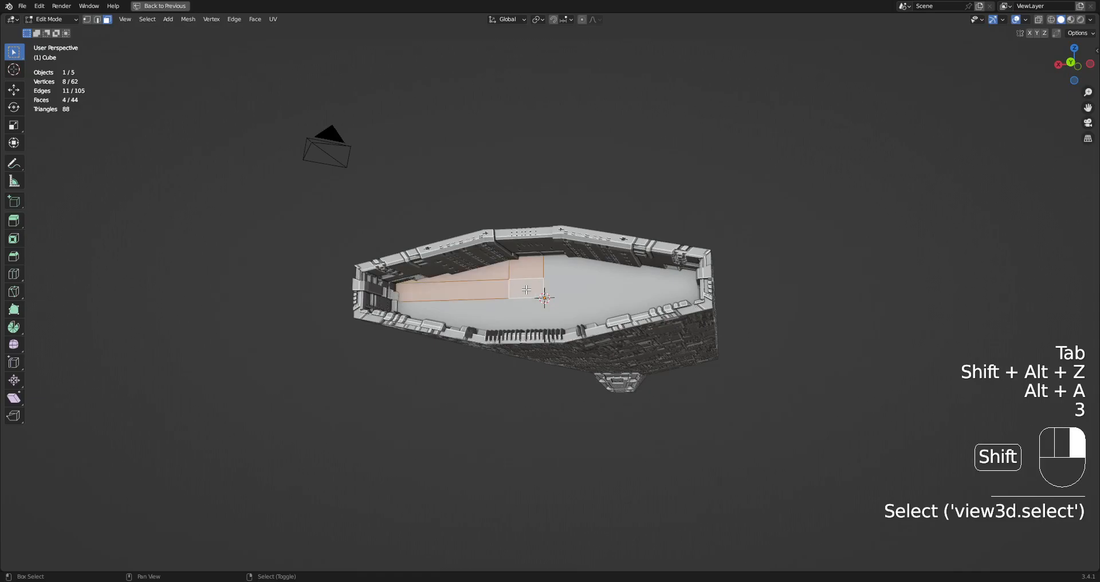
key("Tab")
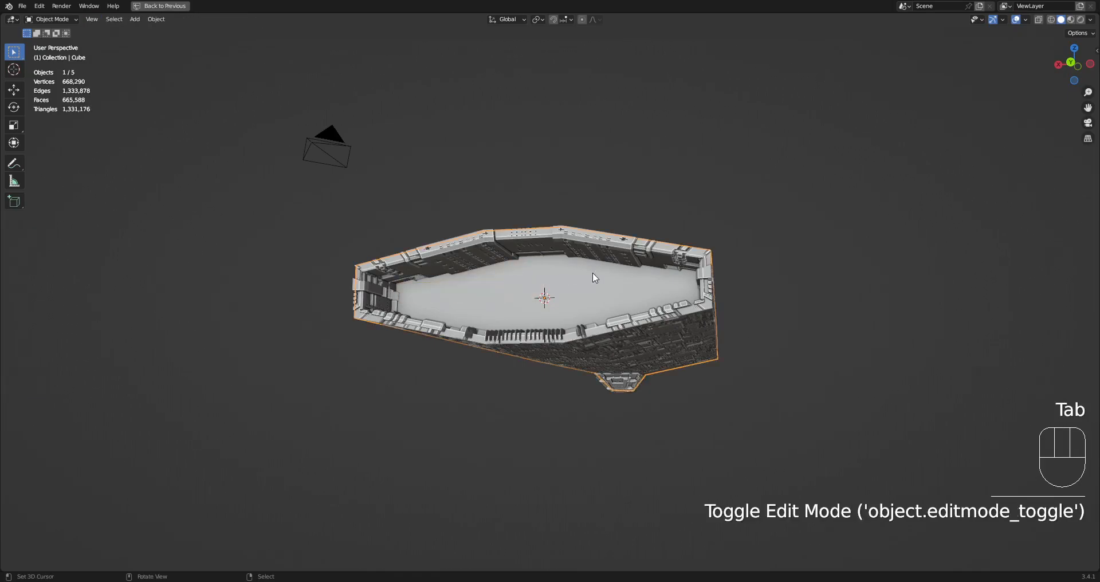
Extract the selected back wall faces into a separate object with Extract Faces and run Auto Mirror on it.
key("shift+q")
mouse_move(586, 303)
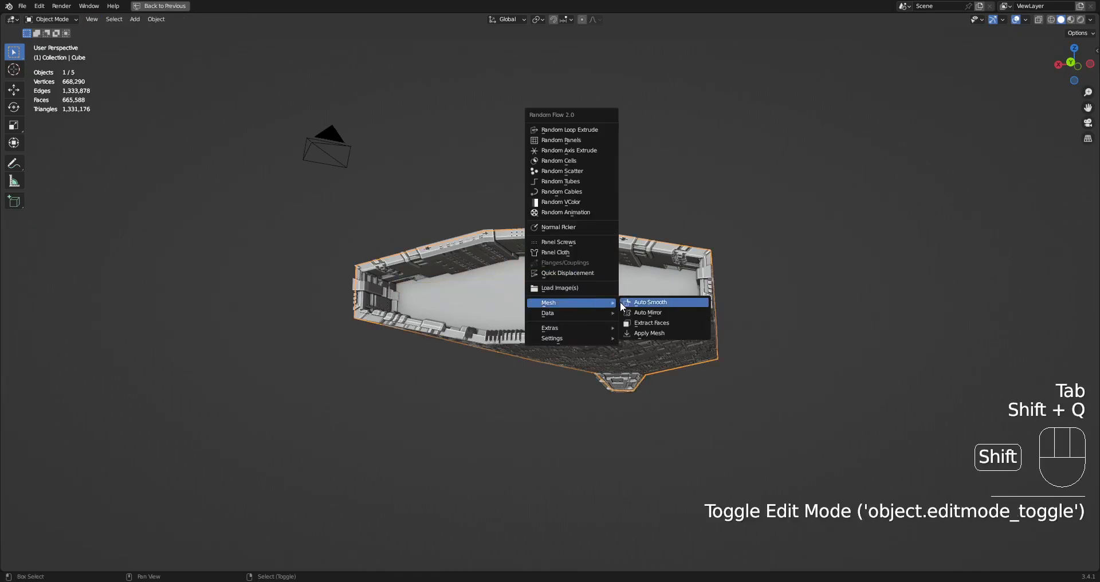
left_click(638, 323)
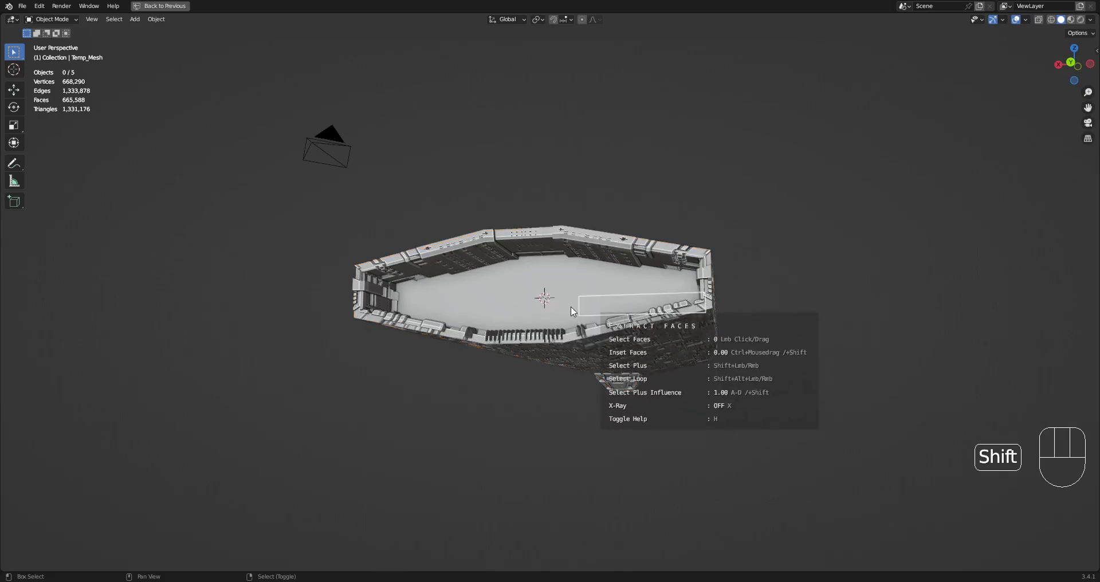
left_click(524, 296)
key("shift+ctrl+x")
left_click(524, 296)
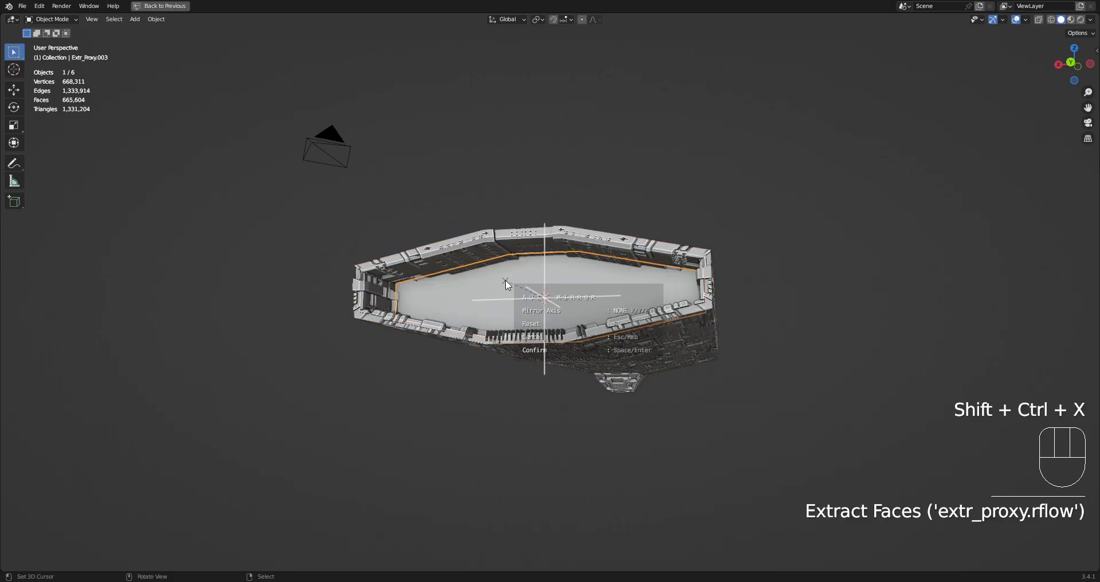
left_click(506, 284)
Select all faces of the extracted back wall and UV unwrap them.
key("Tab")
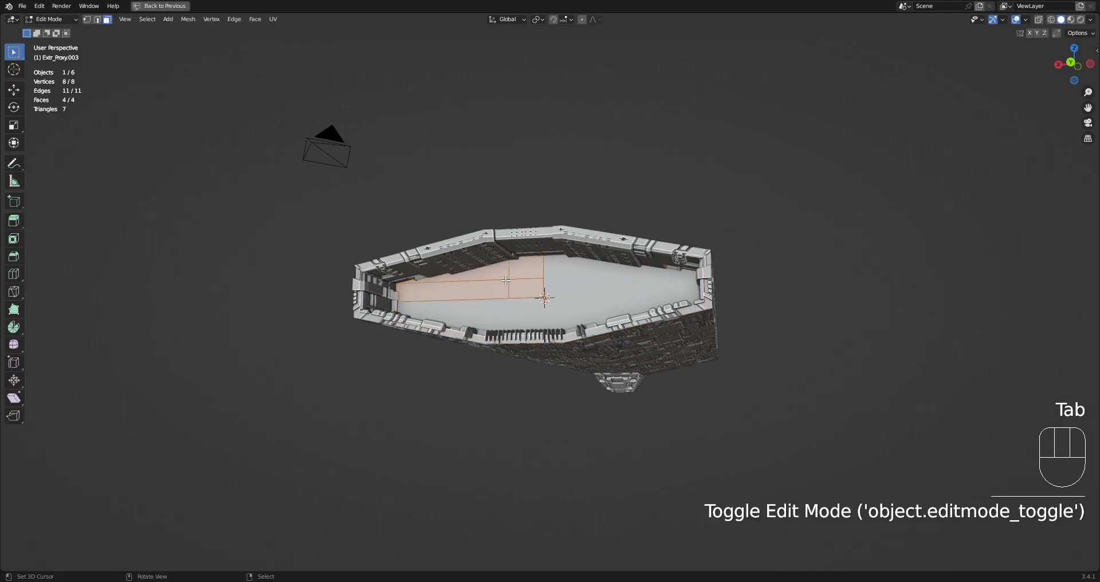
key("a")
key("Tab")
key("Tab")
key("u")
left_click(540, 282)
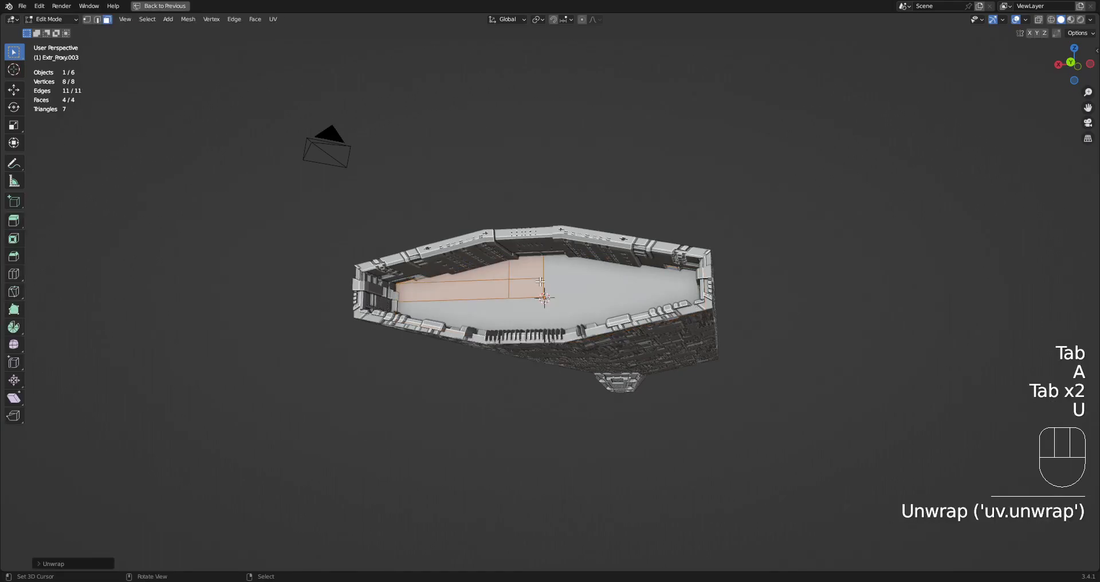
key("Tab")
Apply Quick Displacement to the extracted wall with the JS-2-2021-10-...-Seamless.png image, and hide the viewport overlays.
key("shift+q")
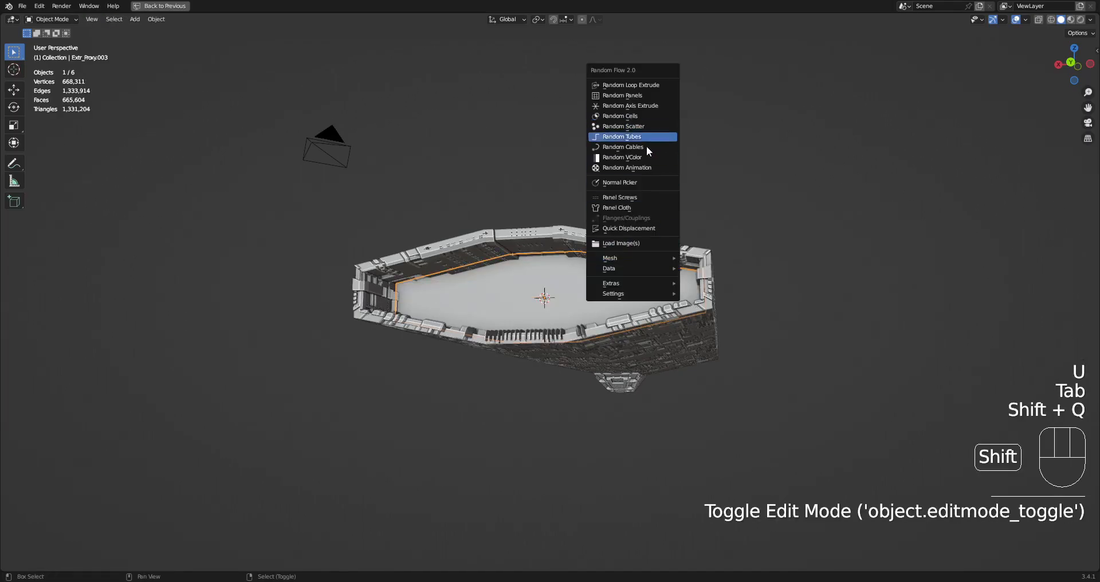
left_click(648, 228)
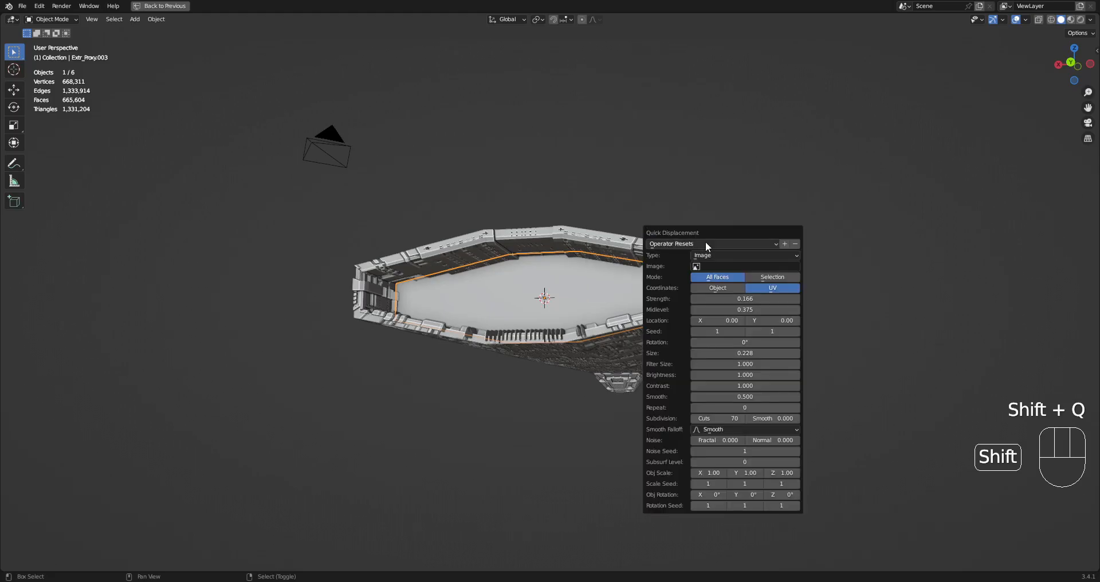
left_click(725, 266)
left_click(729, 302)
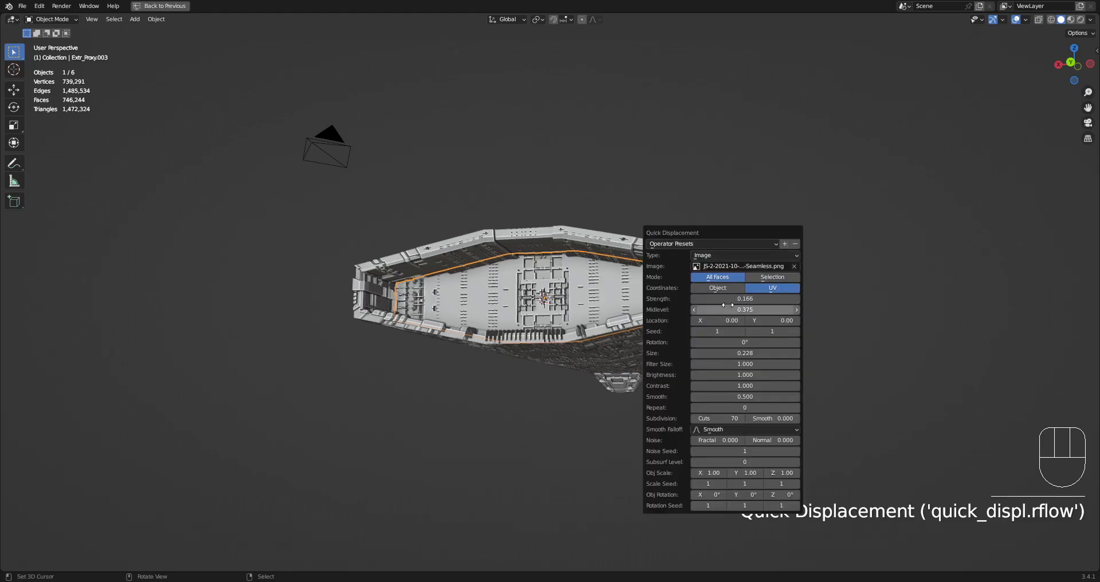
middle_click_drag(584, 286, 678, 279)
key("shift+alt+z")
Try different back wall displacement patterns with the first seed at 14 and the location seed at 4.
key("F9")
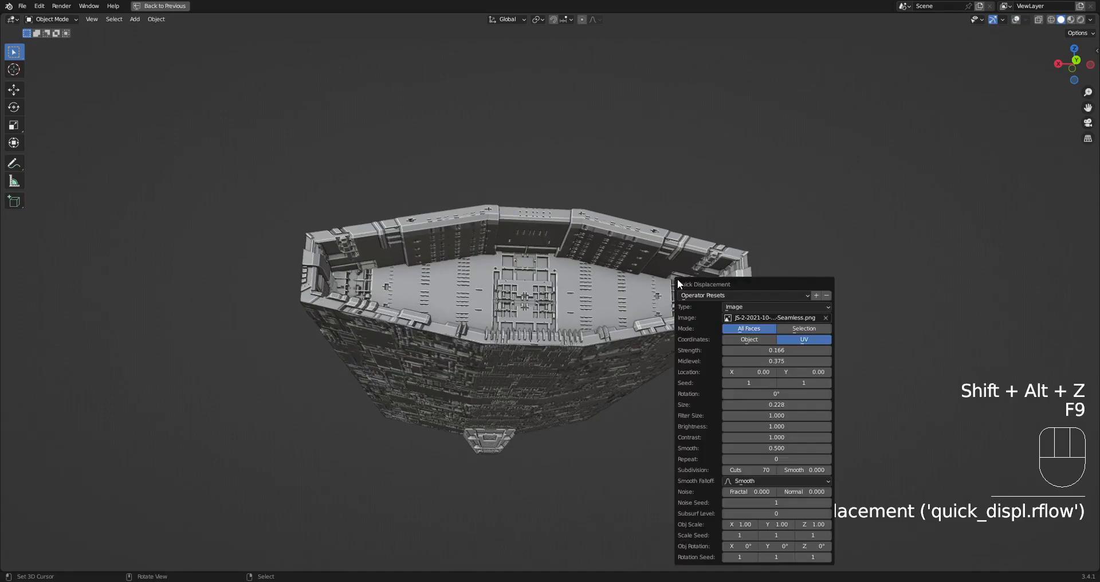
scroll(755, 381, "up", 1, "ctrl")
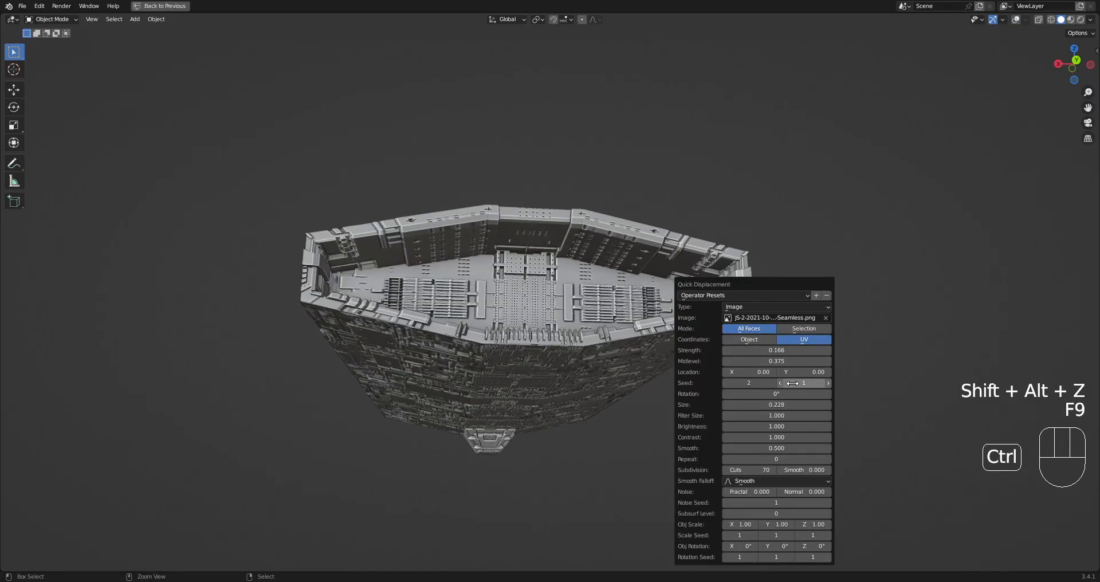
scroll(797, 382, "up", 3, "ctrl")
scroll(753, 384, "up", 4, "ctrl")
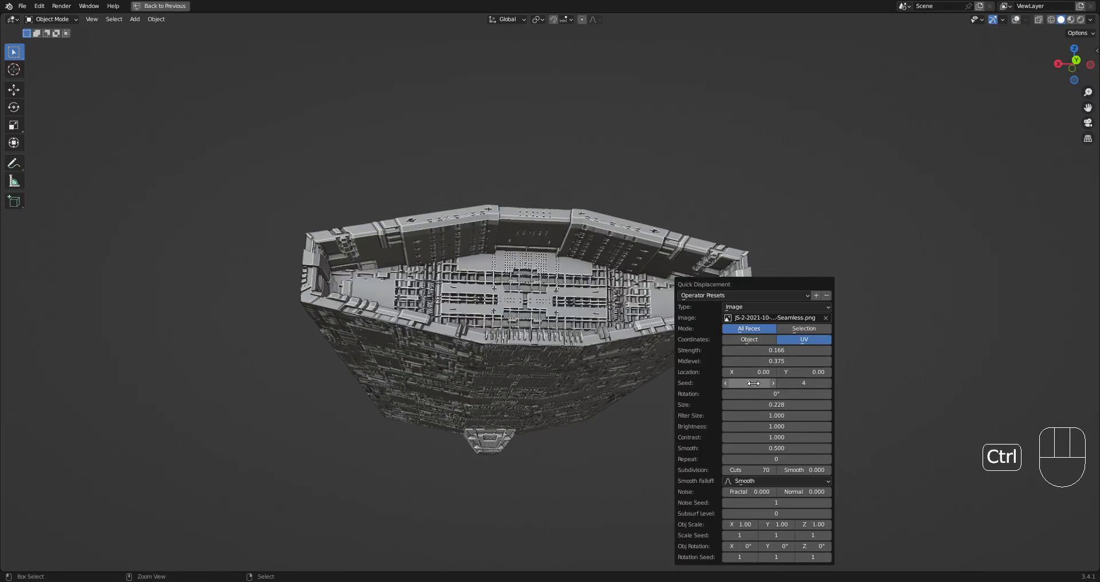
scroll(753, 385, "up", 5, "ctrl")
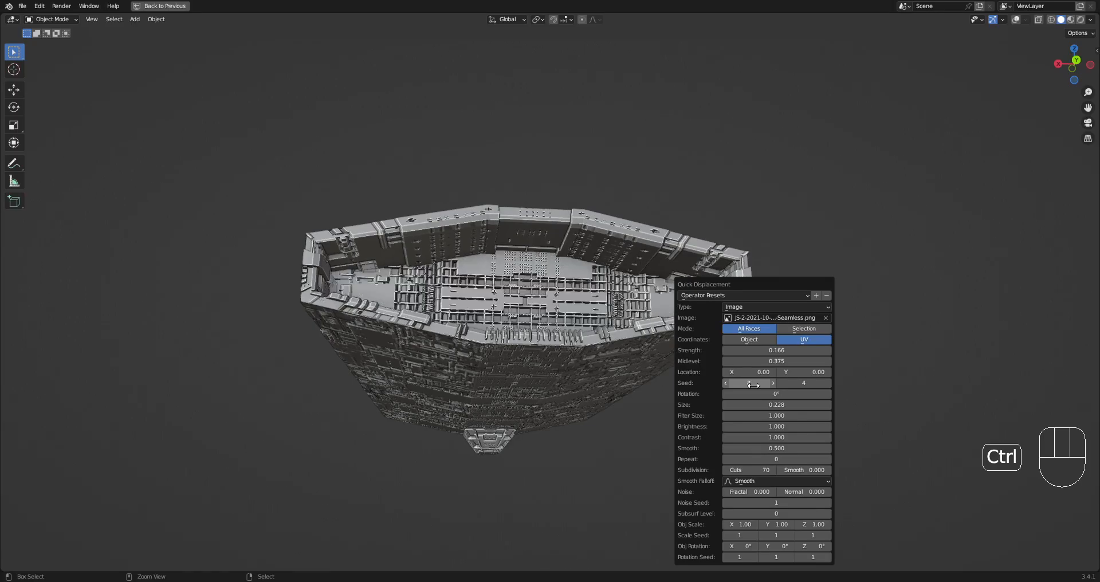
scroll(753, 385, "up", 3, "ctrl")
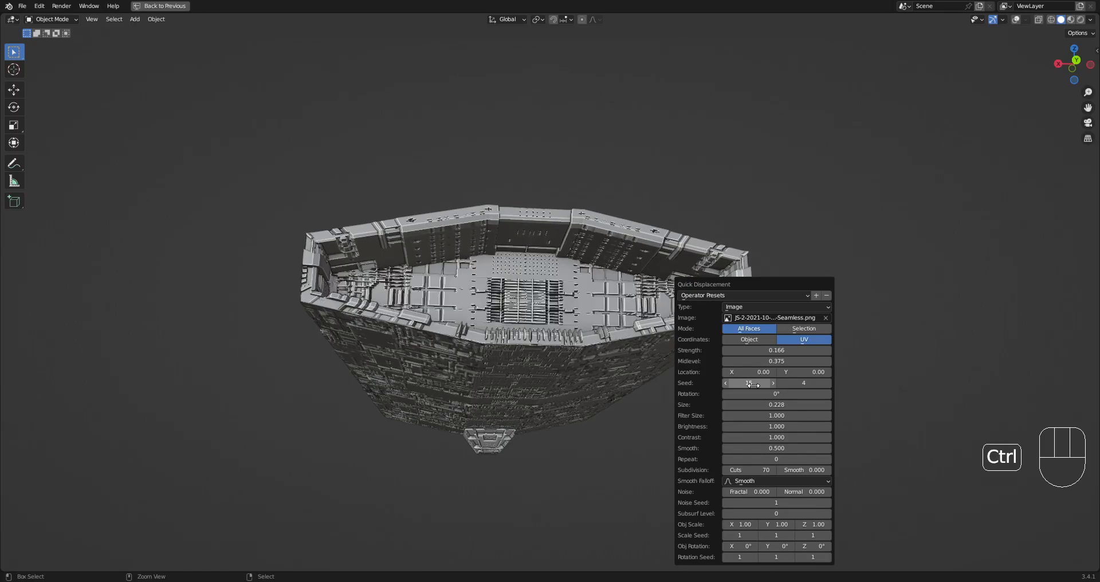
mouse_move(656, 289)
middle_mouse_down()
mouse_move(655, 322)
mouse_move(665, 308)
middle_mouse_up()
Set the back wall displacement's first seed to 15, its location seed to 19 and its rotation to 0.1°.
key("F9")
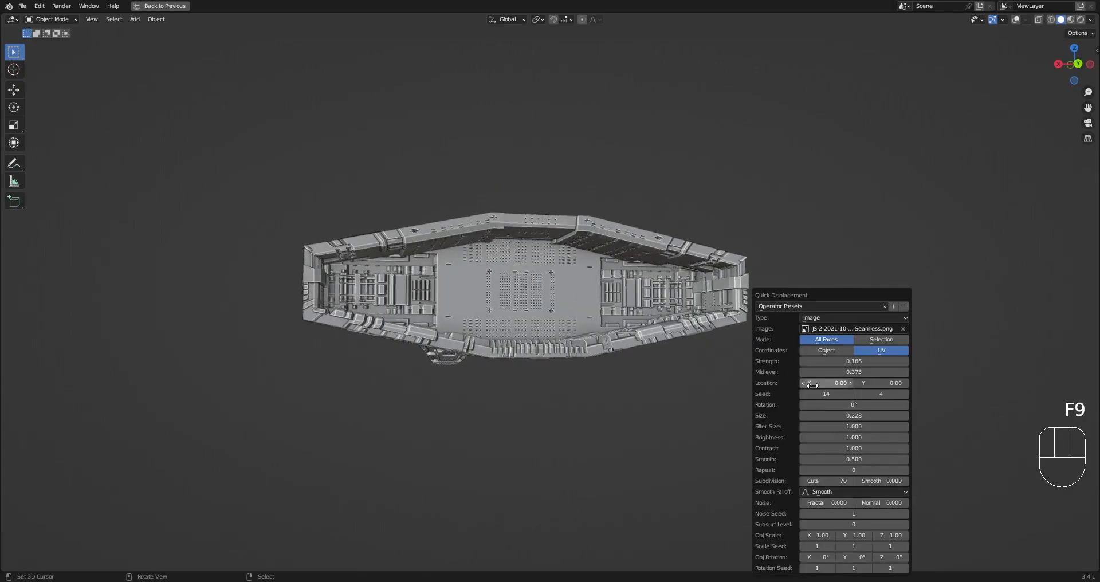
scroll(869, 395, "up", 2, "ctrl")
scroll(868, 395, "up", 4, "ctrl")
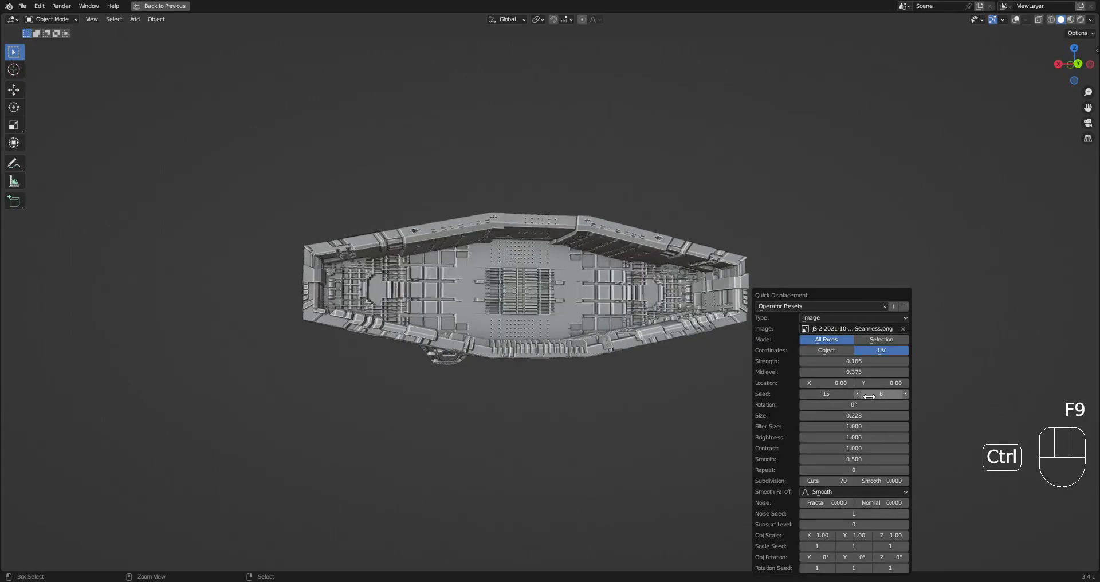
scroll(869, 398, "up", 3, "ctrl")
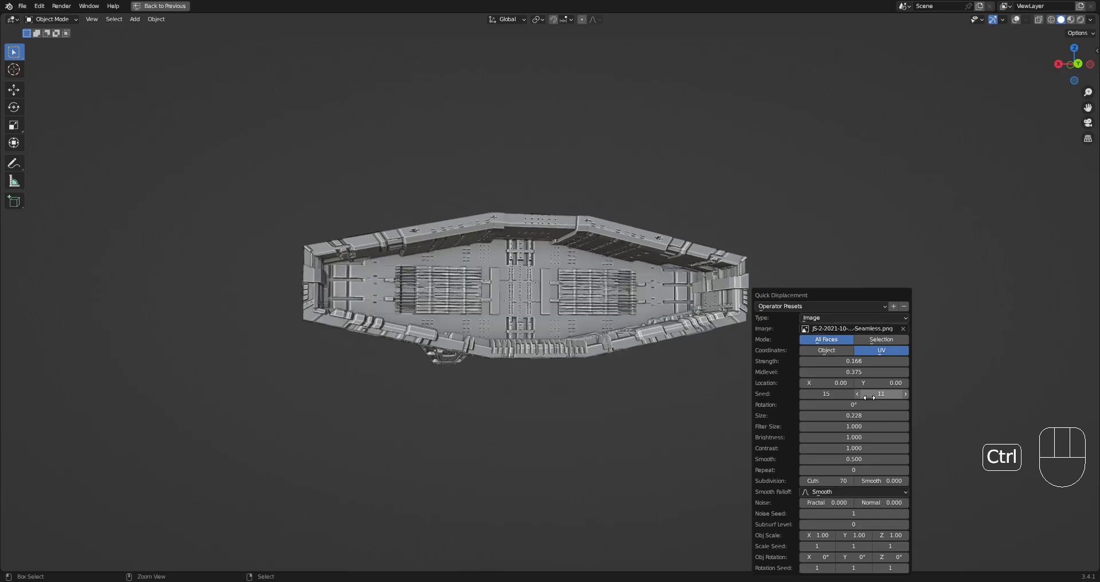
scroll(868, 404, "up", 1, "ctrl")
scroll(873, 396, "up", 1, "ctrl")
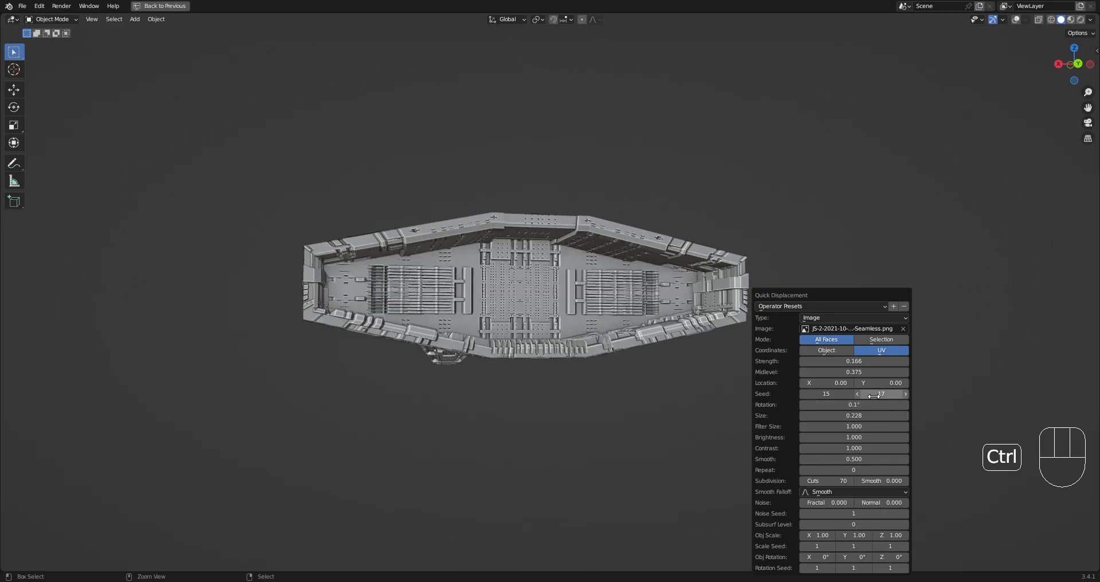
scroll(874, 396, "up", 1, "ctrl")
scroll(874, 395, "up", 1, "ctrl")
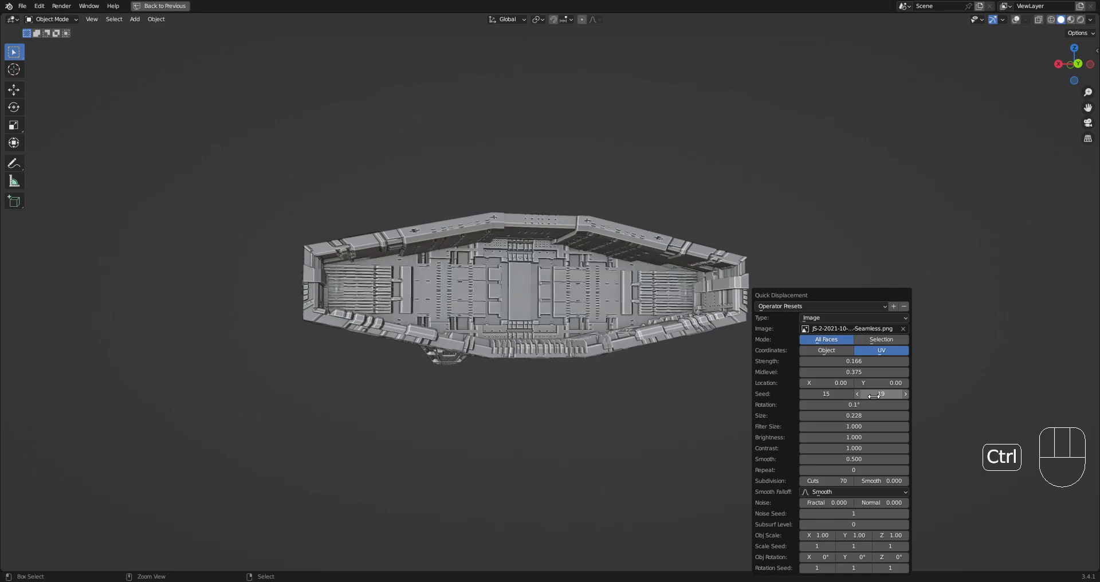
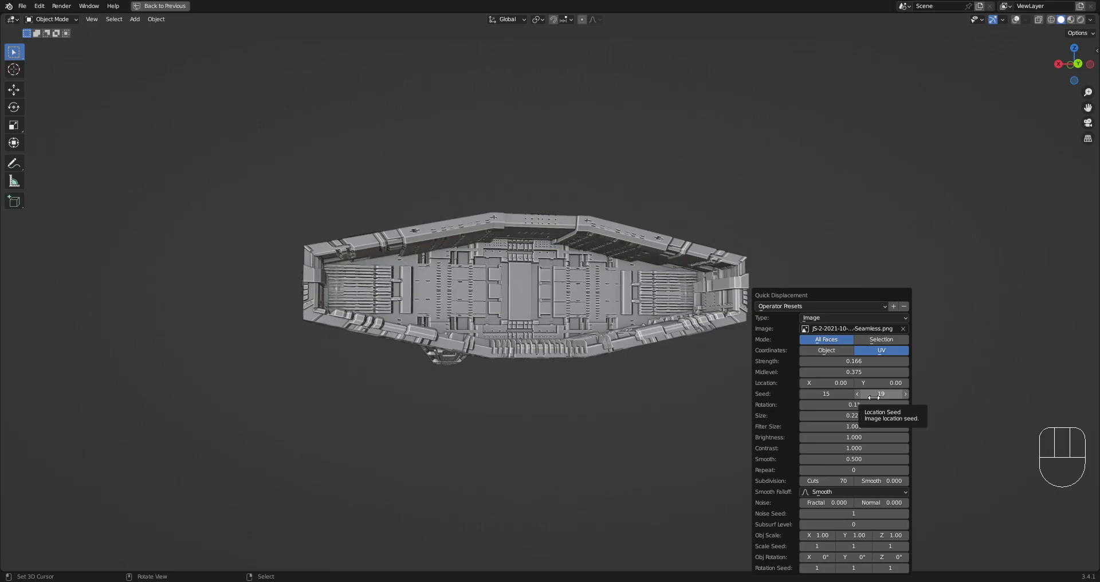
Set the first seed of the back wall displacement to 22, keeping the location seed at 19.
scroll(825, 394, "up", 2, "ctrl")
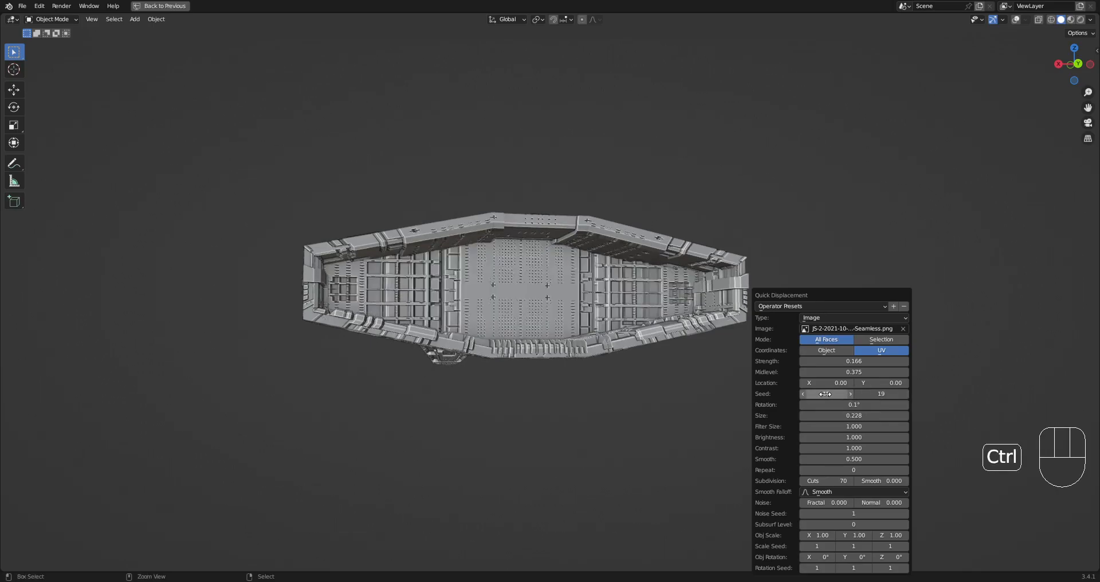
scroll(825, 395, "up", 3, "ctrl")
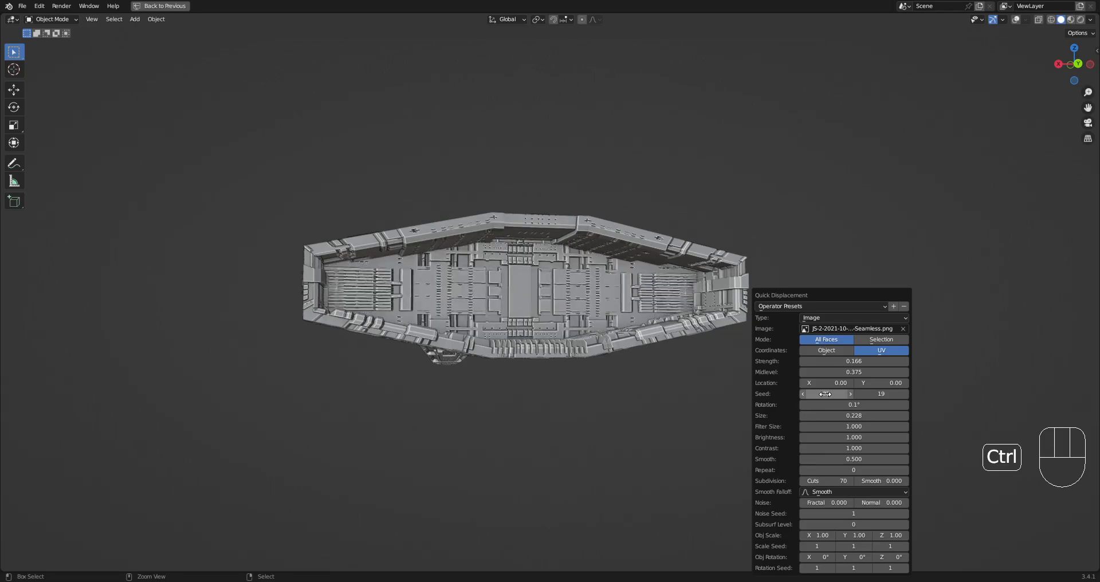
scroll(826, 394, "up", 2, "ctrl")
middle_click_drag(441, 357, 606, 286)
key("F9")
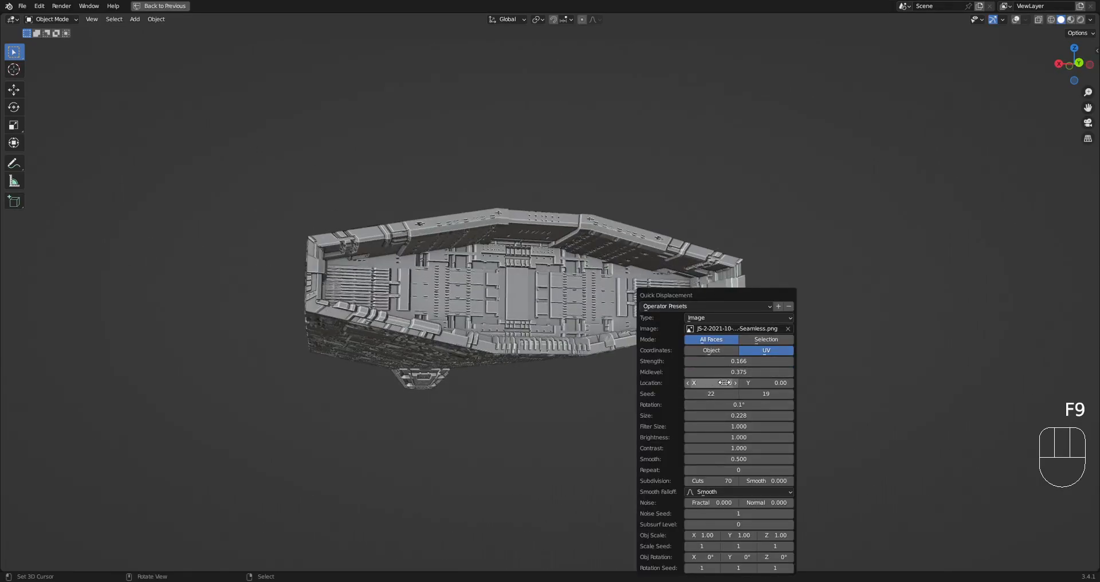
scroll(757, 396, "up", 1, "ctrl")
scroll(758, 396, "down", 1, "ctrl")
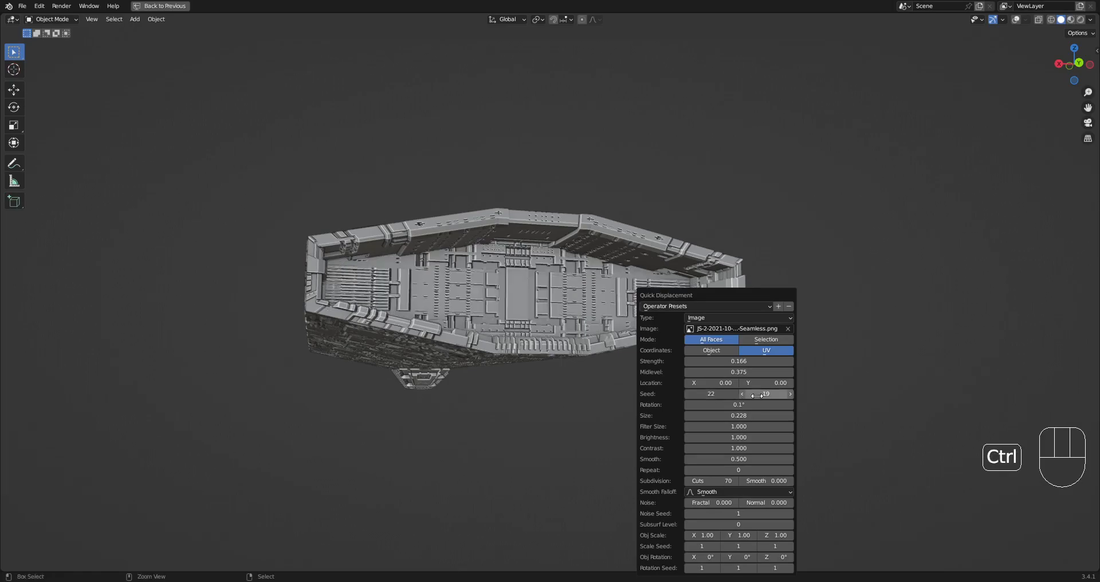
Check the detailed hull from several sides and save the scene to ship6.blend.
middle_click_drag(410, 373, 678, 285)
key("ctrl+s")
key("shift+q")
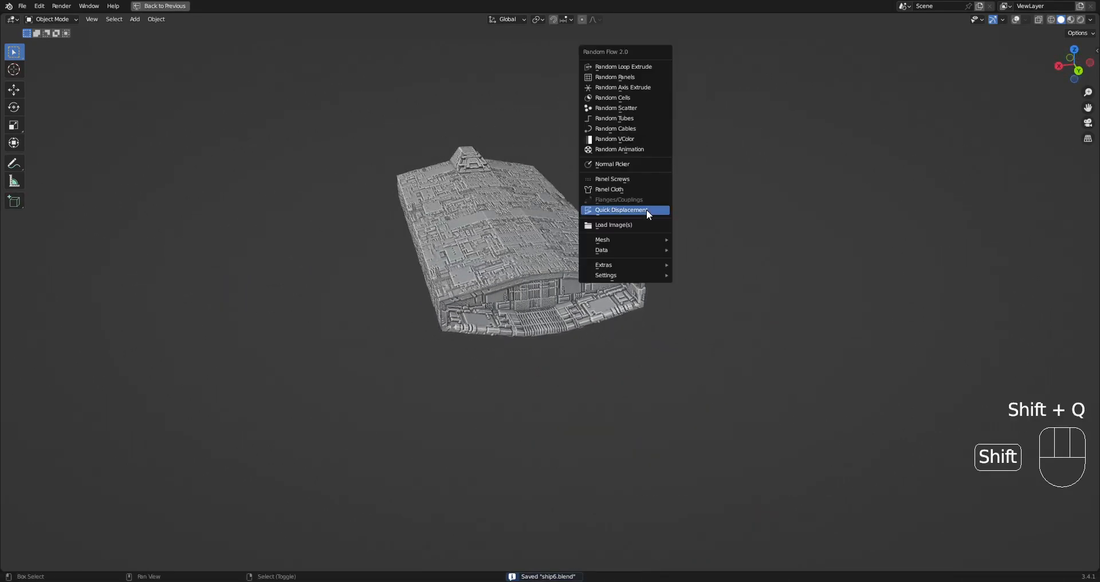
scroll(545, 284, "up", 1)
middle_click_drag(546, 286, 710, 273)
key("ctrl+s")
middle_click_drag(195, 206, 608, 241)
key("ctrl+s")
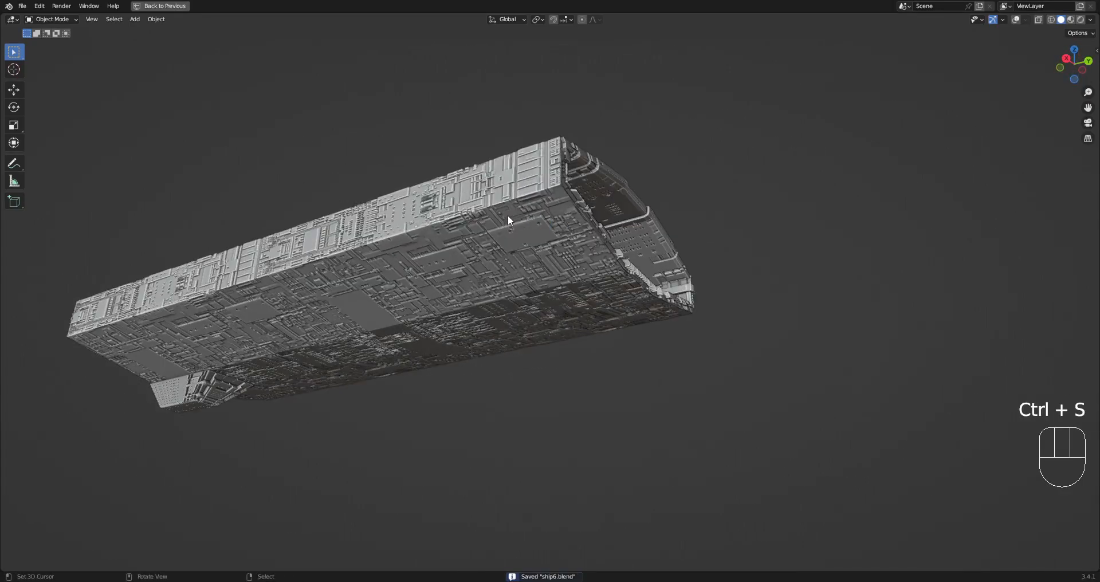
key("F4")
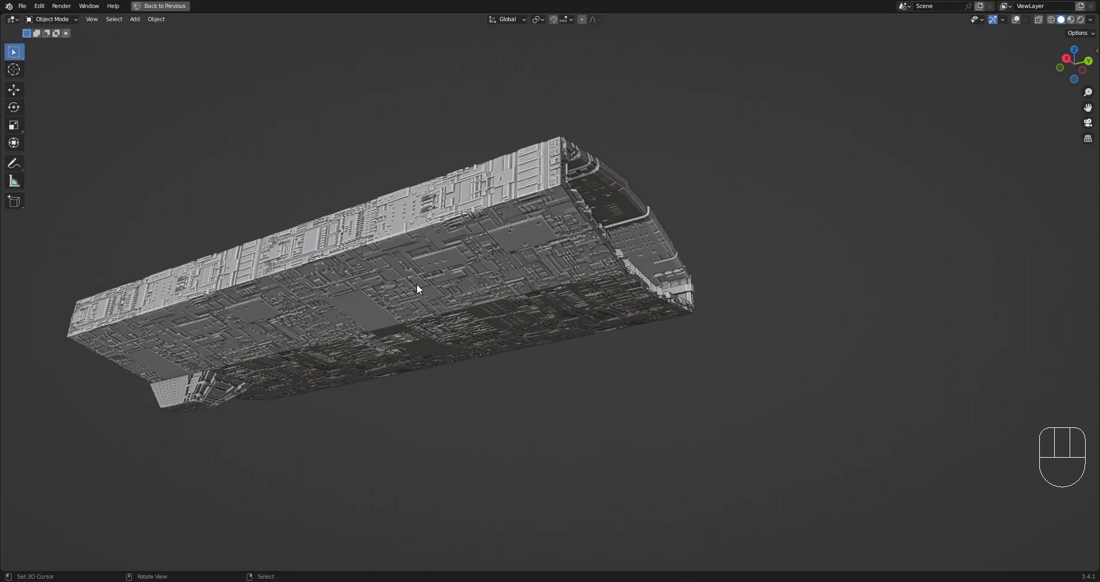
Show the overlays again and select all mesh objects of the ship with Select Grouped, starting from the hull and tower.
left_click(545, 267)
key("shift+alt+z")
middle_click_drag(545, 267, 573, 344)
left_click(668, 284, "shift")
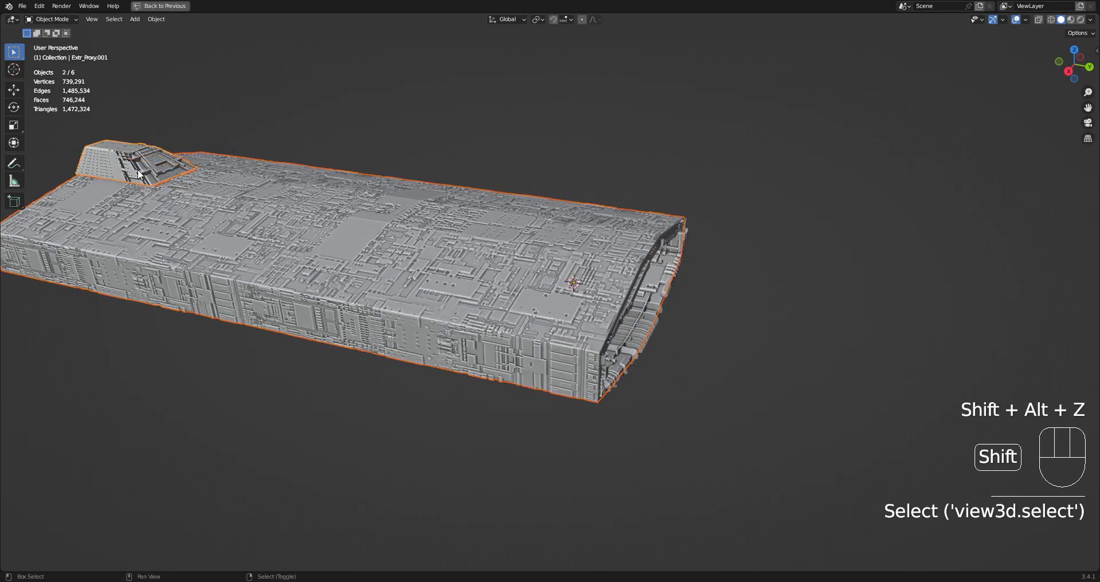
key("shift+g")
left_click(665, 282)
Assign the existing "plating" material to all selected ship meshes and restore the full window layout.
key("shift+ctrl+x")
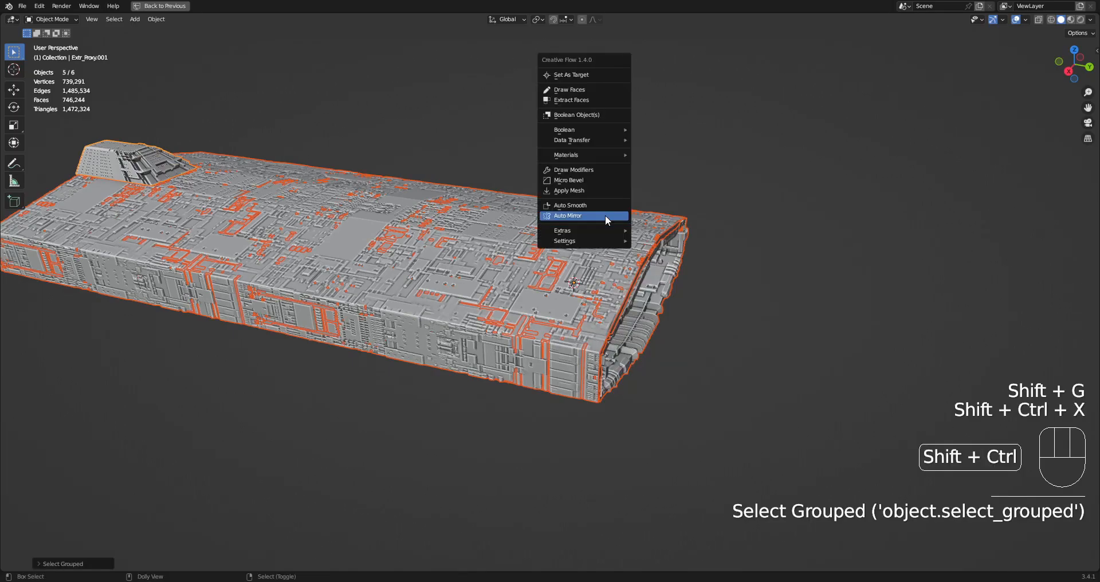
mouse_move(593, 154)
left_click(653, 151)
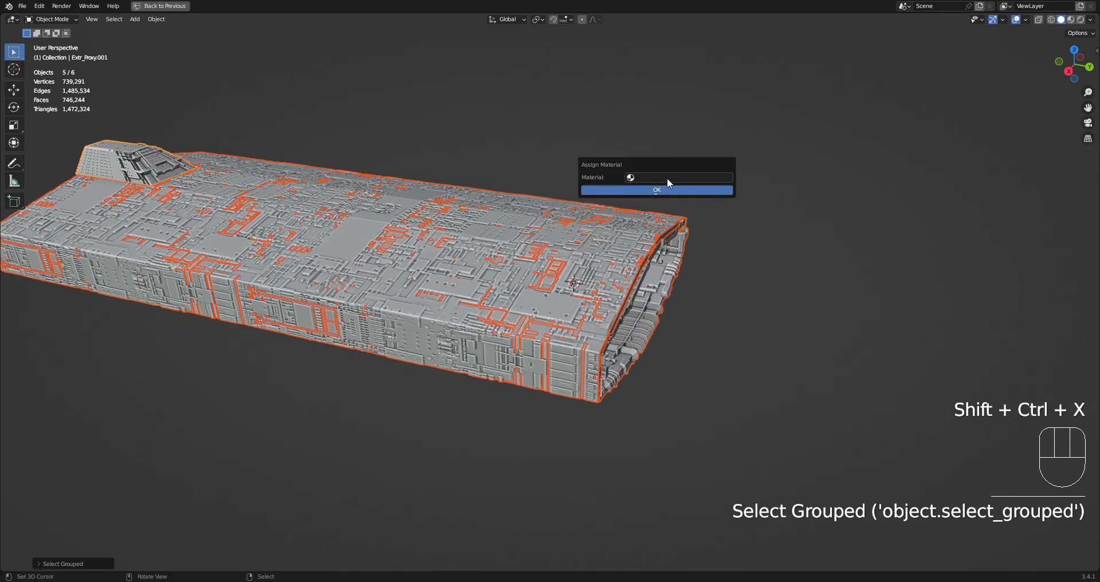
left_click(668, 179)
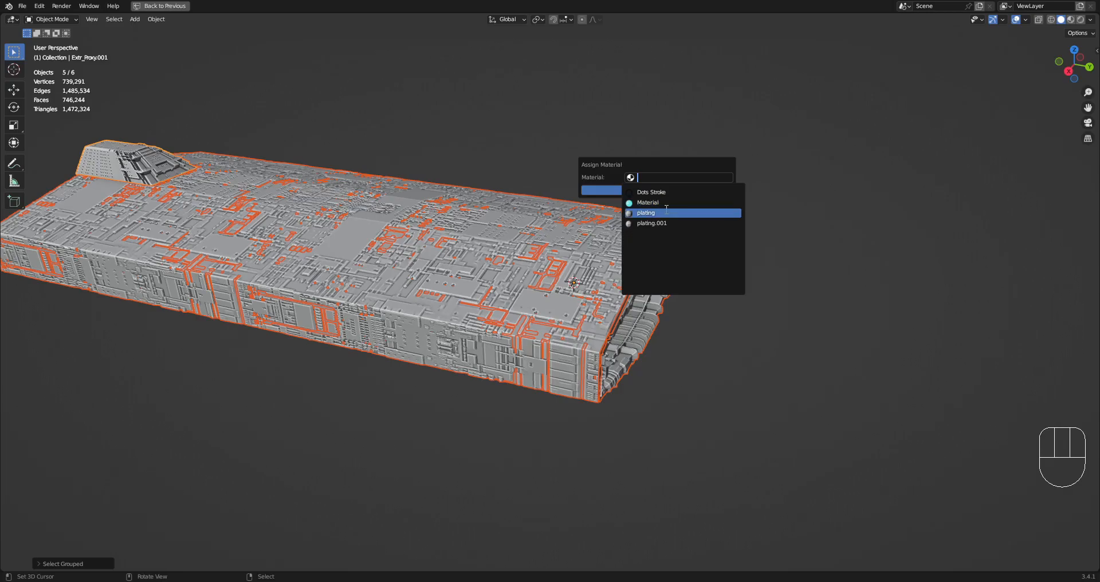
left_click(666, 212)
left_click(657, 190)
middle_click_drag(676, 269, 653, 277)
key("ctrl+space")
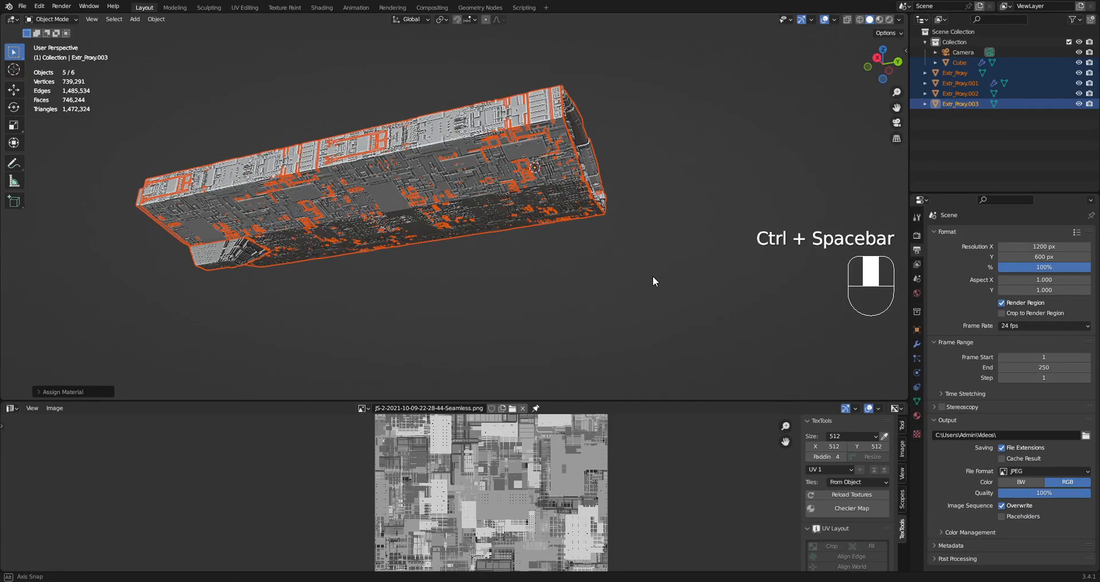
Change the image editor area to the Shader Editor and turn off the Screencast Keys display.
left_click(13, 408)
left_click(40, 501)
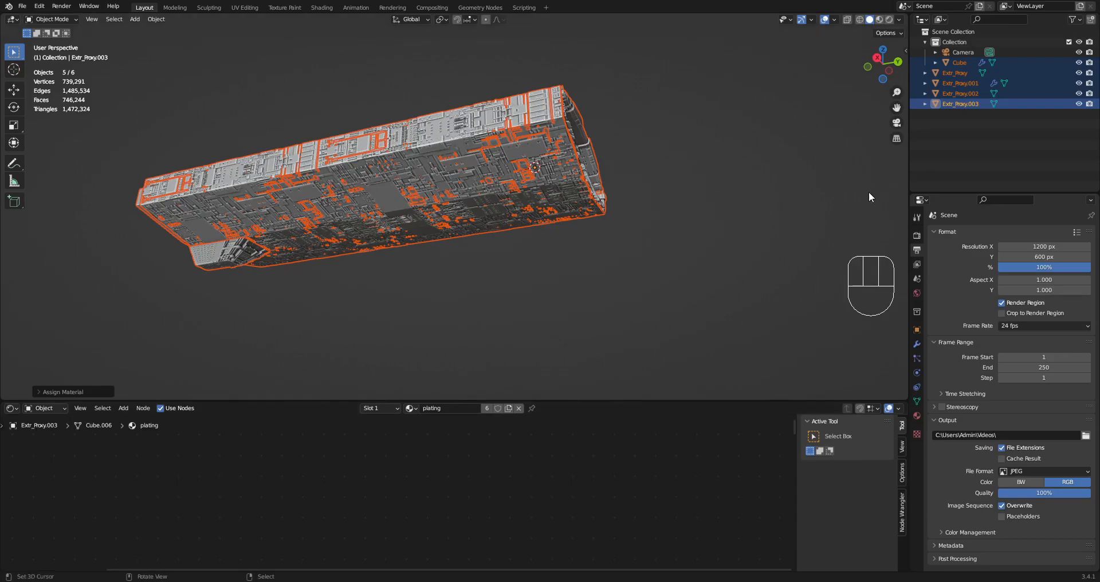
key("n")
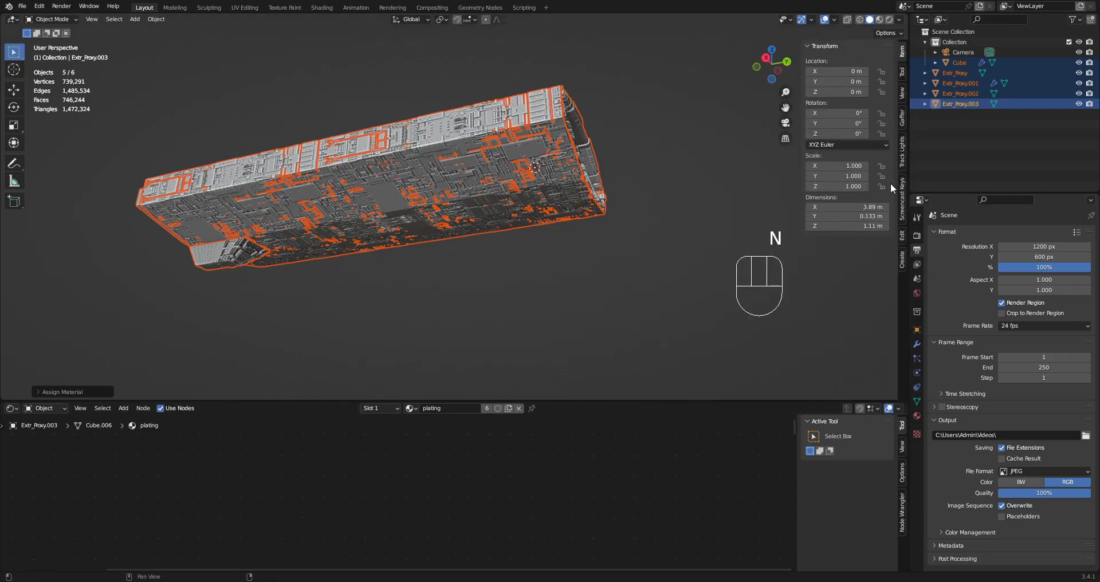
left_click(902, 197)
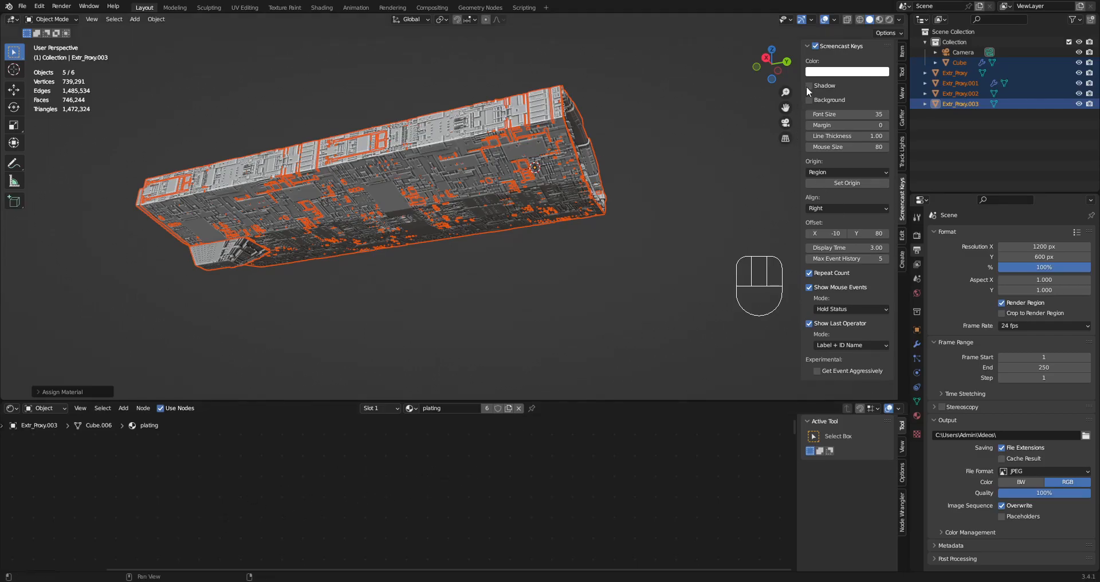
mouse_move(677, 131)
middle_mouse_down()
mouse_move(658, 157)
mouse_move(641, 272)
mouse_move(663, 133)
middle_mouse_up()
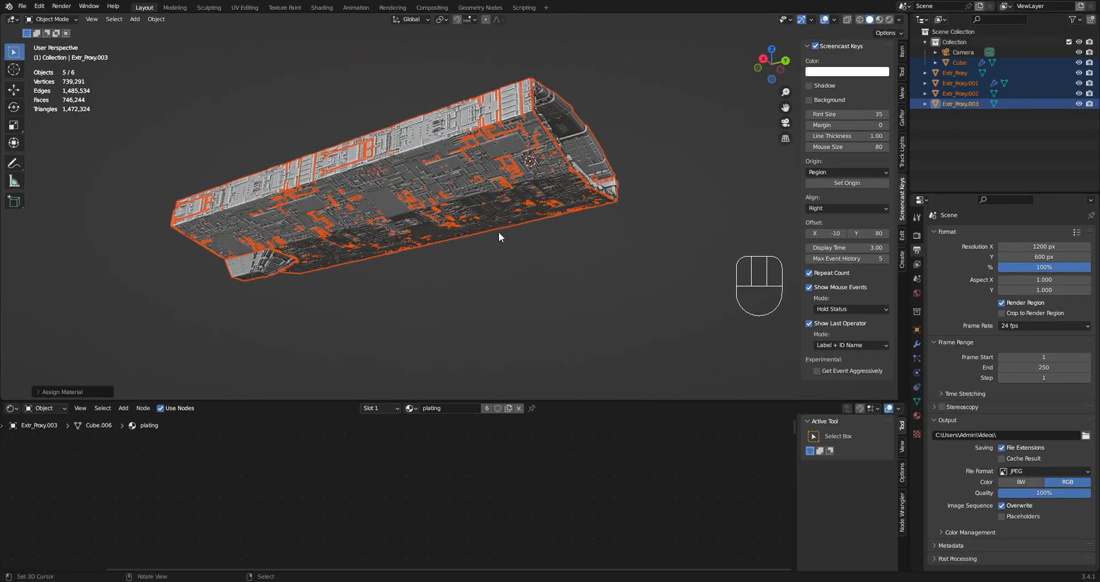
left_click(815, 46)
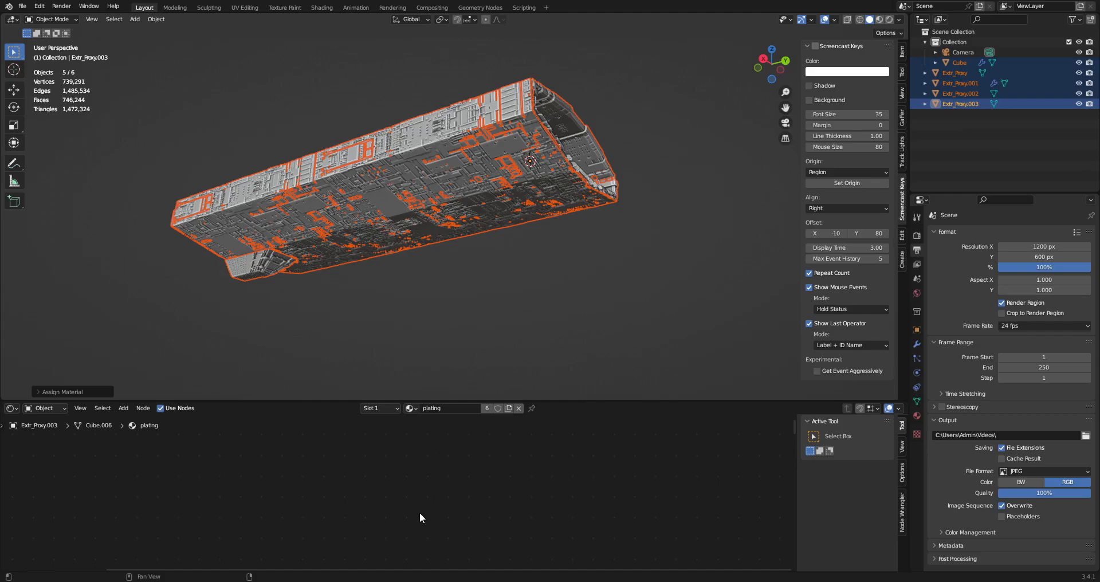
Bring the whole plating node tree into view, deselect all objects and save the scene to ship6.blend.
scroll(539, 341, "up", 2)
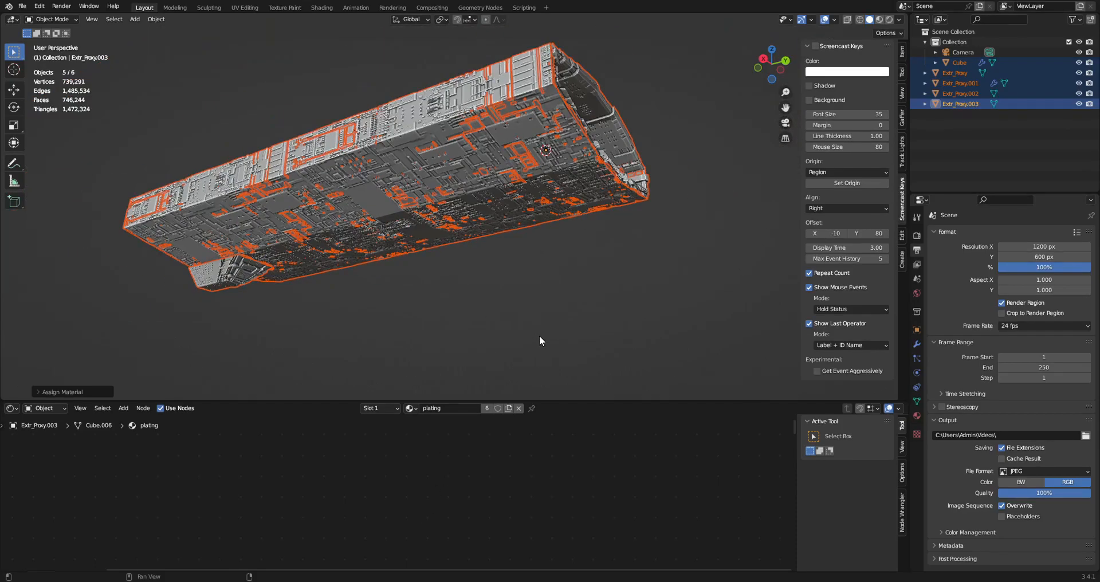
key("Home")
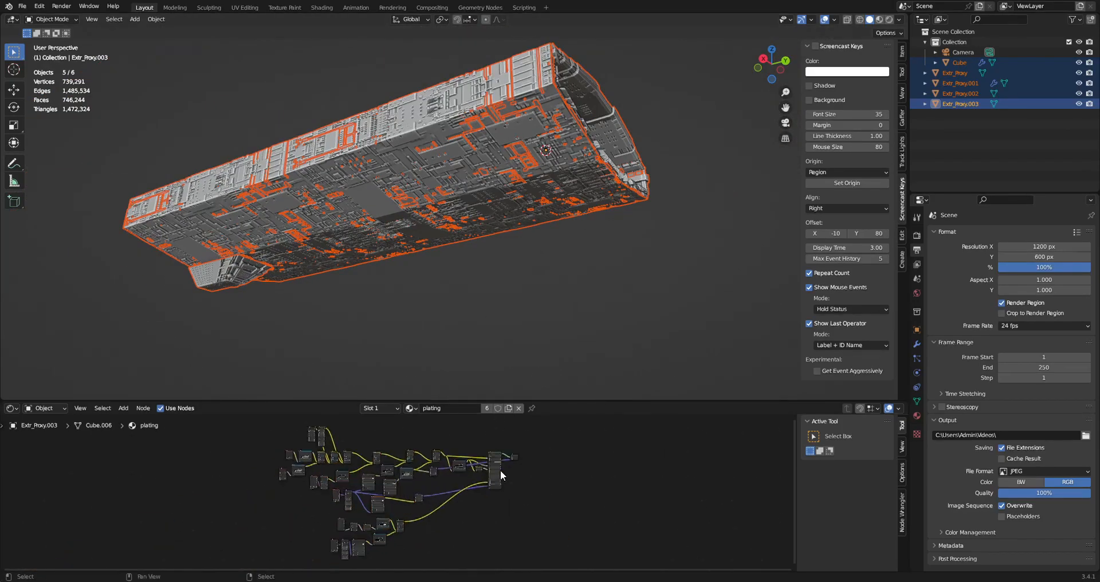
scroll(521, 216, "down", 1)
key("alt+a")
middle_click_drag(522, 215, 555, 237)
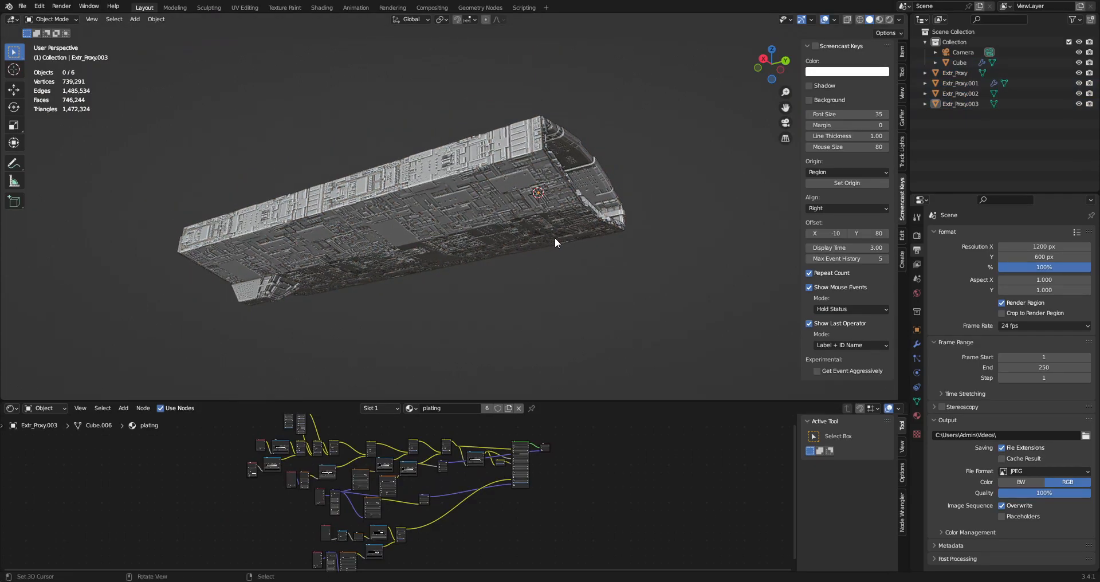
key("ctrl+s")
Set a render region around the whole ship and preview it in Rendered shading.
key("ctrl+b")
left_click_drag(173, 108, 669, 307)
key("z")
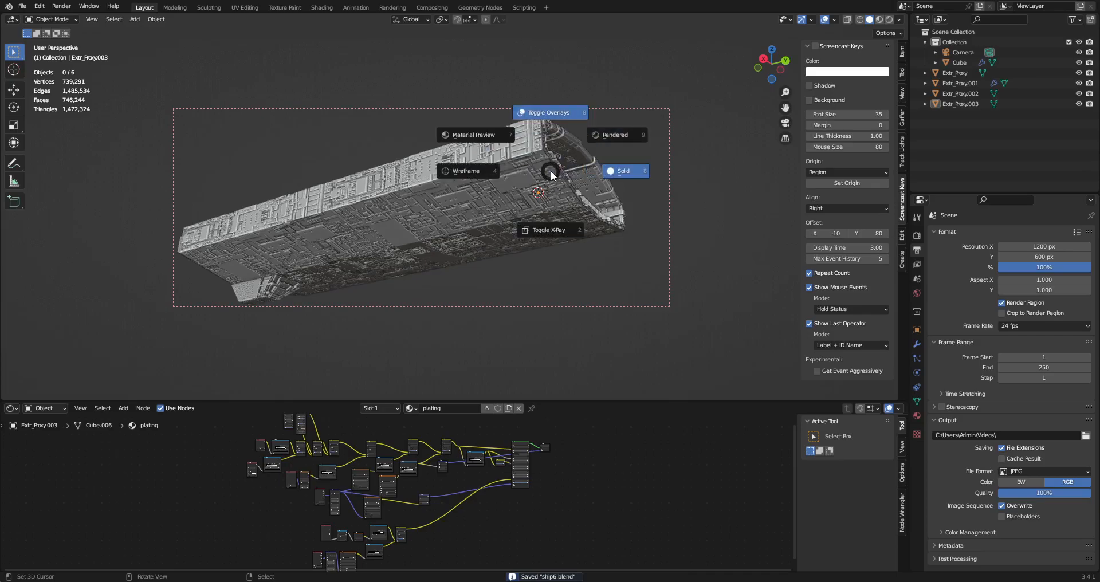
left_click(622, 135)
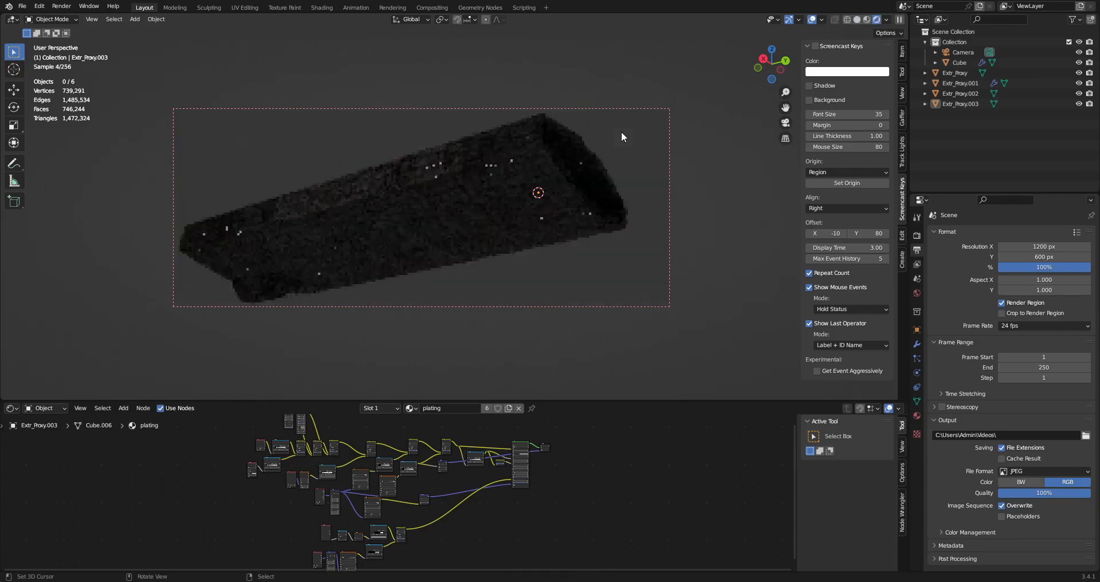
Return to Solid shading and enable Gaffer's HDRI handler for the world with Kloofendal 38d Partly Cloudy.
left_click(917, 293)
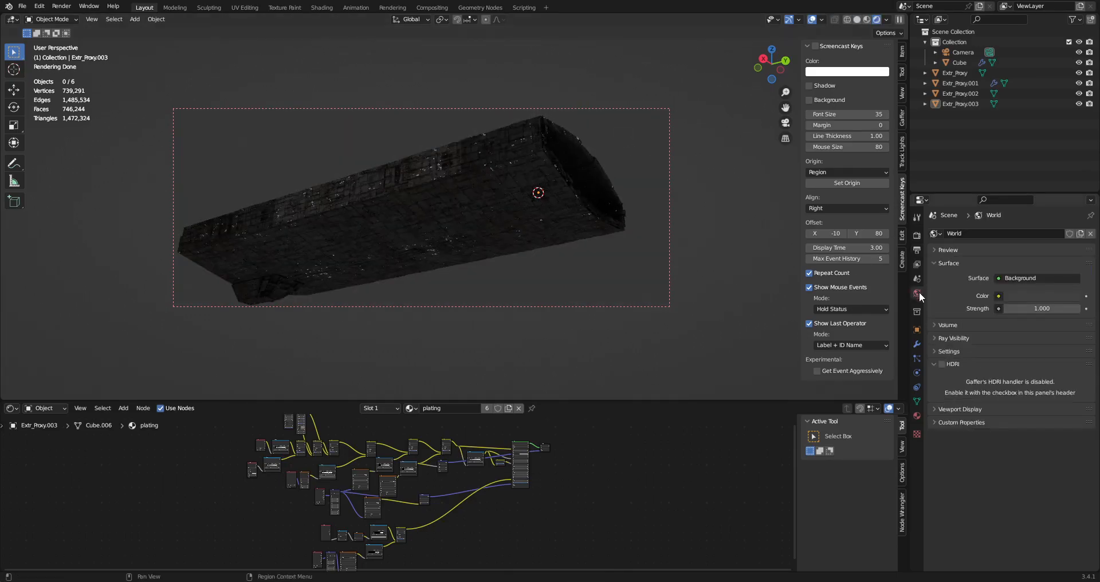
key("z")
left_click(680, 256)
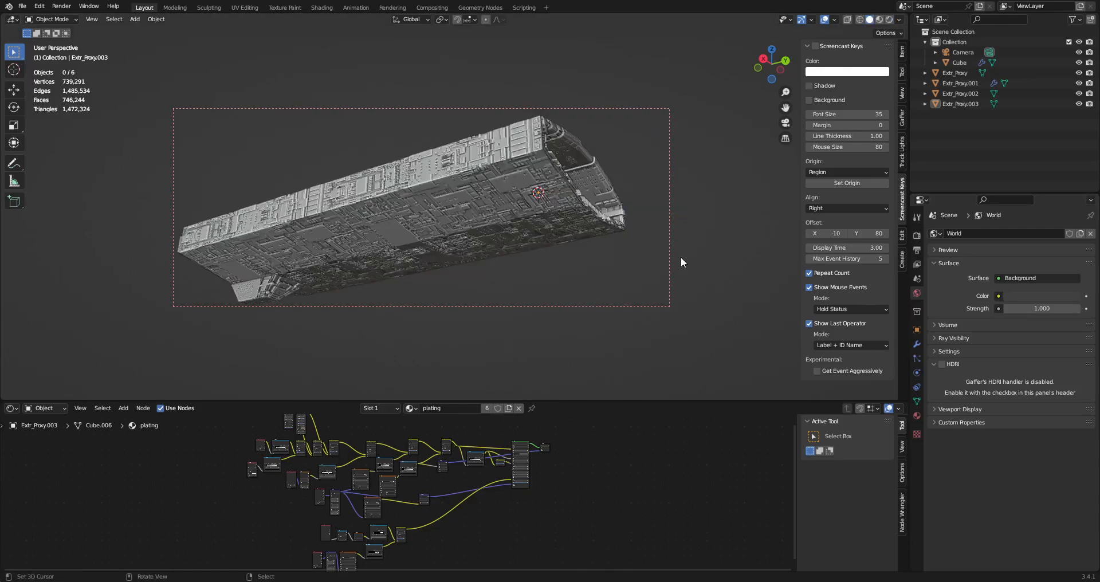
left_click(942, 364)
left_click(1005, 433)
left_click(1000, 229)
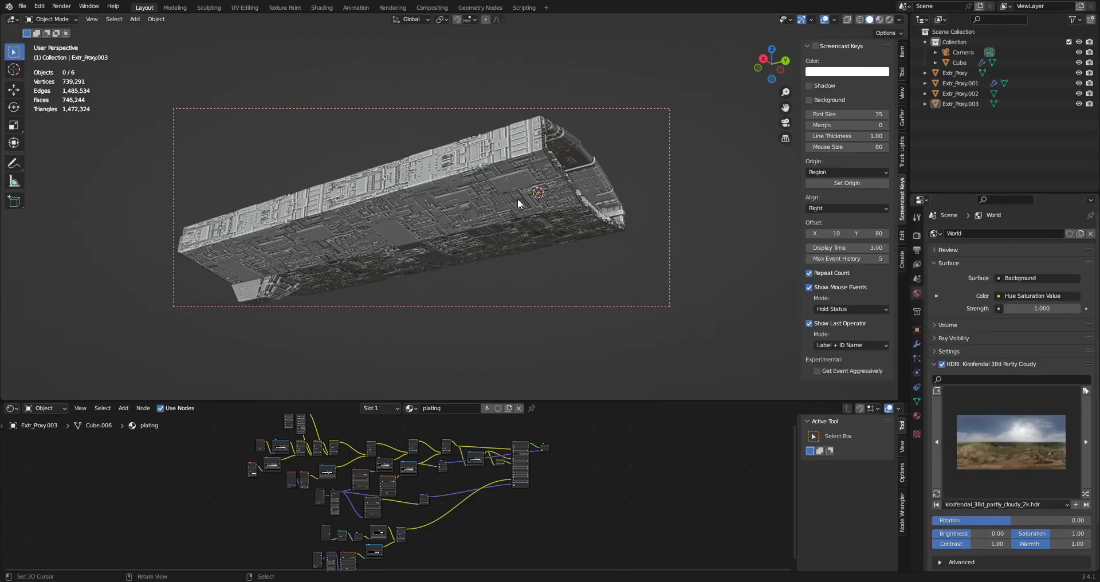
Preview the ship in Rendered shading and set the HDRI rotation to -114.84.
key("z")
key("9")
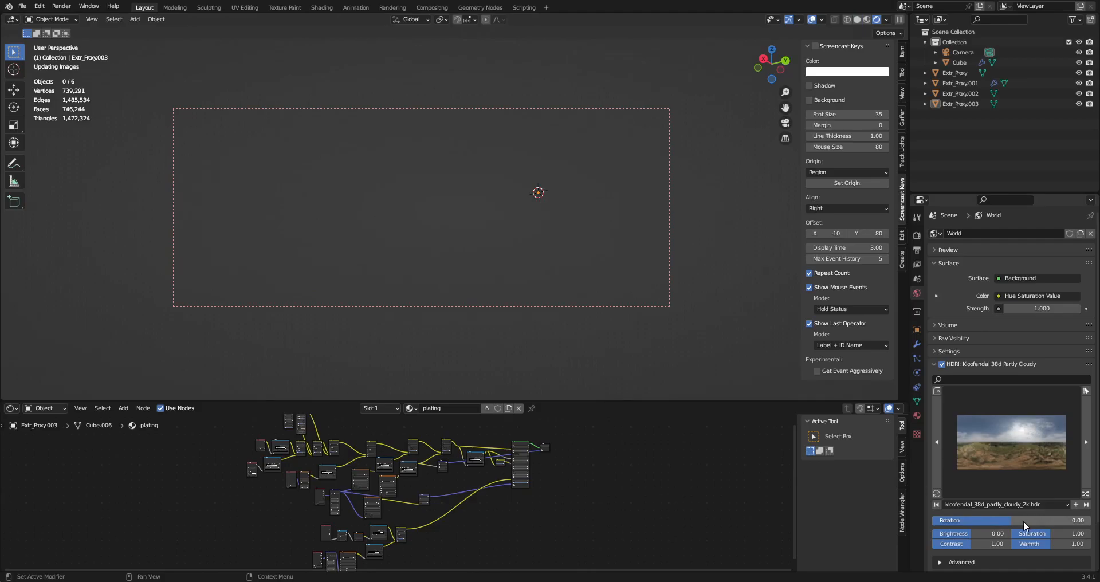
left_click_drag(1023, 518, 972, 518)
Check the rendered plating on the ship's top side within a larger render region.
middle_click_drag(667, 384, 477, 240)
middle_click_drag(636, 274, 585, 237)
key("ctrl+b")
left_click_drag(186, 78, 803, 313)
scroll(487, 495, "up", 5)
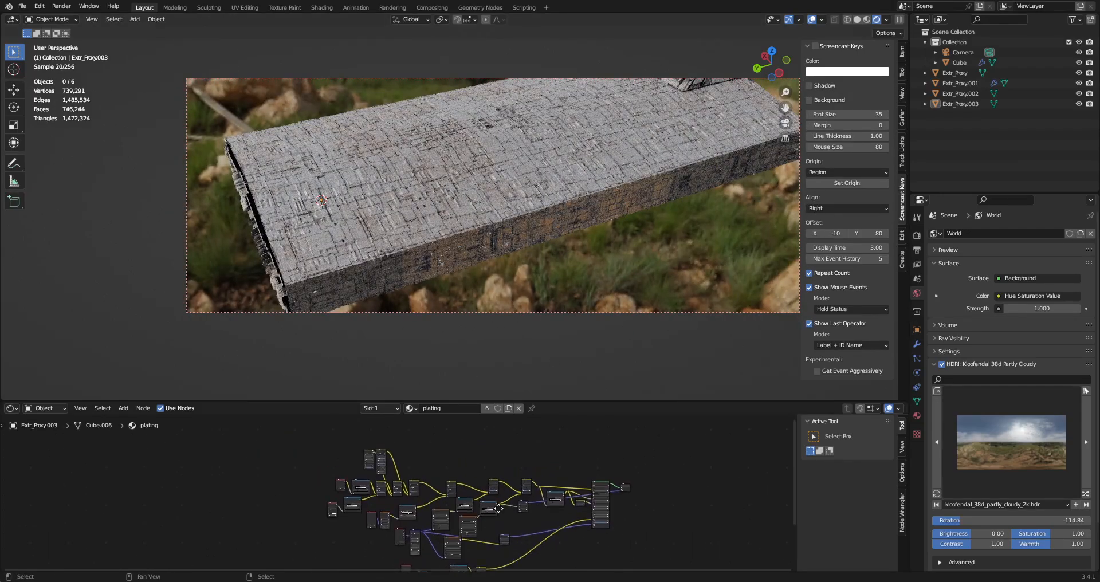
Switch back to Solid shading and save the scene to ship6.blend.
key("z")
left_click(479, 175)
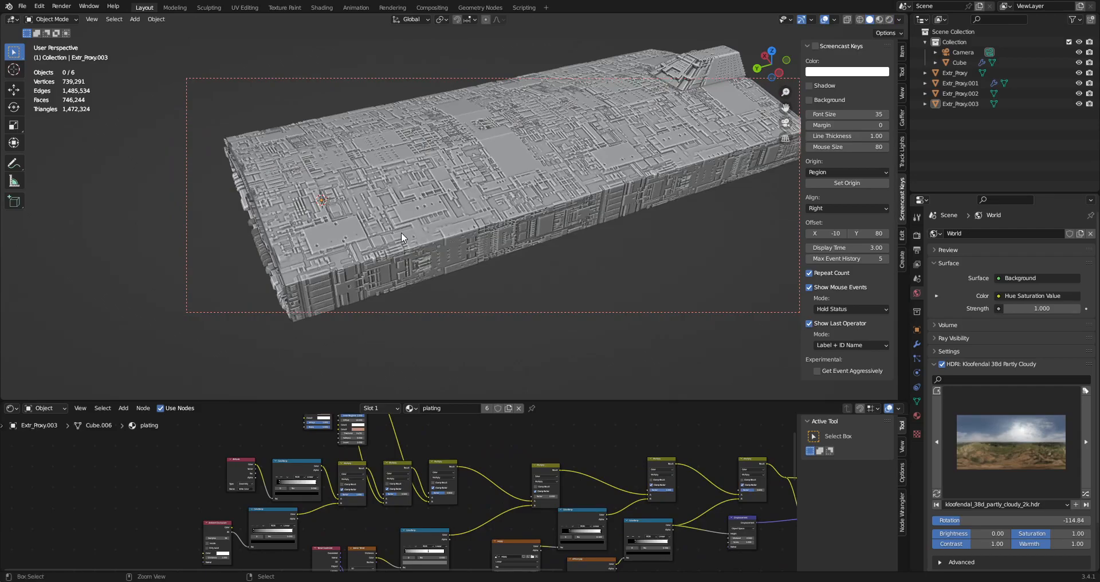
key("ctrl+s")
Examine the ao.jpg, diffuse.jpg and normal.jpg texture nodes of the plating material in an enlarged Shader Editor.
middle_click_drag(520, 542, 487, 470)
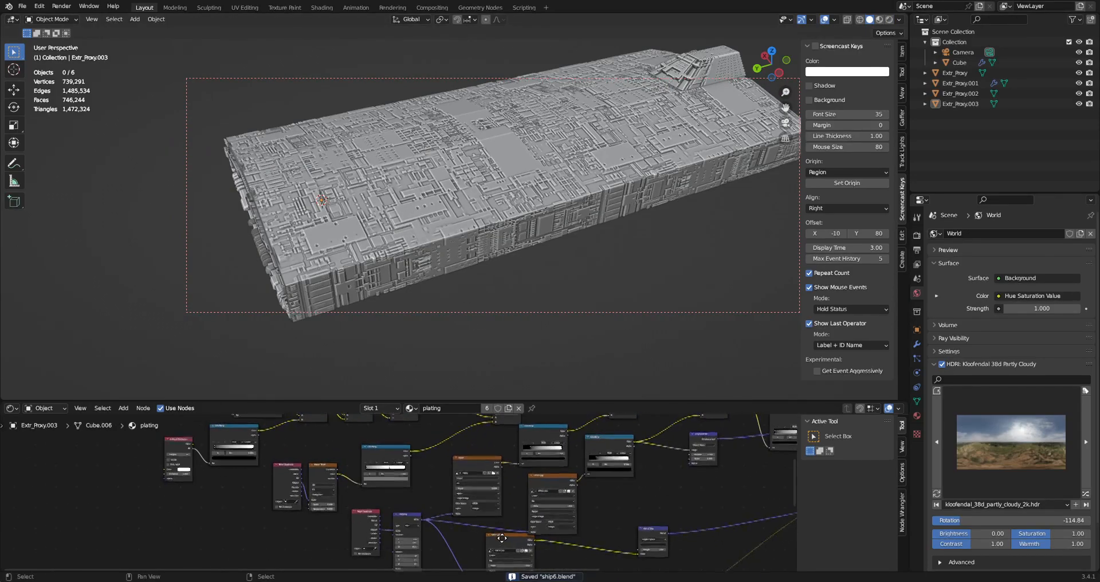
scroll(492, 528, "up", 4)
middle_click_drag(496, 530, 442, 472)
key("ctrl+space")
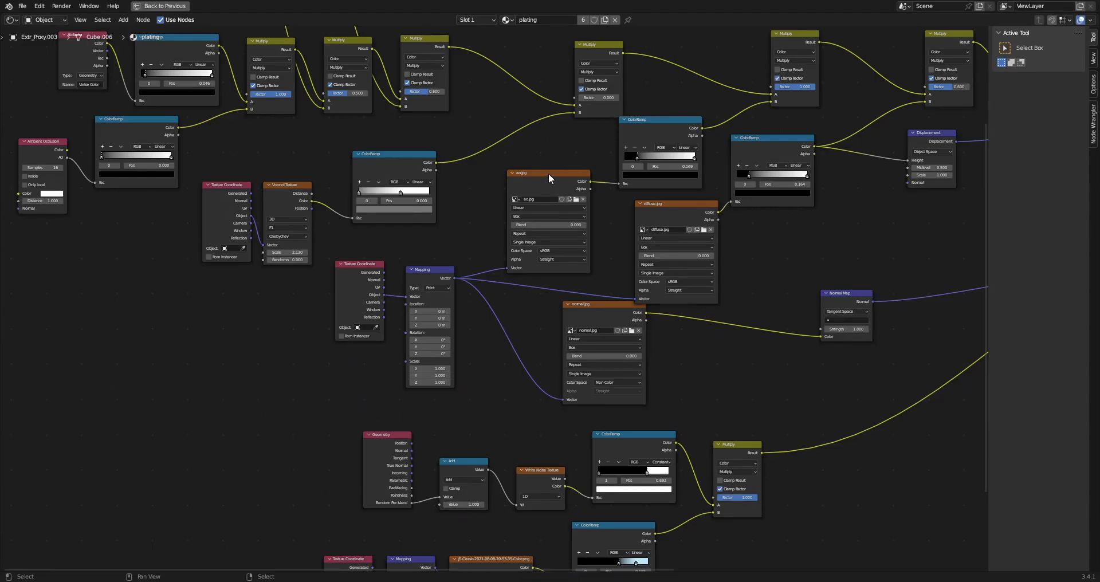
scroll(557, 172, "up", 2)
left_click(582, 149)
left_click(687, 249)
left_click(640, 332)
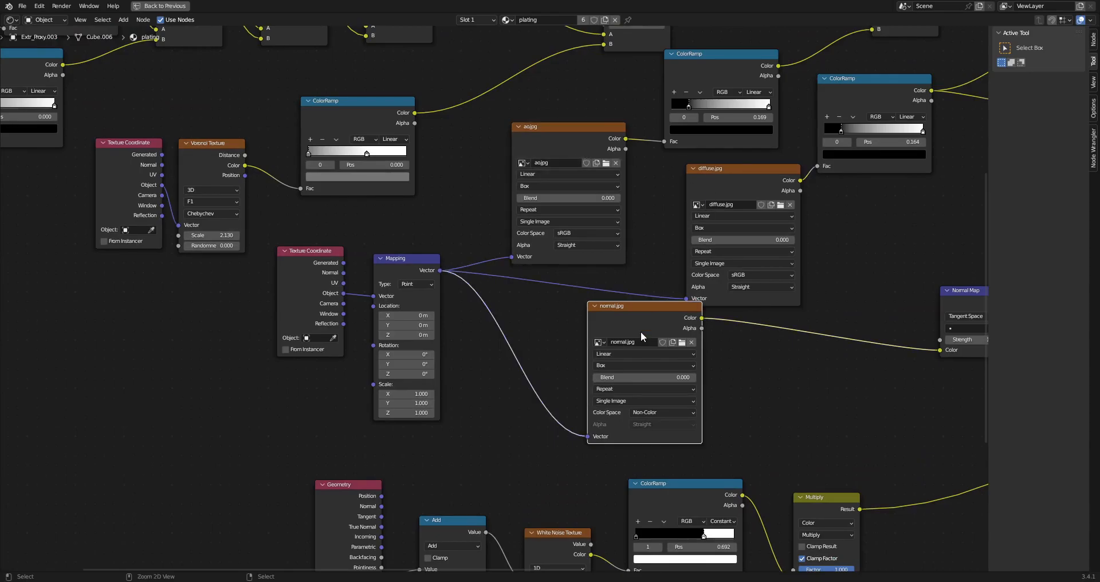
key("ctrl+space")
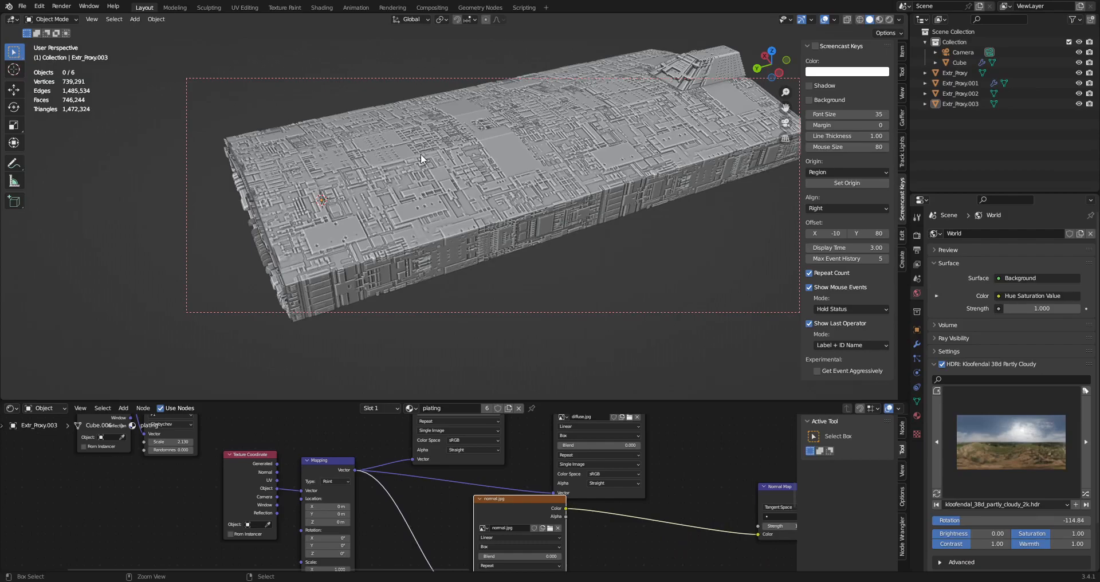
key("ctrl+space")
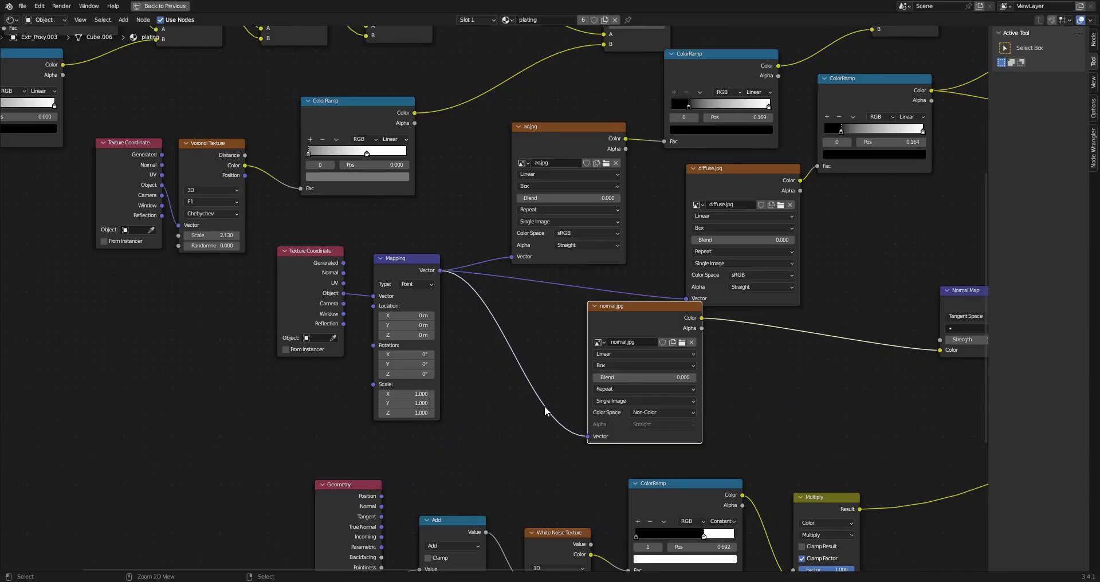
key("ctrl+space")
Preview the ao.jpg texture alone on the ship in Rendered shading.
key("z")
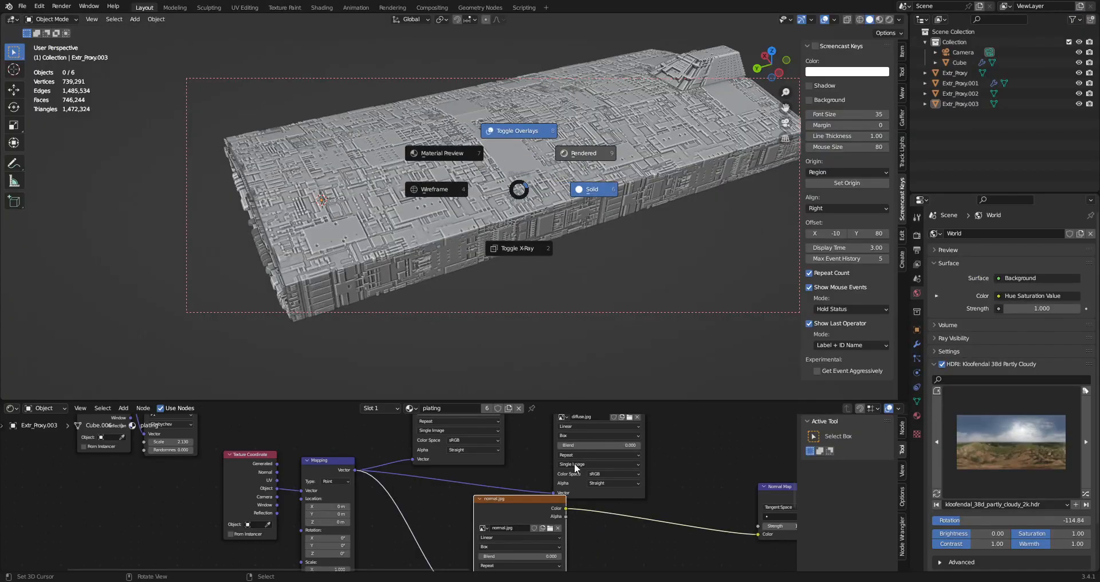
middle_click_drag(579, 452, 503, 451)
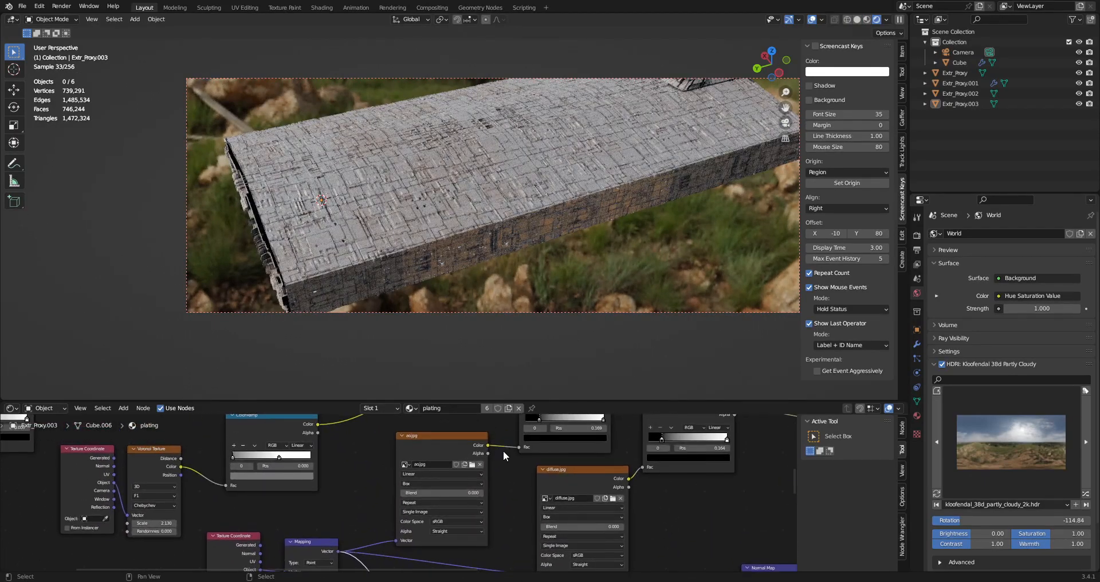
left_click(449, 439, "ctrl+shift")
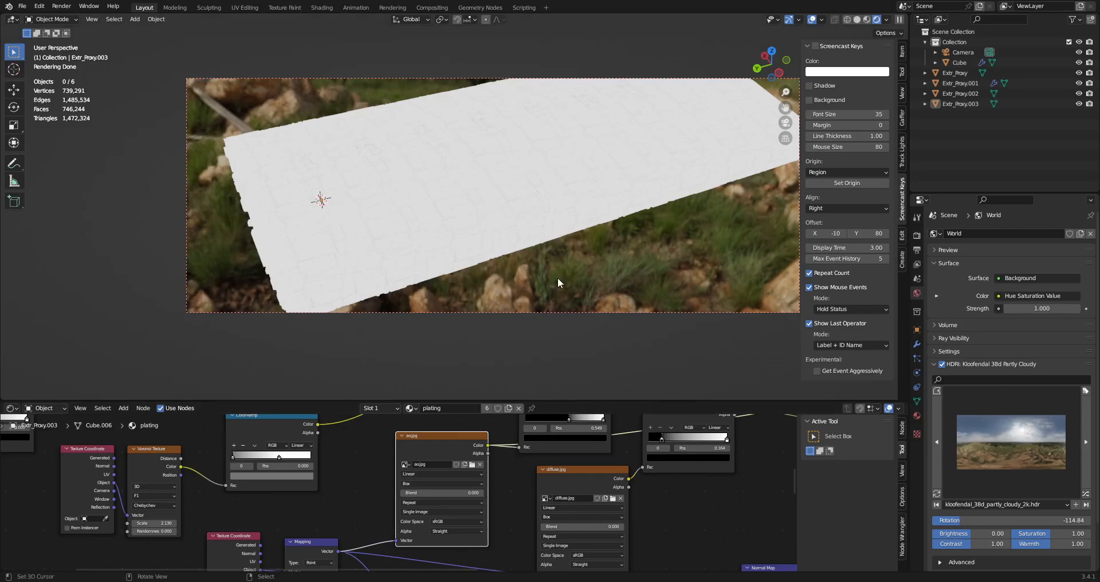
Shift the dark stop of the ColorRamp fed by ao.jpg towards white and reconnect the Principled BSDF to the output.
scroll(557, 281, "up", 5)
left_click_drag(570, 419, 576, 420)
middle_click_drag(668, 436, 536, 440)
middle_click_drag(571, 264, 609, 200)
scroll(569, 274, "up", 2)
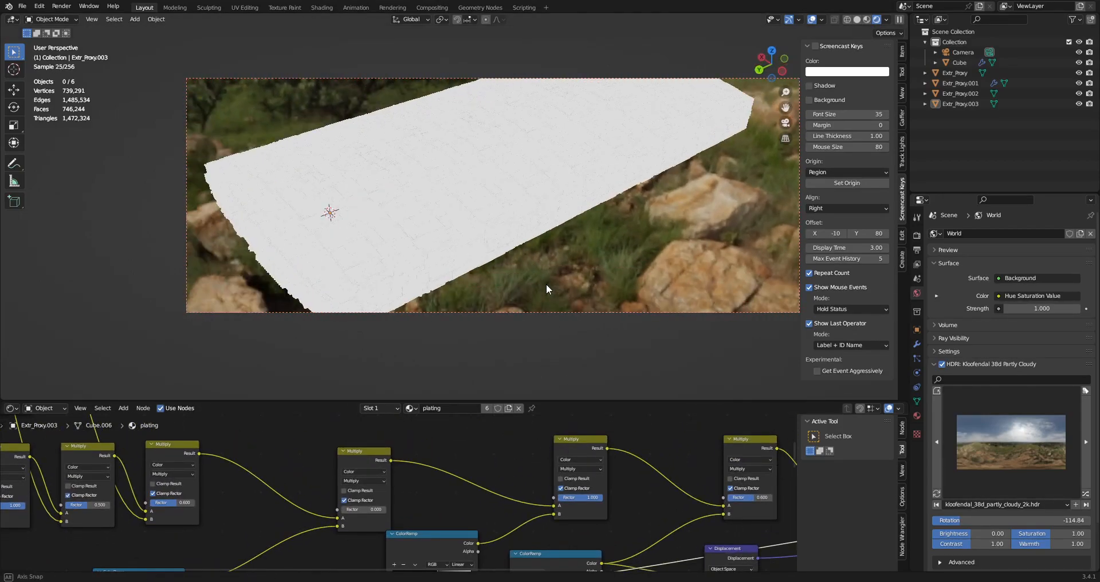
middle_click_drag(630, 483, 460, 452)
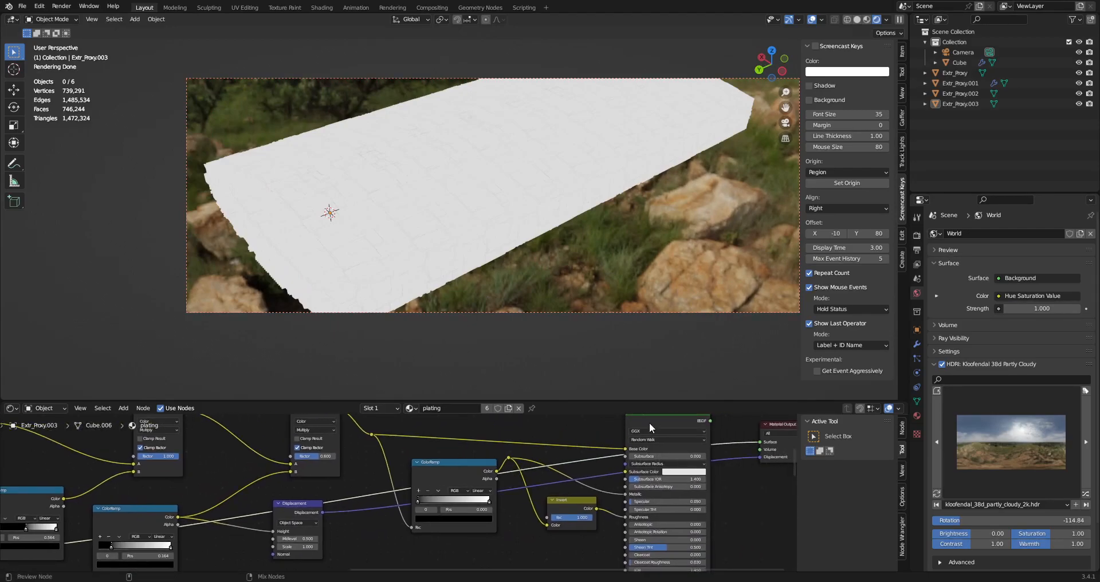
Set the X, Y and Z scale of the Mapping node feeding the plating image textures to 0.5.
middle_click_drag(314, 466, 622, 452)
left_click_drag(348, 532, 347, 553)
key("BackSpace")
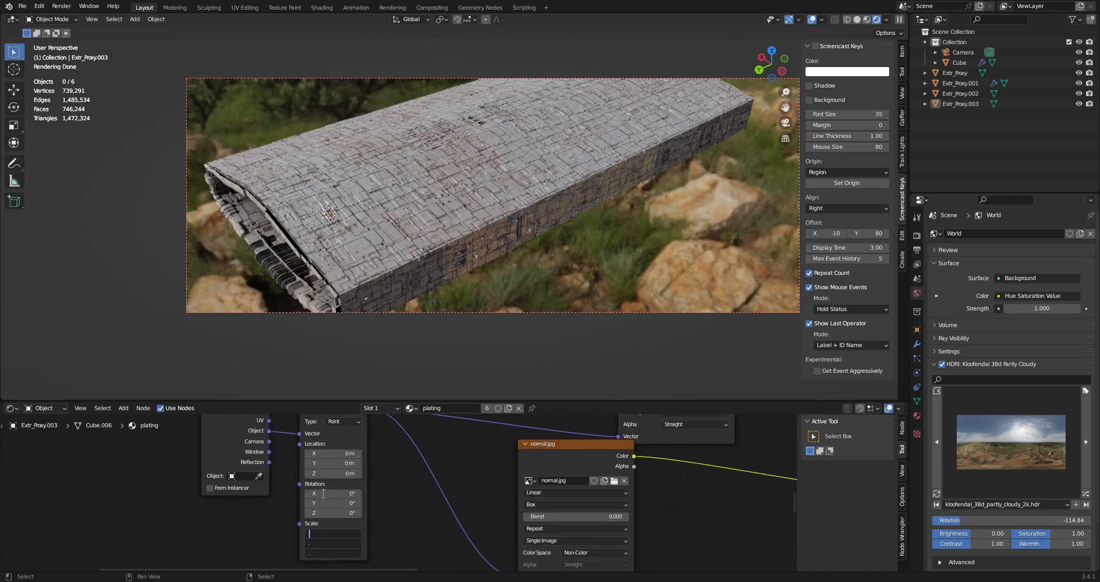
key("Return")
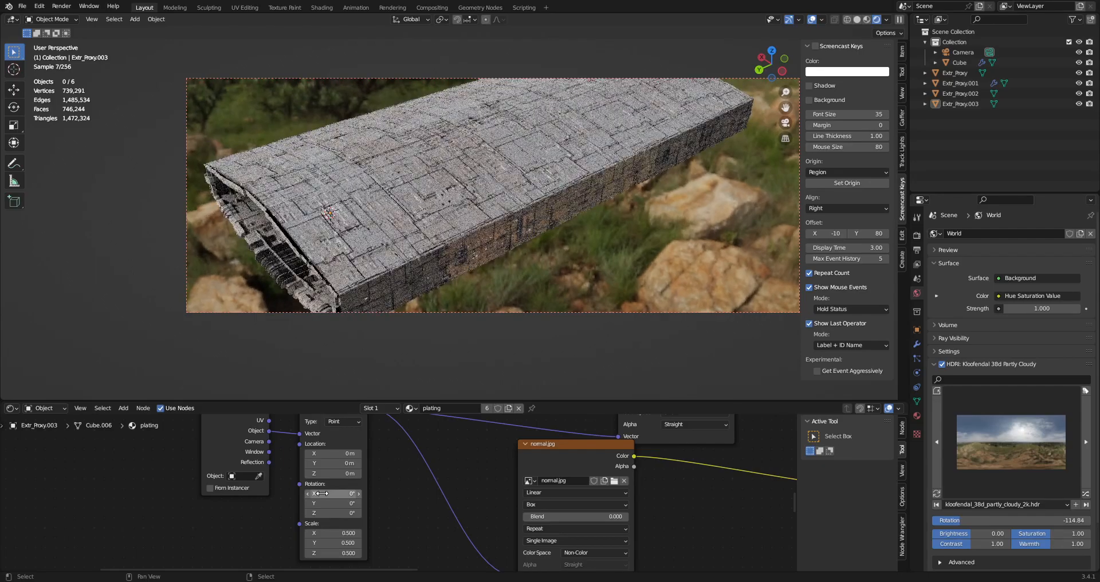
Check the rescaled plating, return to Solid shading and save the scene to ship6.blend.
mouse_move(484, 208)
middle_mouse_down()
mouse_move(474, 218)
mouse_move(483, 217)
middle_mouse_up()
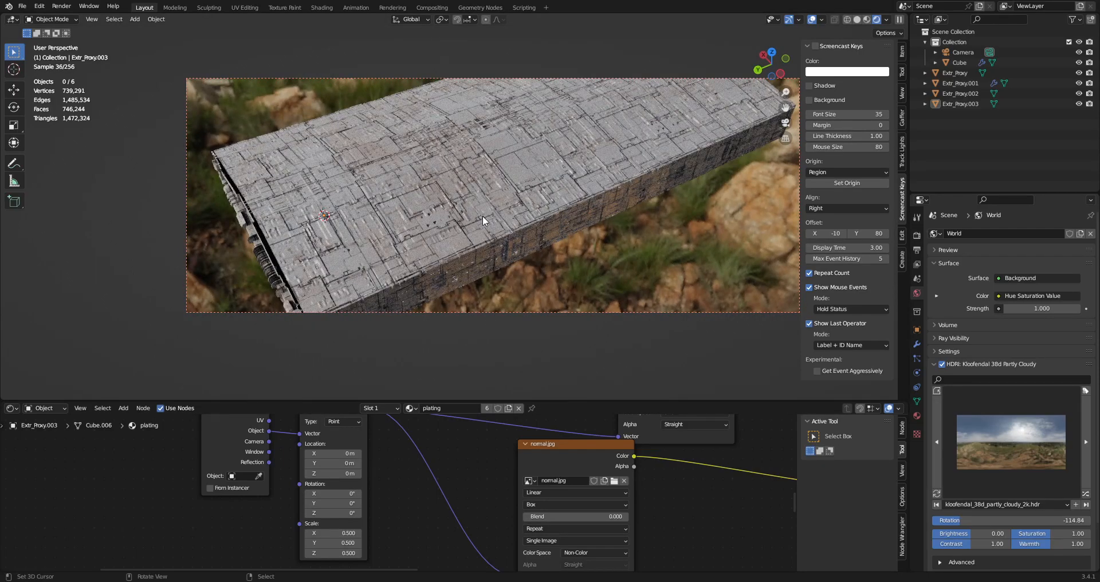
key("z")
left_click(542, 215)
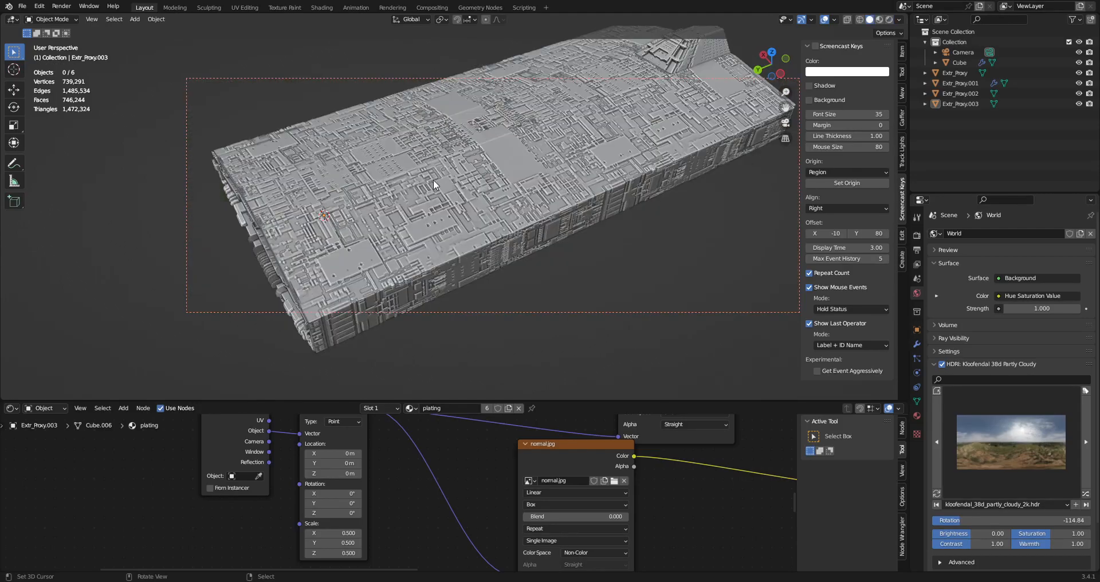
key("ctrl+s")
Inspect the rendered plating from the ship's other side and bring the Principled BSDF end of the node tree into view.
mouse_move(473, 181)
middle_mouse_down()
mouse_move(444, 200)
mouse_move(607, 199)
mouse_move(546, 219)
middle_mouse_up()
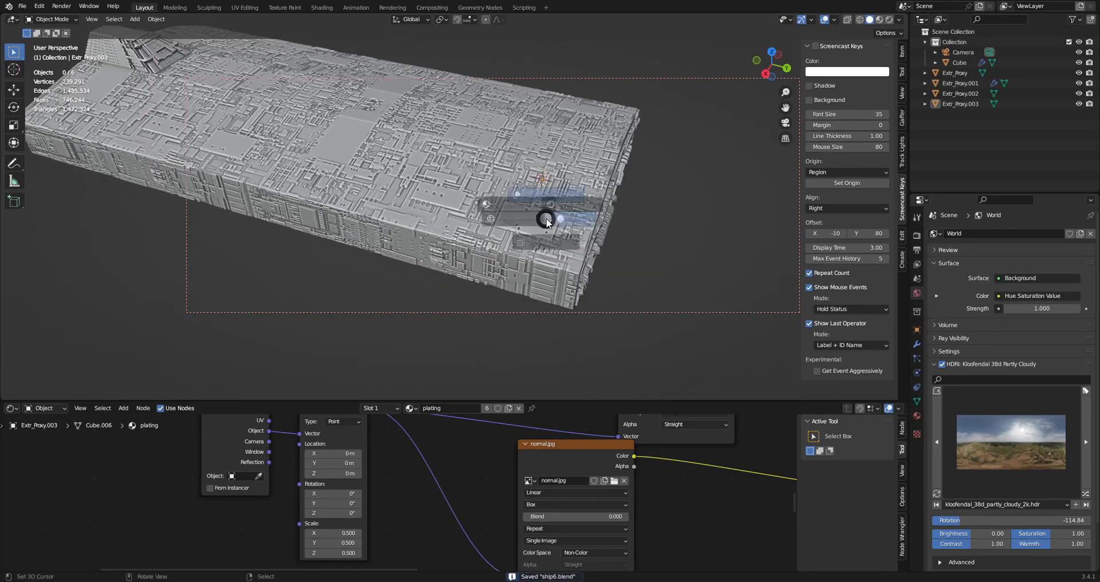
key("z")
left_click(596, 183)
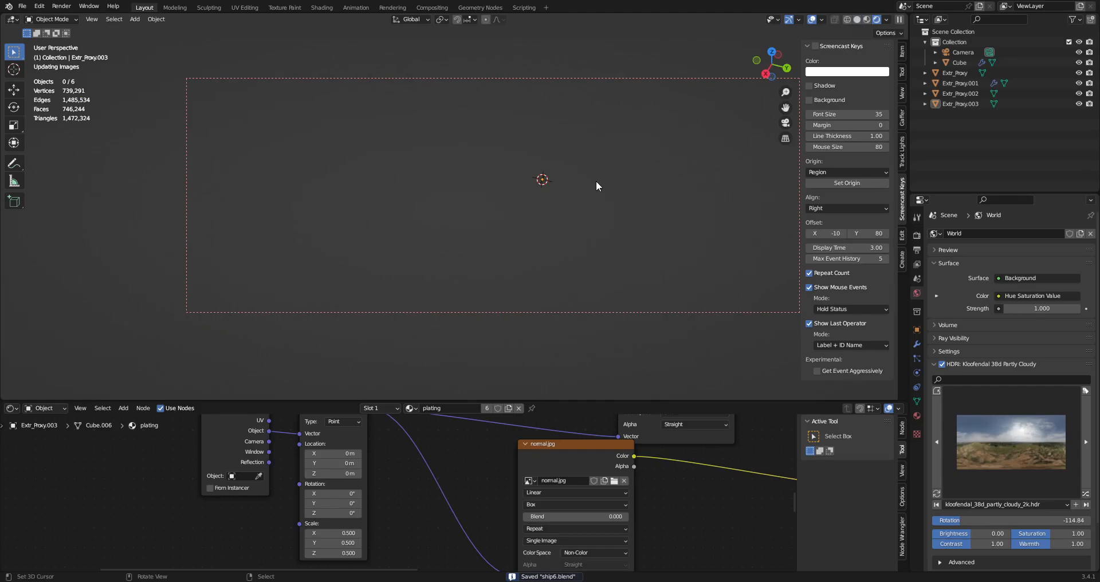
scroll(697, 445, "down", 6)
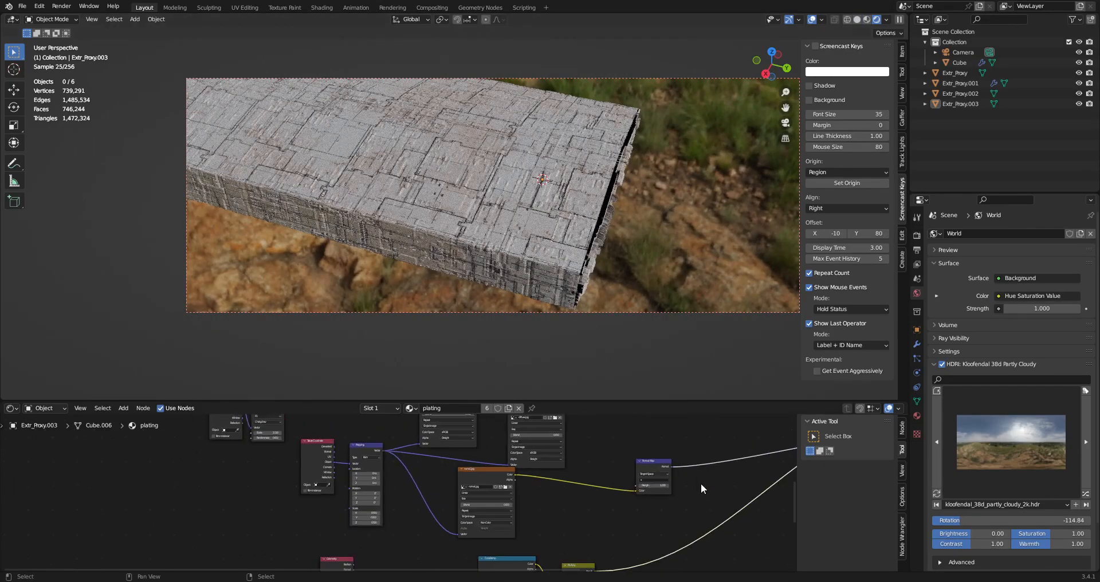
mouse_move(700, 486)
middle_mouse_down()
mouse_move(492, 456)
mouse_move(489, 468)
middle_mouse_up()
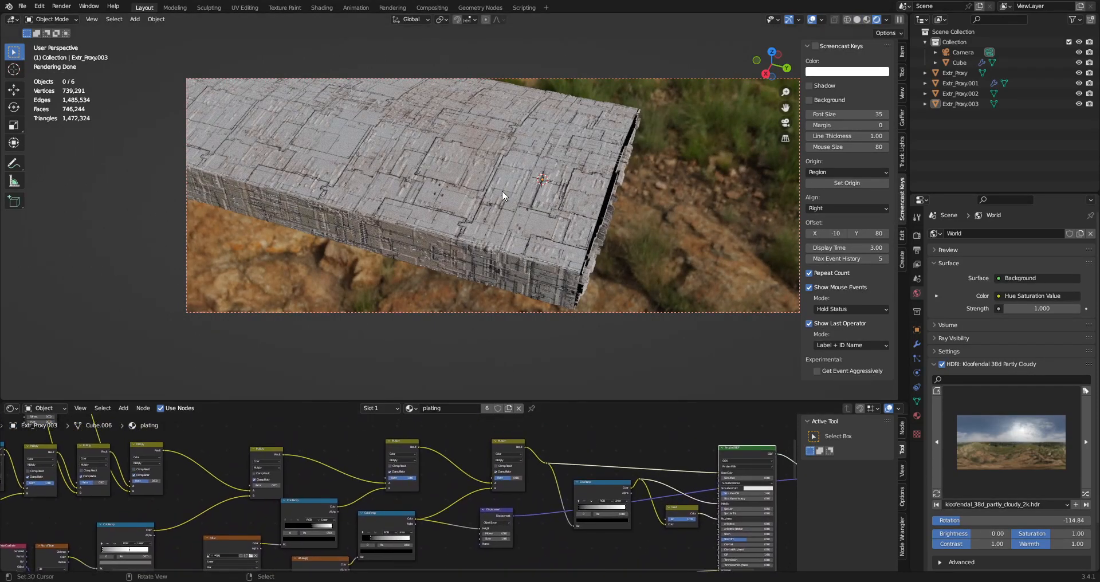
Enlarge the viewport render region around the whole ship and return to Rendered shading.
key("z")
left_click(574, 191)
middle_click_drag(574, 193, 532, 215)
key("ctrl+b")
left_click_drag(135, 68, 800, 401)
scroll(625, 222, "up", 1)
key("z")
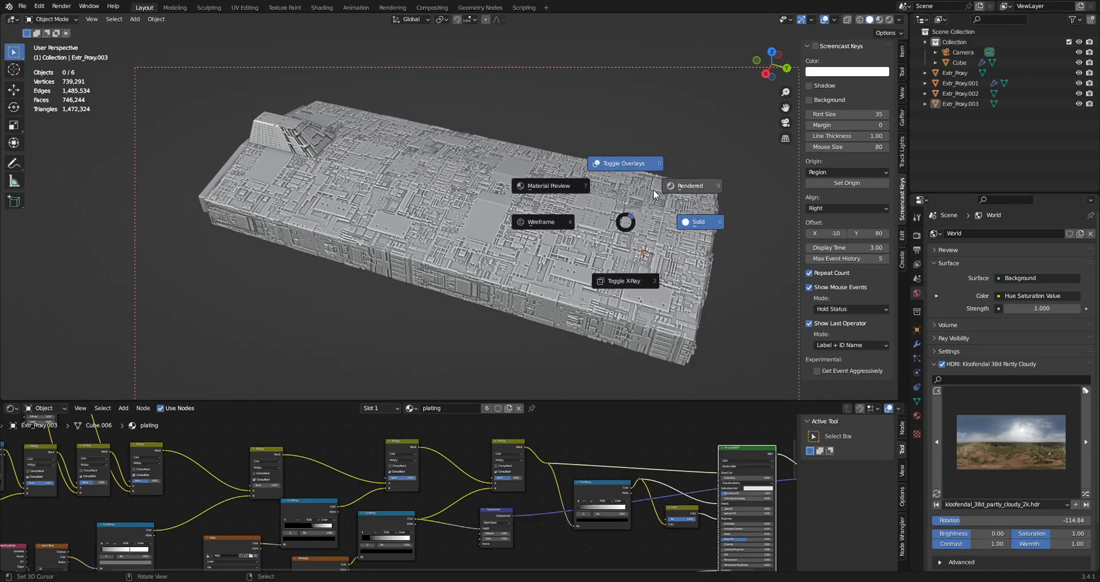
Mute the last two Multiply nodes before the Principled BSDF and inspect the rendered plating without them.
left_click(399, 445, "shift")
left_click(497, 446, "shift")
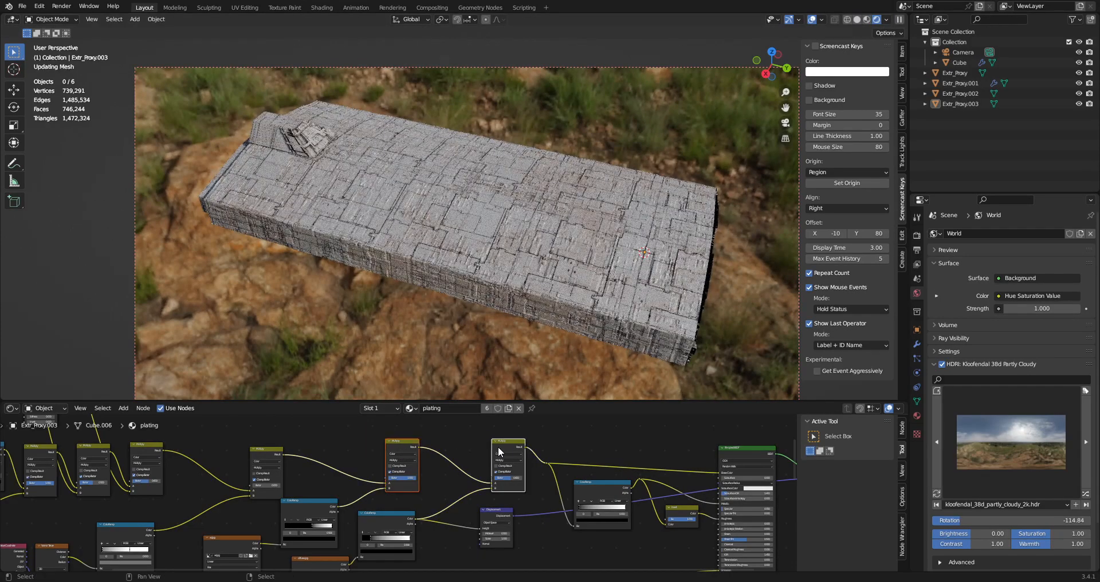
key("m")
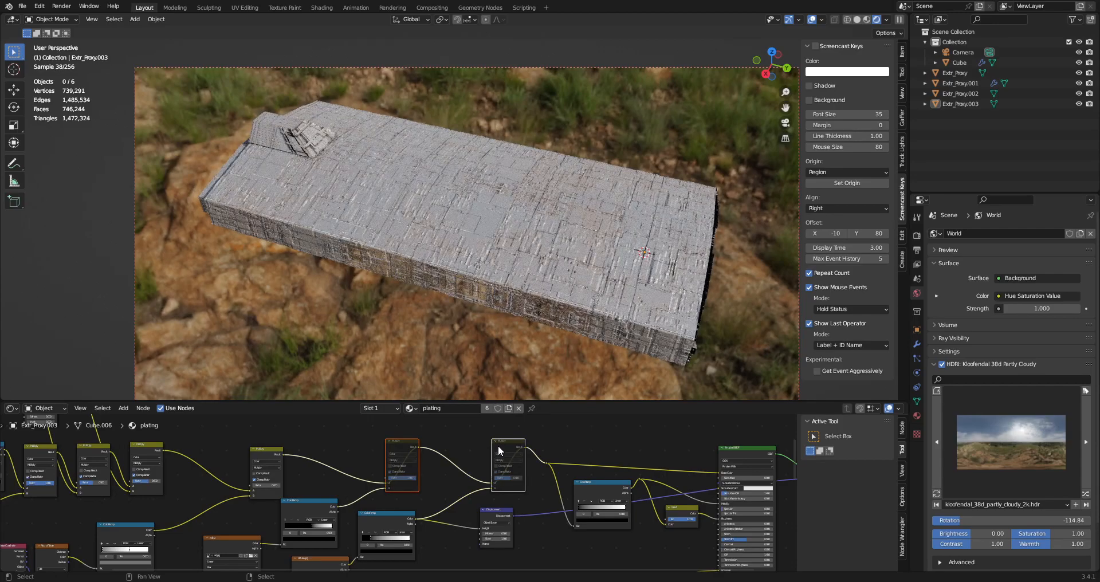
middle_click_drag(647, 312, 631, 262)
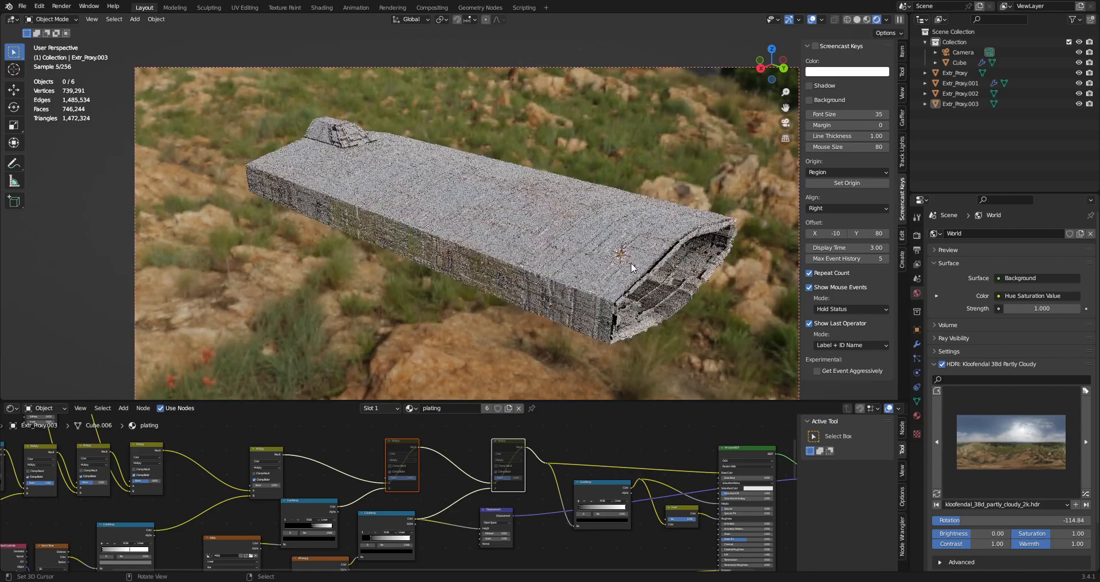
key("z")
left_click(676, 263)
middle_click_drag(384, 204, 456, 221)
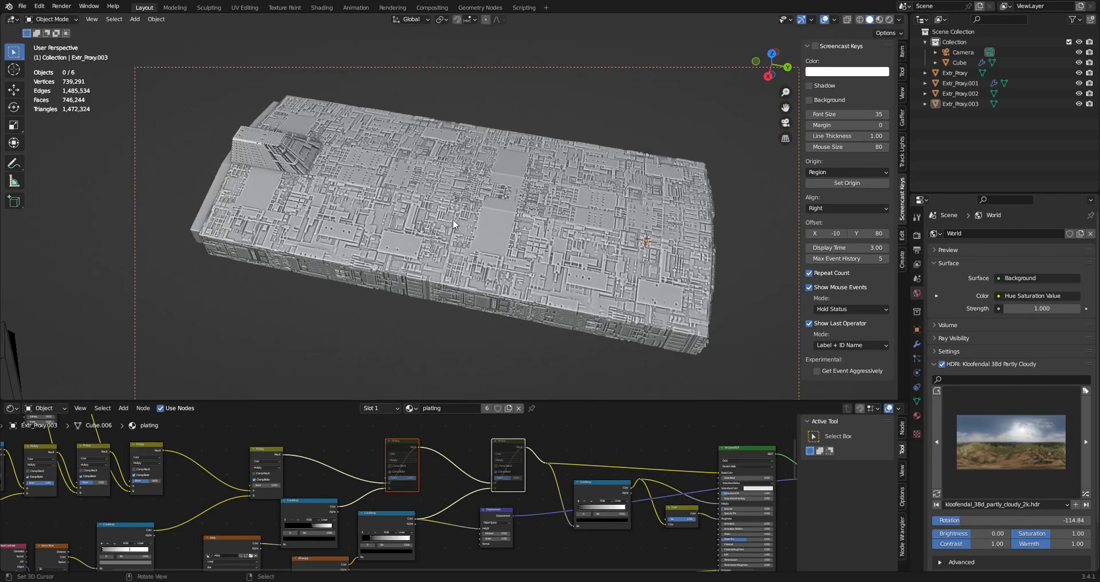
Check the ship once more with the two Multiply nodes muted, unmute them and render the plating again.
key("z")
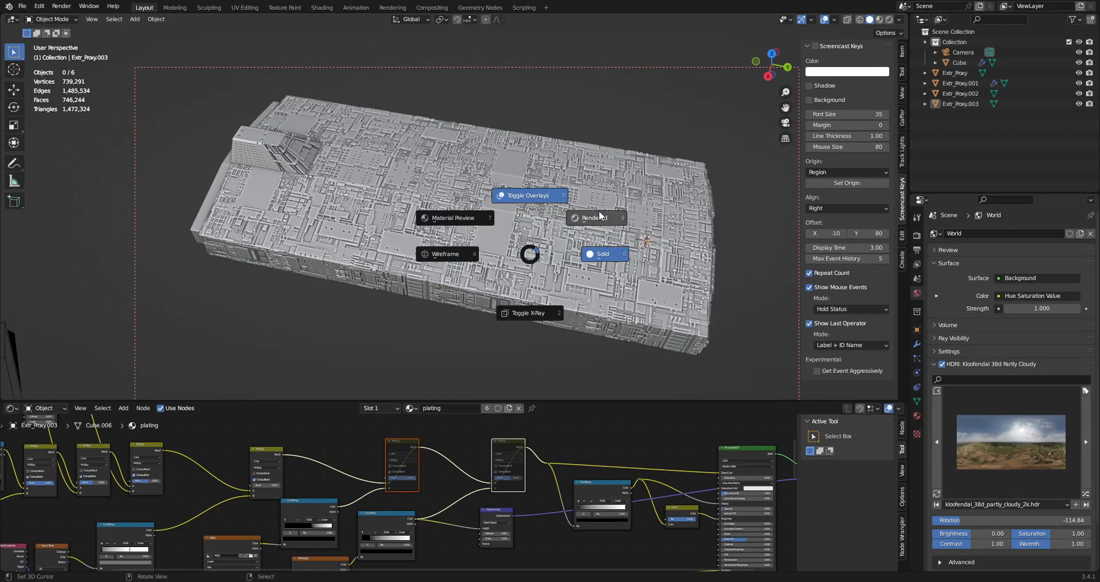
left_click(599, 213)
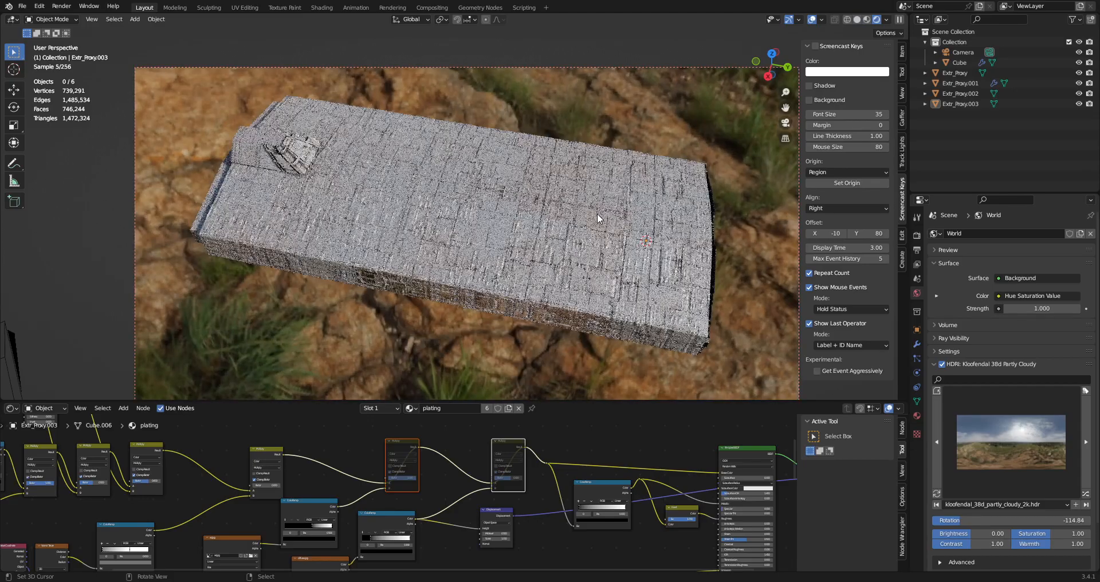
key("m")
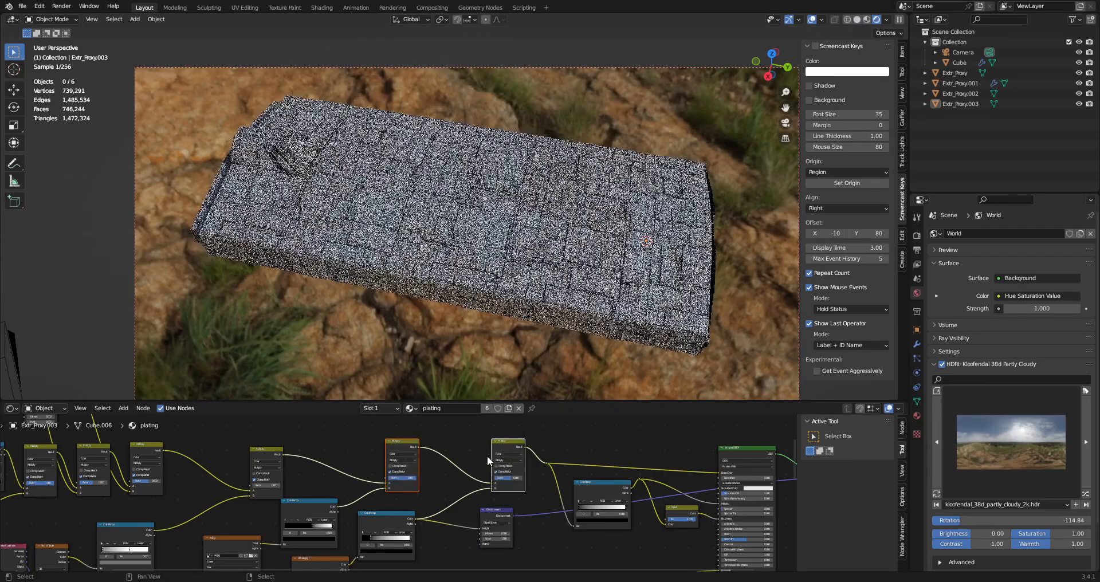
key("z")
left_click(583, 287)
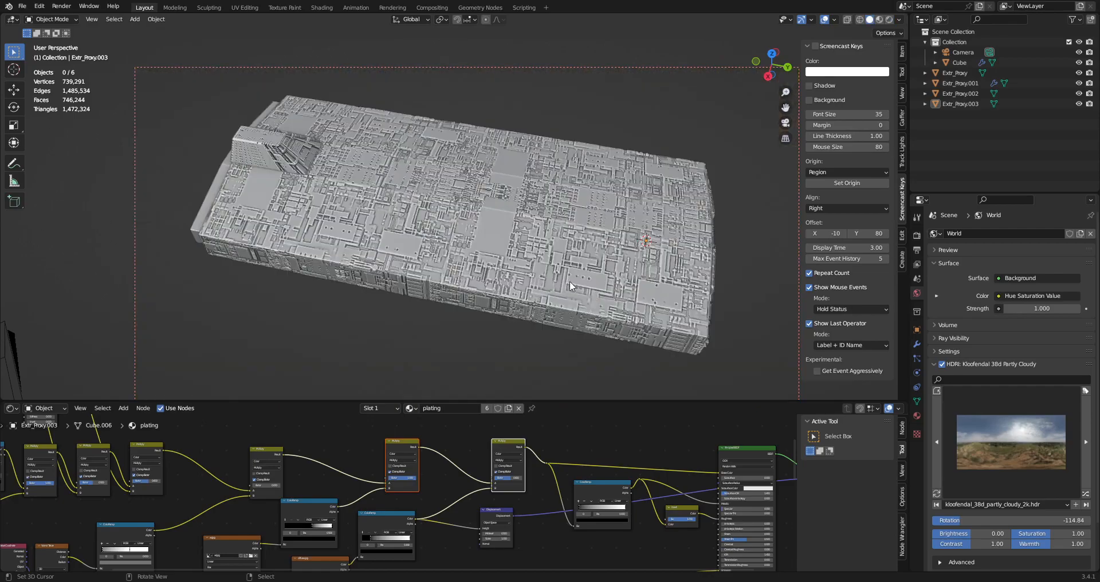
key("z")
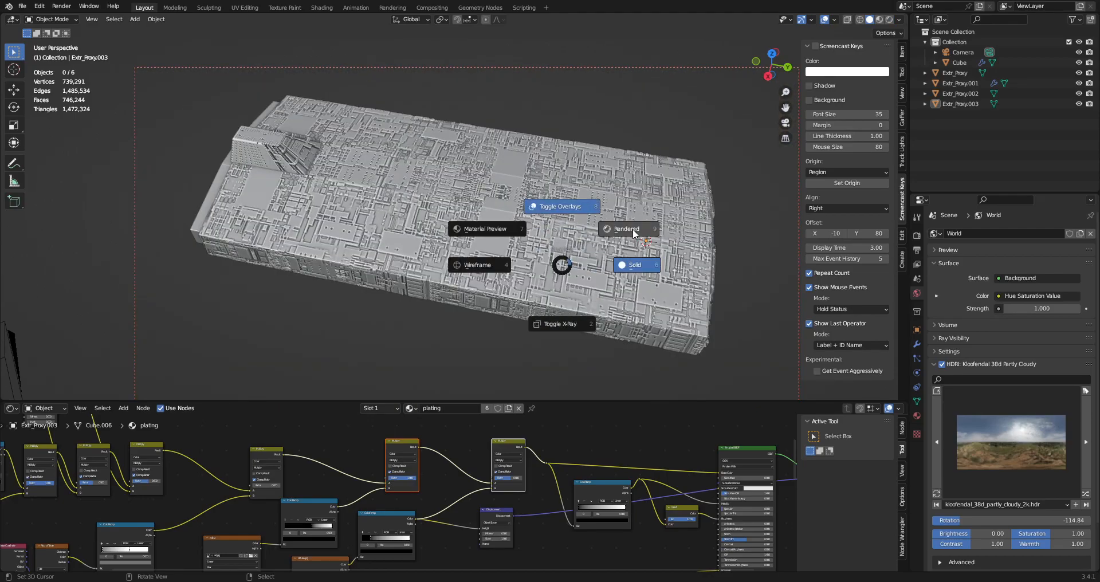
left_click(633, 229)
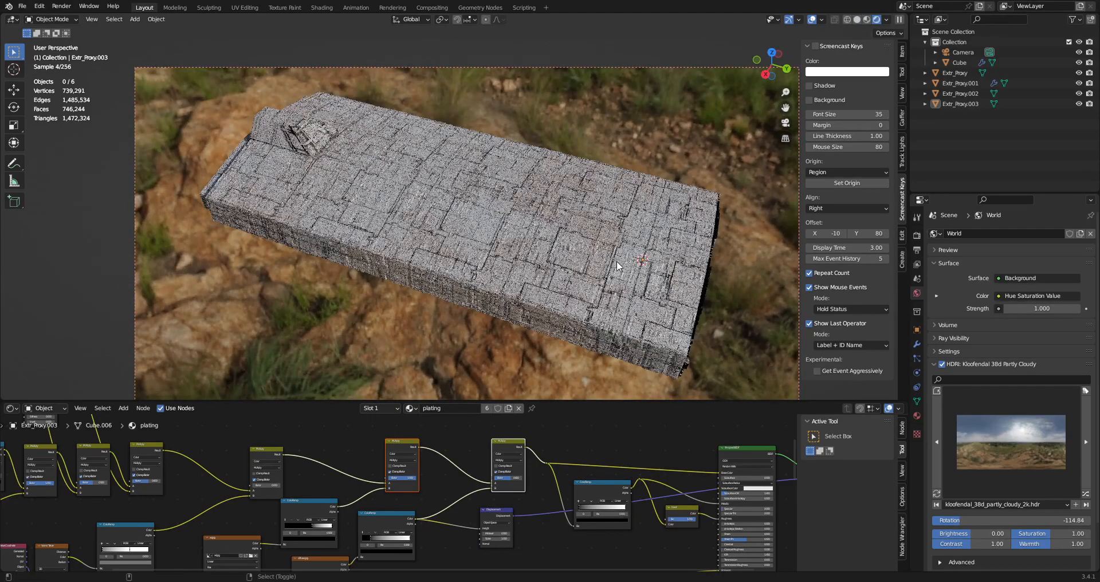
Inspect the rendered plating from several angles, including close-ups of the ship's side and its open rear end.
middle_click_drag(647, 296, 553, 237)
middle_click_drag(549, 185, 579, 241)
key("z")
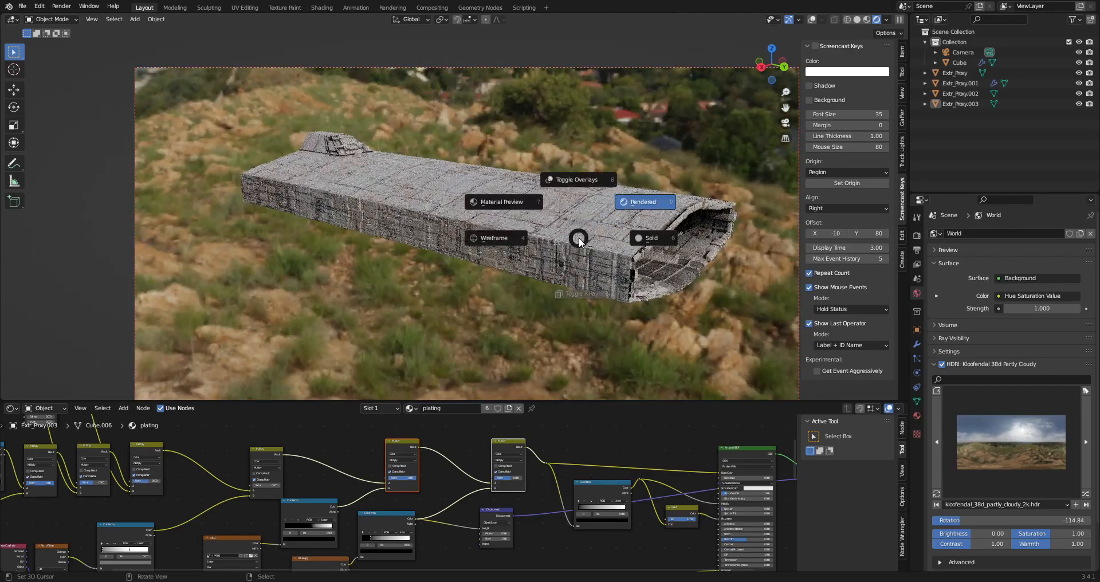
left_click(644, 239)
scroll(586, 243, "up", 5)
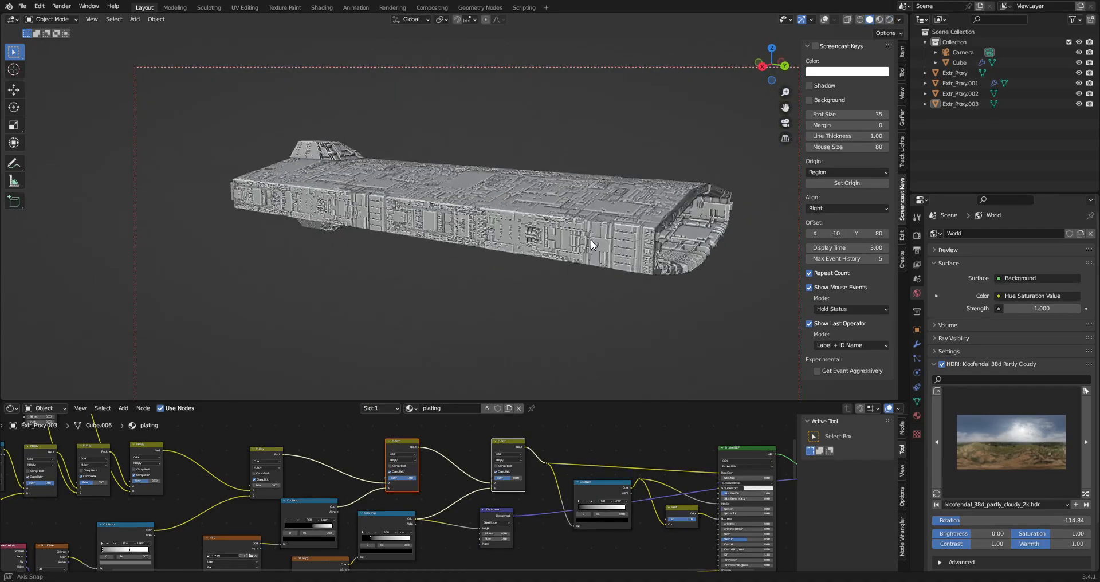
key("z")
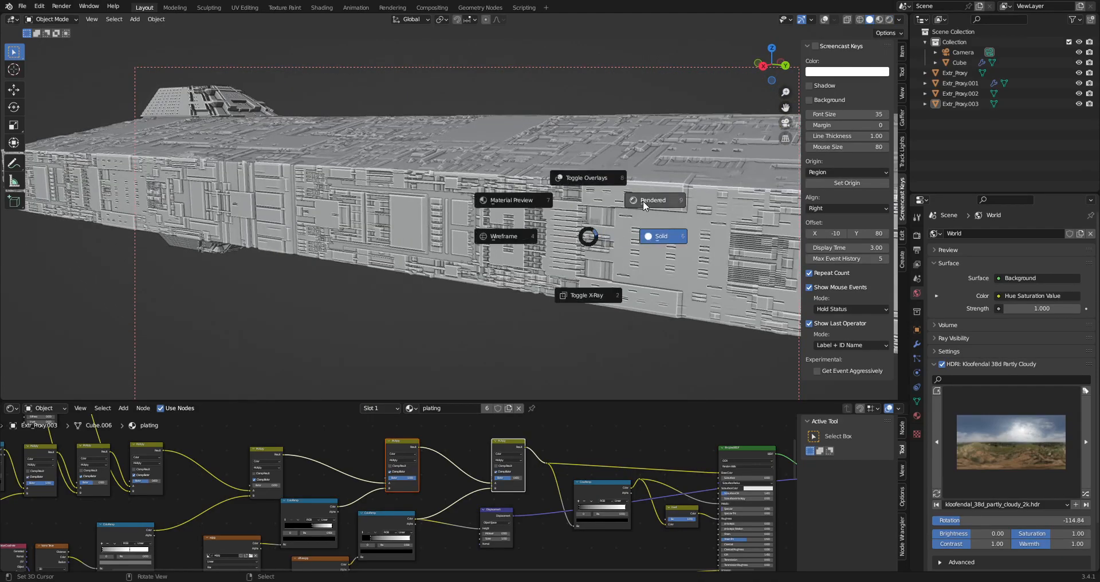
left_click(643, 200)
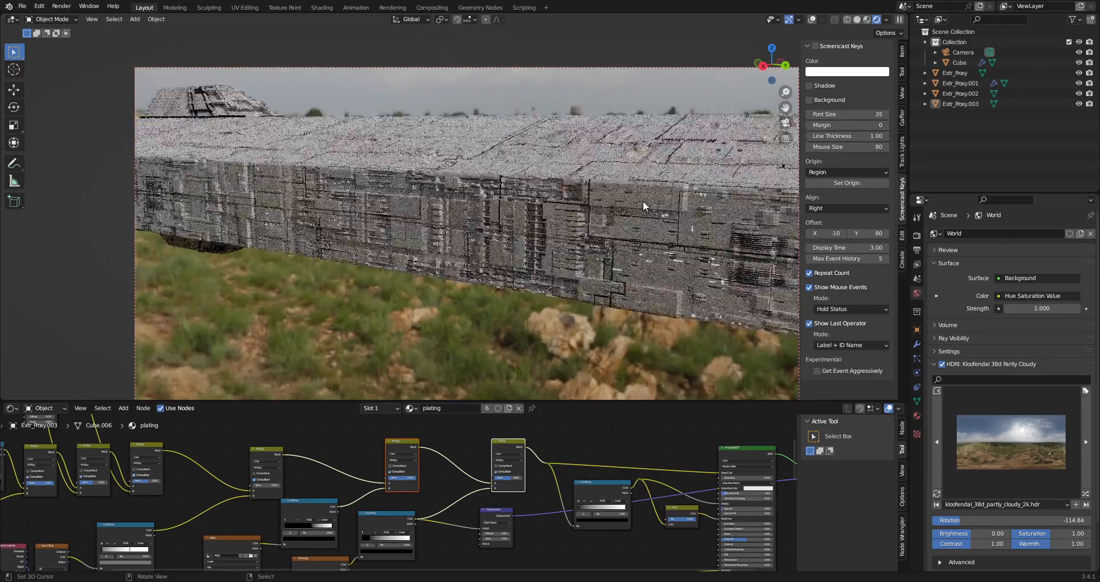
middle_click_drag(644, 202, 599, 215)
scroll(626, 199, "up", 6)
scroll(627, 199, "down", 7)
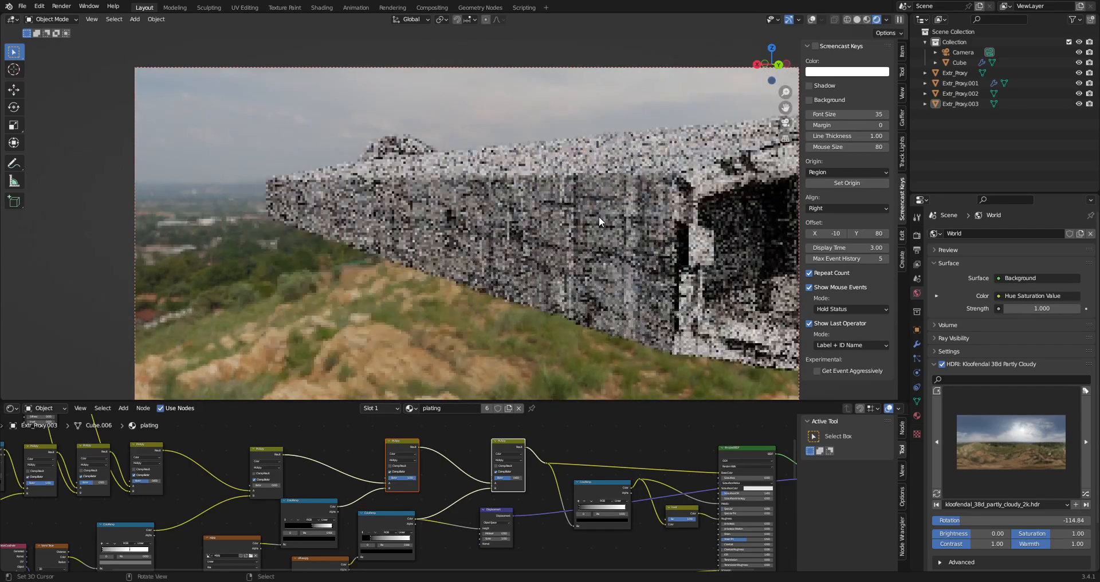
mouse_move(394, 219)
middle_mouse_down()
mouse_move(491, 222)
mouse_move(400, 232)
middle_mouse_up()
Return to Solid shading, save the scene and select the Extr_Proxy hull.
key("z")
left_click(577, 214)
middle_click_drag(519, 300, 532, 290)
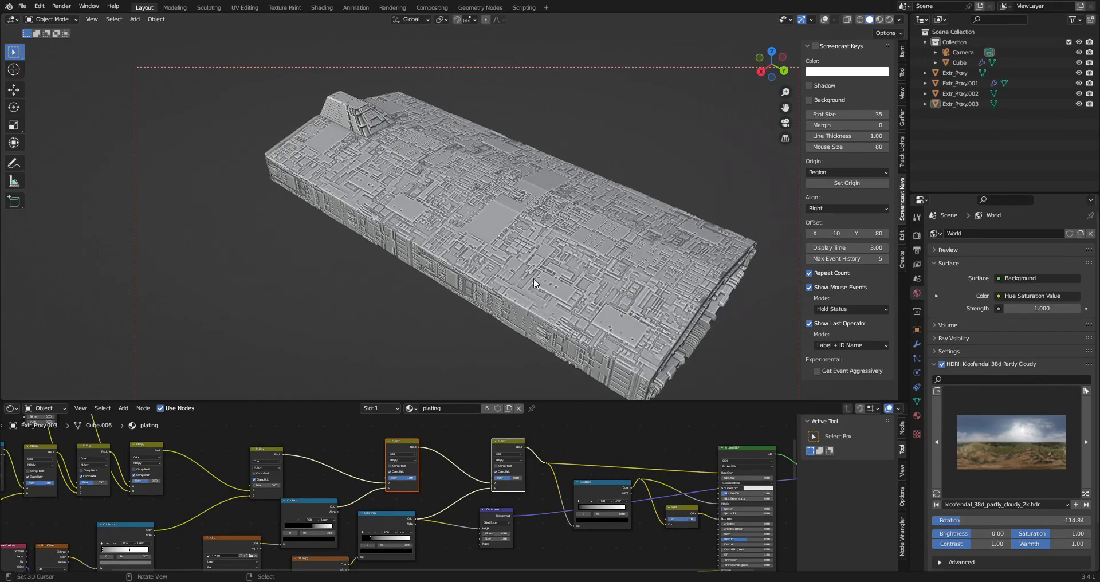
key("ctrl+s")
left_click(489, 227)
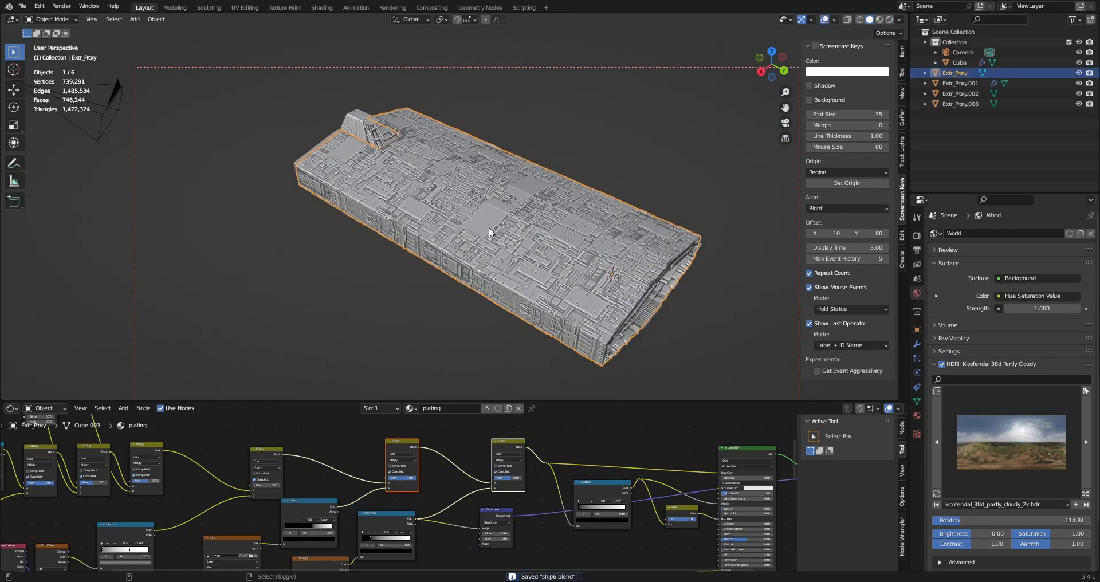
Maximize the node editor, duplicate the last Multiply node and insert the copy between it and the Principled BSDF.
key("ctrl+space")
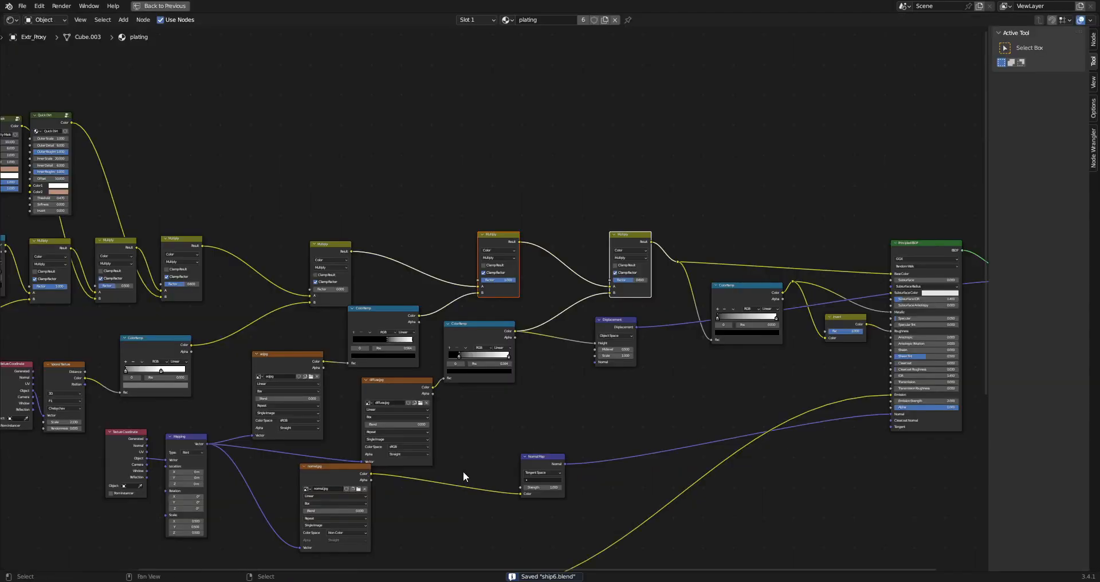
key("Home")
left_click_drag(596, 256, 555, 254)
left_click_drag(455, 252, 479, 254)
left_click(555, 248)
key("shift+d")
left_click(598, 254)
scroll(463, 226, "up", 2)
Add a Geometry node, link its Pointiness output to the new Multiply node's B input and raise that node's factor.
key("shift+a")
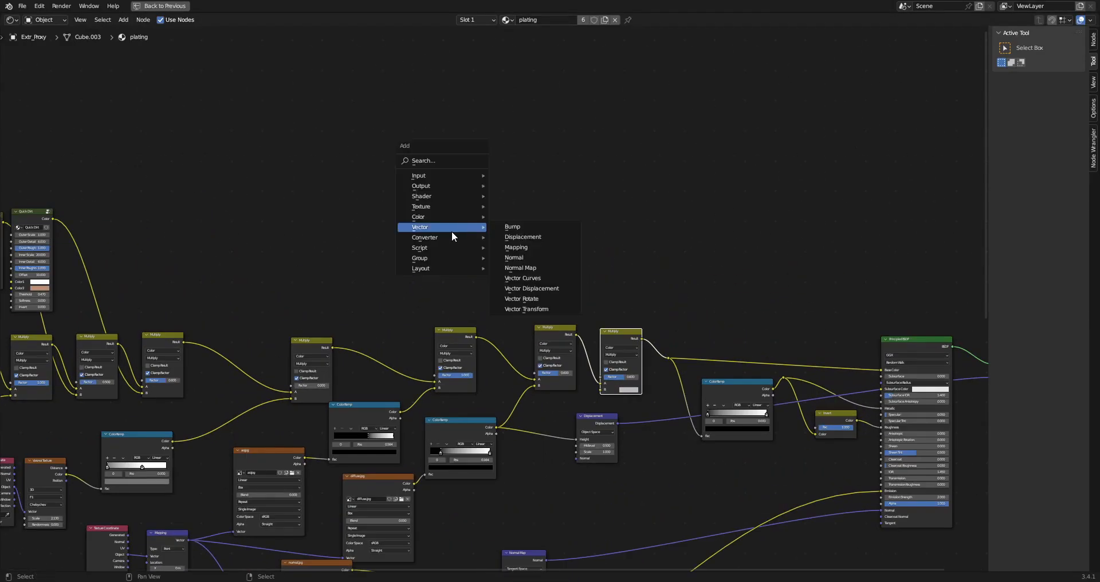
mouse_move(450, 178)
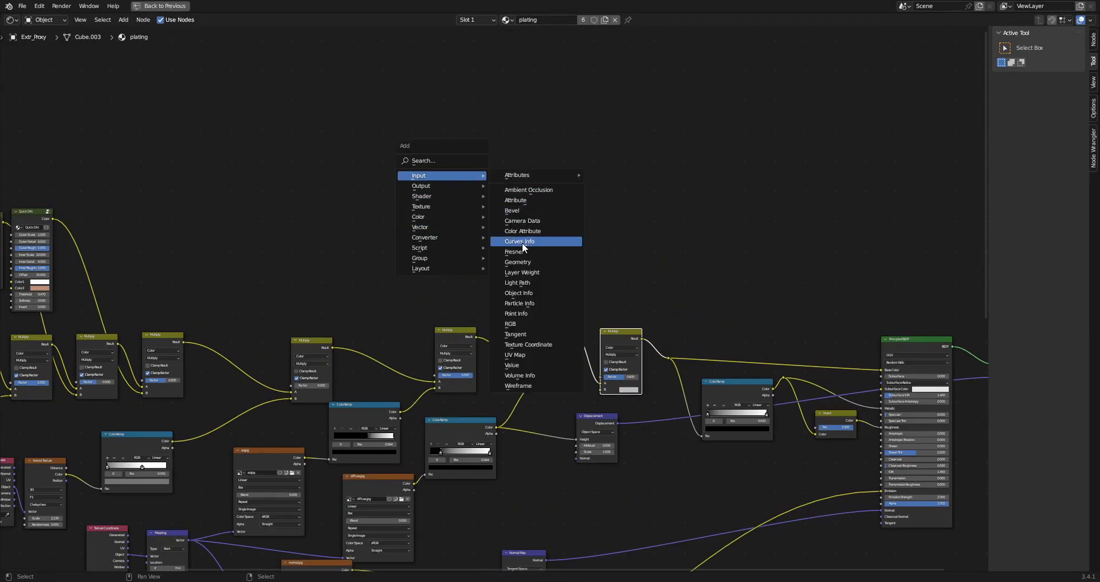
left_click(521, 242)
left_click(391, 226)
scroll(409, 252, "up", 8)
middle_click_drag(413, 262, 363, 209)
left_click(308, 212)
left_click_drag(308, 212, 679, 440)
left_click_drag(728, 415, 759, 415)
Insert a ColorRamp on the link between Pointiness and the Multiply node, restore the editor layout and save the scene.
key("shift+a")
mouse_move(380, 266)
left_click(454, 283)
left_click(448, 188)
key("ctrl+space")
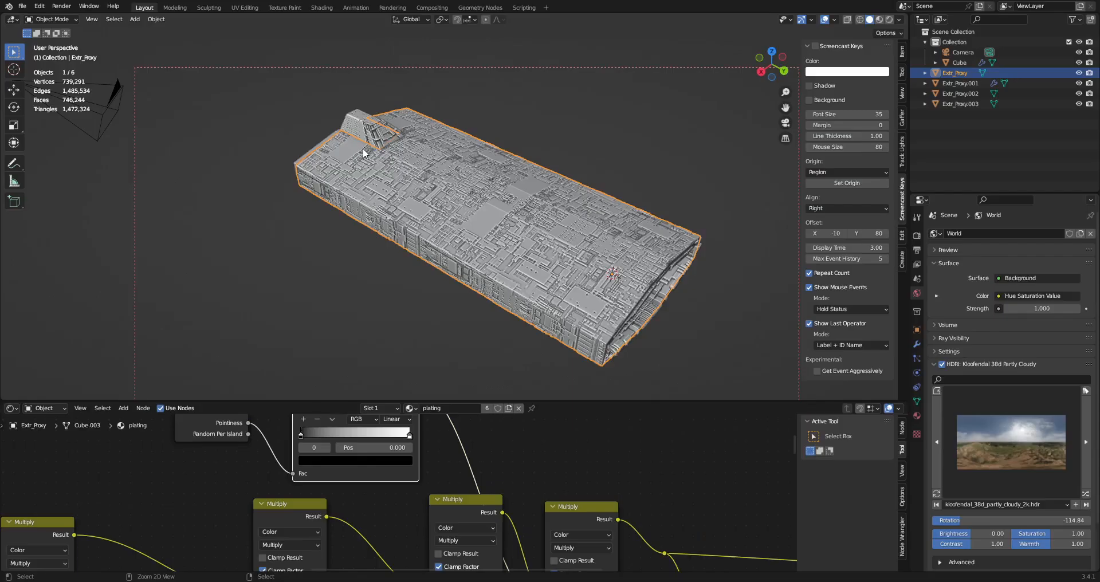
key("ctrl+s")
Switch to Rendered shading and preview the Pointiness ColorRamp's output alone on a closer view of the hull.
key("z")
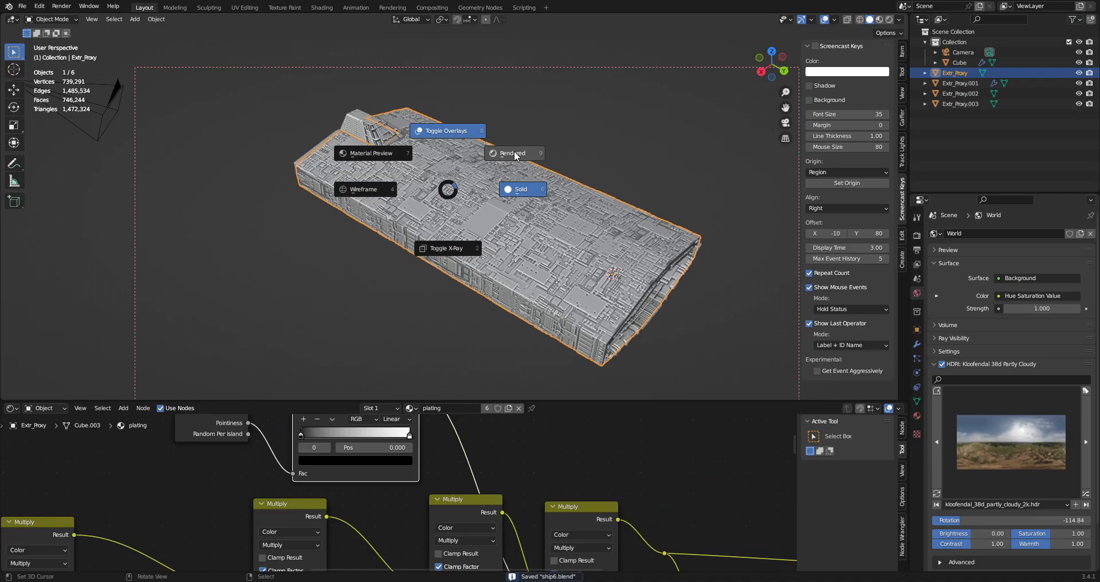
left_click(515, 152)
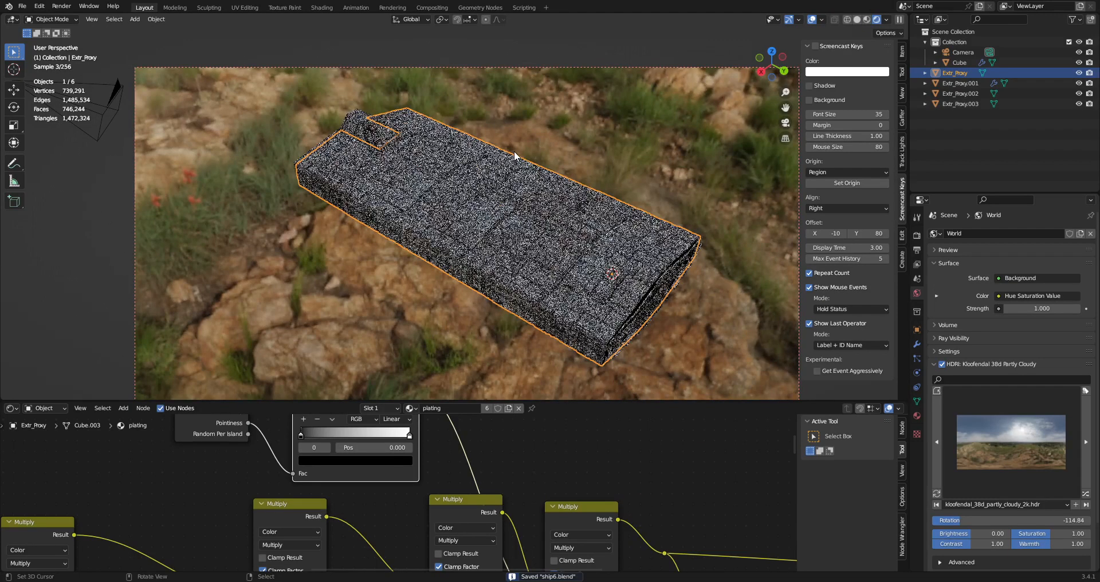
middle_click_drag(522, 515, 540, 527)
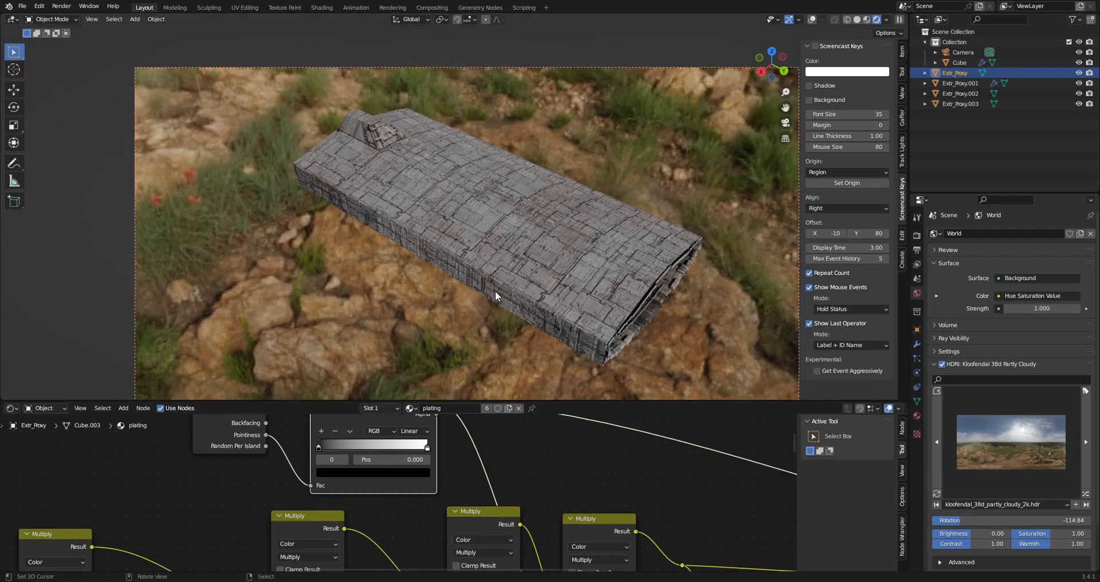
middle_click_drag(503, 296, 510, 277)
scroll(510, 277, "up", 4)
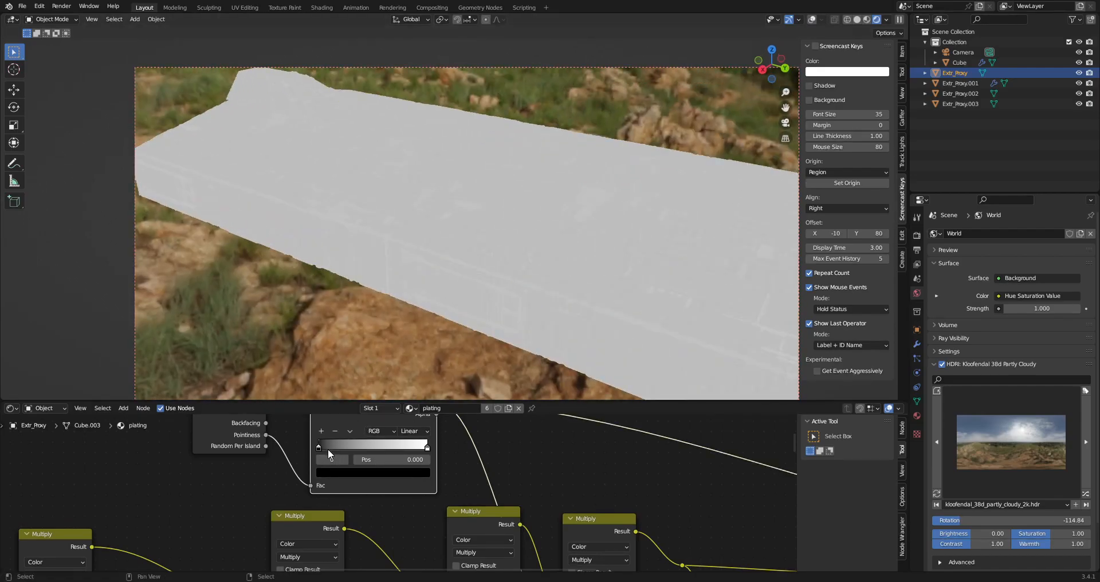
Move the Pointiness ColorRamp's black stop to about 0.42 and its white stop to 0.759.
left_click_drag(367, 442, 367, 443)
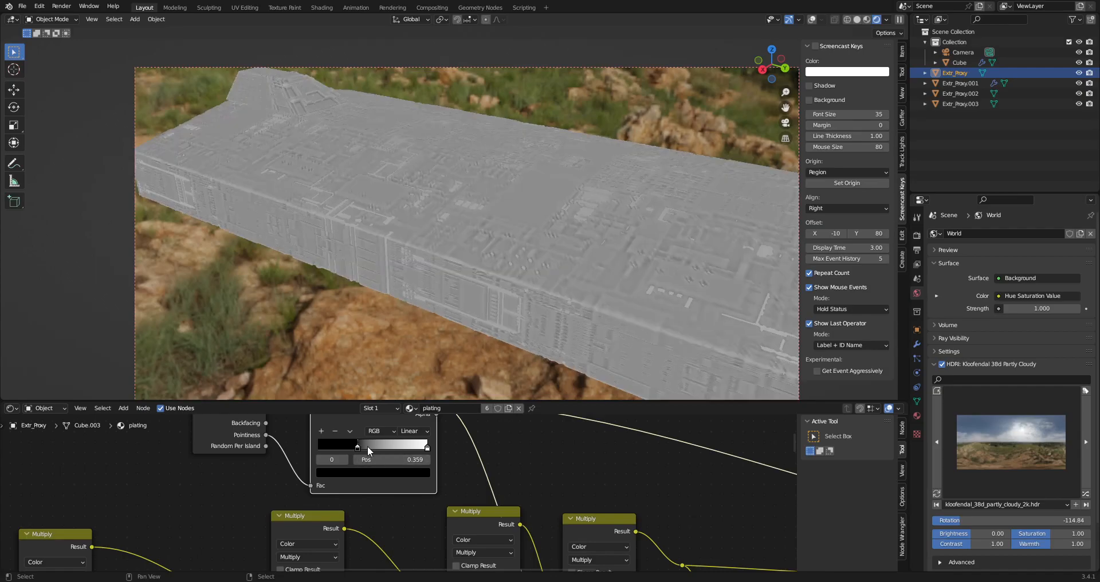
left_click(368, 445)
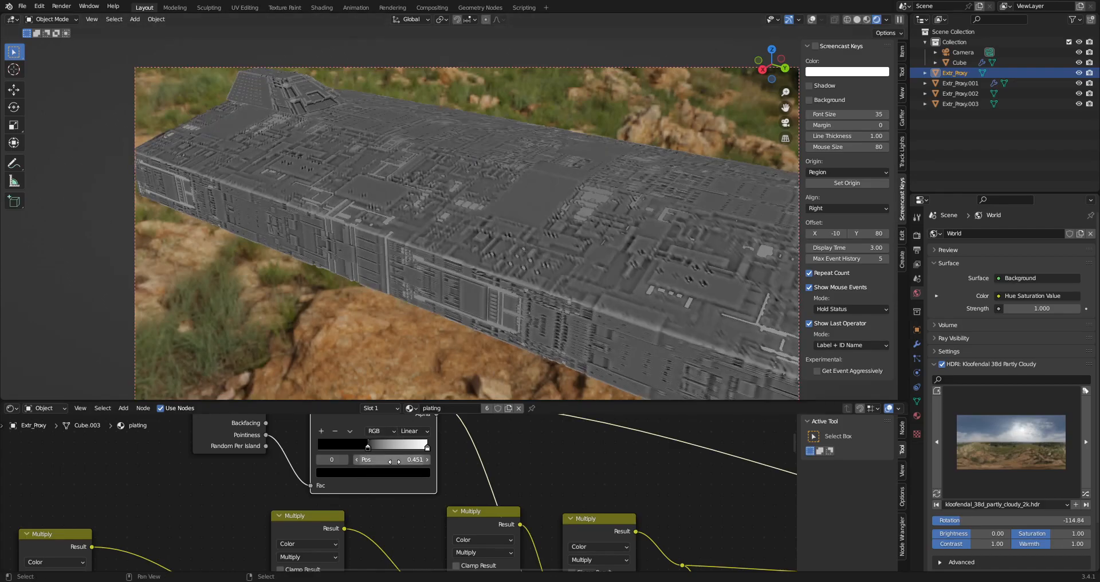
left_click(428, 447)
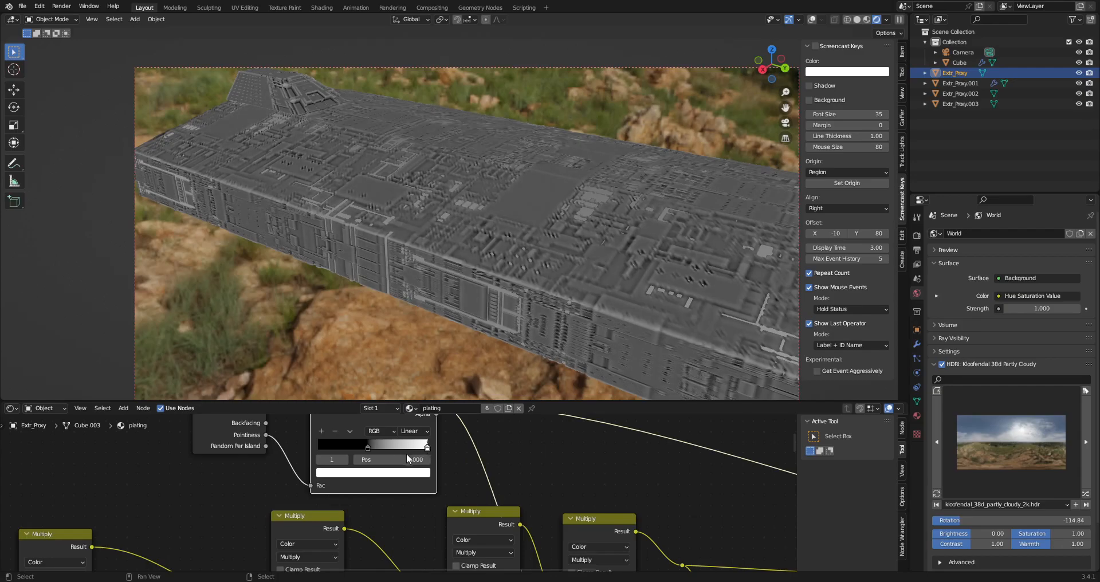
key("z")
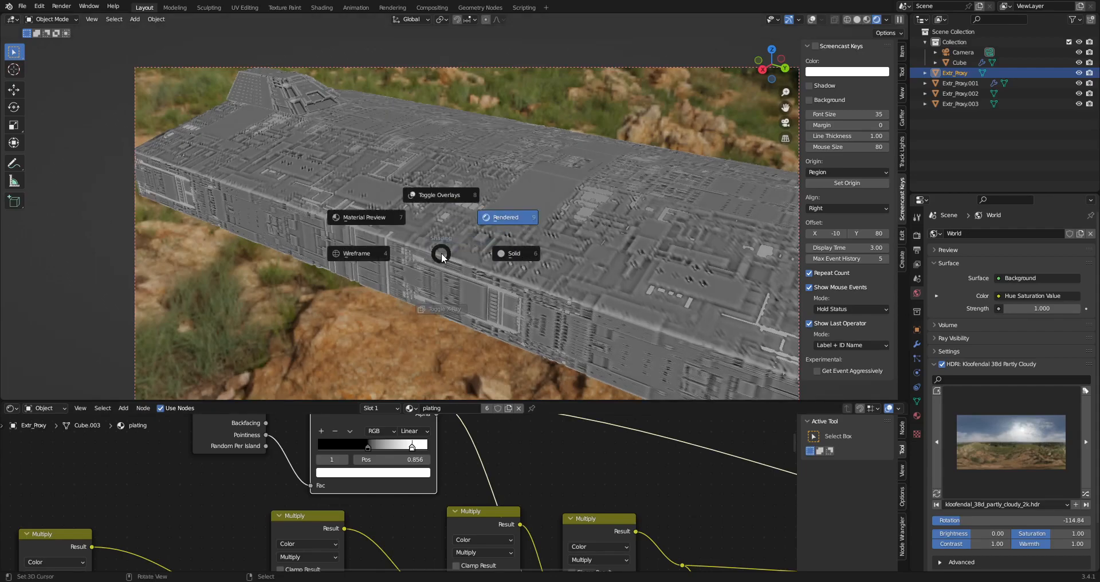
left_click(505, 253)
left_click(368, 443)
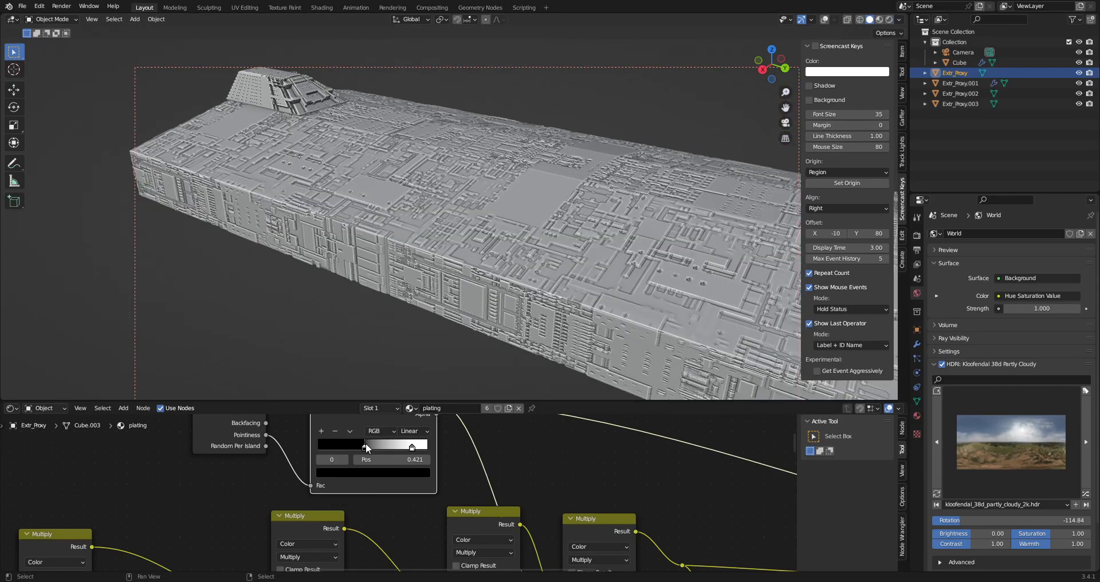
left_click_drag(412, 447, 401, 447)
Preview the Pointiness ColorRamp's output on the hull in Rendered shading at different distances.
key("z")
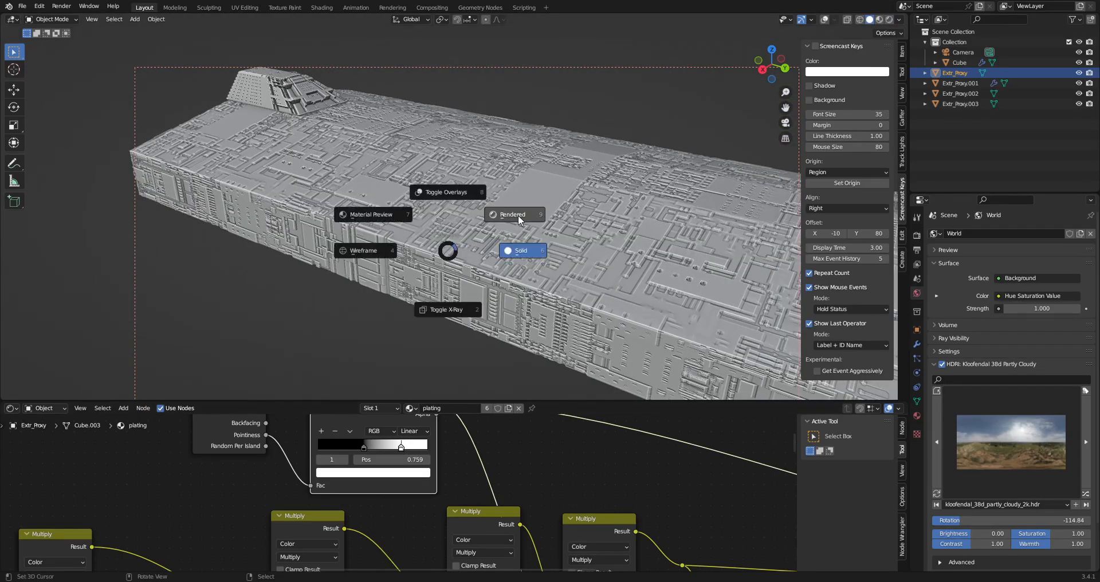
left_click(518, 215)
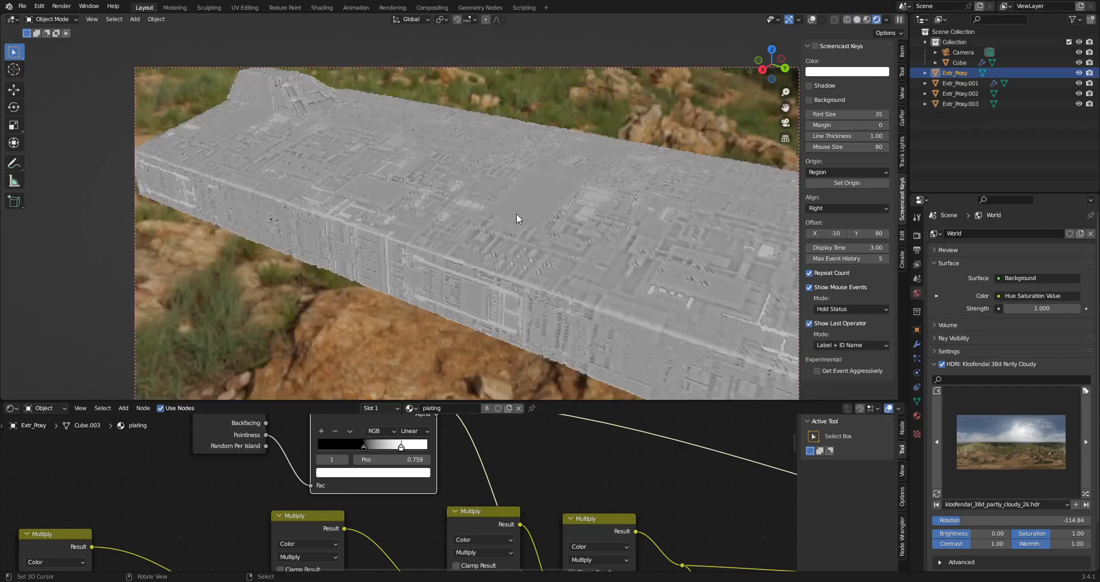
scroll(517, 214, "down", 4)
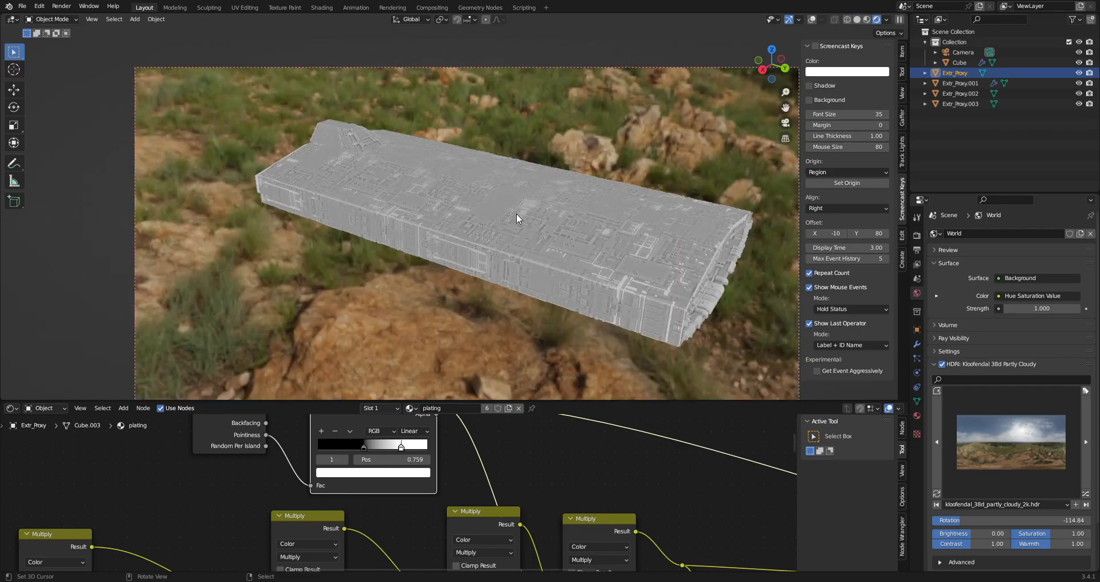
scroll(494, 304, "up", 3)
Move the Pointiness ColorRamp's black stop to about 0.46 and white stop to 0.656, and preview it in Rendered shading.
key("z")
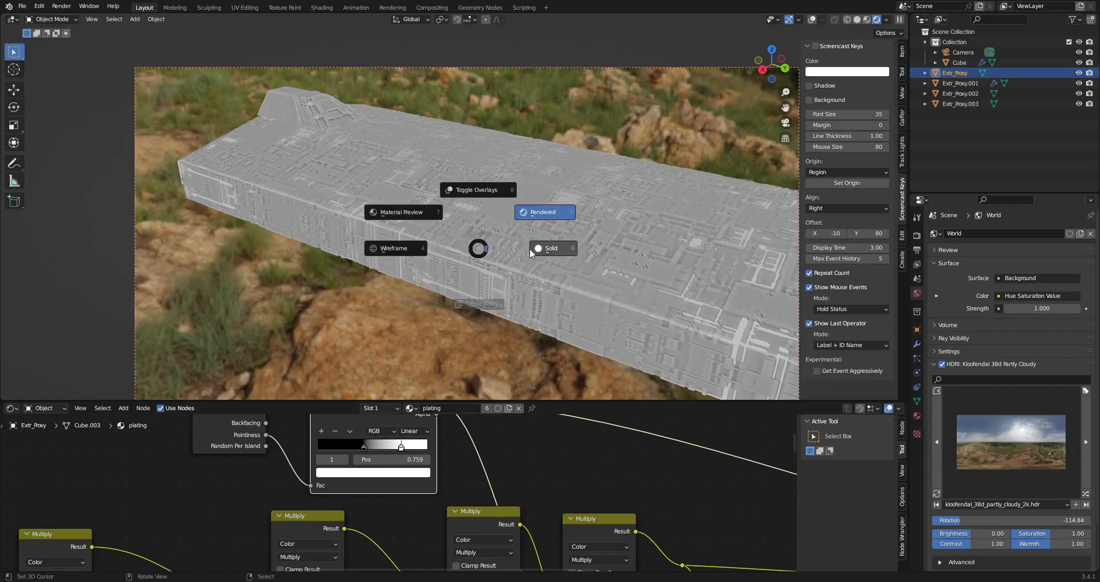
left_click(541, 218)
left_click_drag(364, 448, 387, 449)
key("z")
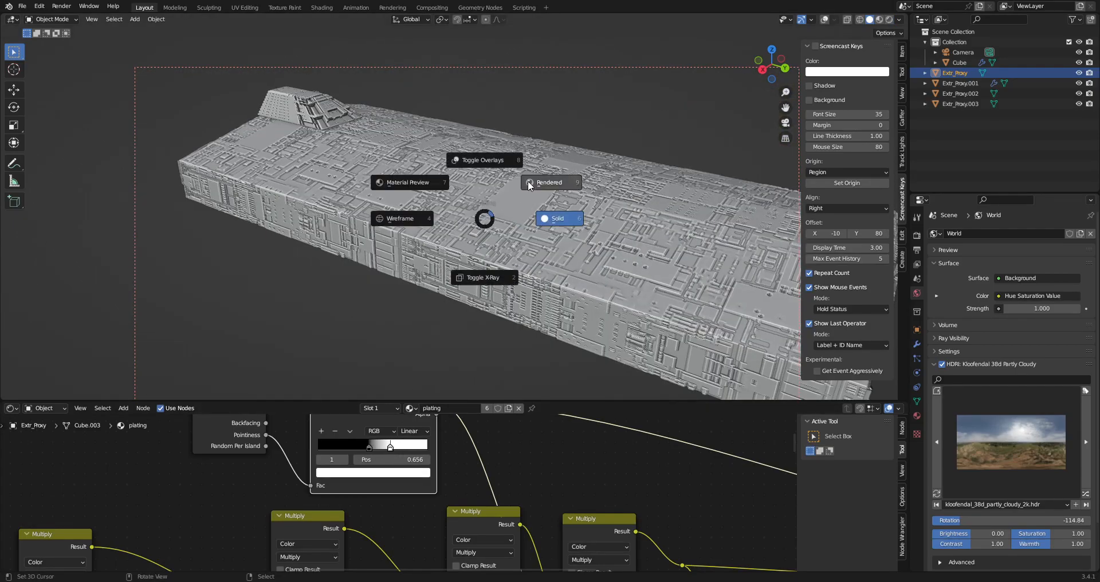
left_click(528, 182)
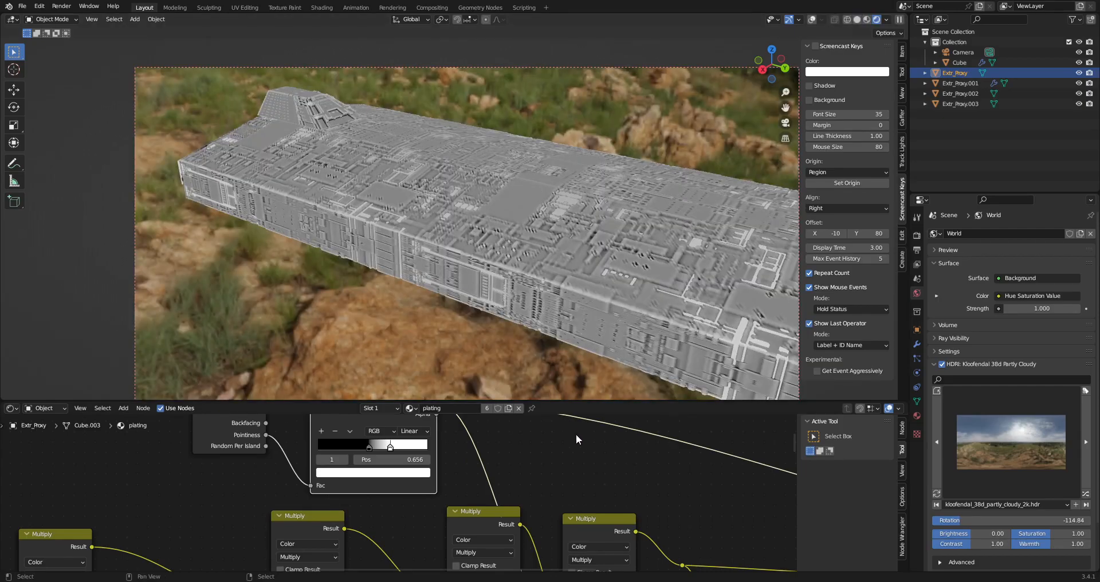
Route the full plating shader back to the material output and inspect the rendered hull from a higher angle.
scroll(603, 466, "down", 3)
middle_click_drag(603, 466, 486, 440)
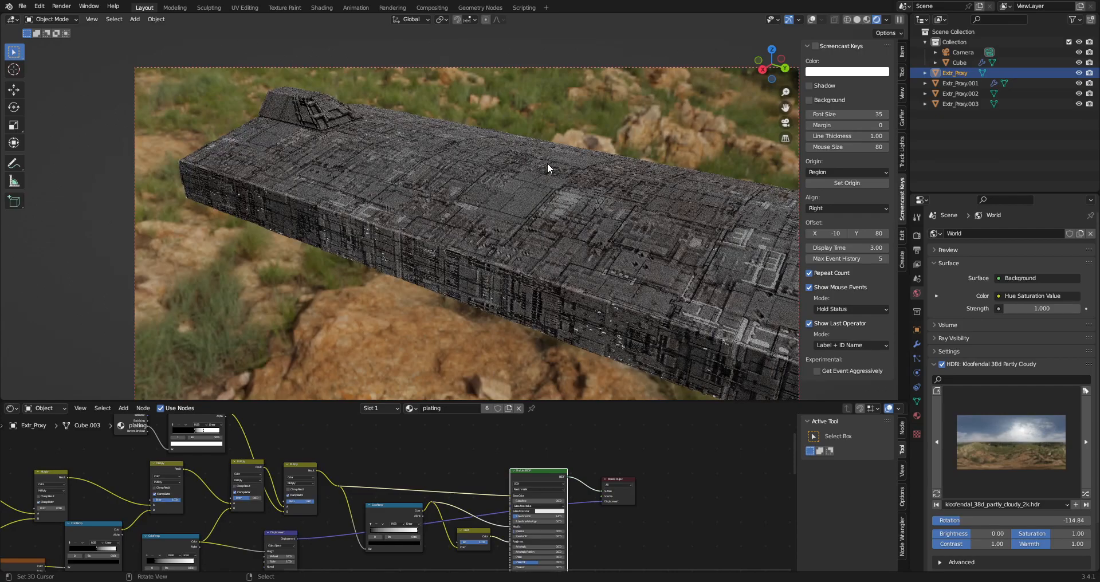
middle_click_drag(548, 163, 564, 215)
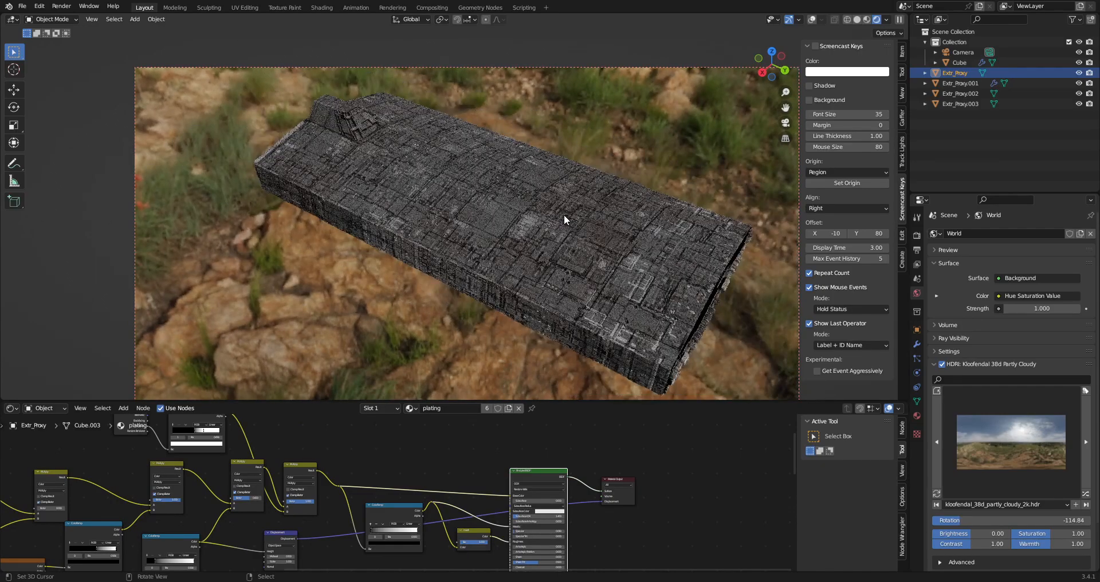
scroll(564, 214, "up", 3)
Try the Pointiness ColorRamp's white stop at position 0.55.
scroll(309, 456, "up", 5)
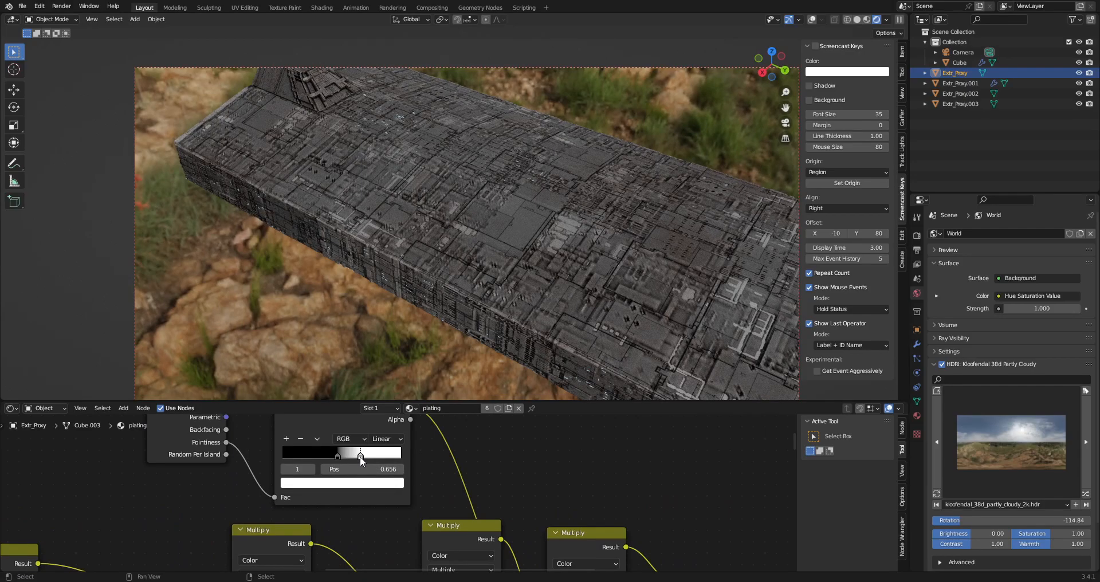
left_click(366, 474)
key("BackSpace")
type(".55")
key("Return")
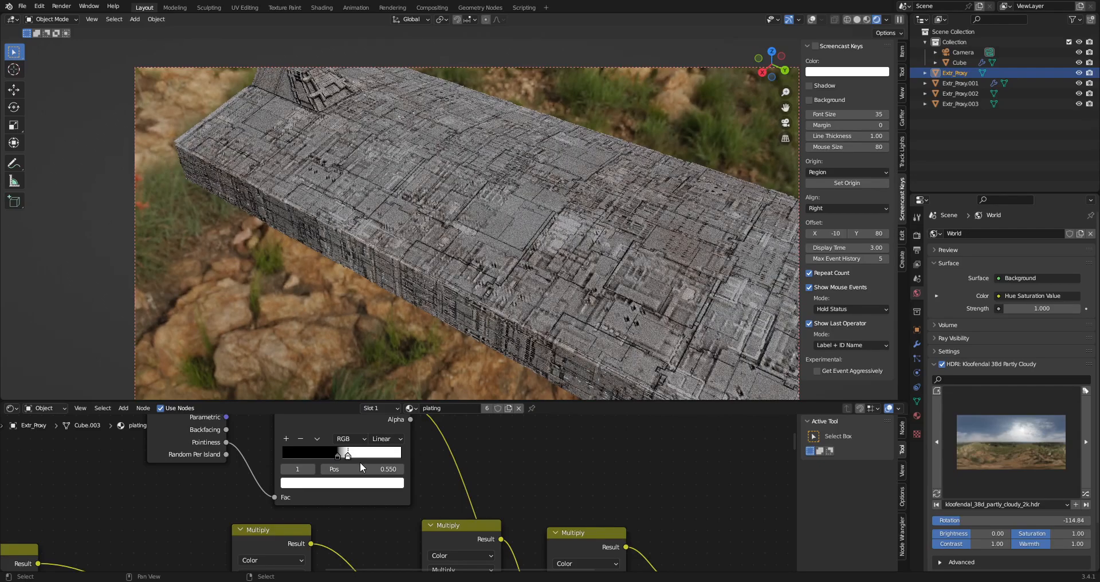
Set the Pointiness ColorRamp's white stop to 0.6 and its black stop to 0.45.
left_click(361, 466)
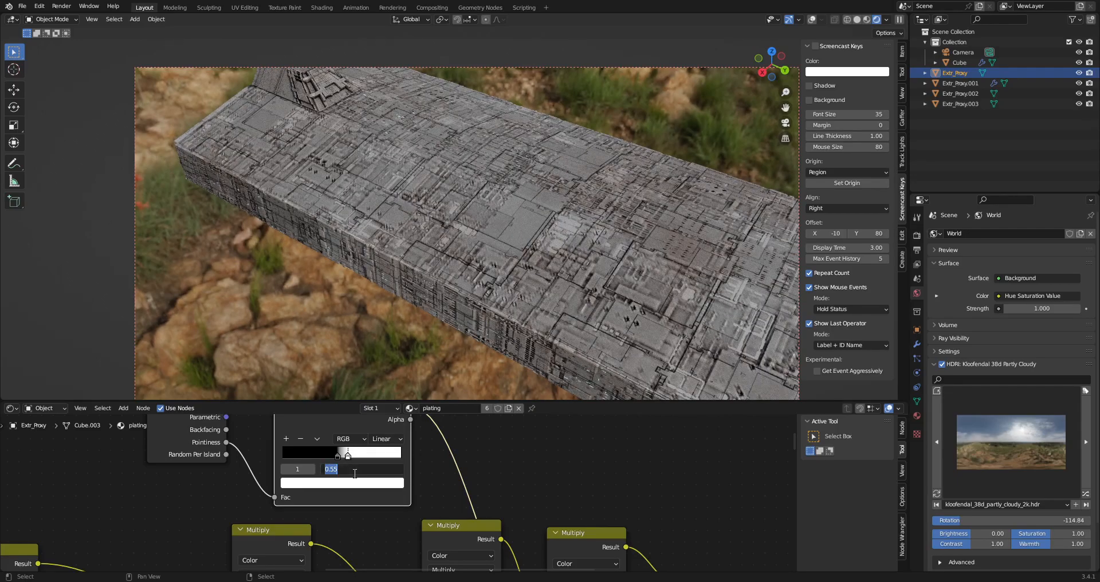
type(".6")
key("Return")
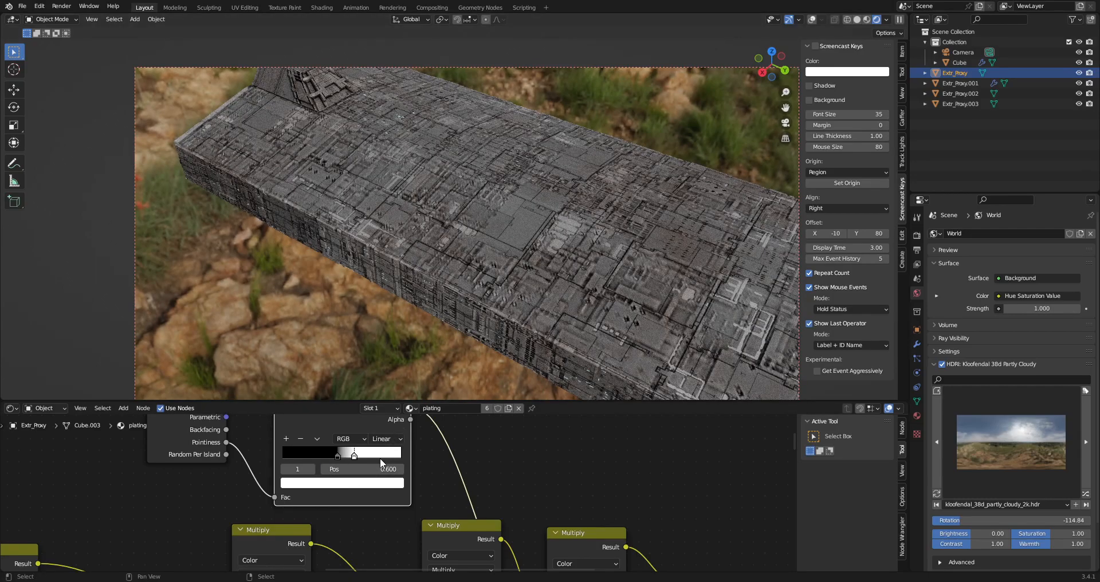
left_click(337, 456)
left_click(349, 469)
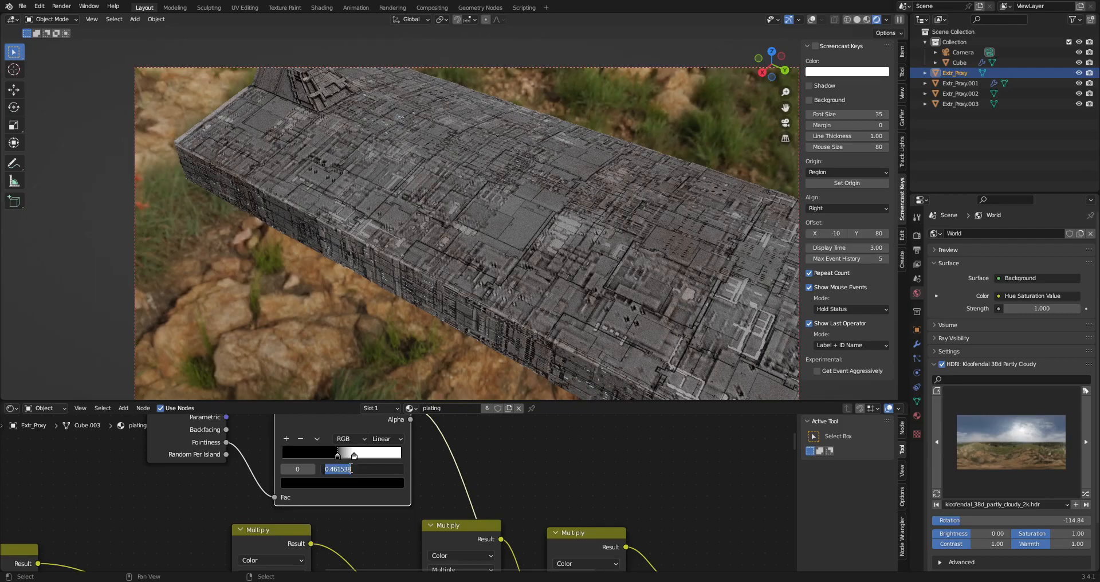
type(".45")
key("Return")
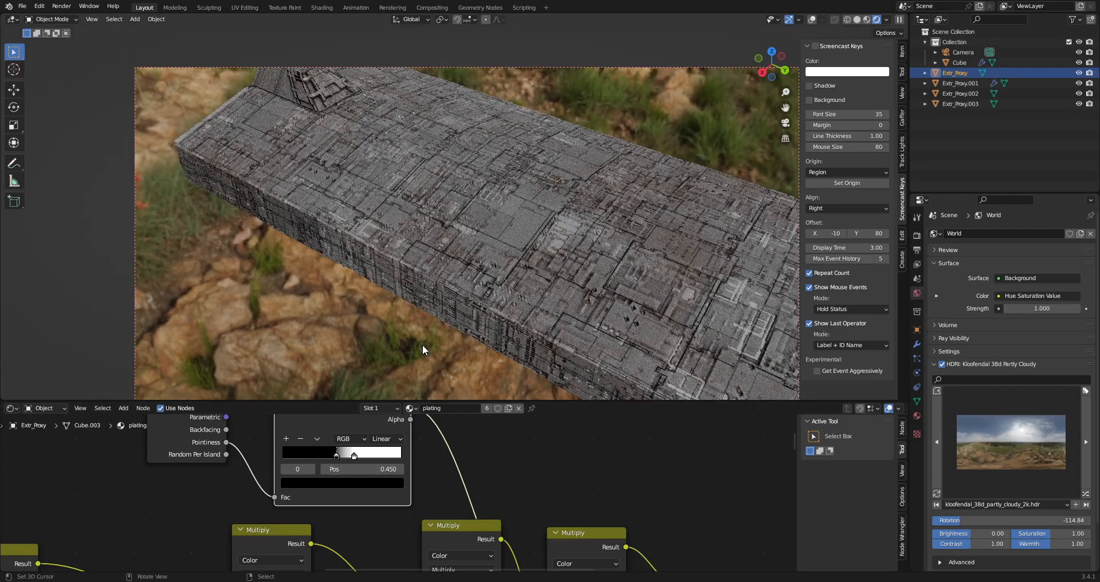
Try a factor of 0.6 on the last Multiply node in the color chain.
scroll(531, 293, "down", 4)
mouse_move(531, 293)
middle_mouse_down()
mouse_move(521, 255)
mouse_move(520, 282)
middle_mouse_up()
middle_click_drag(511, 493, 418, 395)
left_click(499, 524)
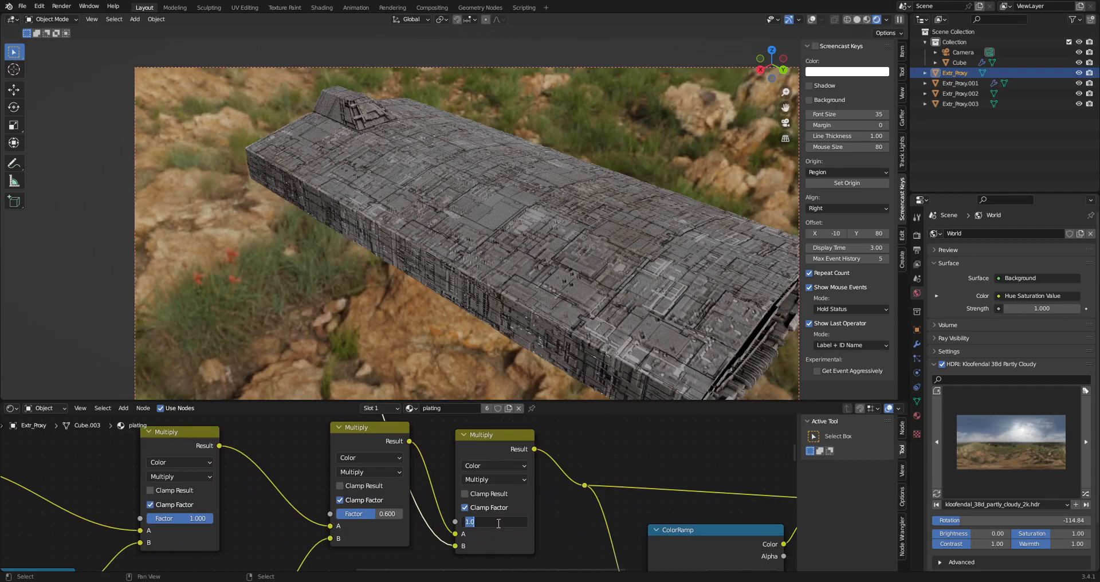
type(".6")
key("Return")
Set the last Multiply node's factor to 0.7.
left_click(494, 524)
key("BackSpace")
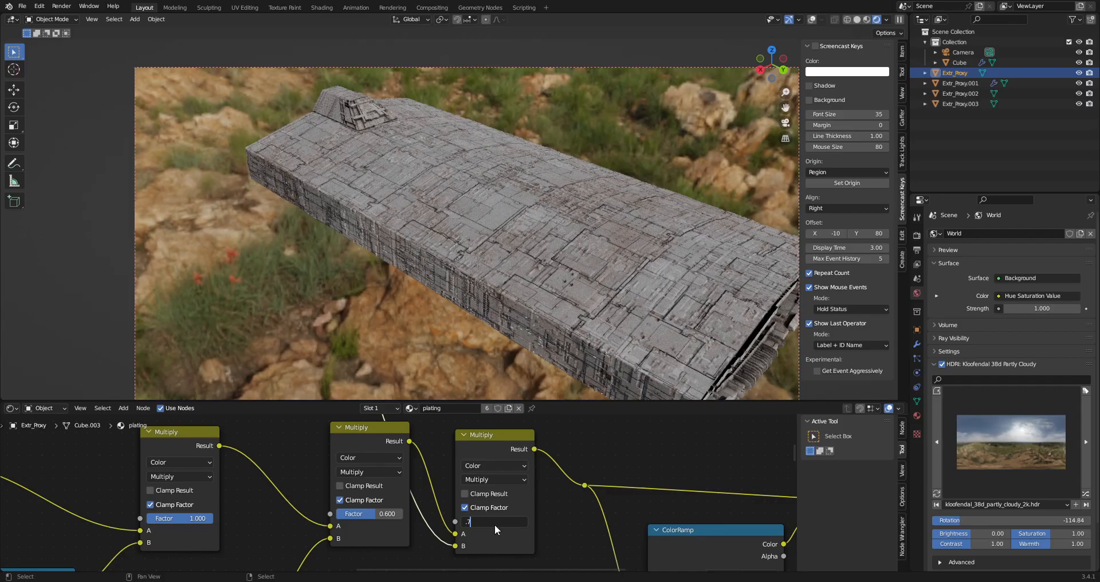
type(".7")
key("Return")
View the hull from its opposite side, return to Solid shading and save the scene.
middle_click_drag(702, 245, 592, 250)
key("z")
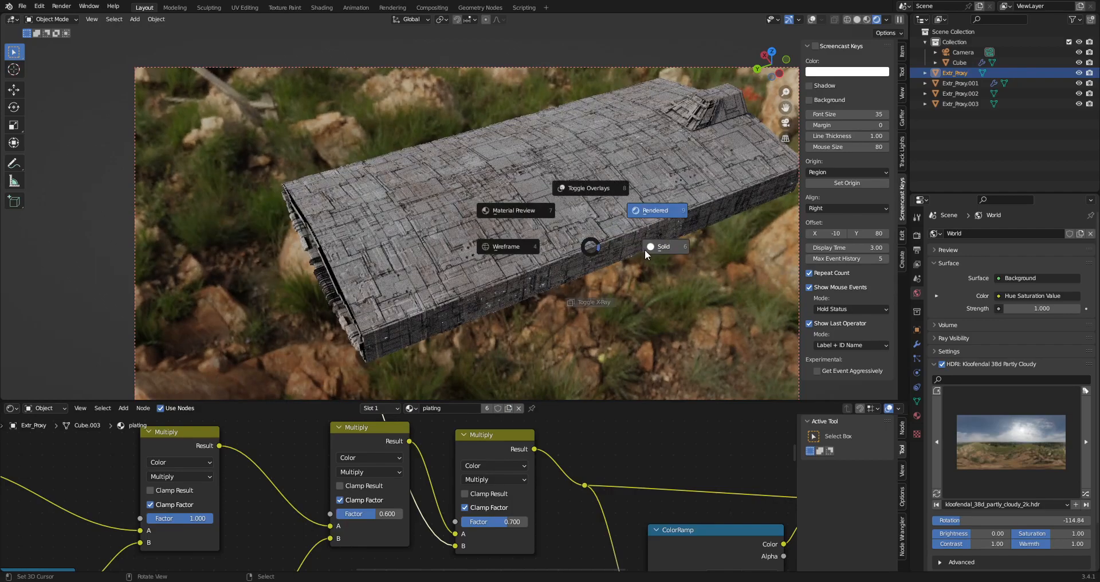
left_click(644, 249)
key("ctrl+s")
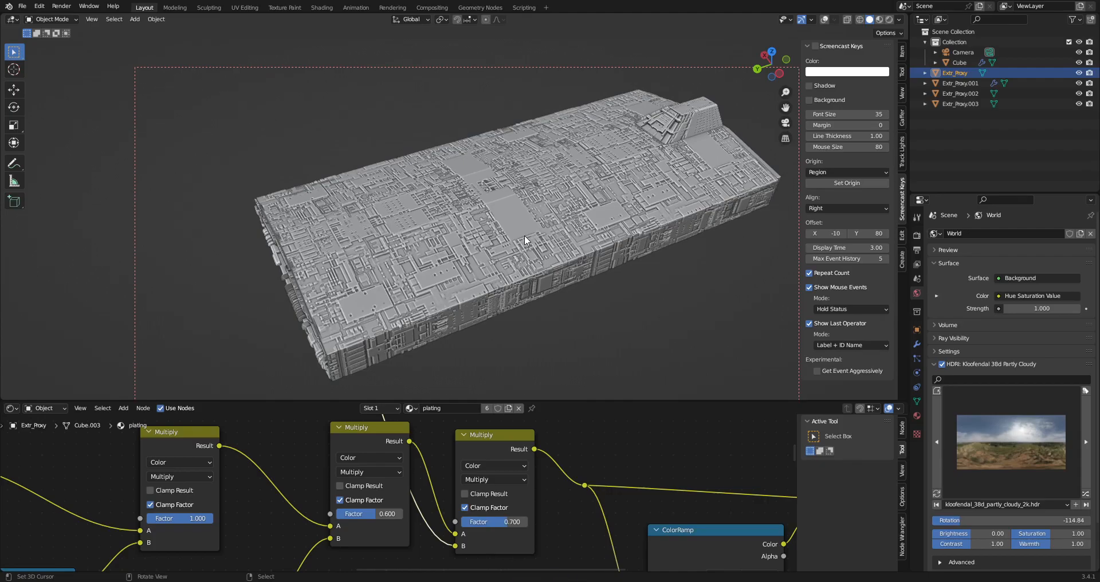
Preview the hull's open-ended side in Rendered shading and return to Solid shading.
middle_click_drag(480, 184, 490, 180)
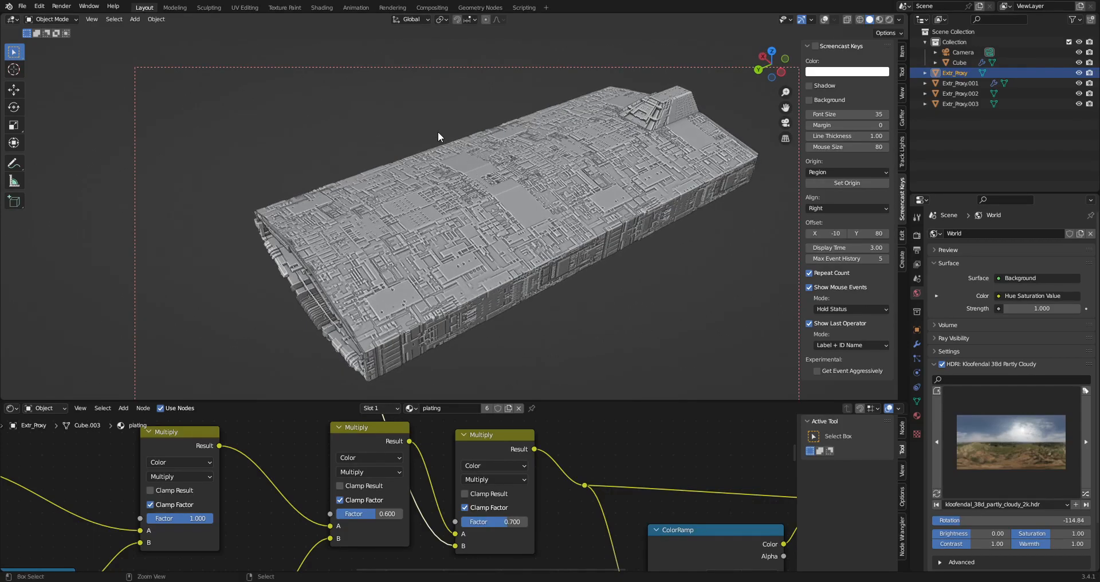
mouse_move(466, 137)
middle_mouse_down()
mouse_move(558, 146)
mouse_move(542, 160)
middle_mouse_up()
key("z")
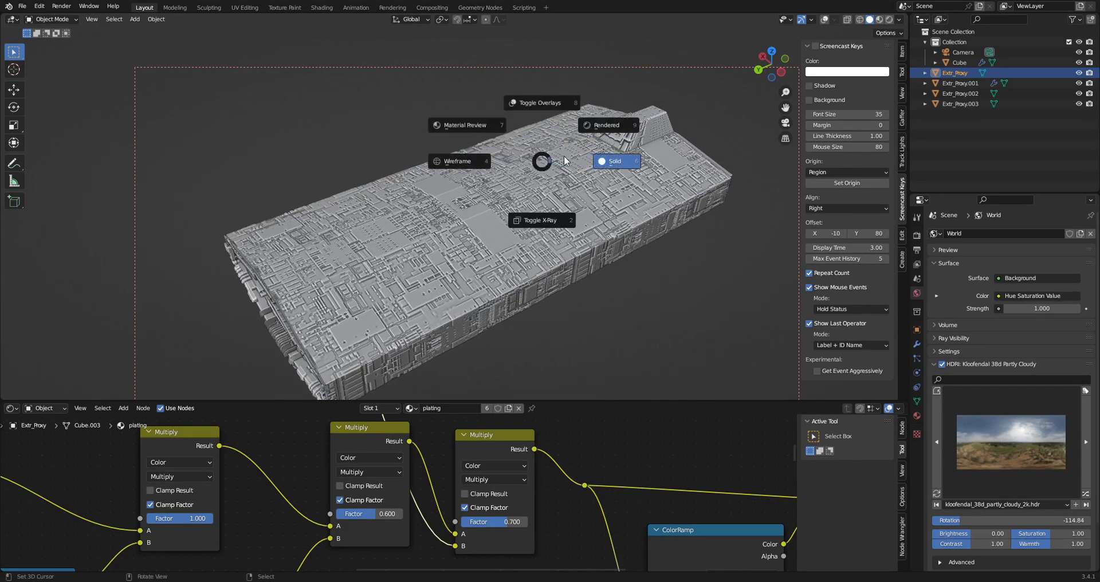
left_click(610, 125)
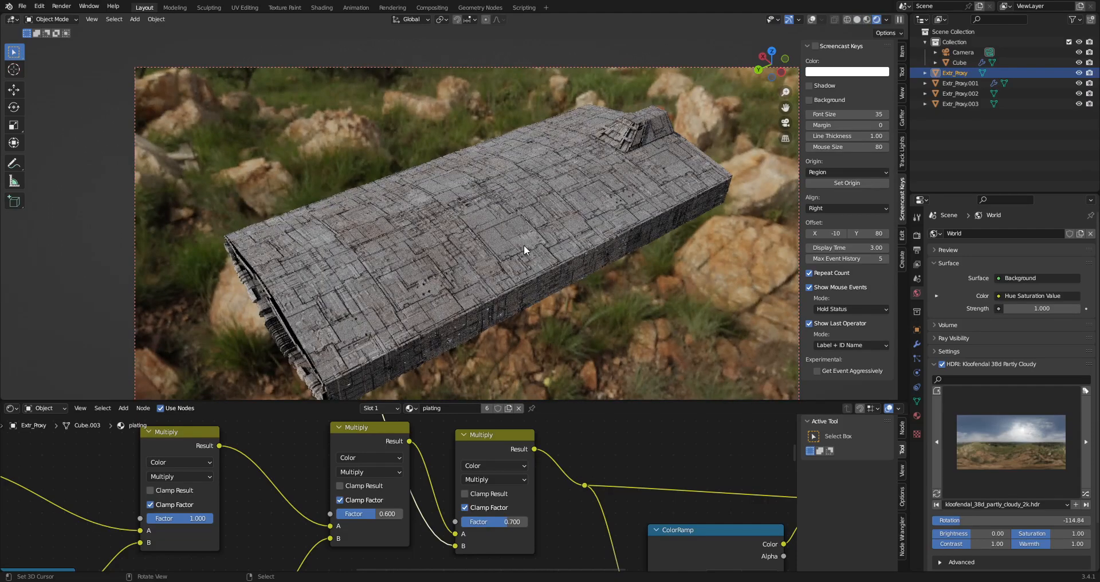
key("z")
left_click(575, 247)
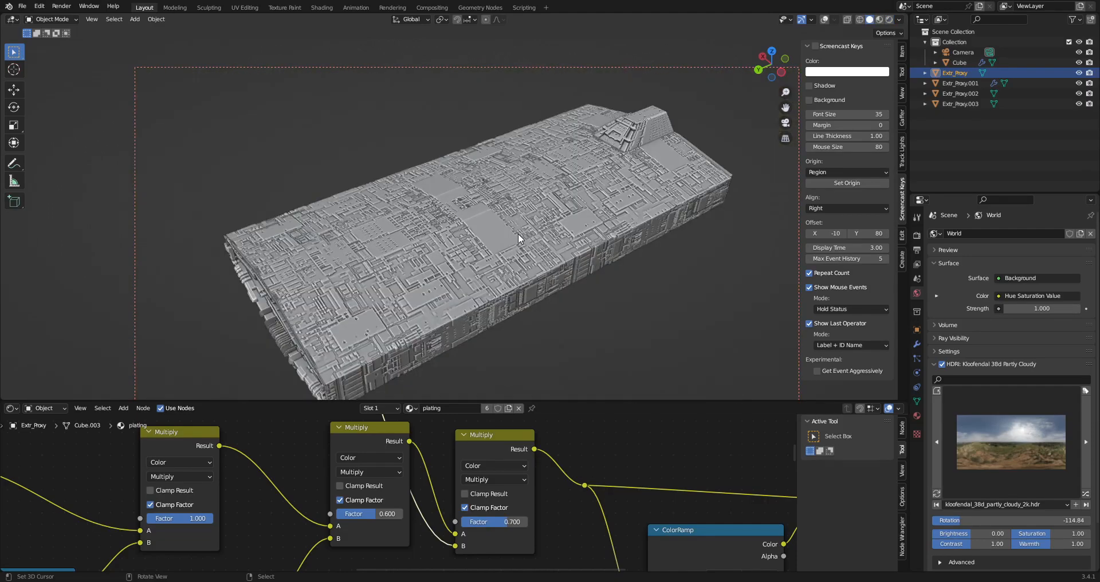
Examine the hull's plating details up close in Solid shading and review the Pointiness ColorRamp node.
scroll(518, 235, "up", 5)
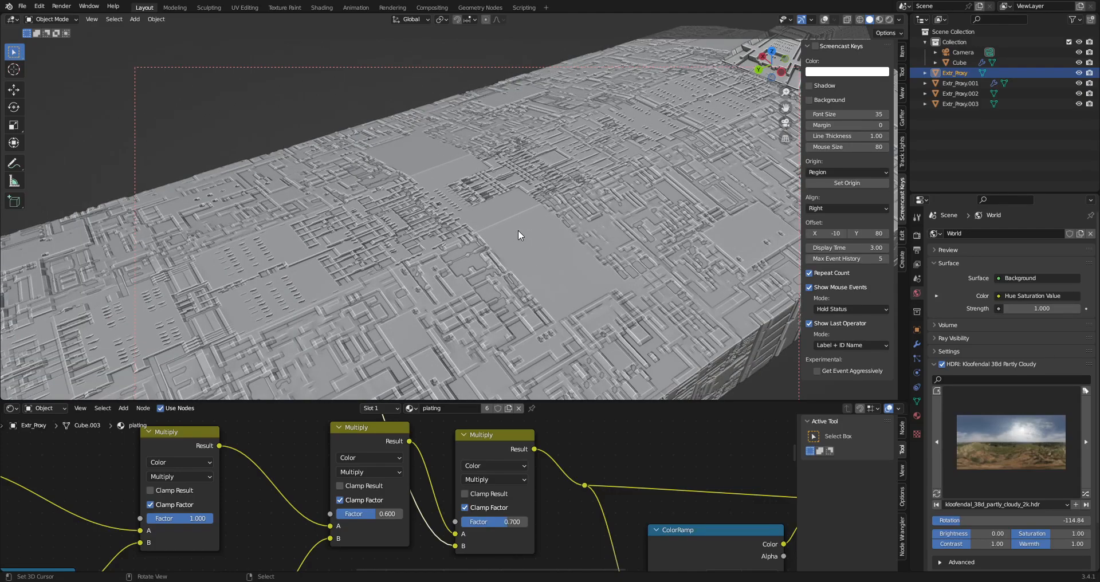
scroll(404, 446, "down", 4)
middle_click_drag(360, 419, 434, 507)
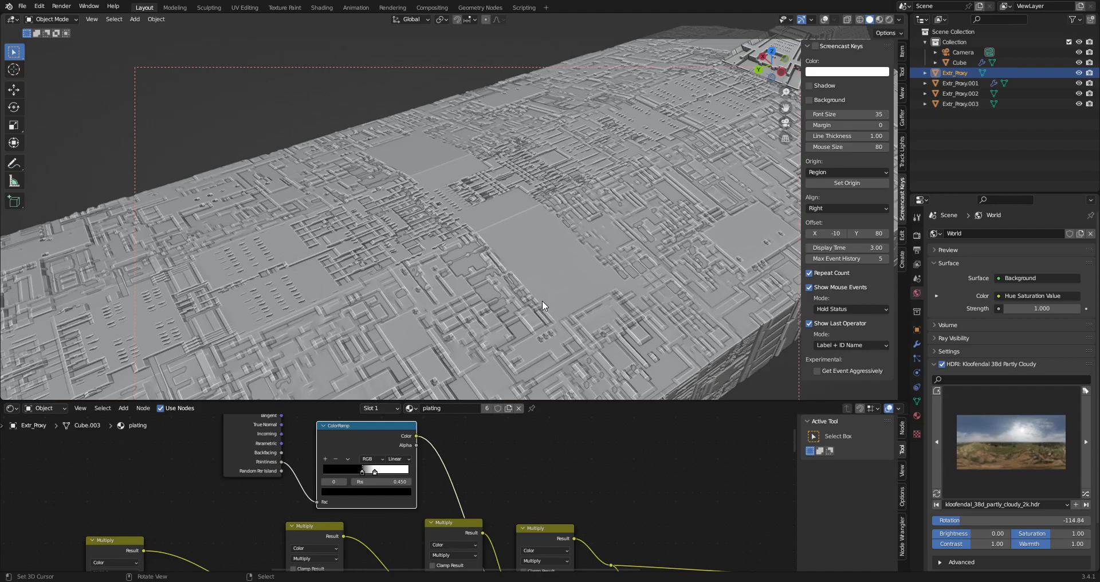
scroll(504, 215, "down", 6)
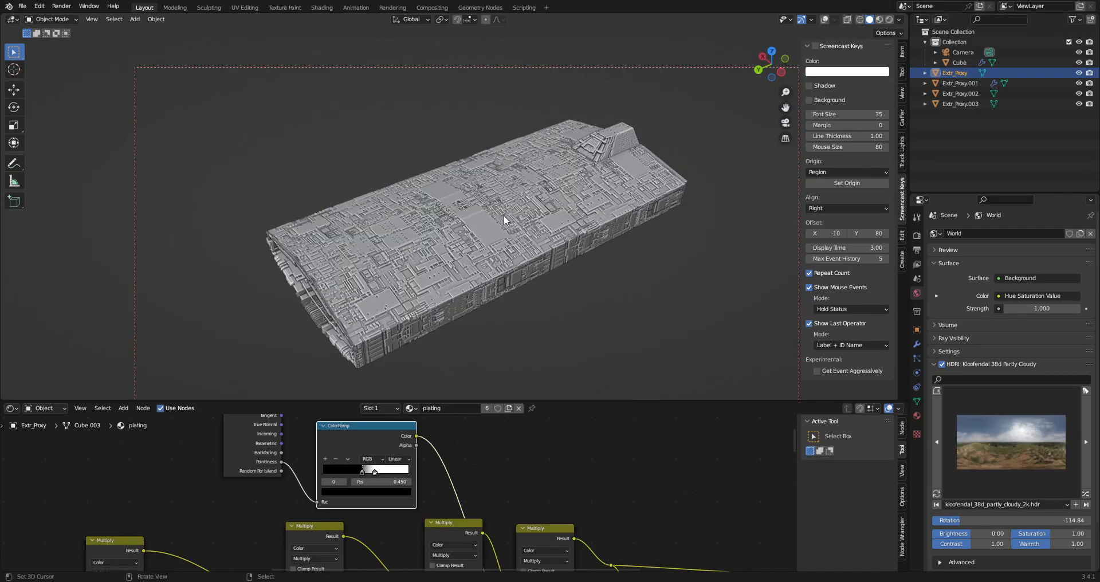
Check the whole hull in Rendered shading, turn it to the other long side and return to Solid shading.
key("z")
left_click(580, 183)
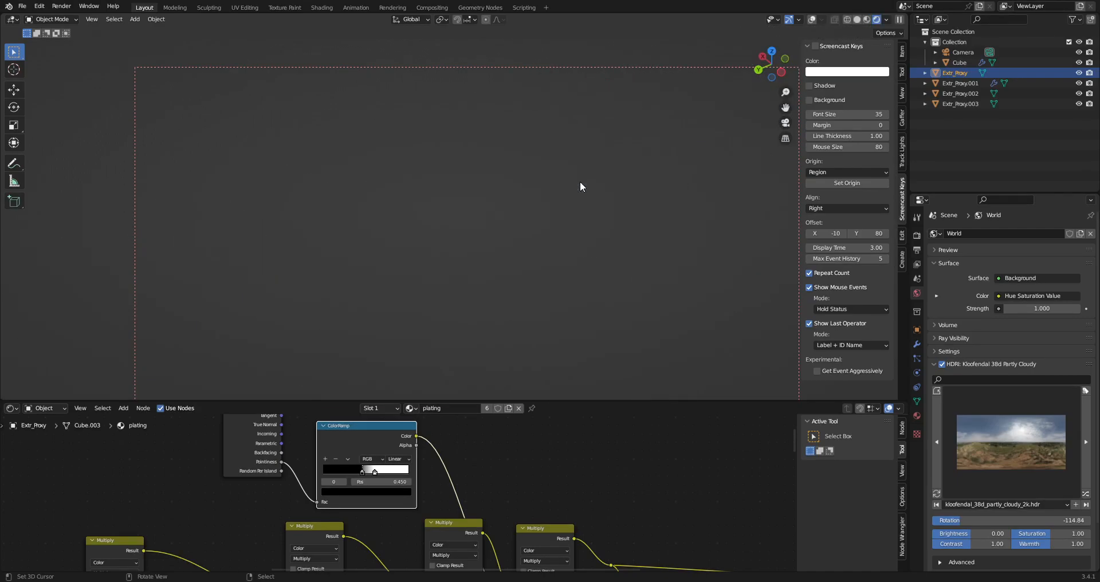
middle_click_drag(580, 182, 728, 197)
middle_click_drag(660, 507, 606, 454)
key("z")
left_click(636, 226)
middle_click_drag(588, 235, 579, 377)
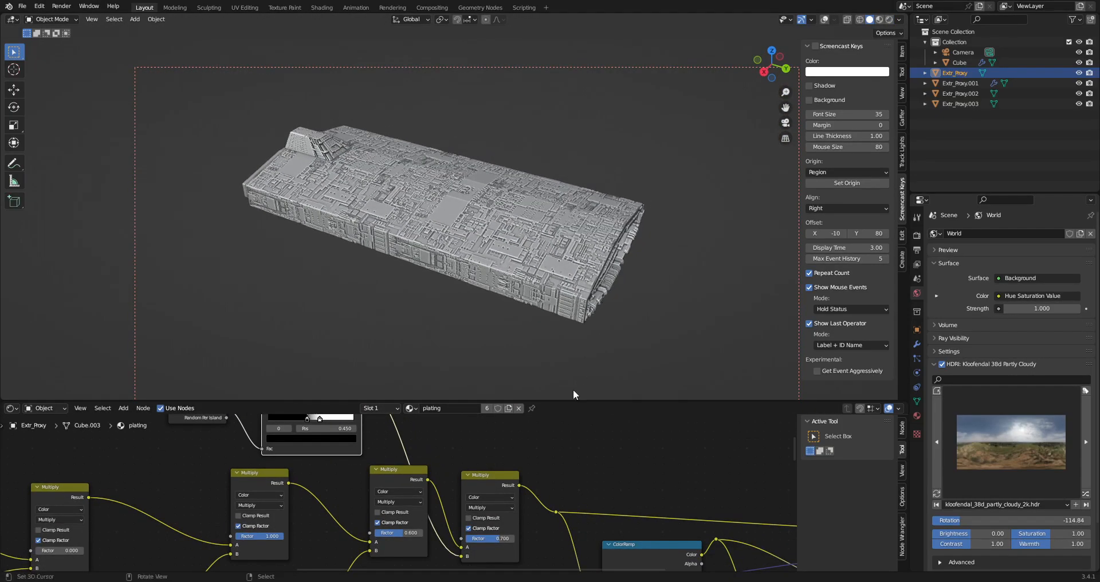
Mute the last Multiply node to bypass the Pointiness shading and briefly switch to Rendered shading.
left_click(479, 485)
key("m")
key("z")
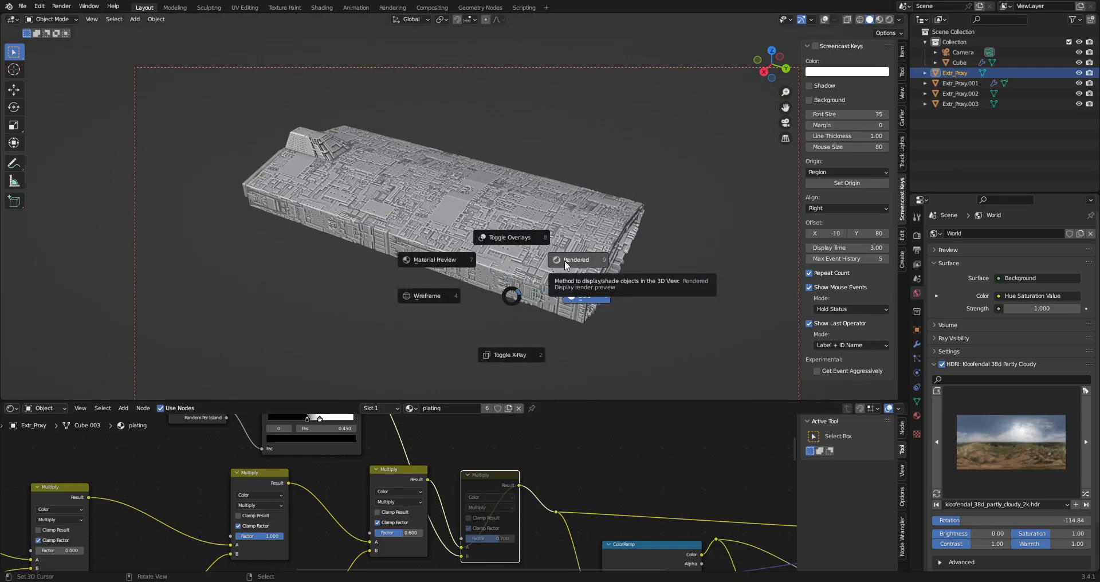
left_click(565, 260)
key("z")
left_click(636, 258)
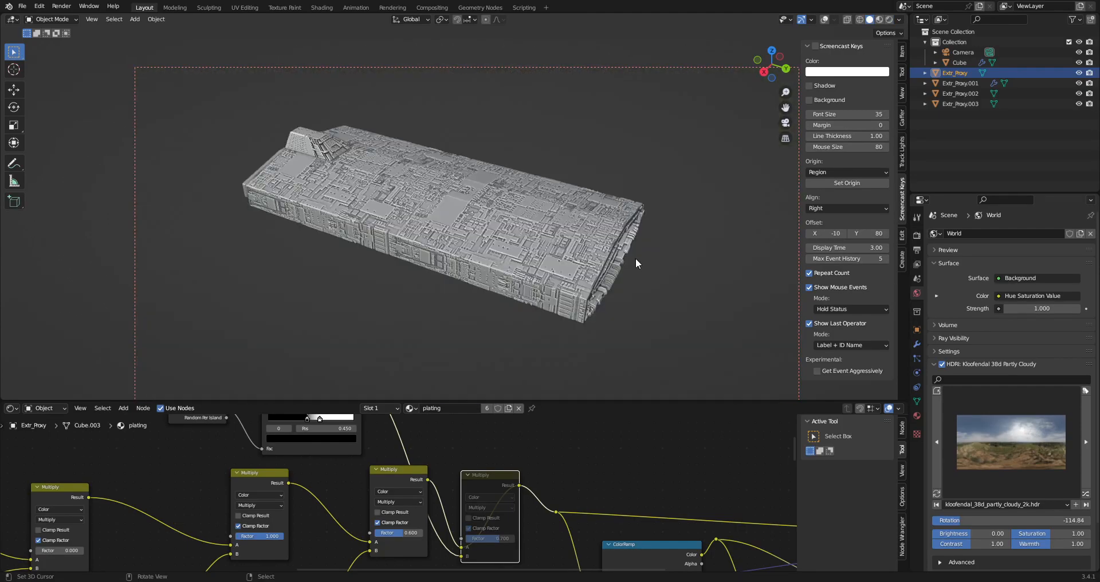
Preview the hull in Rendered shading with the Multiply node muted, including from a closer angle on the open end.
key("z")
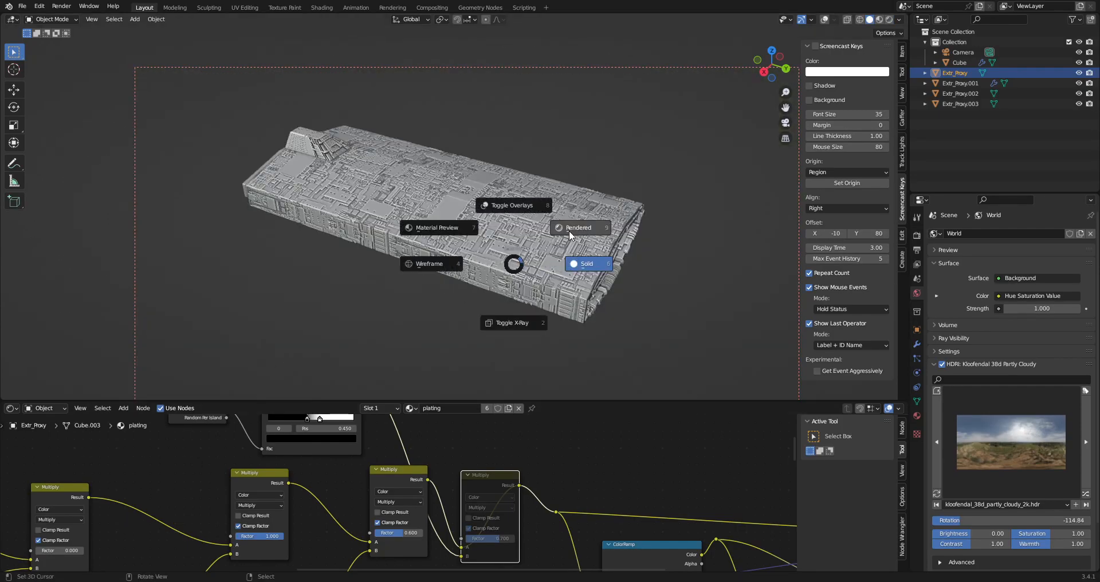
left_click(570, 228)
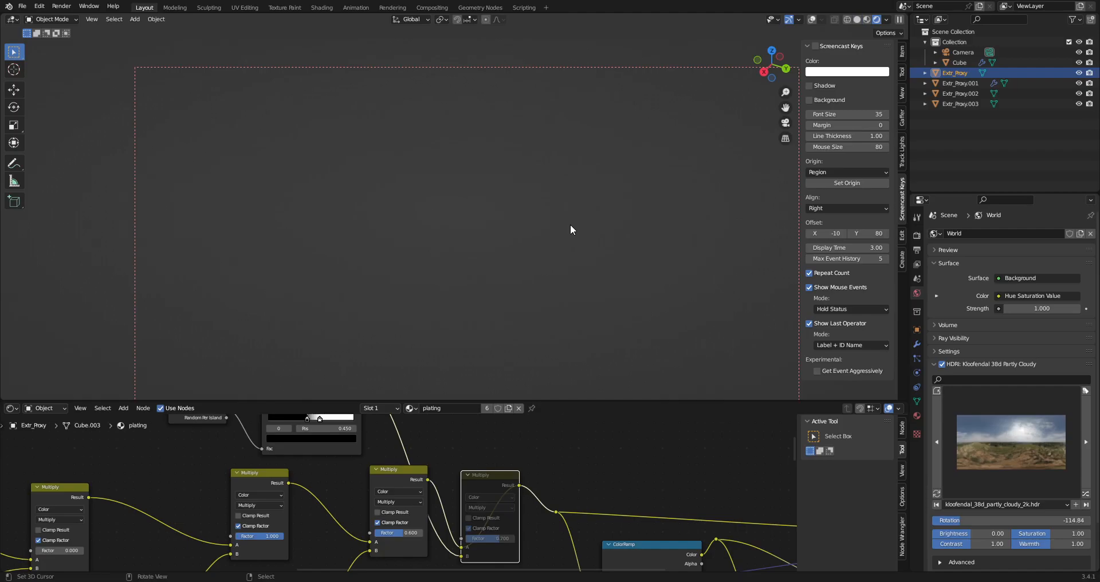
key("z")
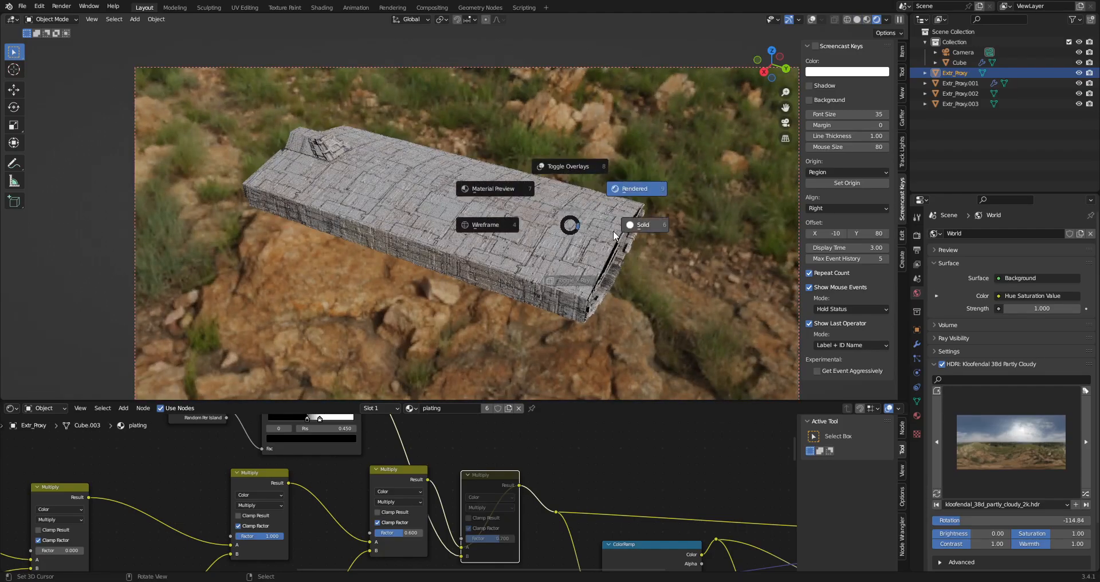
left_click(644, 189)
middle_click_drag(559, 237, 496, 241)
middle_click_drag(410, 222, 472, 254)
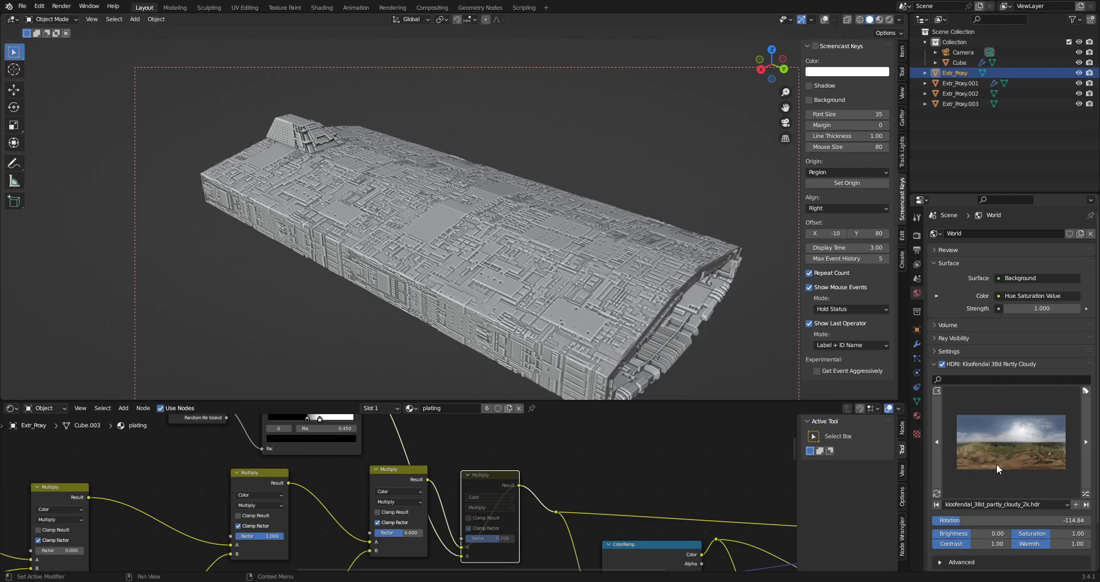
key("z")
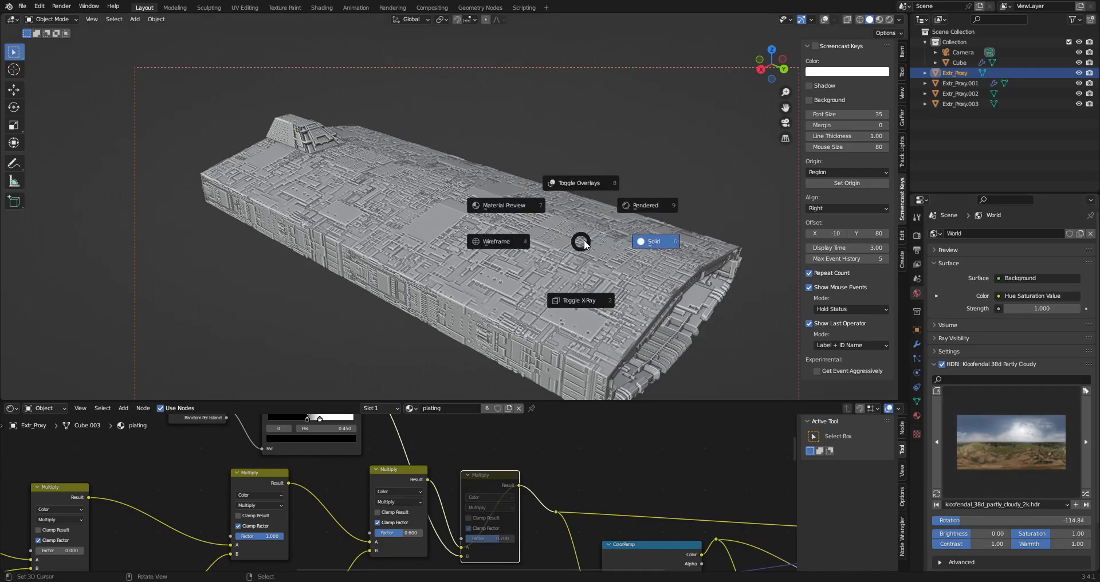
left_click(639, 213)
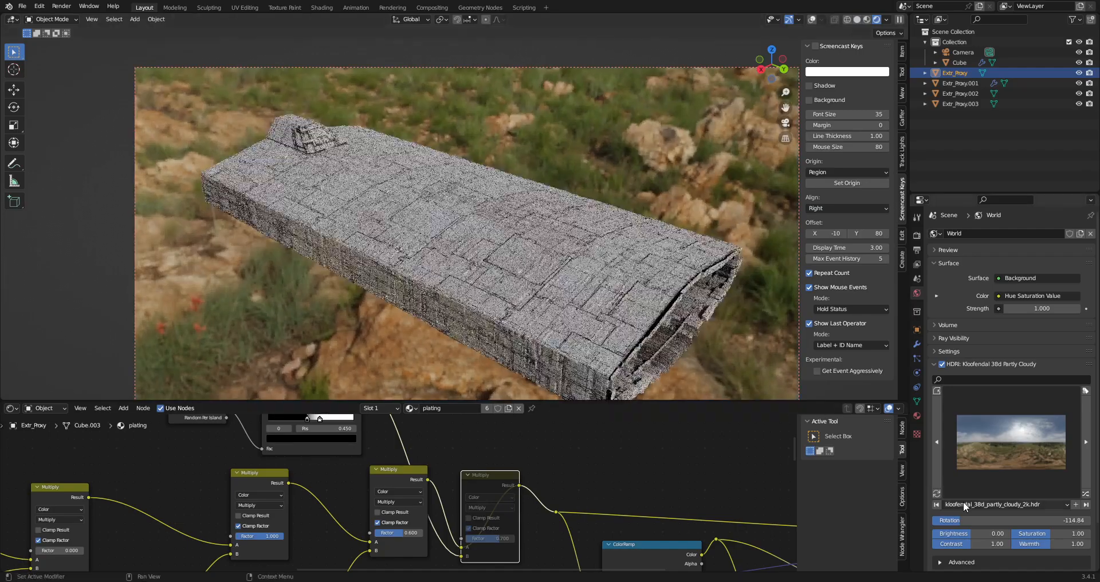
Try HDRI rotations of 91.61 and 148.39 for the world background, viewing the rendered hull under each.
left_click_drag(969, 521, 1049, 520)
middle_click_drag(502, 289, 504, 252)
middle_click_drag(592, 261, 728, 326)
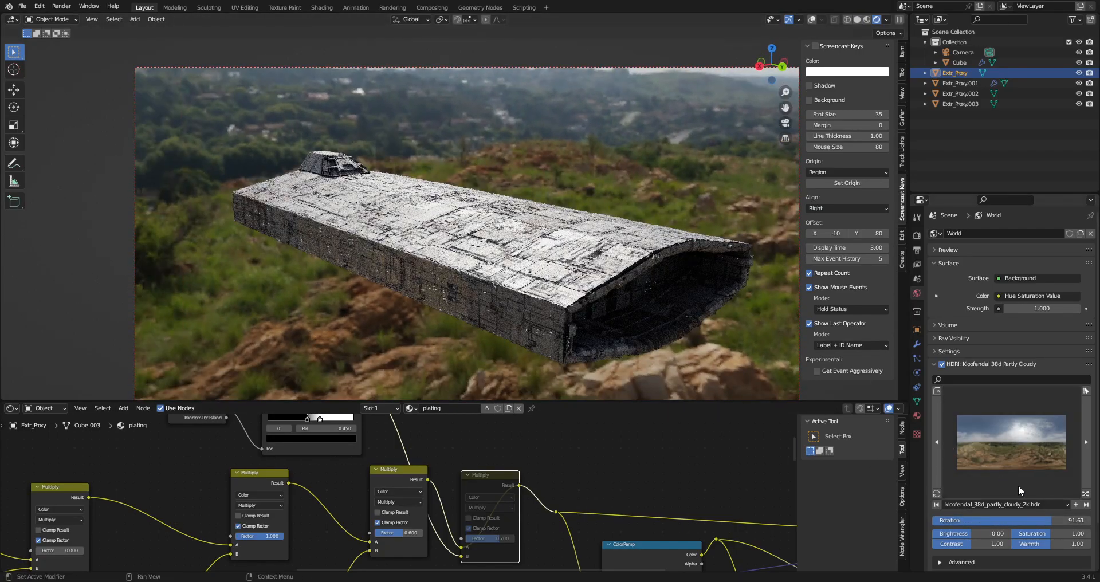
left_click_drag(1020, 521, 1077, 520)
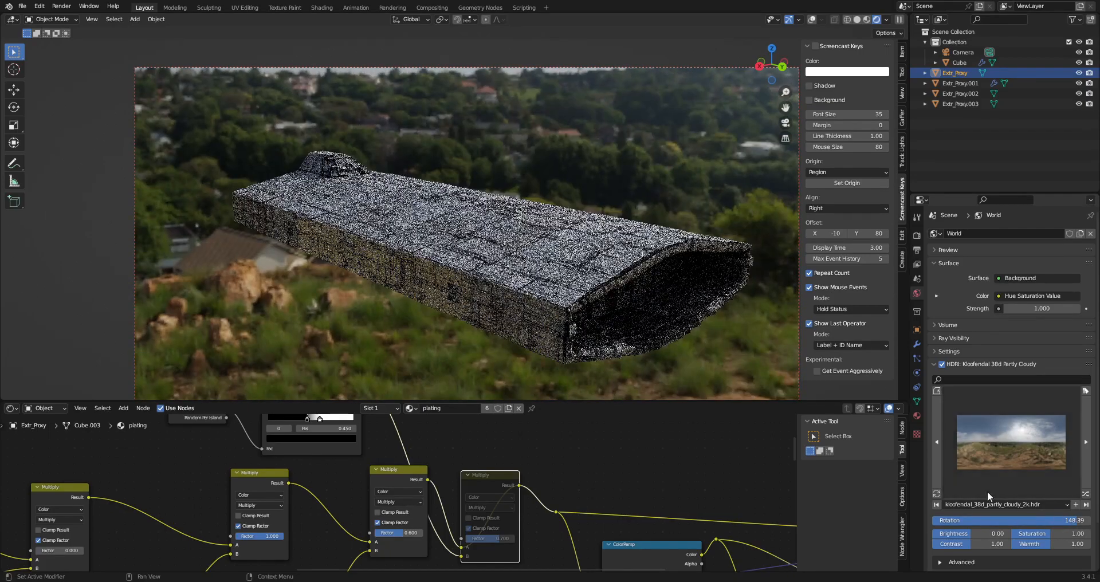
scroll(639, 280, "down", 1)
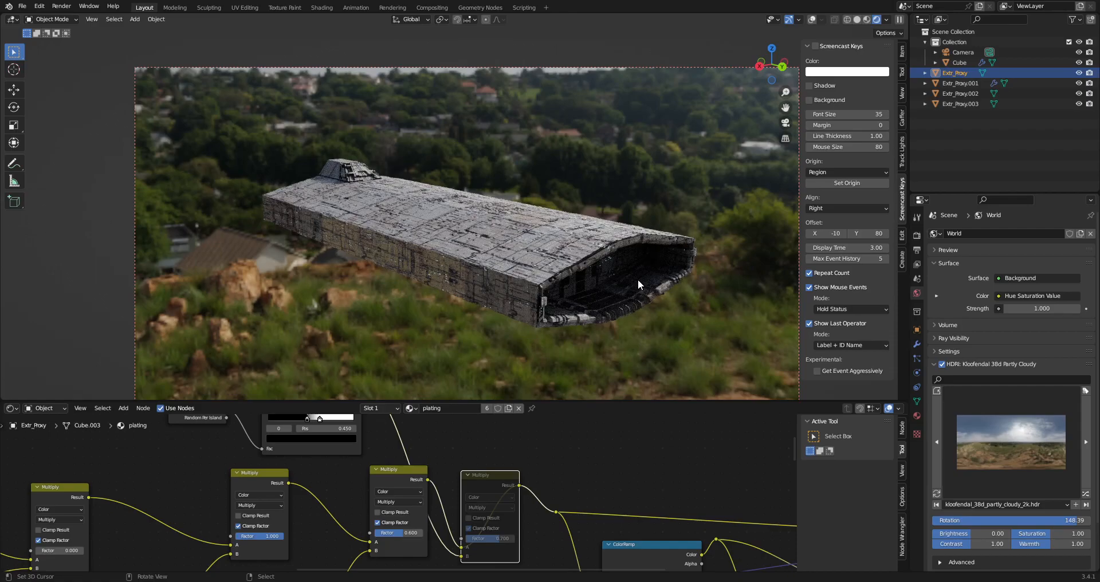
middle_click_drag(548, 242, 572, 274)
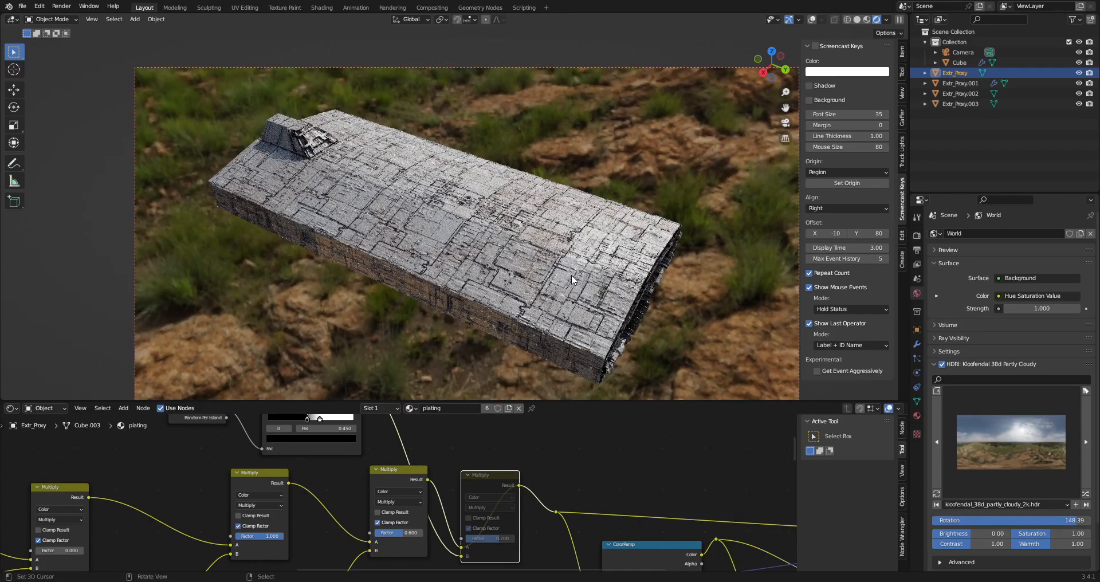
Set the HDRI rotation to -99.35 while viewing the hull's rendered underside, and return to Solid shading.
mouse_move(1077, 520)
left_mouse_down()
mouse_move(977, 521)
mouse_move(1071, 521)
left_mouse_up()
middle_click_drag(675, 361, 621, 246)
left_click_drag(1046, 527, 975, 527)
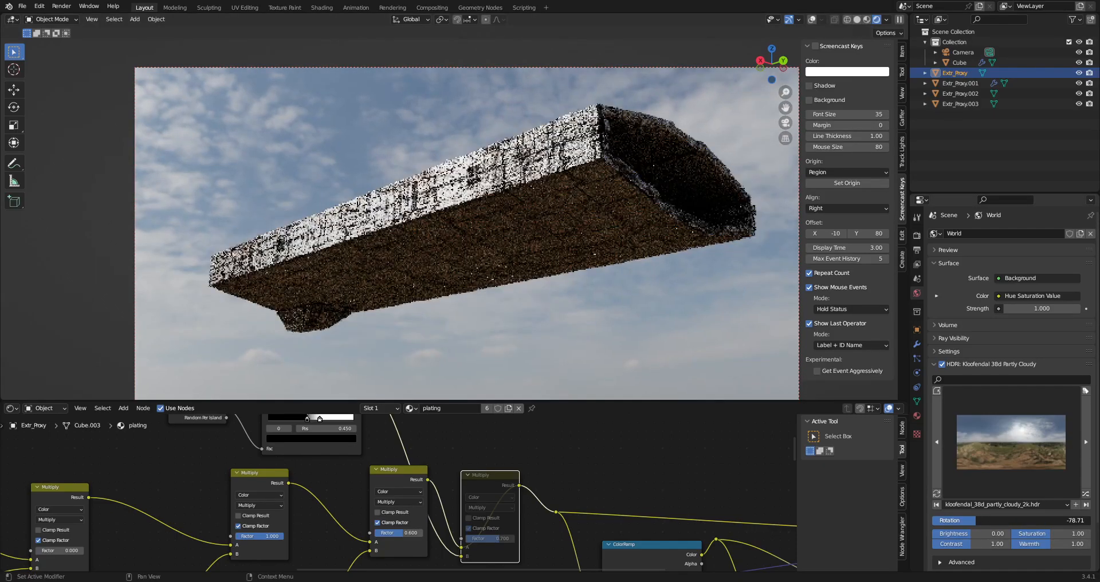
middle_click_drag(585, 256, 593, 249)
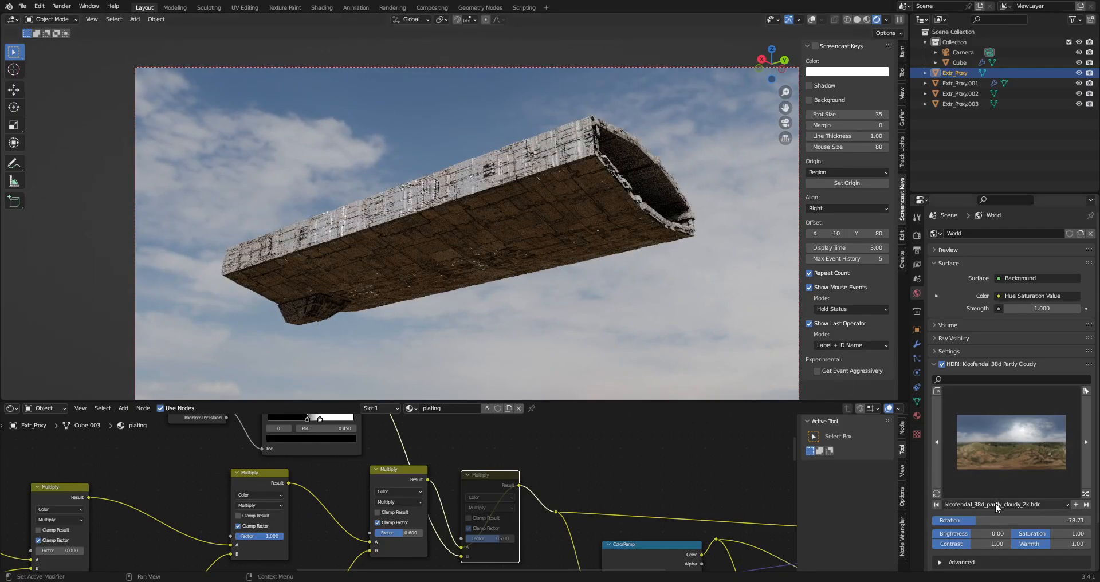
mouse_move(984, 515)
left_mouse_down()
mouse_move(965, 515)
mouse_move(975, 516)
left_mouse_up()
key("z")
left_click(614, 232)
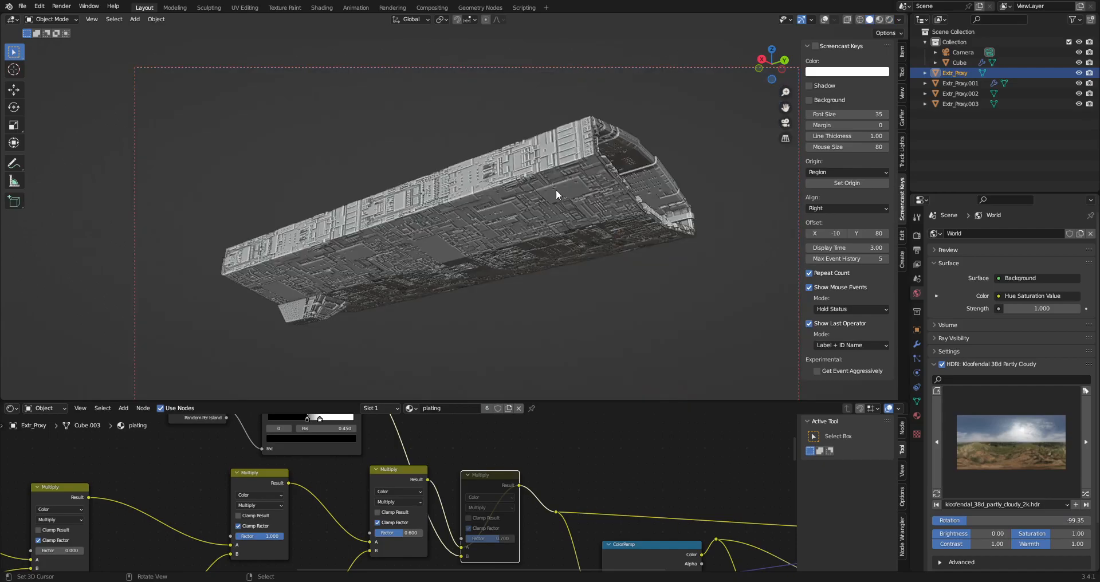
Draw a smaller render region closely around the whole hull and save the file.
key("ctrl+b")
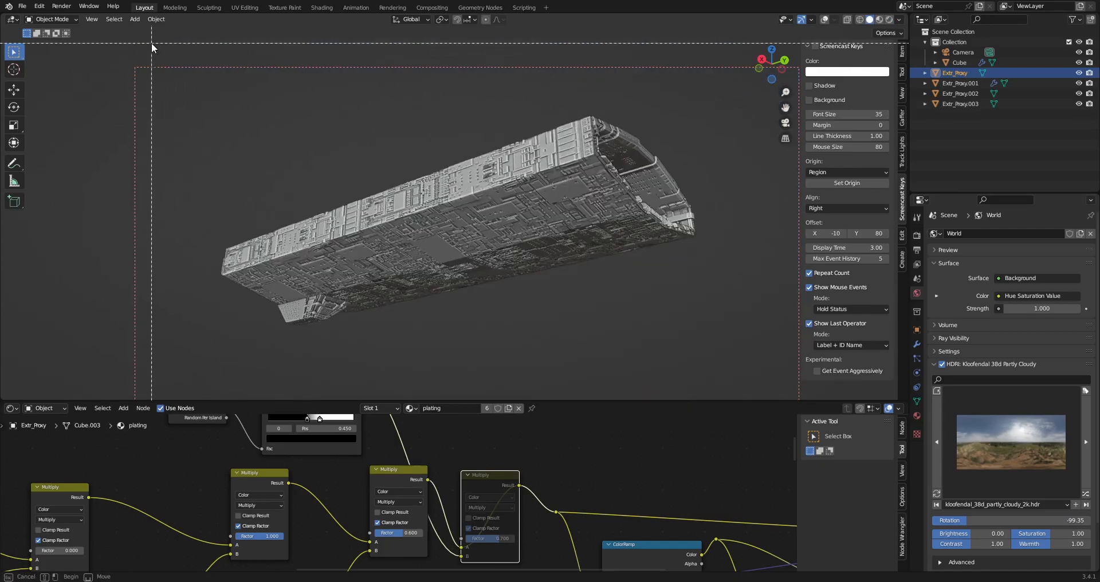
left_click_drag(150, 54, 732, 354)
scroll(403, 532, "down", 4)
middle_click_drag(371, 527, 403, 557)
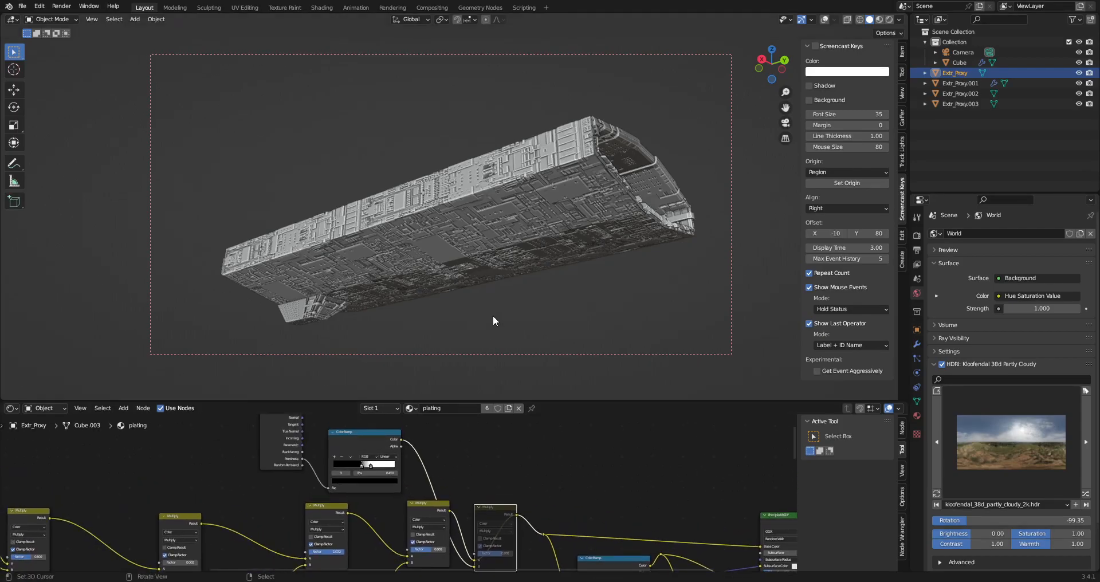
key("ctrl+s")
Preview the hull's underside in Rendered shading and, back in Solid shading, save the file again.
key("z")
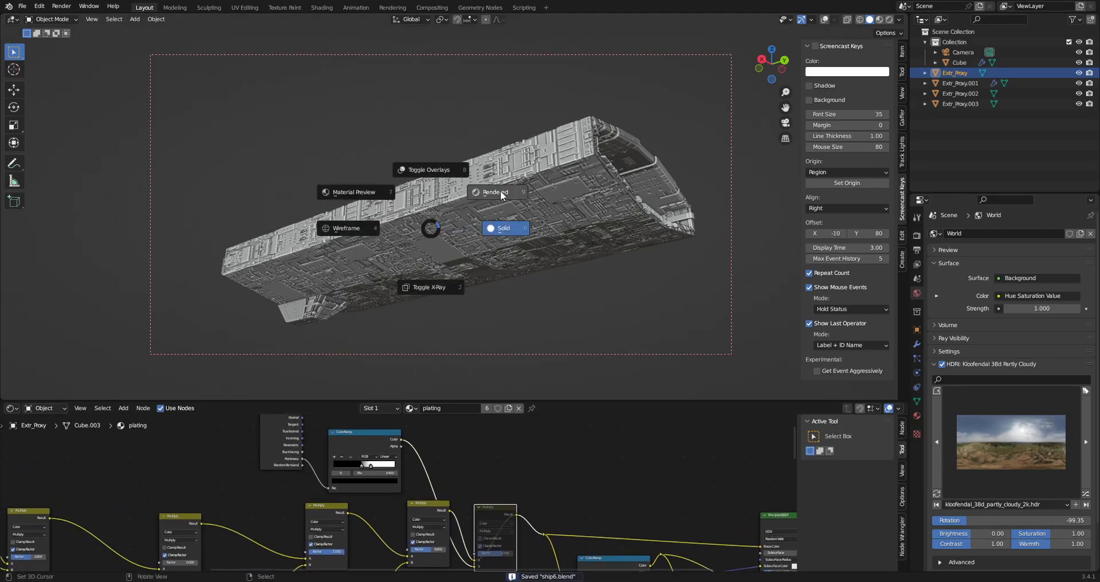
key("9")
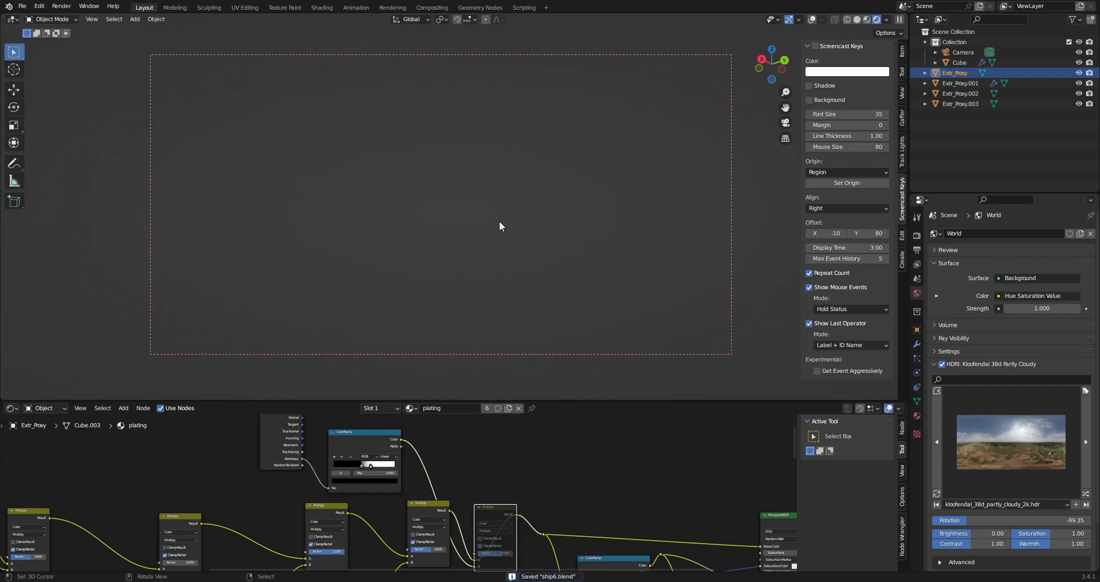
mouse_move(539, 221)
middle_mouse_down()
mouse_move(472, 217)
mouse_move(501, 279)
mouse_move(637, 266)
mouse_move(675, 210)
mouse_move(629, 247)
mouse_move(524, 243)
mouse_move(562, 248)
middle_mouse_up()
key("z")
left_click(549, 203)
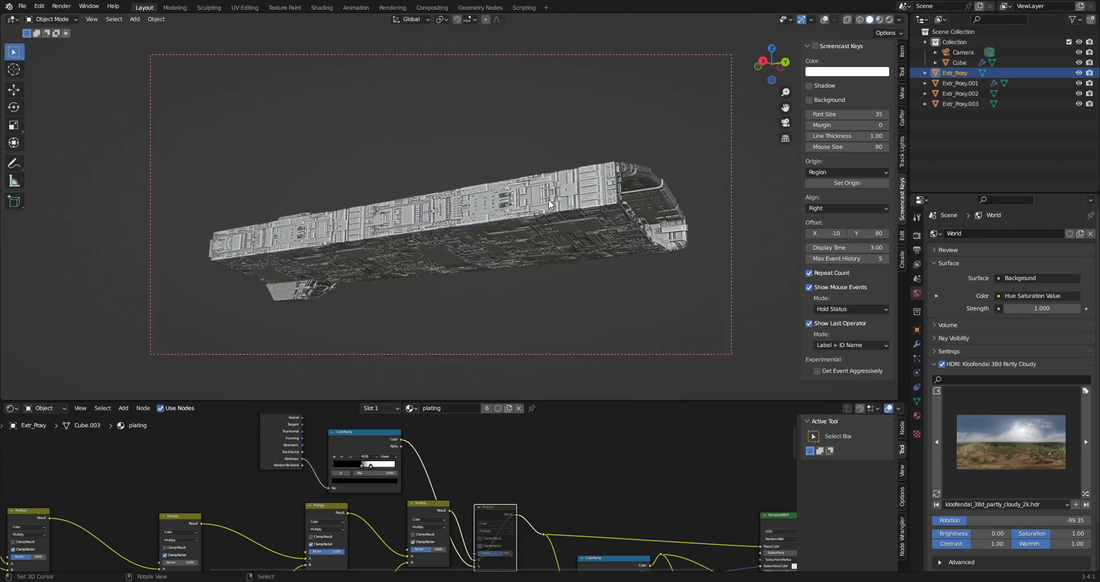
middle_click_drag(549, 203, 467, 219)
key("ctrl+s")
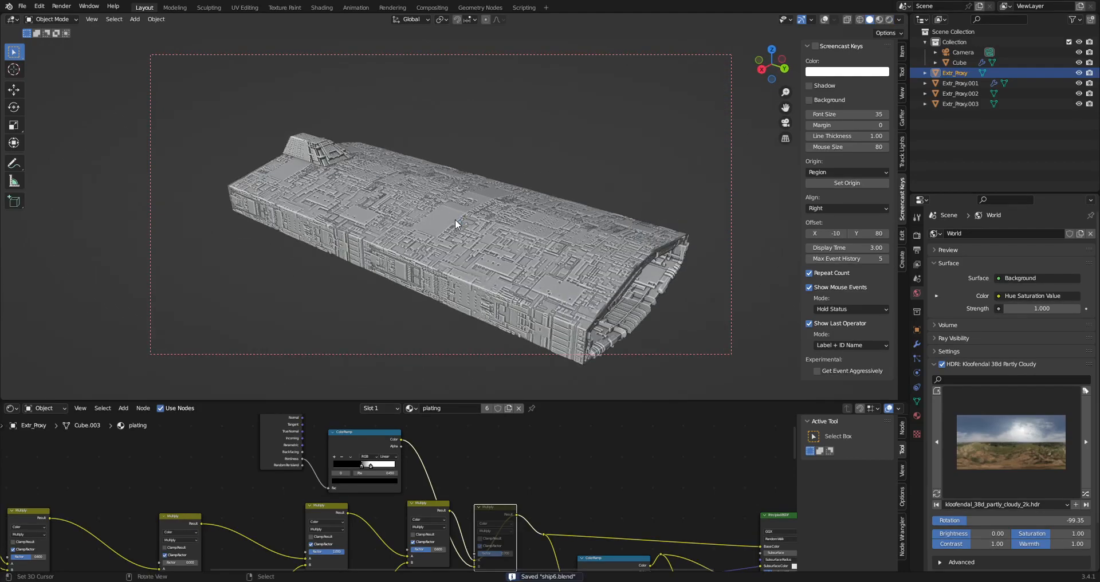
Open the recent file ship5.blend.
key("g")
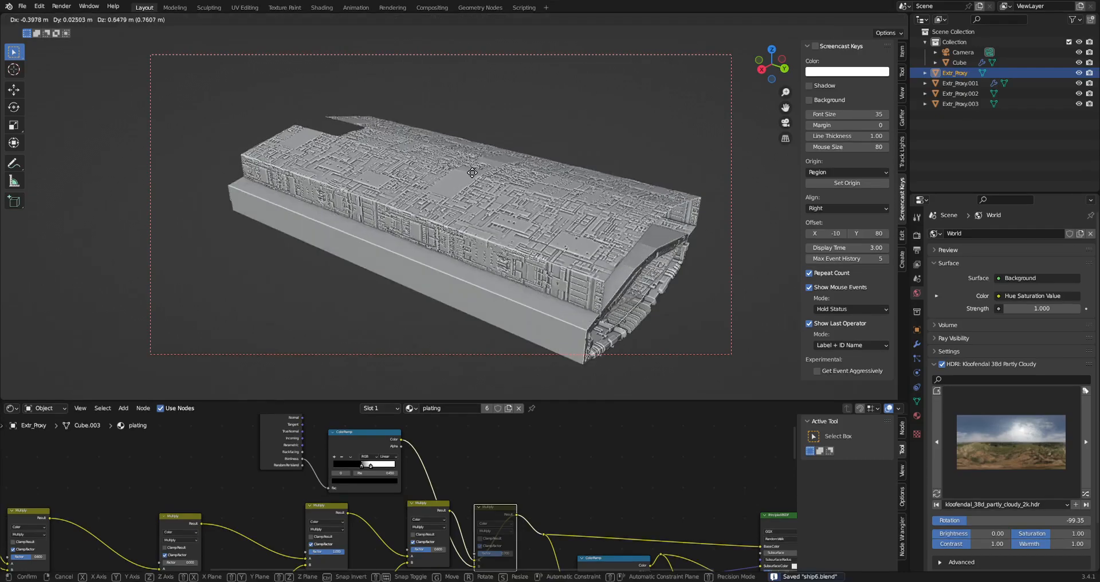
right_click(482, 147)
scroll(483, 148, "up", 3)
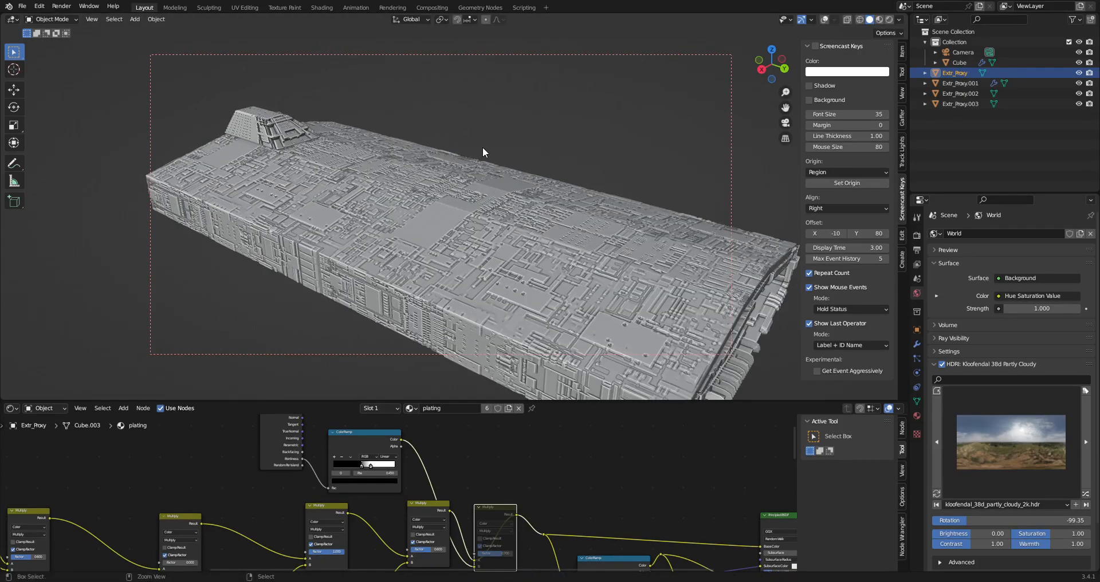
key("ctrl+shift+o")
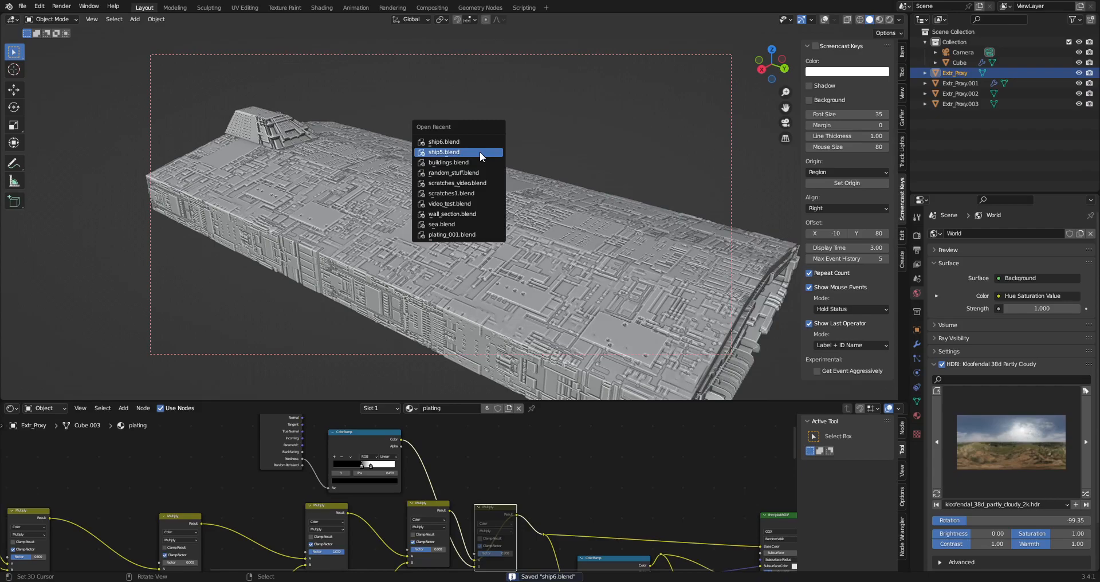
left_click(479, 151)
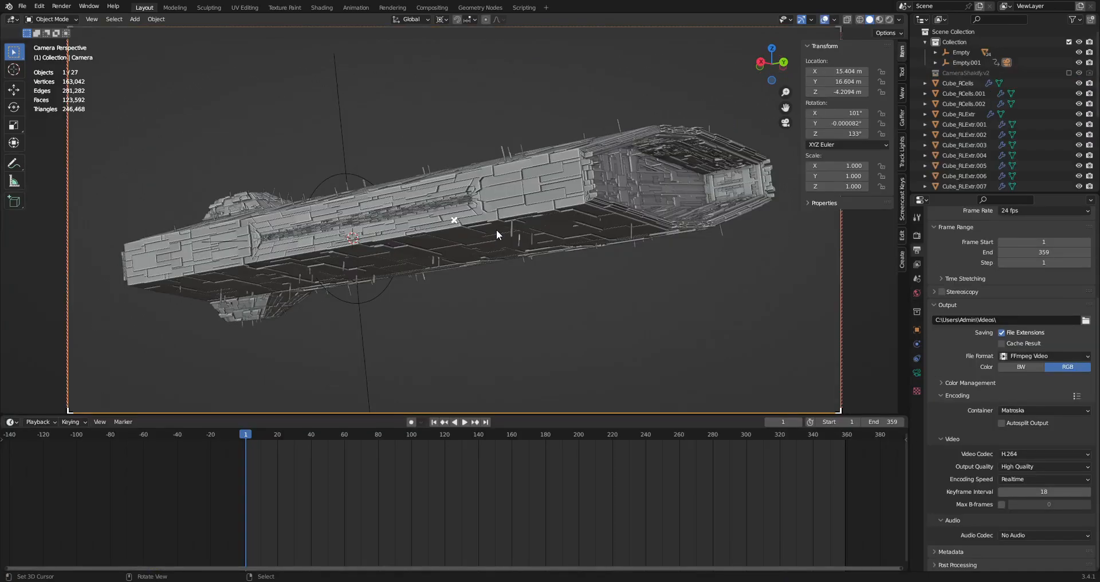
Examine the ship5 model from below, above and the side in Rendered shading, and close the file without saving.
left_click(901, 73)
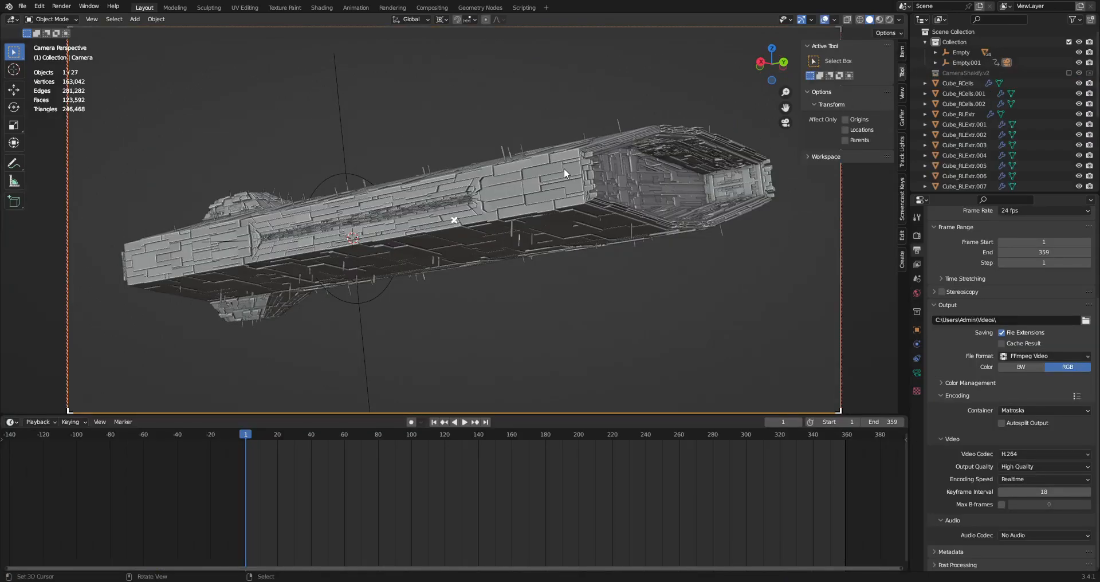
mouse_move(564, 168)
middle_mouse_down()
mouse_move(563, 225)
mouse_move(572, 159)
mouse_move(563, 144)
mouse_move(571, 150)
mouse_move(550, 195)
middle_mouse_up()
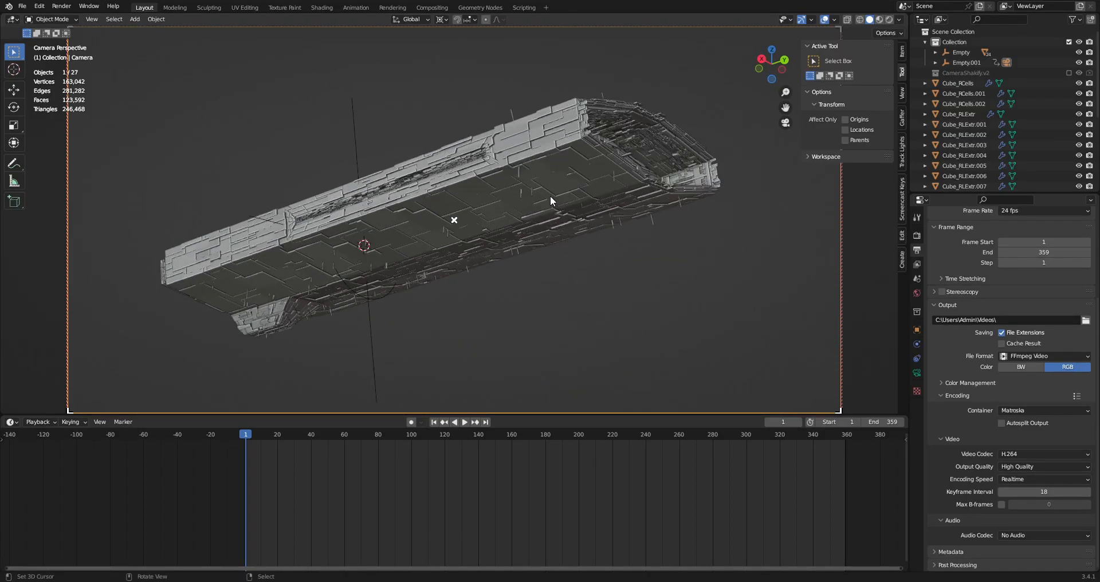
key("z")
left_click(618, 157)
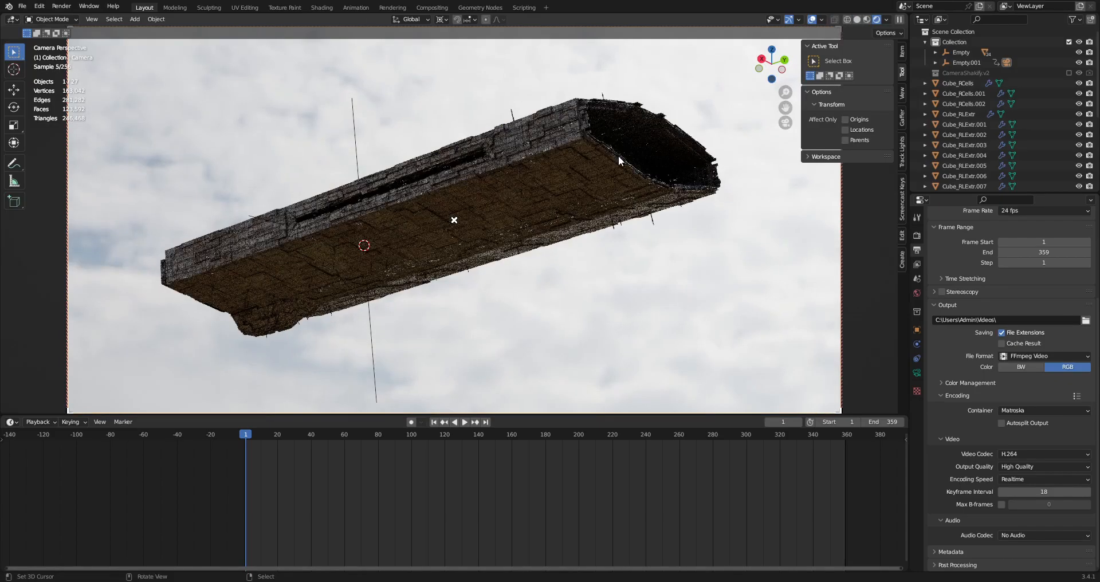
middle_click_drag(618, 155, 522, 272)
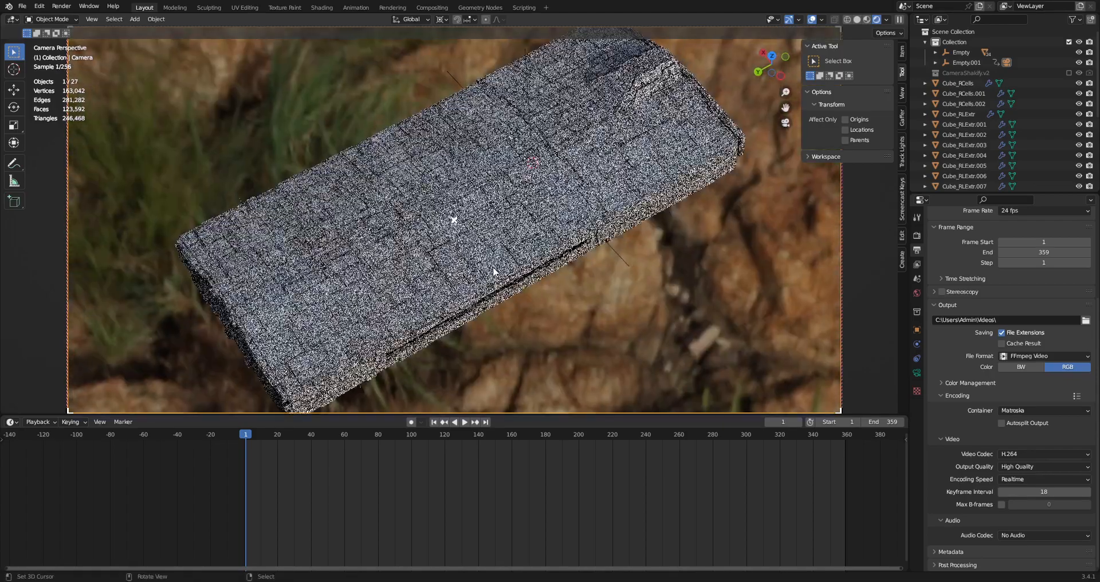
middle_click_drag(620, 275, 618, 242)
mouse_move(521, 265)
middle_mouse_down()
mouse_move(566, 252)
mouse_move(579, 197)
mouse_move(559, 236)
middle_mouse_up()
key("z")
left_click(634, 233)
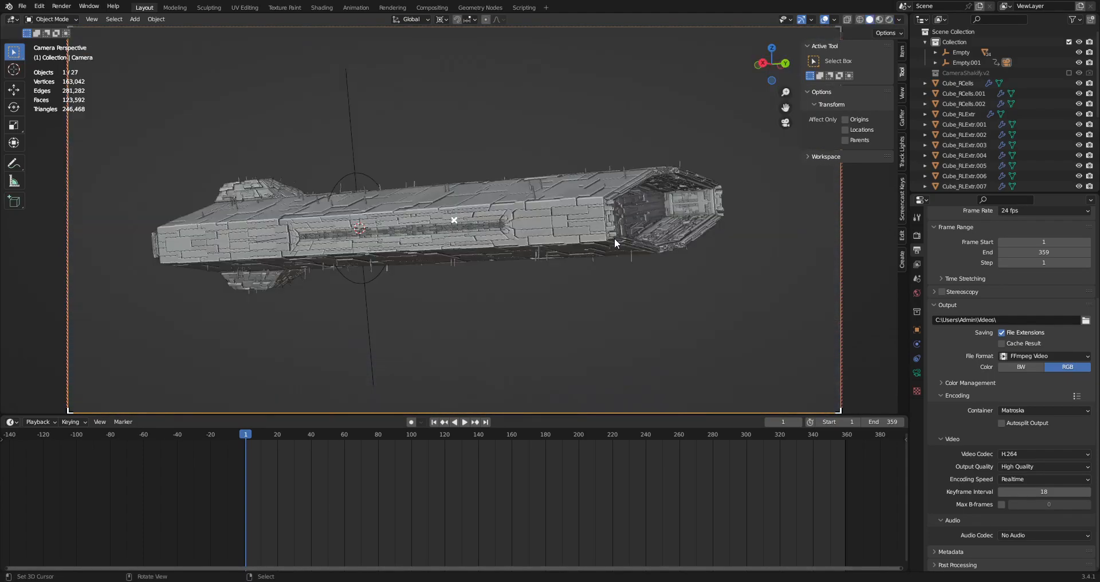
key("ctrl+q")
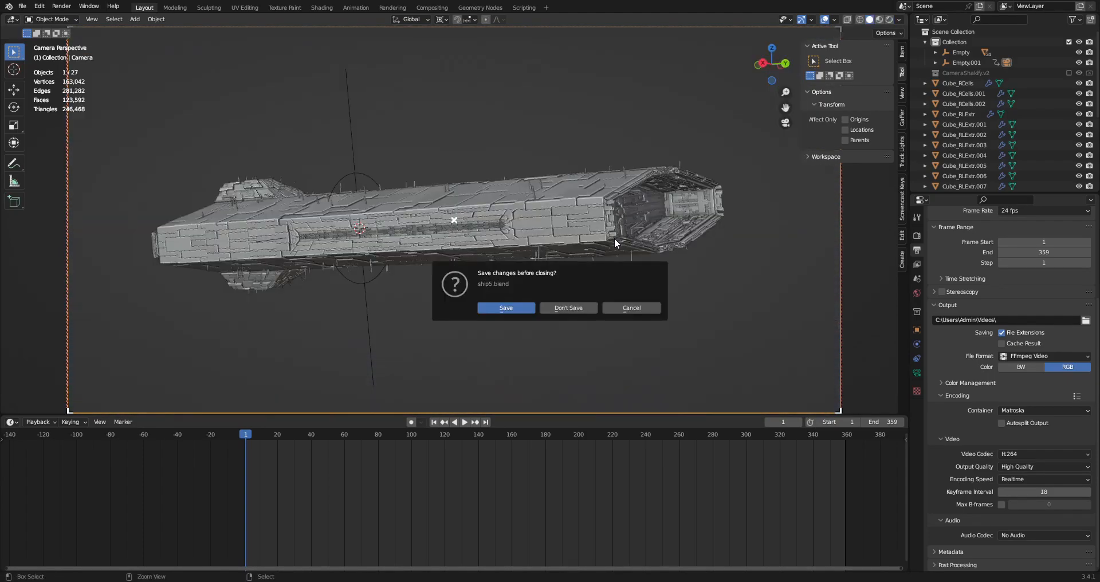
left_click(593, 308)
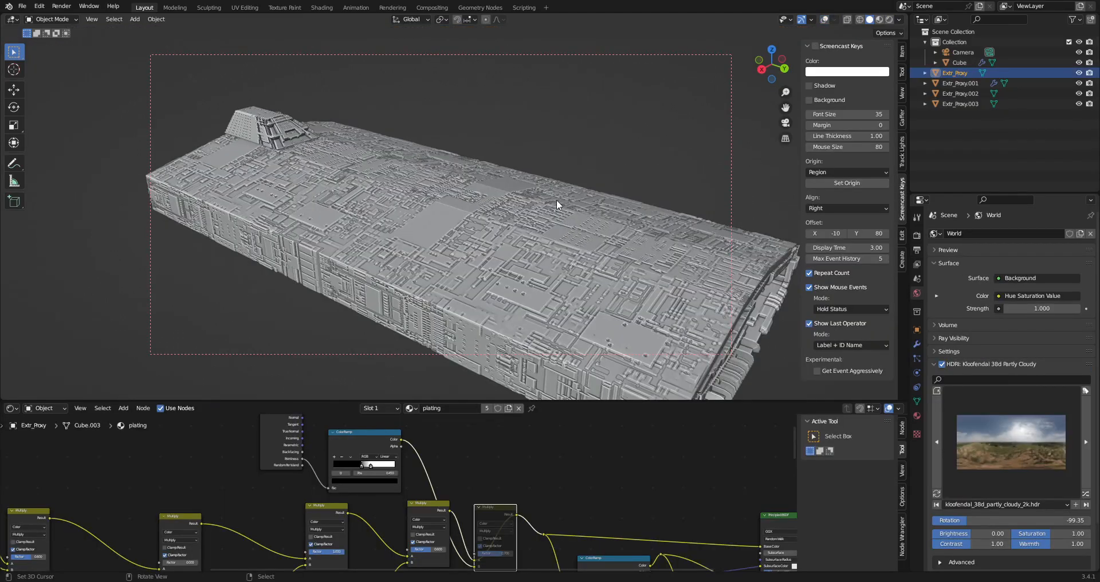
Preview the plated hull from a low side angle in Rendered shading and return to Solid shading.
key("z")
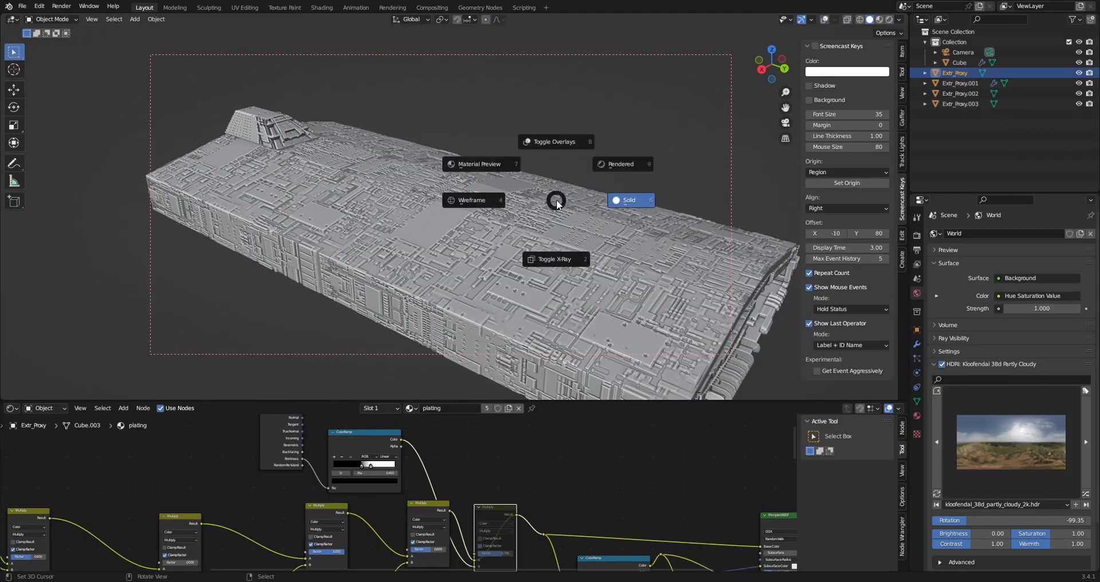
left_click(613, 167)
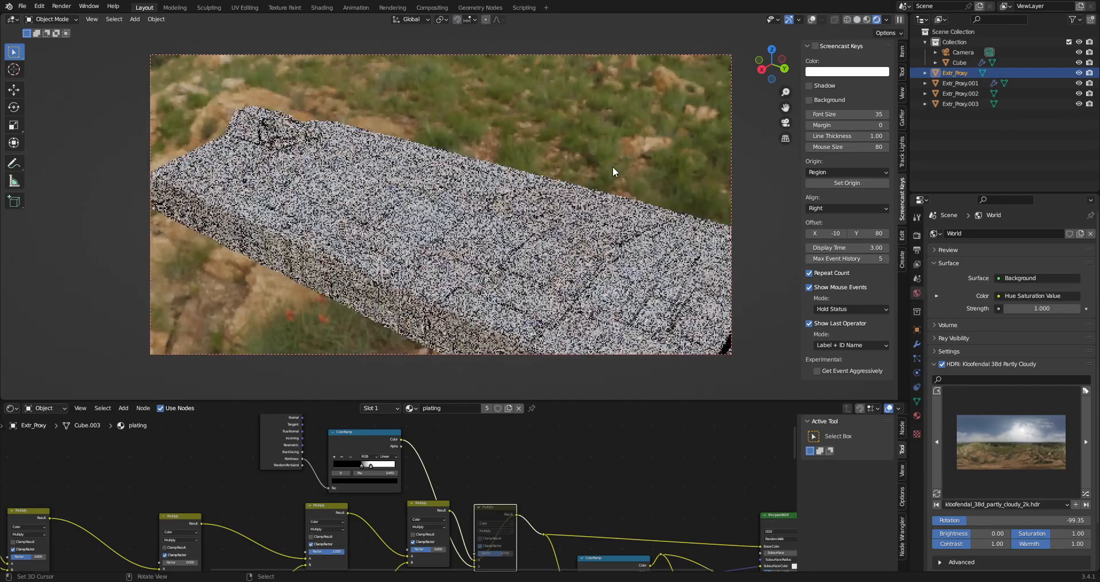
middle_click_drag(566, 290, 562, 253)
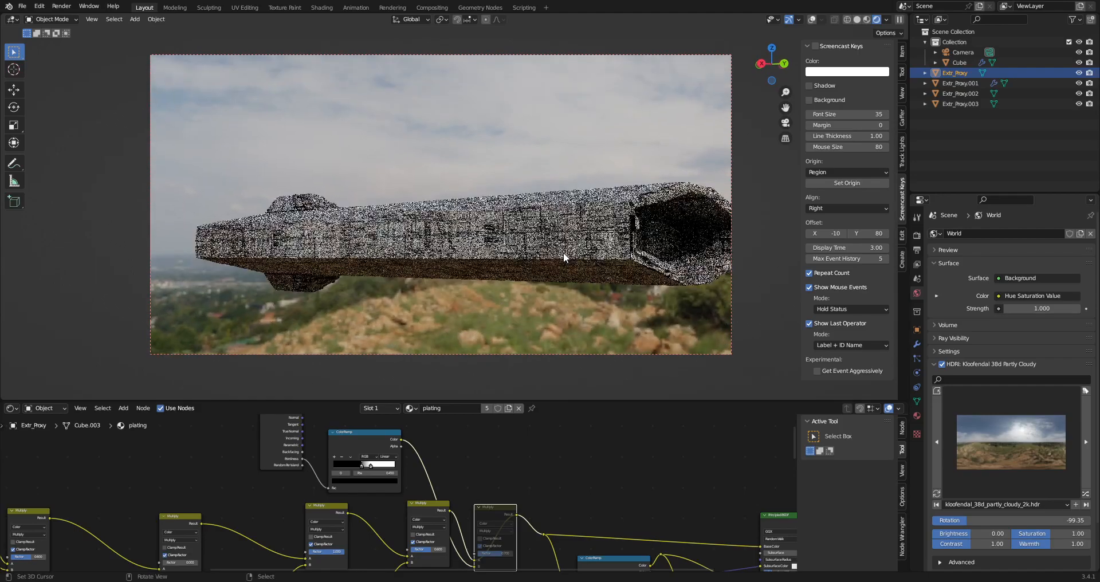
key("z")
left_click(642, 252)
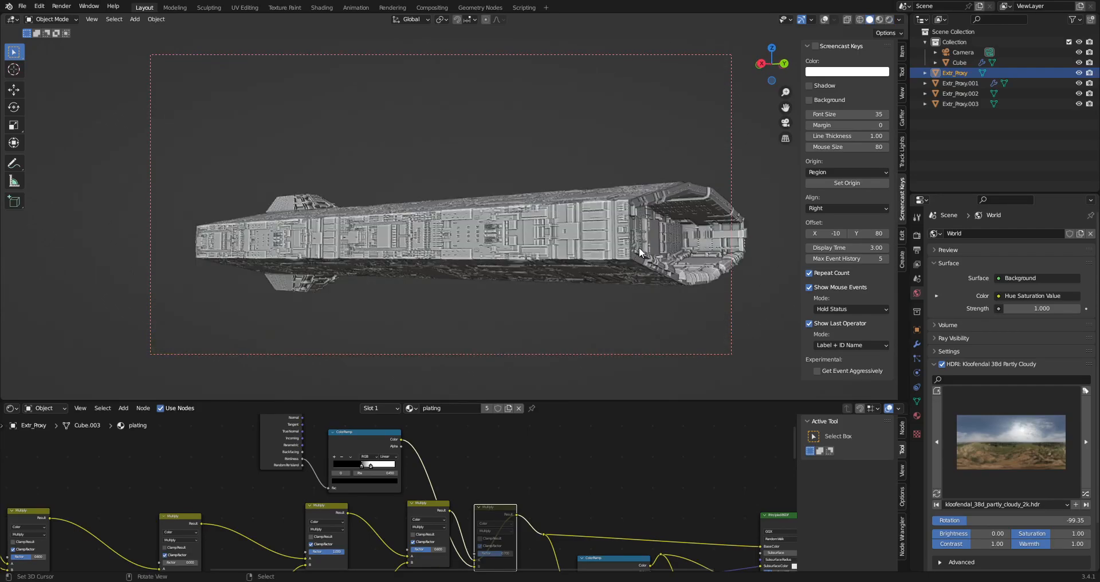
Examine the plating detail on the hull's side and upper surface up close in Solid shading.
middle_click_drag(638, 246, 561, 231)
scroll(561, 232, "up", 5)
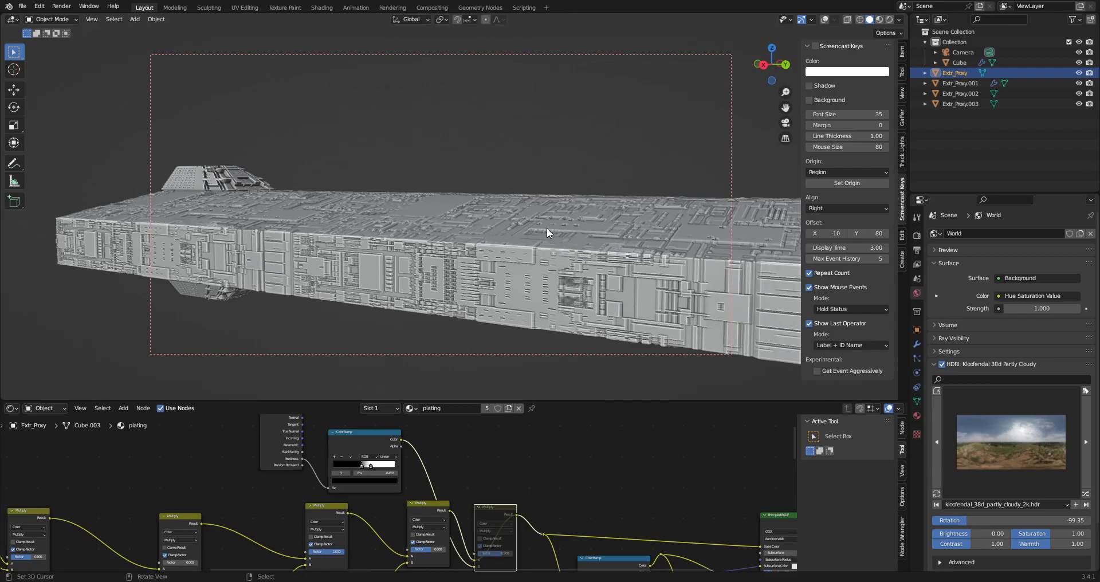
middle_click_drag(551, 225, 543, 287)
scroll(478, 236, "up", 3)
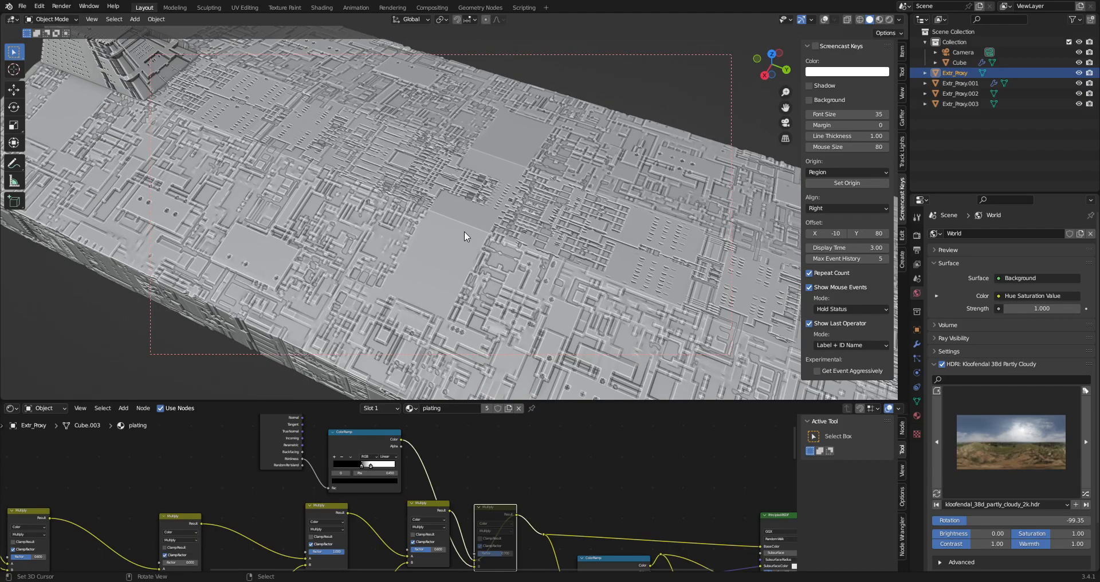
scroll(465, 233, "down", 4)
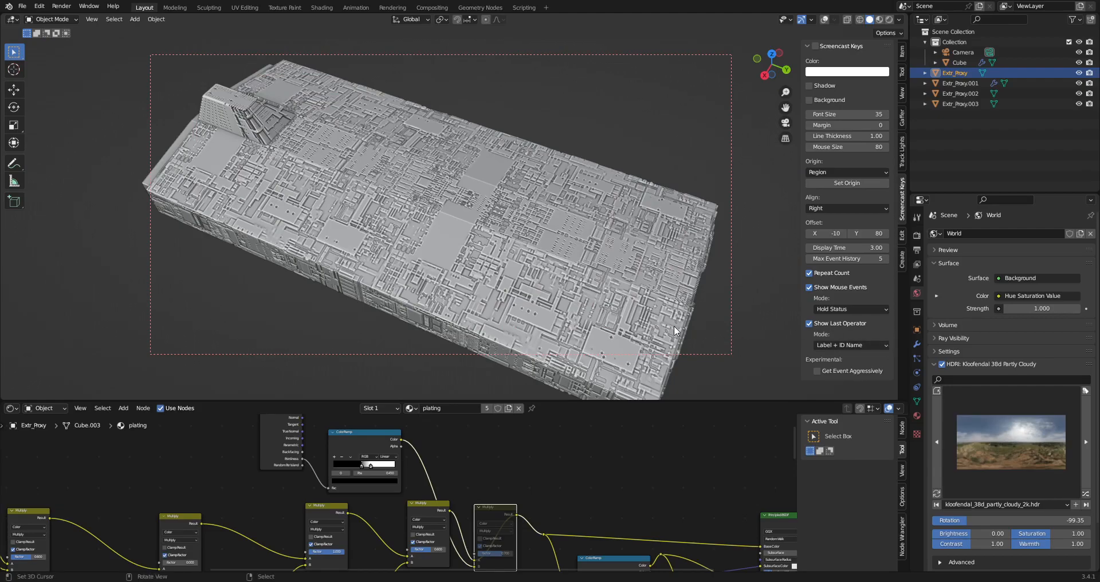
middle_click_drag(673, 325, 530, 253)
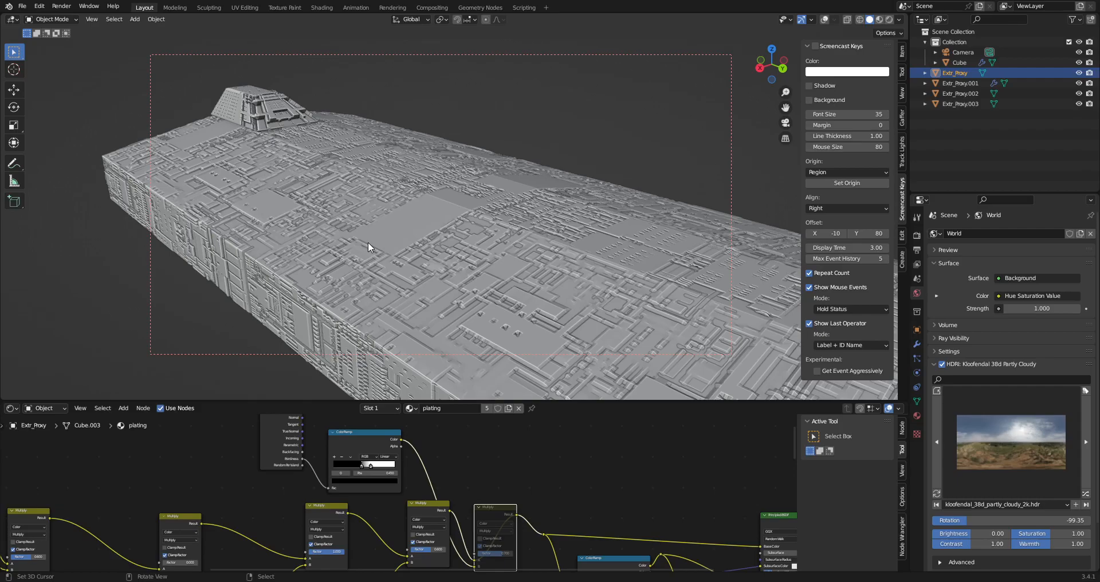
middle_click_drag(410, 270, 430, 238)
middle_click_drag(430, 236, 424, 291)
scroll(425, 291, "up", 2)
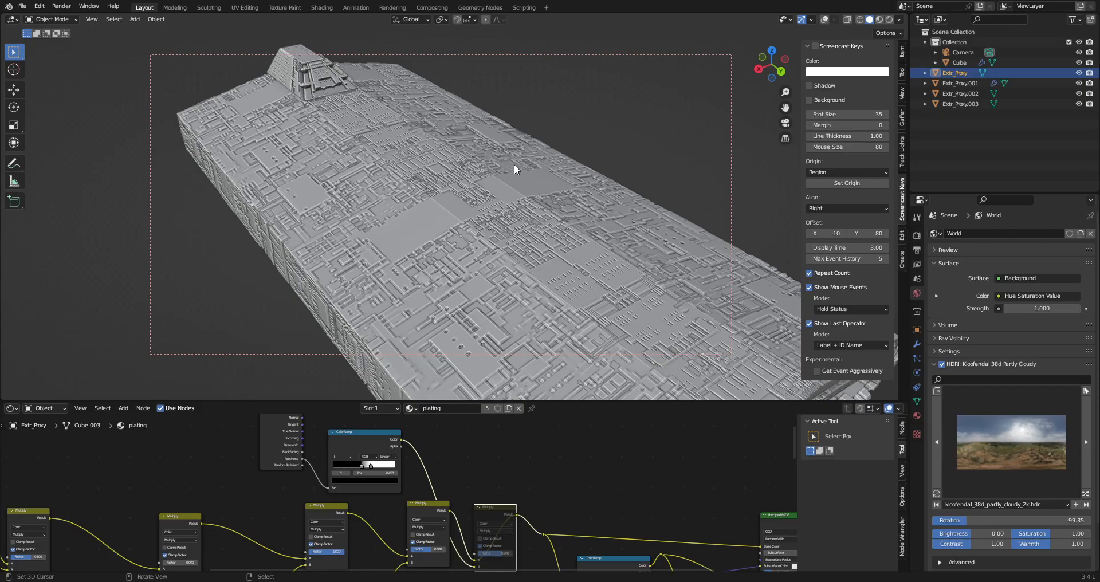
Preview the plated hull from above and below in Rendered shading and return to Solid shading.
middle_click_drag(514, 164, 519, 266)
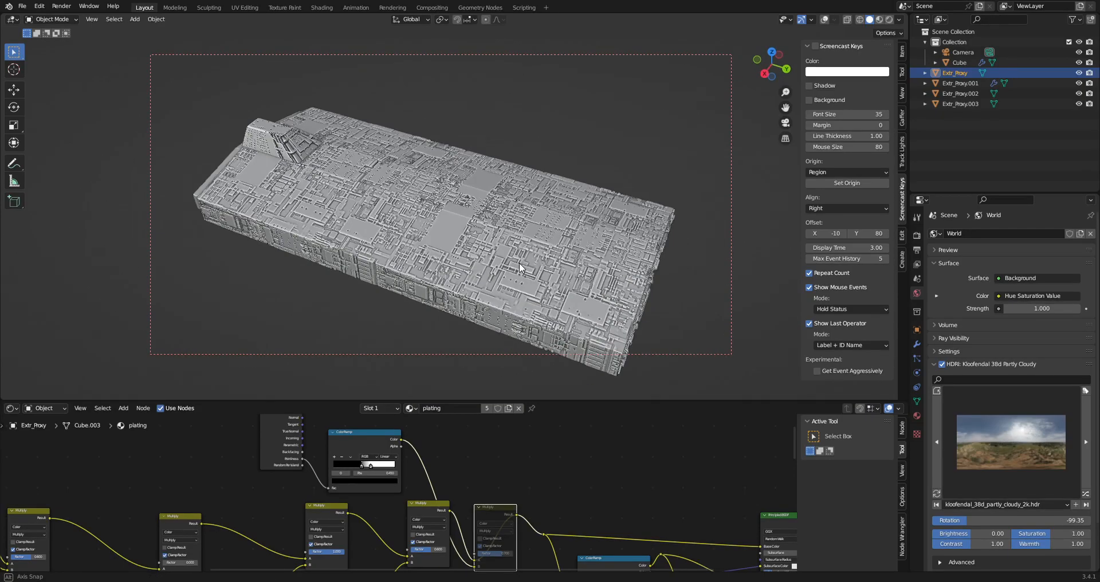
key("z")
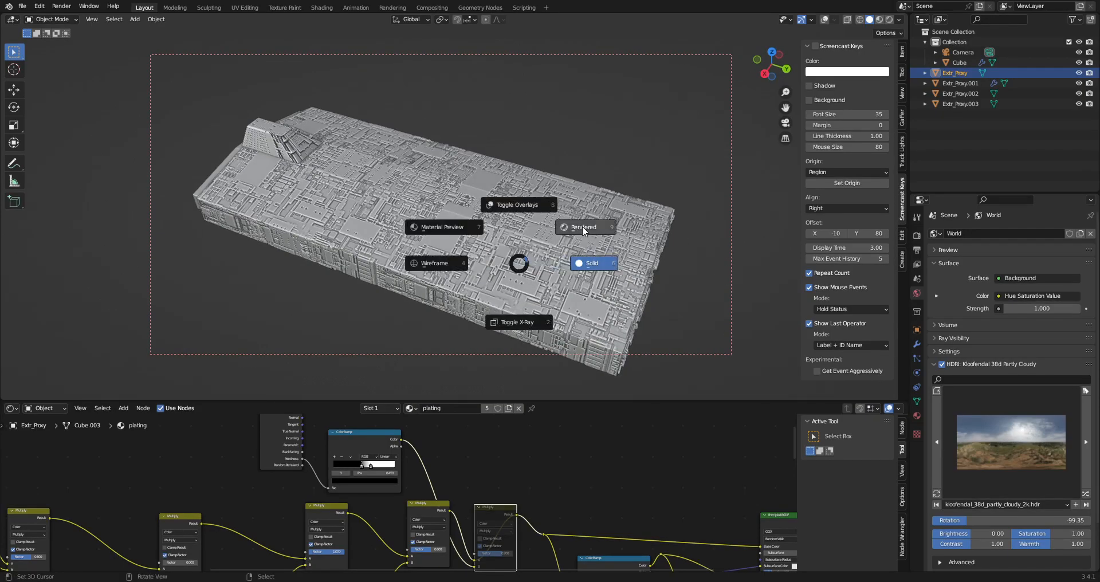
left_click(583, 228)
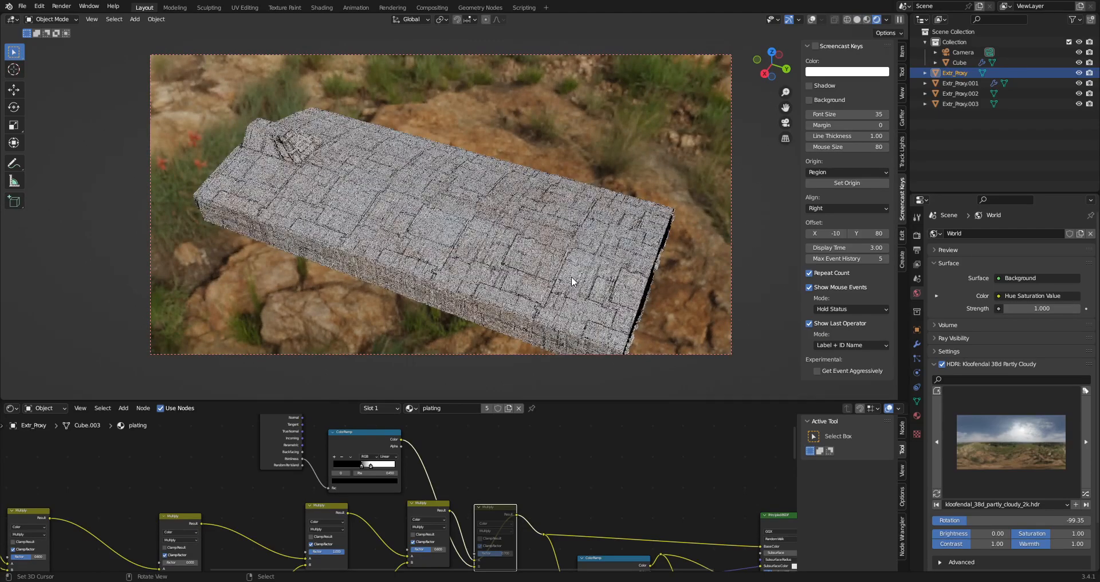
middle_click_drag(572, 276, 565, 182)
key("z")
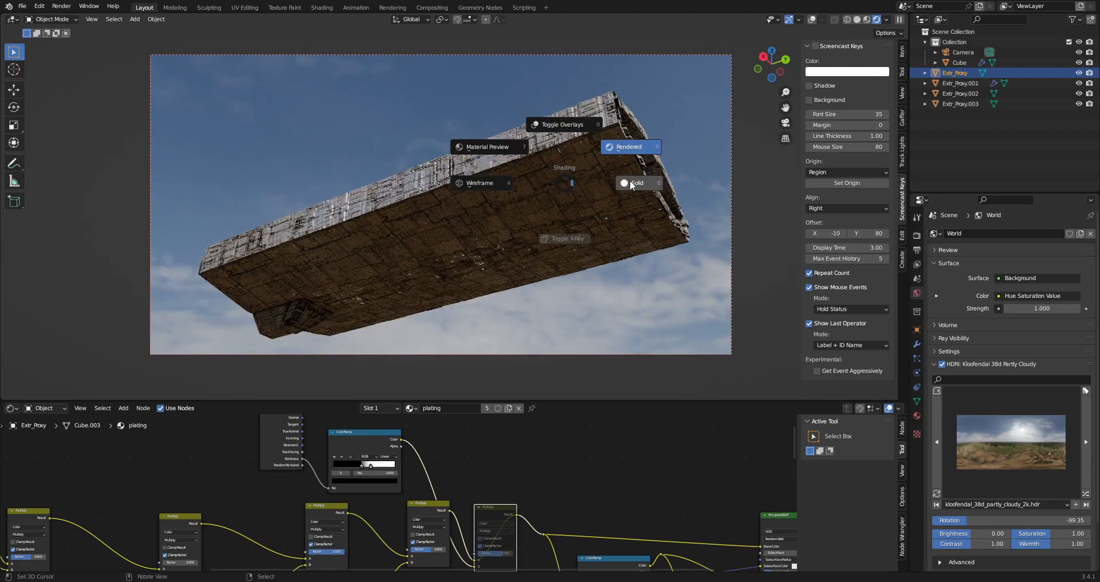
left_click(630, 180)
mouse_move(631, 179)
middle_mouse_down()
mouse_move(567, 223)
mouse_move(569, 287)
mouse_move(565, 184)
middle_mouse_up()
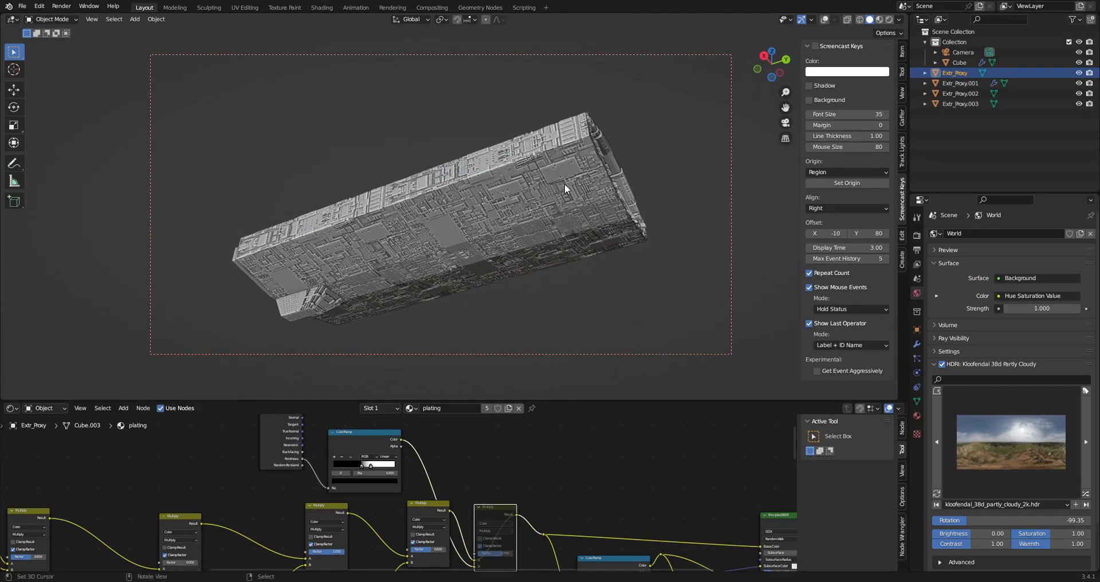
Preview the hull's long side and open rear from low angles in Rendered shading, returning to Solid shading.
key("z")
middle_click_drag(559, 189, 541, 223)
key("z")
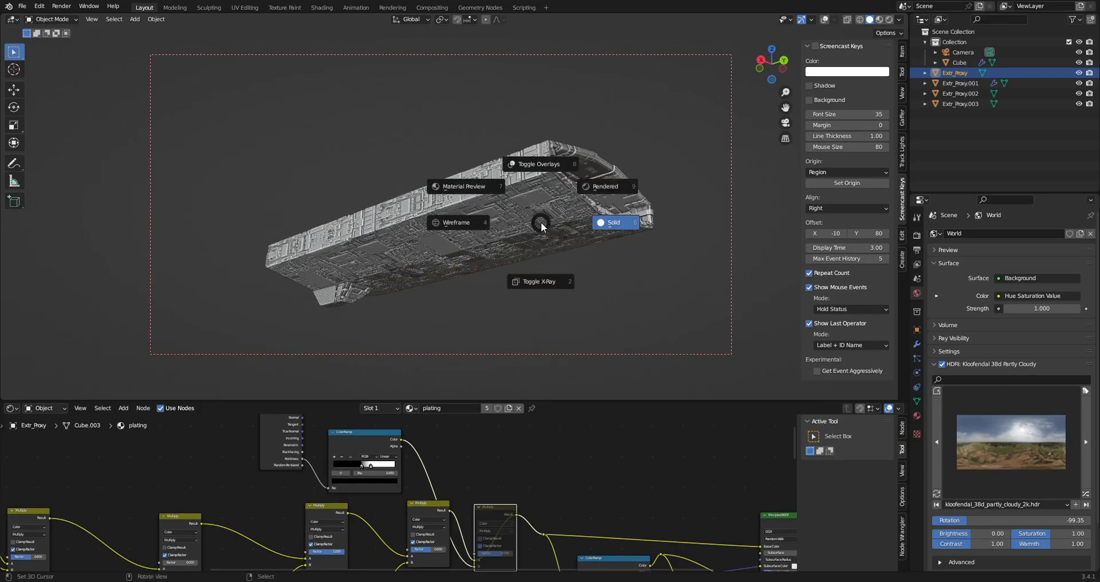
left_click(595, 190)
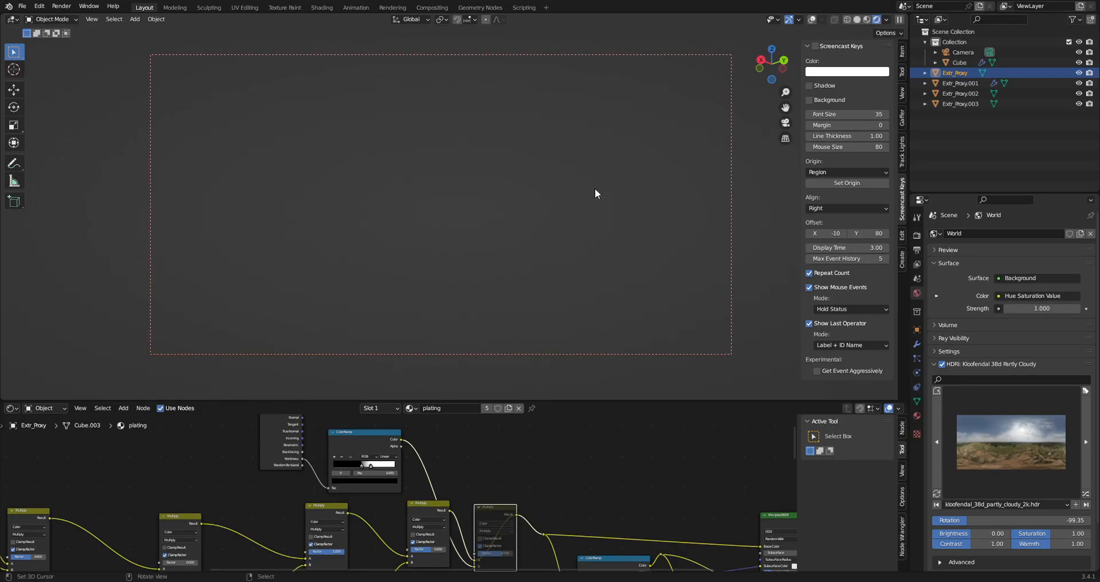
mouse_move(599, 195)
middle_mouse_down()
mouse_move(487, 204)
mouse_move(582, 228)
middle_mouse_up()
key("z")
left_click(543, 205)
scroll(582, 228, "up", 2)
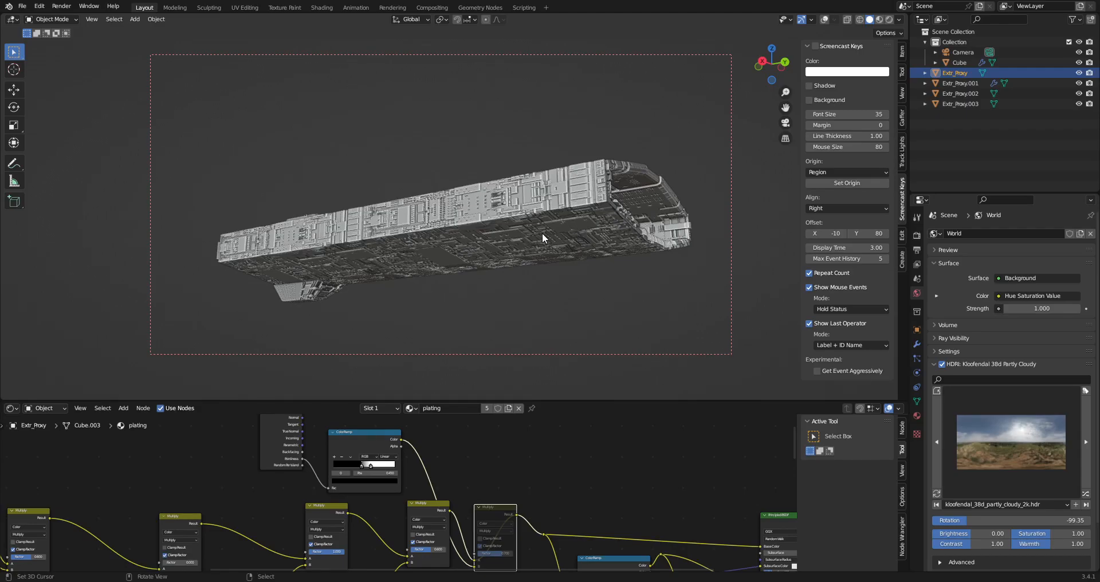
key("z")
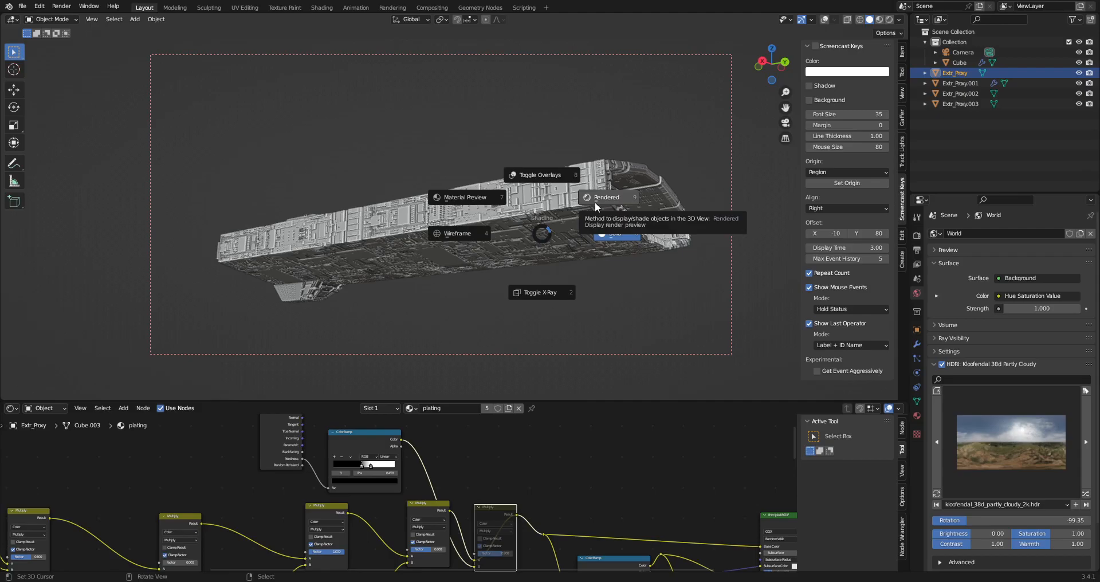
left_click(595, 205)
key("z")
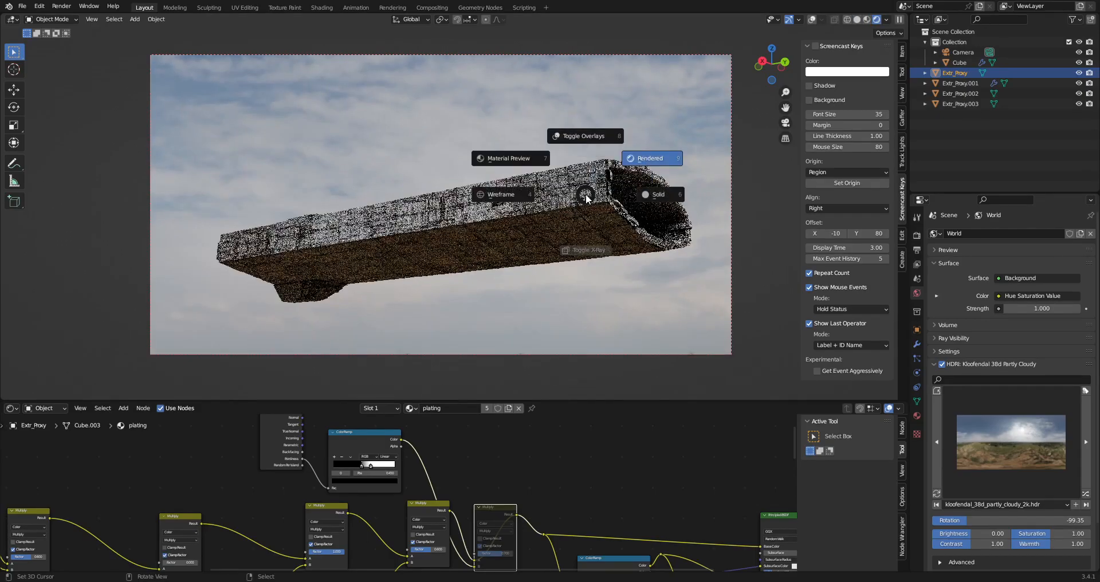
left_click(669, 196)
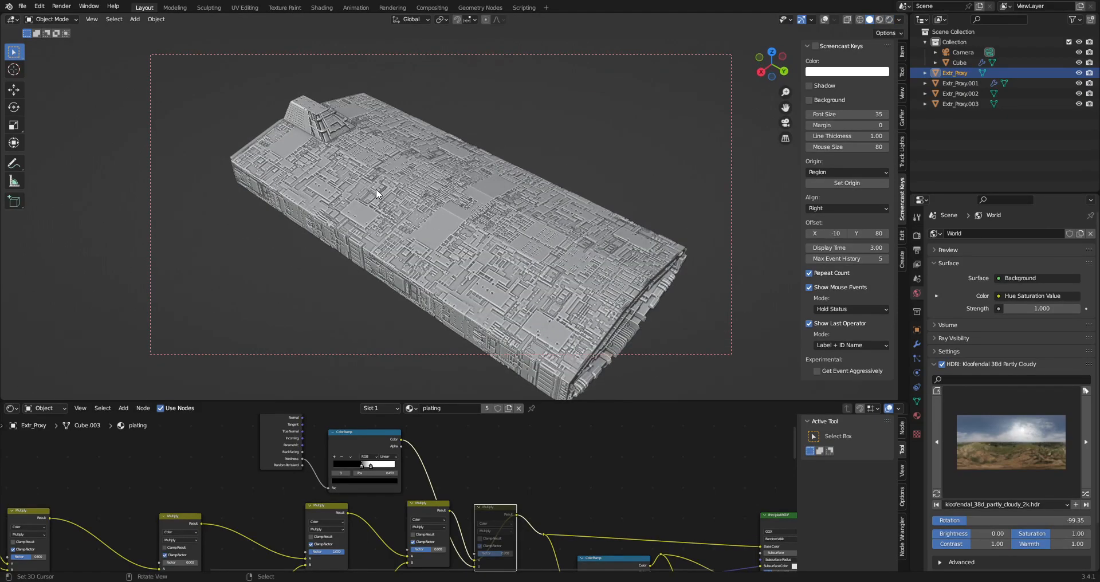
Examine the plating on the hull's upper surface up close and the texture nodes of the plating material.
scroll(375, 189, "up", 2)
scroll(586, 313, "down", 2)
mouse_move(586, 313)
middle_mouse_down()
mouse_move(596, 239)
mouse_move(590, 307)
middle_mouse_up()
scroll(440, 231, "up", 3)
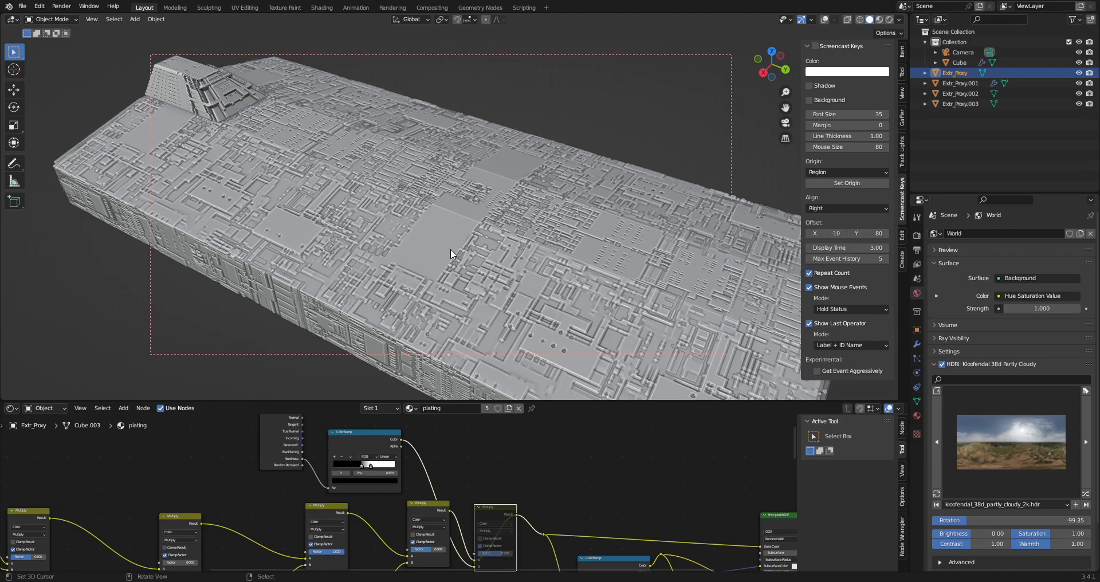
scroll(433, 500, "down", 4)
middle_click_drag(435, 502, 474, 525)
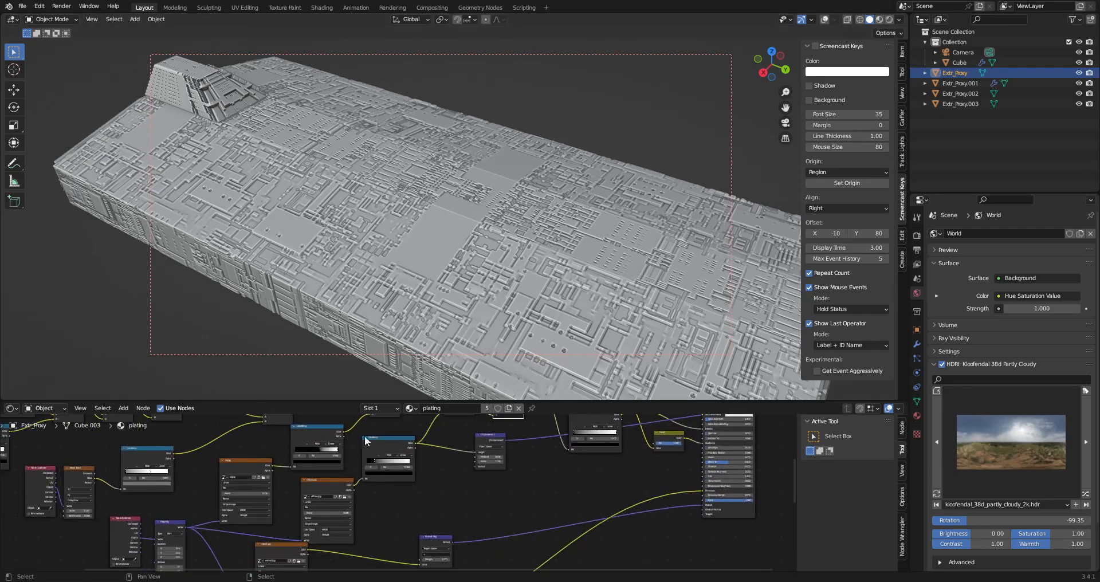
Preview the hull in Rendered shading from below, from above and around its side.
mouse_move(511, 300)
middle_mouse_down()
mouse_move(511, 223)
mouse_move(511, 232)
middle_mouse_up()
key("z")
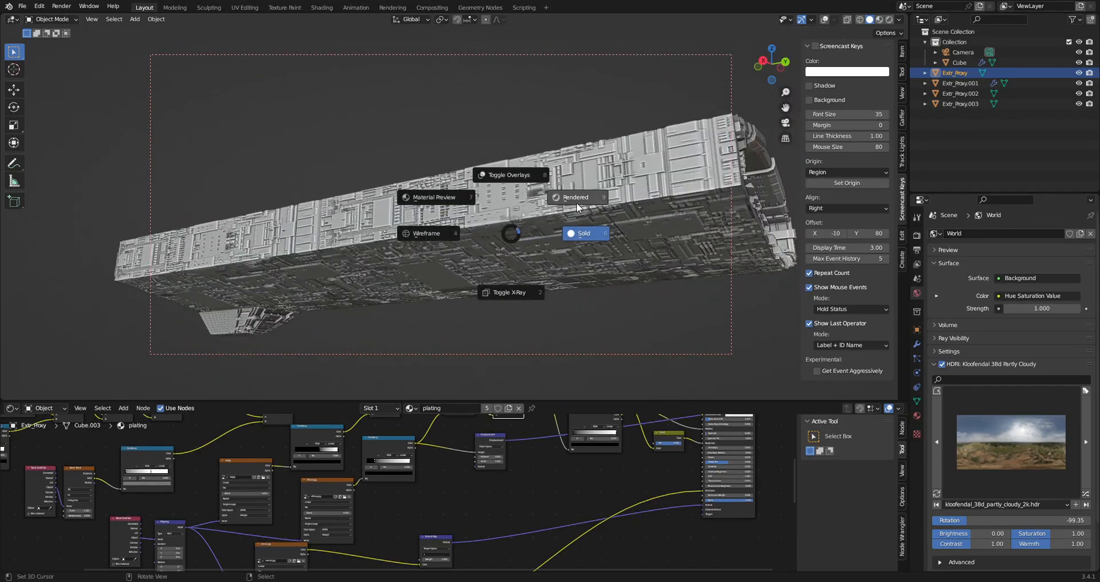
left_click(579, 204)
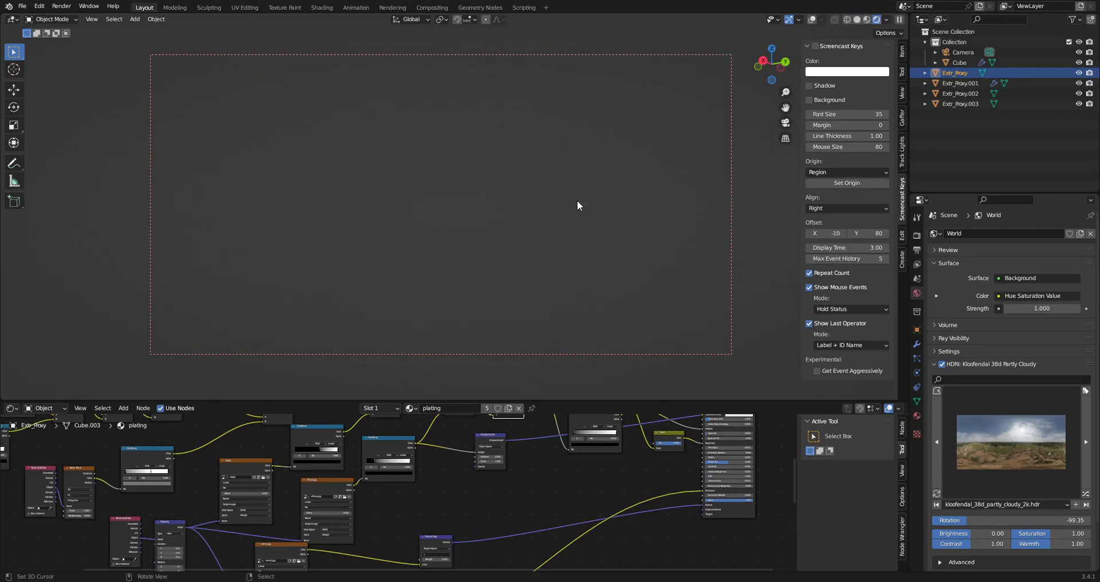
middle_click_drag(578, 204, 583, 253)
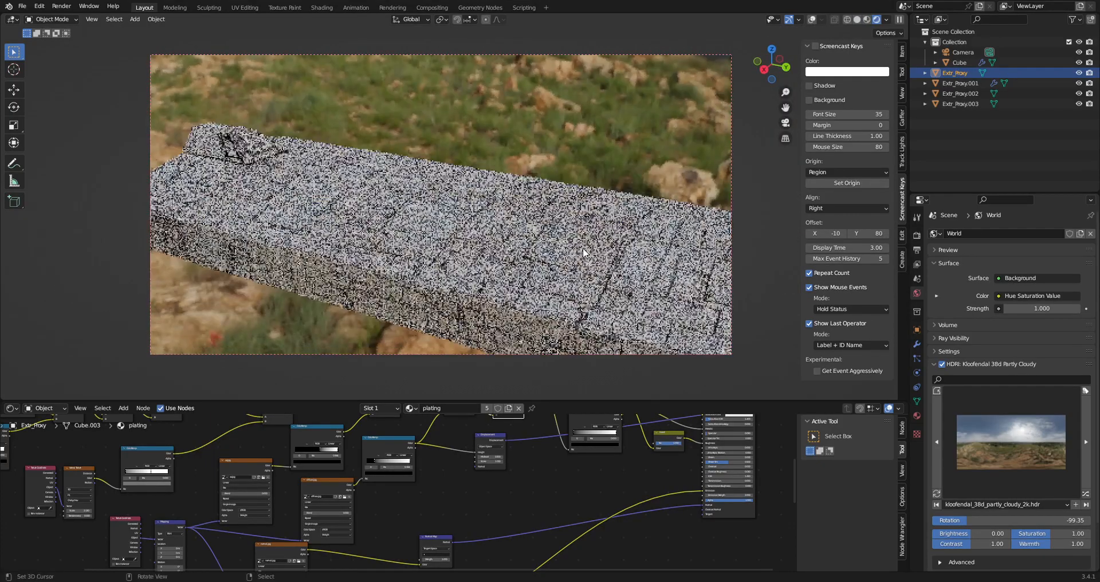
scroll(583, 248, "down", 2)
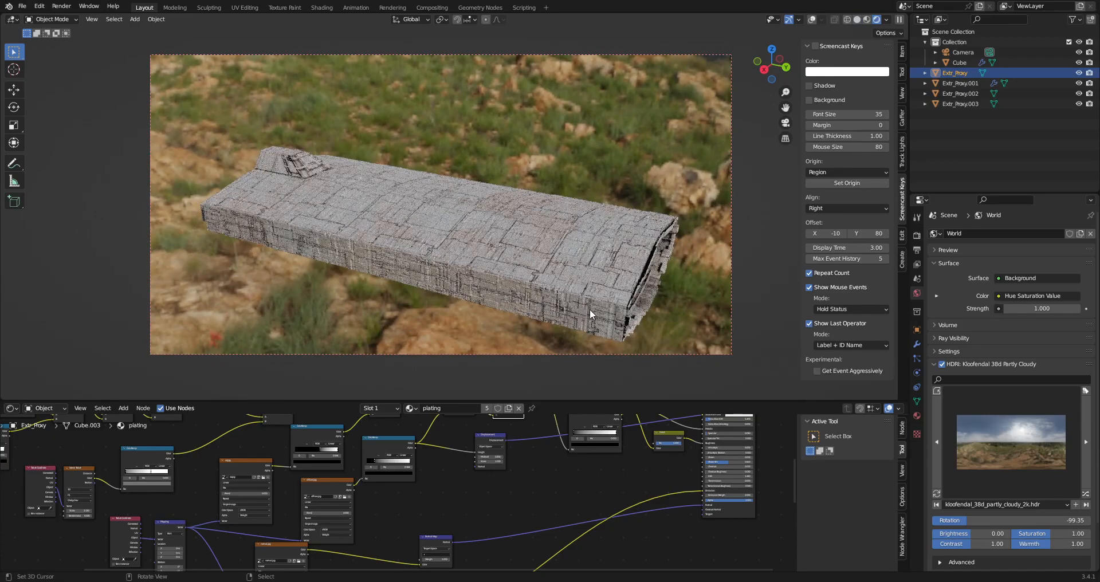
middle_click_drag(589, 309, 496, 285)
scroll(496, 285, "up", 3)
middle_click_drag(557, 250, 511, 242)
Redraw the viewport render region around the whole ship and return to Solid shading.
key("ctrl+b")
left_click_drag(160, 67, 779, 404)
mouse_move(566, 246)
middle_mouse_down()
mouse_move(566, 209)
mouse_move(559, 259)
middle_mouse_up()
scroll(559, 259, "up", 1)
key("z")
left_click(624, 259)
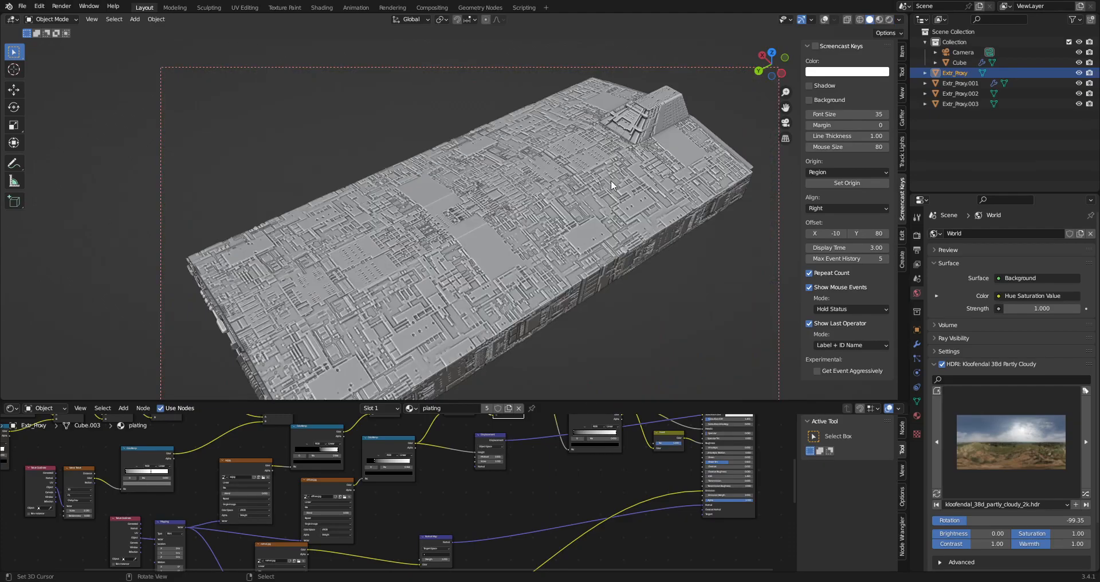
Switch to Rendered shading with the ship seen from below and change the HDRI to quarry_03.
mouse_move(345, 299)
middle_mouse_down()
mouse_move(492, 286)
mouse_move(508, 266)
middle_mouse_up()
key("z")
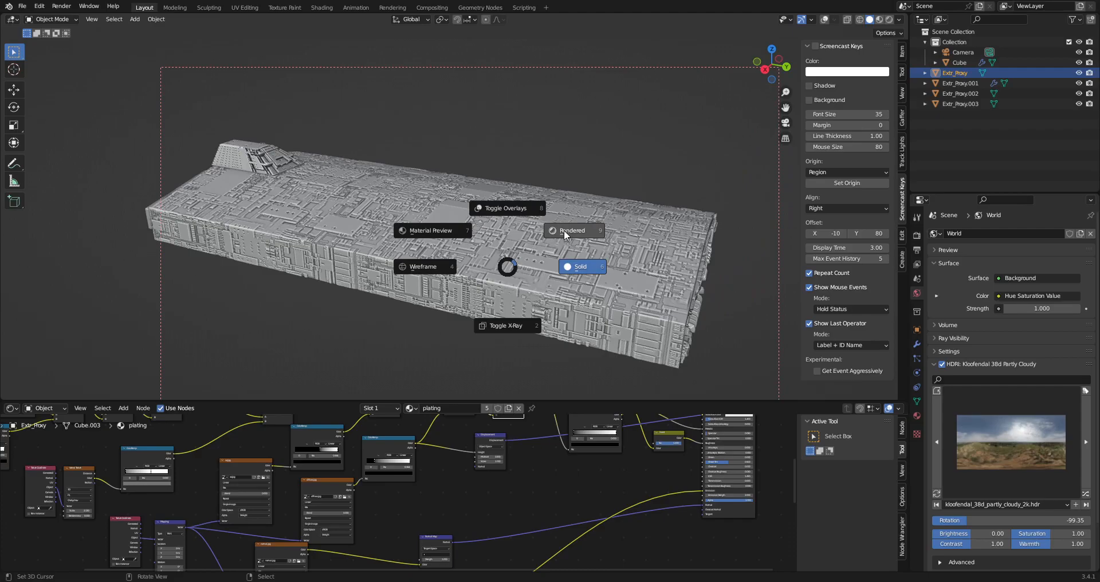
left_click(564, 229)
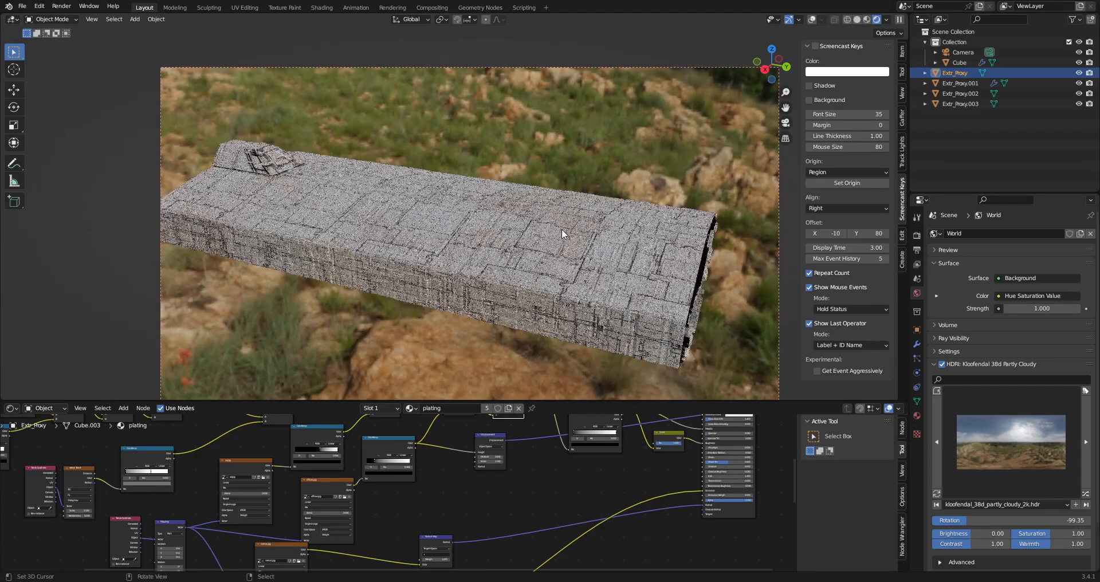
middle_click_drag(562, 228, 912, 386)
left_click(1032, 442)
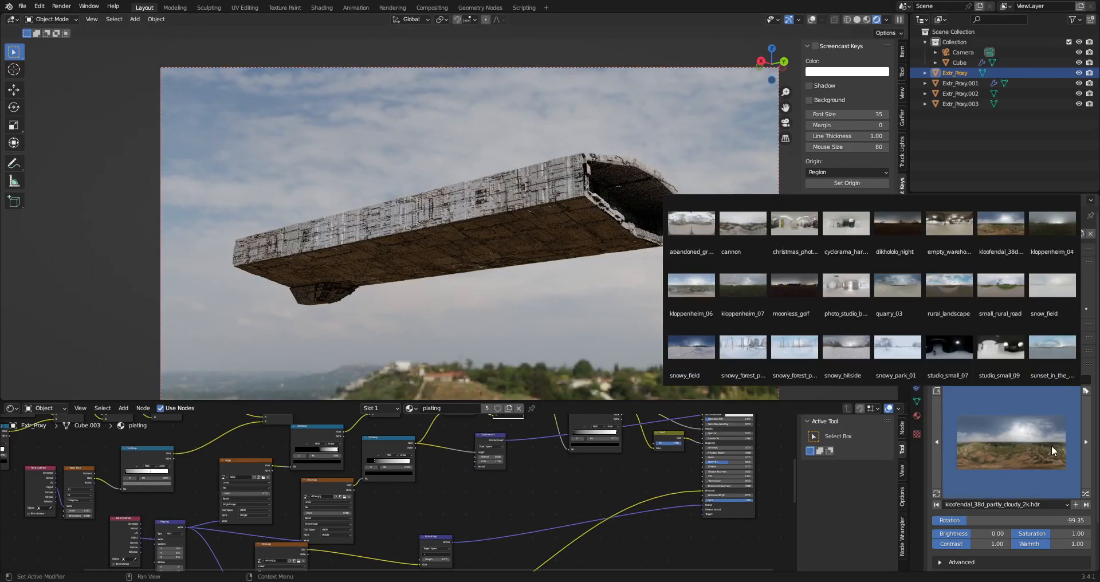
left_click(911, 293)
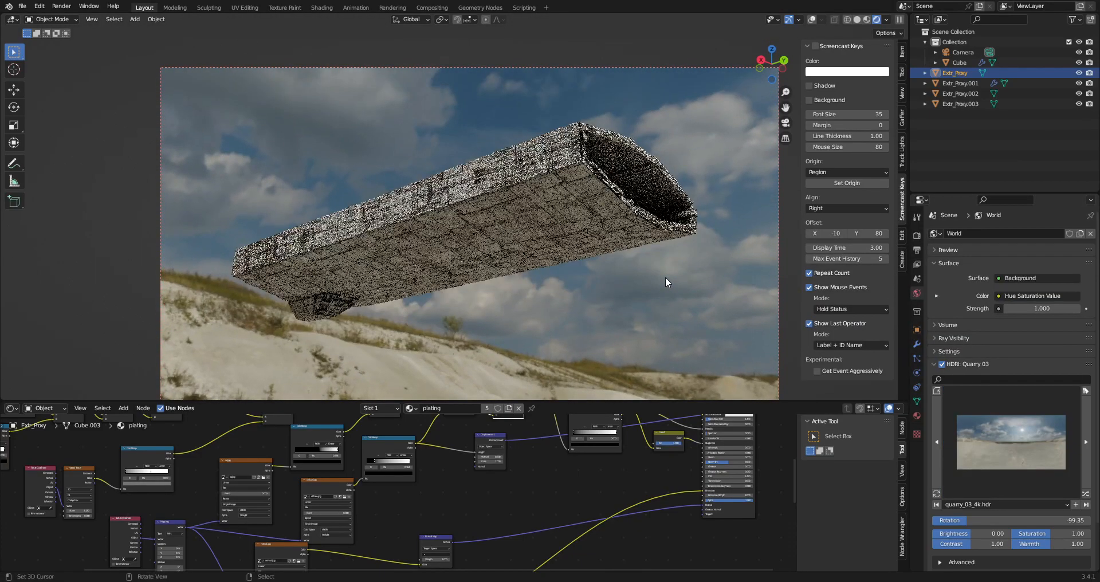
Set the HDRI rotation to 108.39 and check the lighting on the hull's side and open rear.
left_click_drag(1005, 519, 1059, 519)
middle_click_drag(659, 223, 658, 256)
middle_click_drag(645, 300, 530, 290)
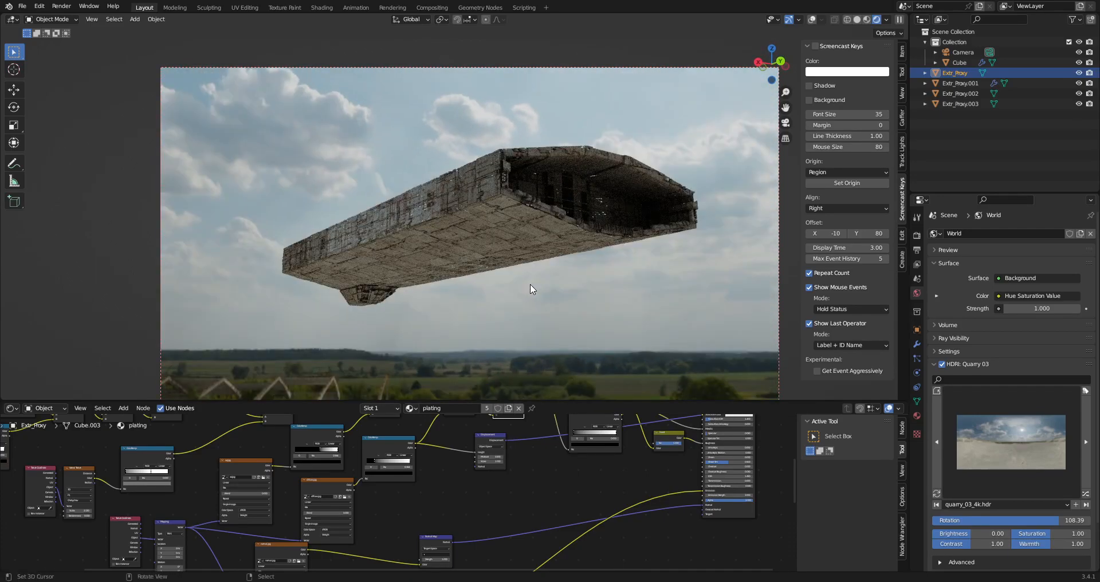
Return the viewport to Solid shading and save the ship file.
key("z")
left_click(590, 242)
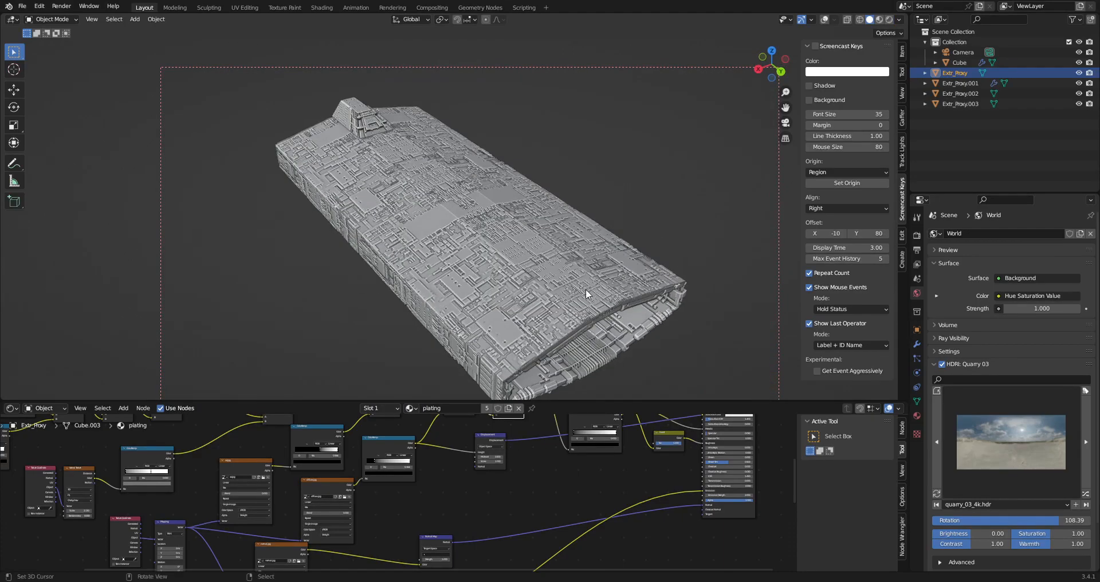
key("ctrl+s")
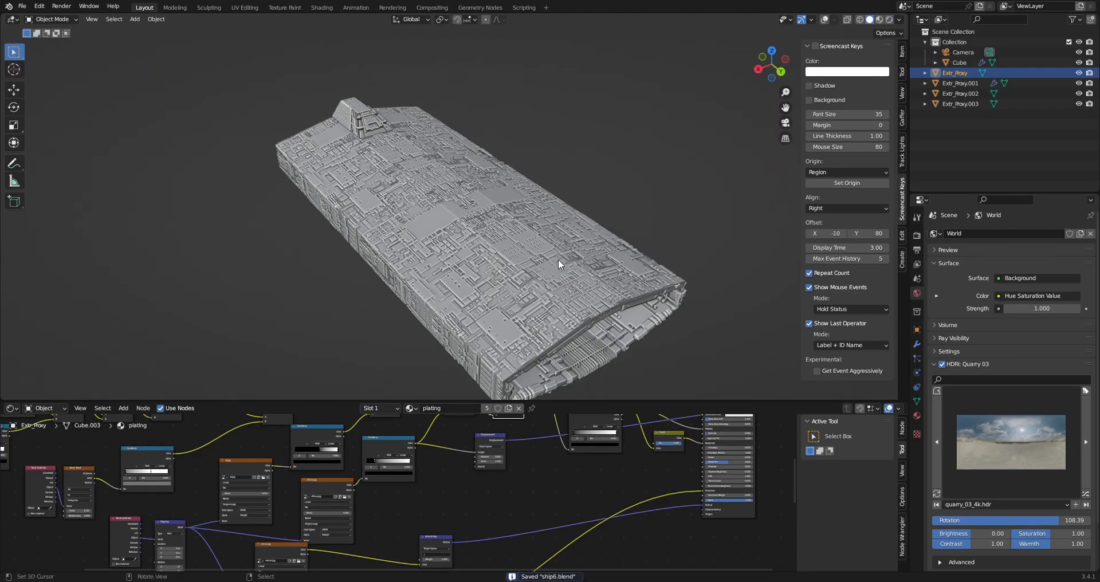
Maximize the 3D viewport and inspect the upper hull's dense mesh in Edit Mode and Object Mode.
key("ctrl+space")
middle_click_drag(551, 249, 563, 289)
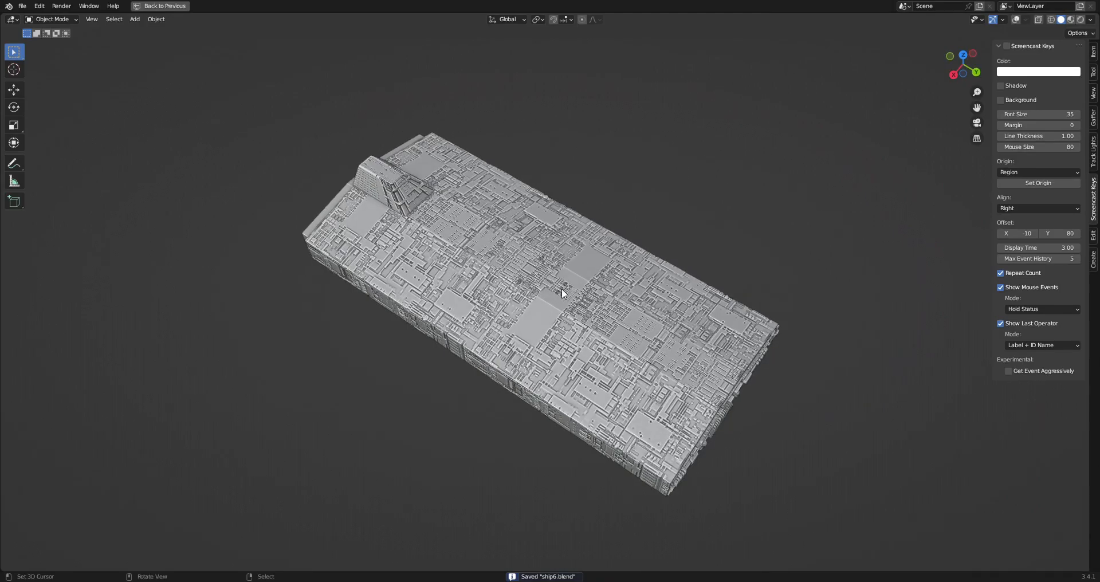
scroll(561, 289, "up", 4)
key("Tab")
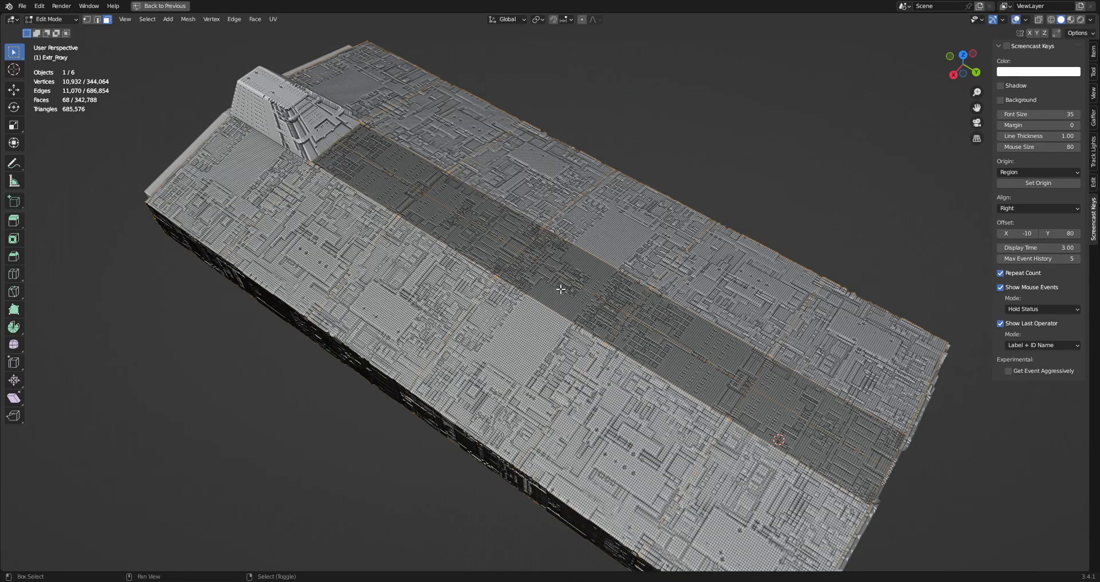
key("Tab")
scroll(560, 289, "up", 6)
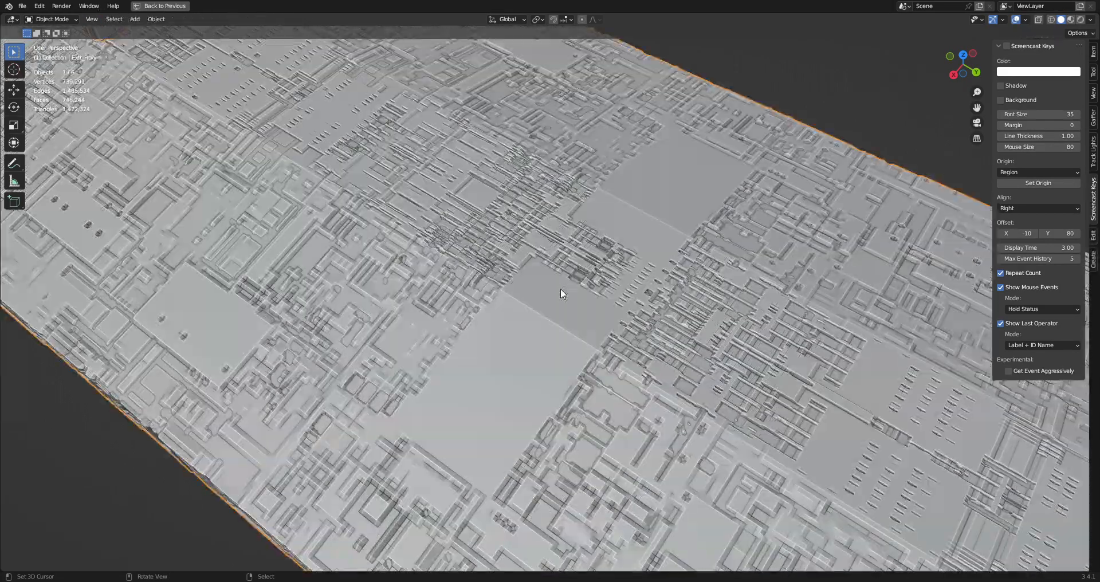
Compare the whole hull's mesh in Edit Mode and Object Mode, and check the scene statistics.
key("Tab")
scroll(561, 289, "down", 8)
middle_click_drag(560, 289, 160, 127)
key("Tab")
scroll(686, 278, "down", 5)
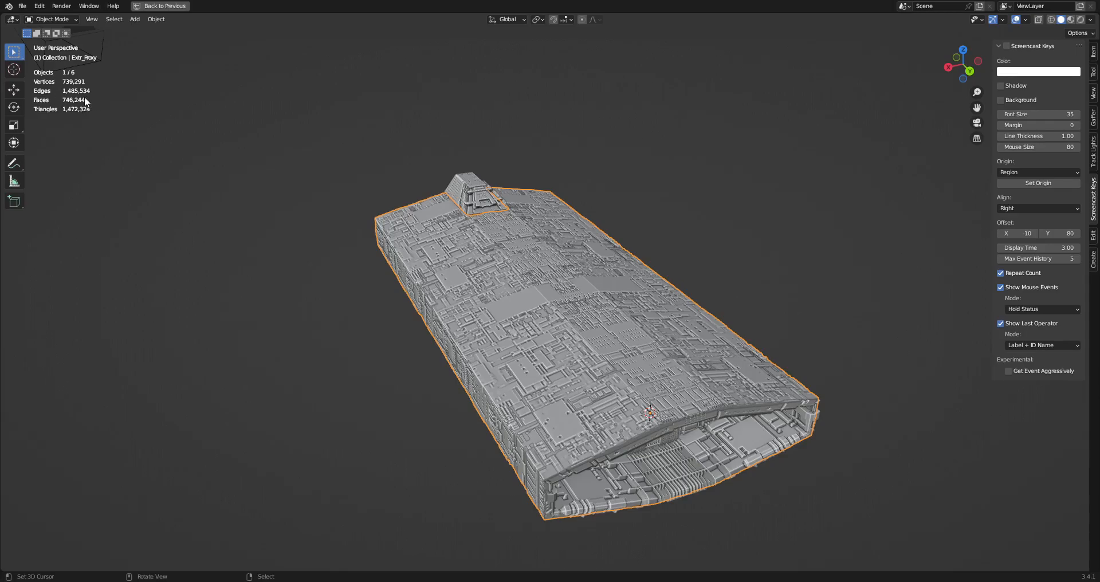
middle_click_drag(602, 280, 647, 318)
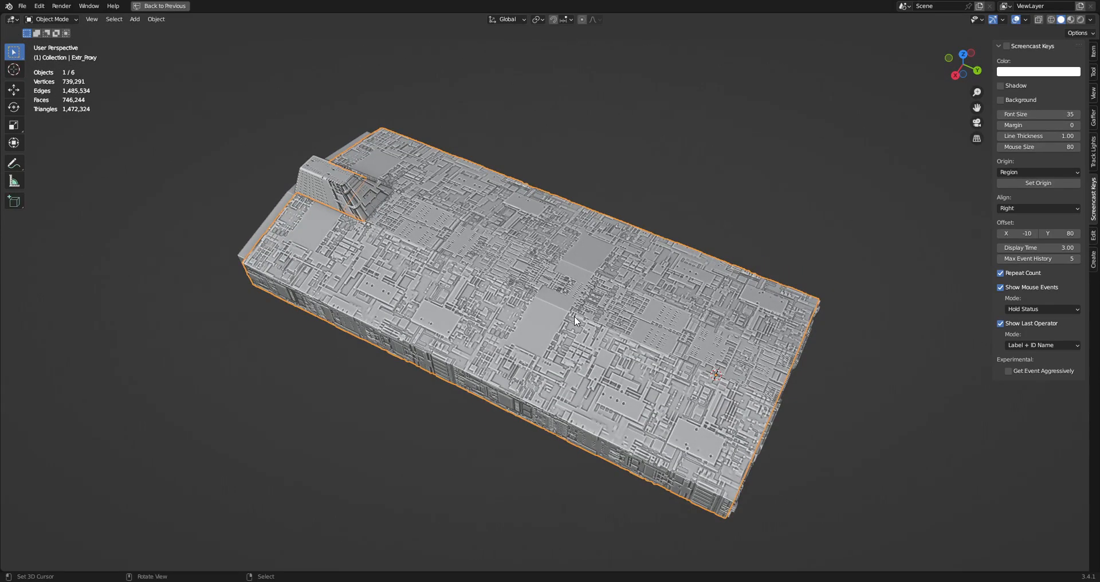
key("Tab")
key("Tab")
Display the selected hull's transform properties and reframe the whole ship from above its rear corner.
middle_click_drag(573, 315, 1026, 292)
left_click(1094, 235)
middle_click_drag(773, 331, 758, 302, "shift")
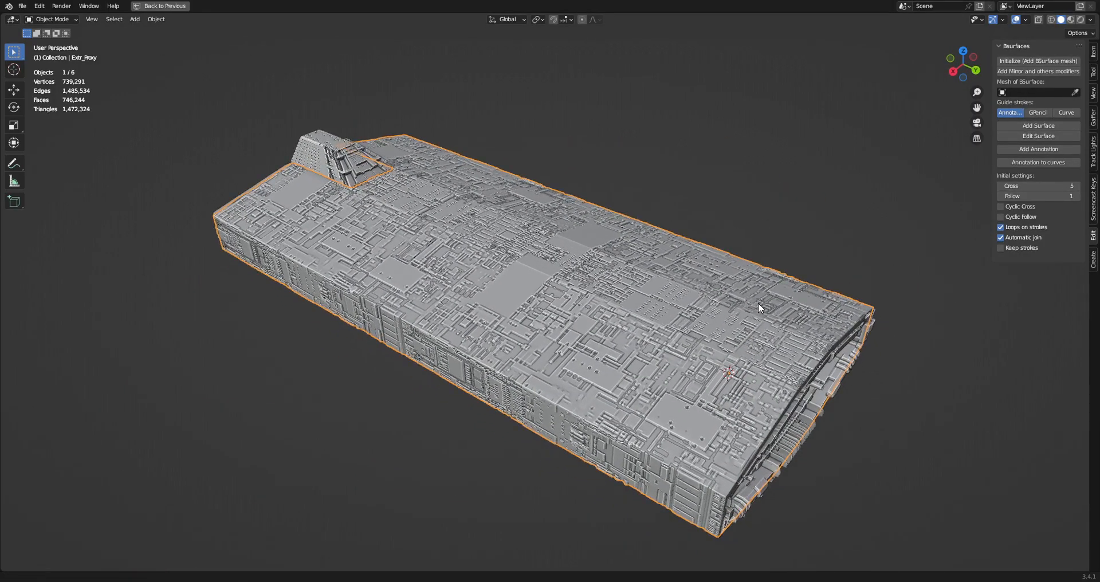
left_click(1094, 57)
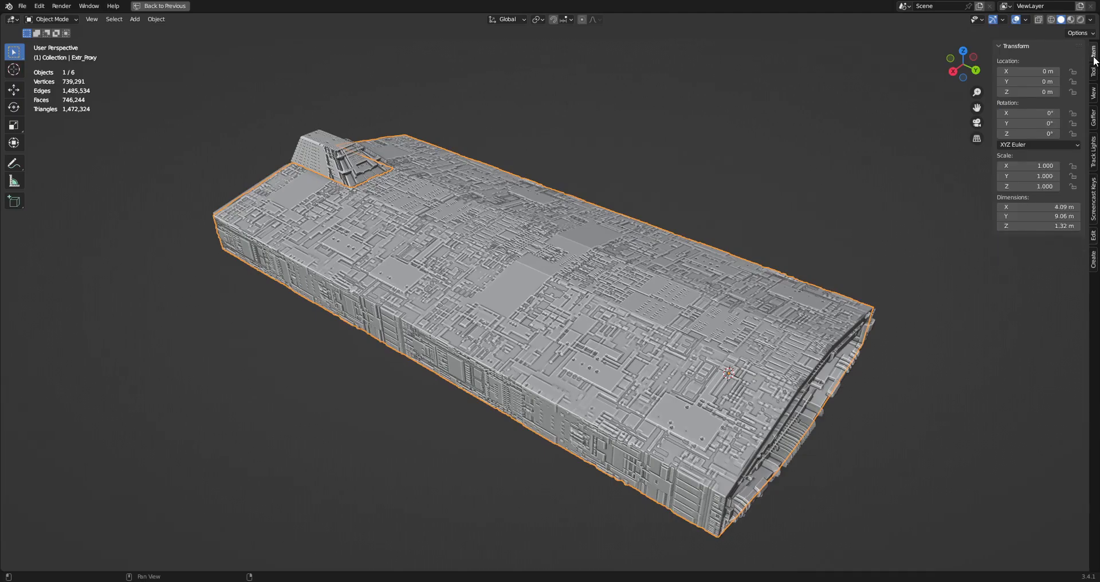
mouse_move(551, 240)
middle_mouse_down()
mouse_move(560, 260)
mouse_move(562, 245)
middle_mouse_up()
middle_click_drag(613, 307, 730, 299, "shift")
middle_click_drag(634, 249, 631, 257, "shift")
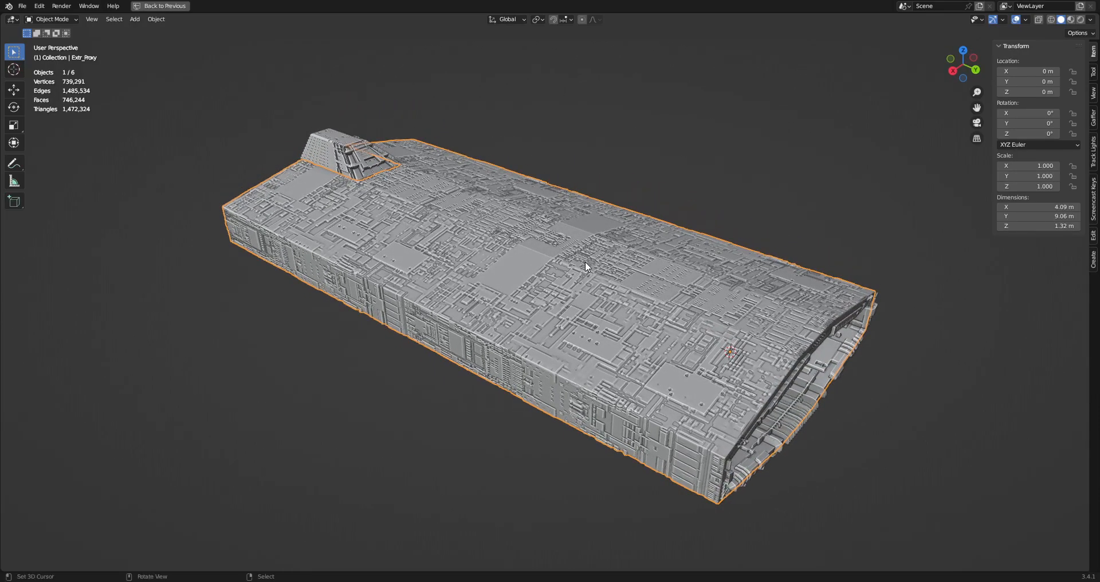